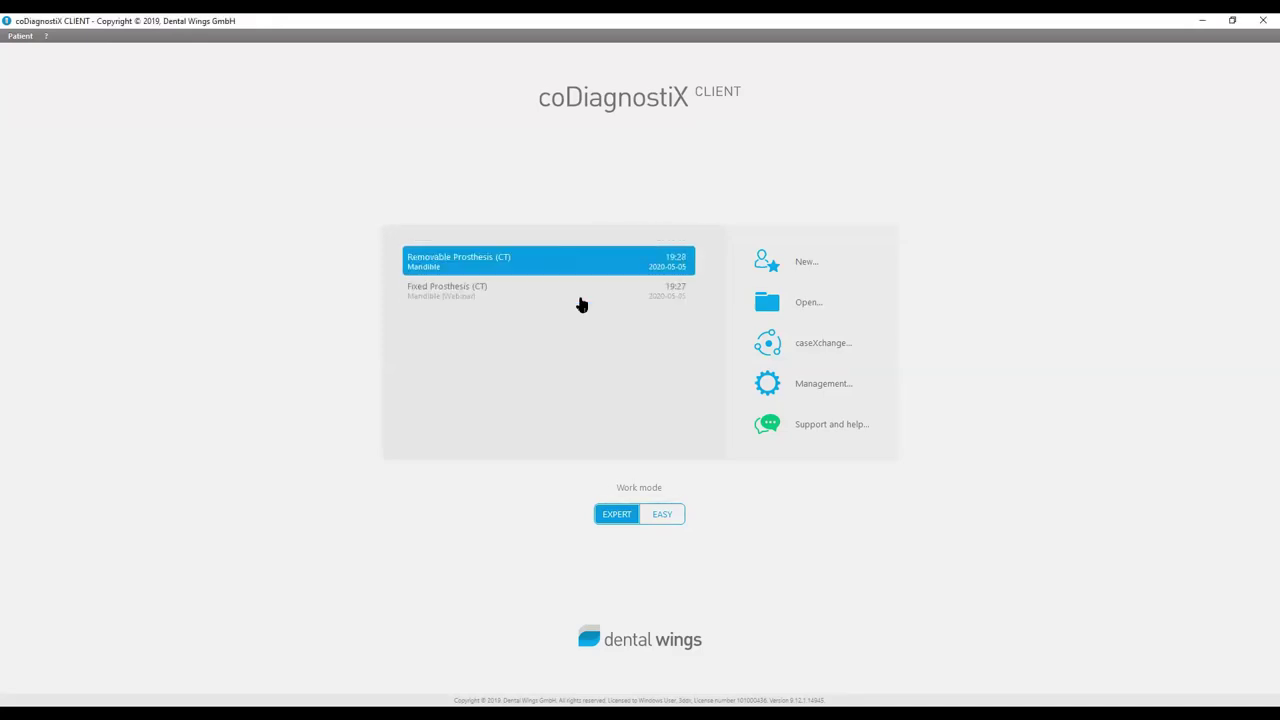
Step: Open the Removable Prosthesis (CT) mandible case and show the implants at tooth positions 21, 23, 26 and 28
double_click(505, 261)
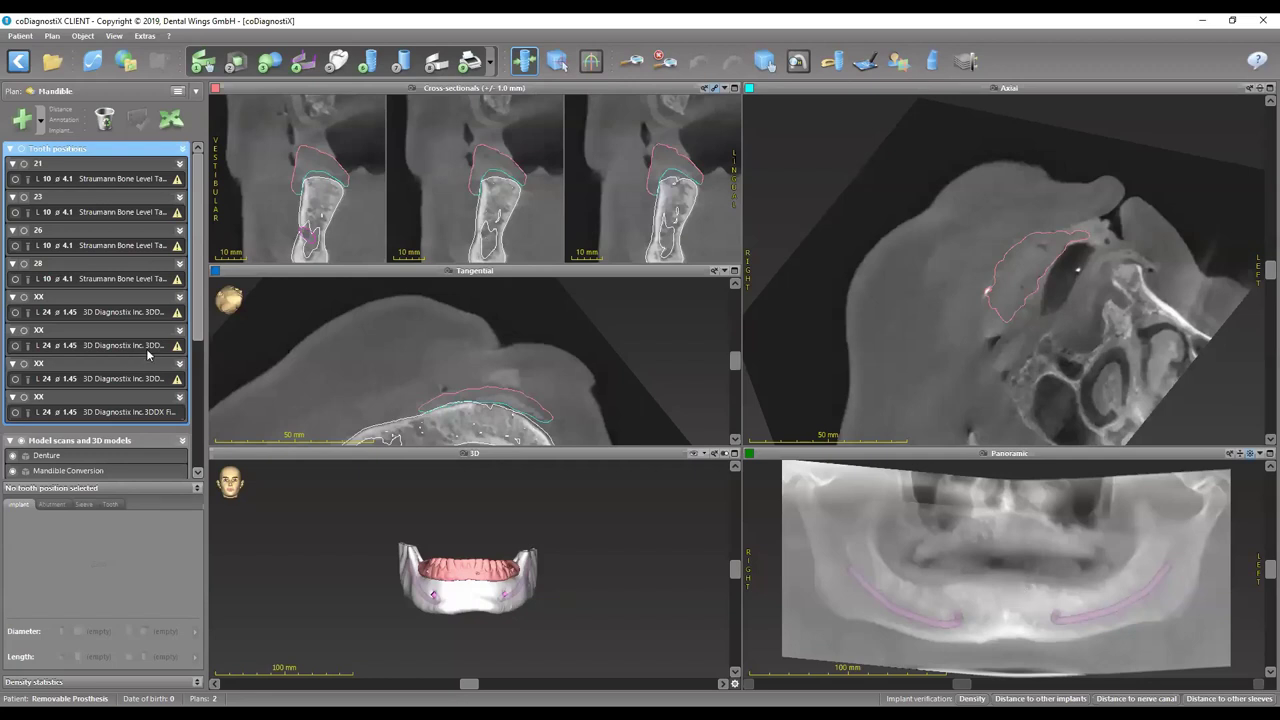
left_click(15, 179)
left_click(15, 212)
left_click(15, 245)
left_click(15, 279)
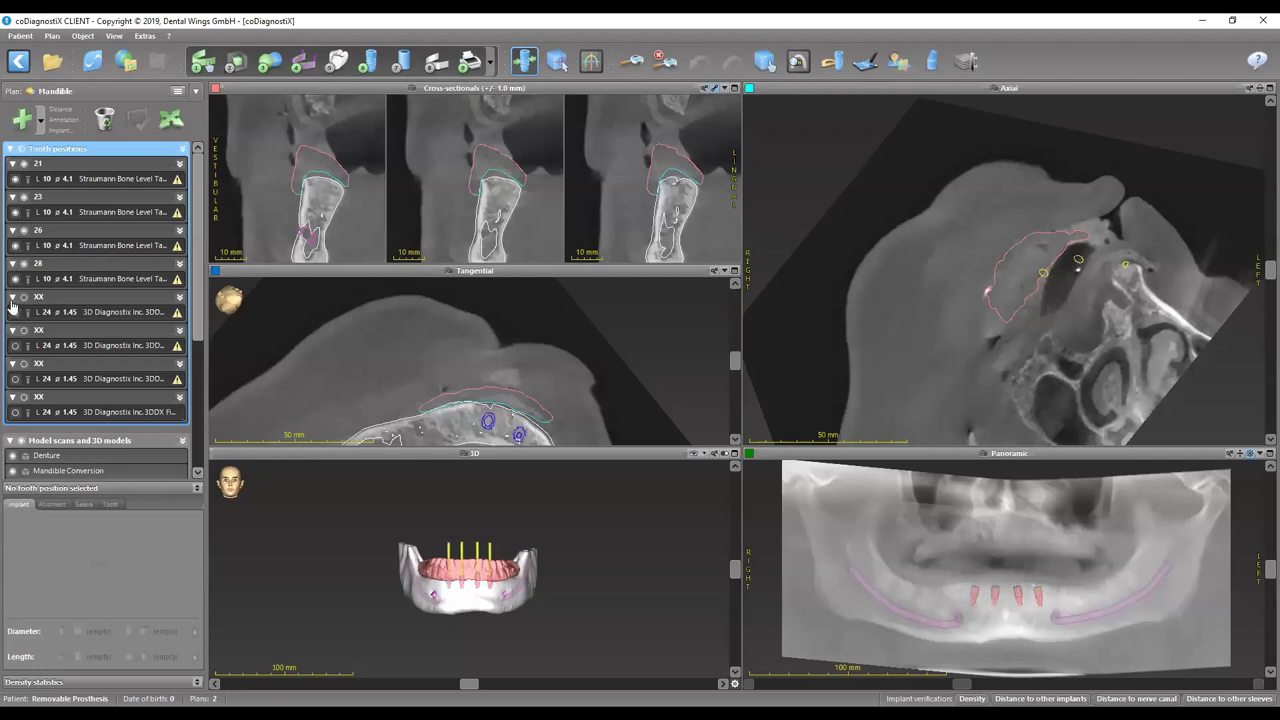
Step: Collapse the four XX fixation pin entries in the list of tooth positions
left_click(12, 297)
left_click(12, 312)
left_click(12, 327)
left_click(12, 342)
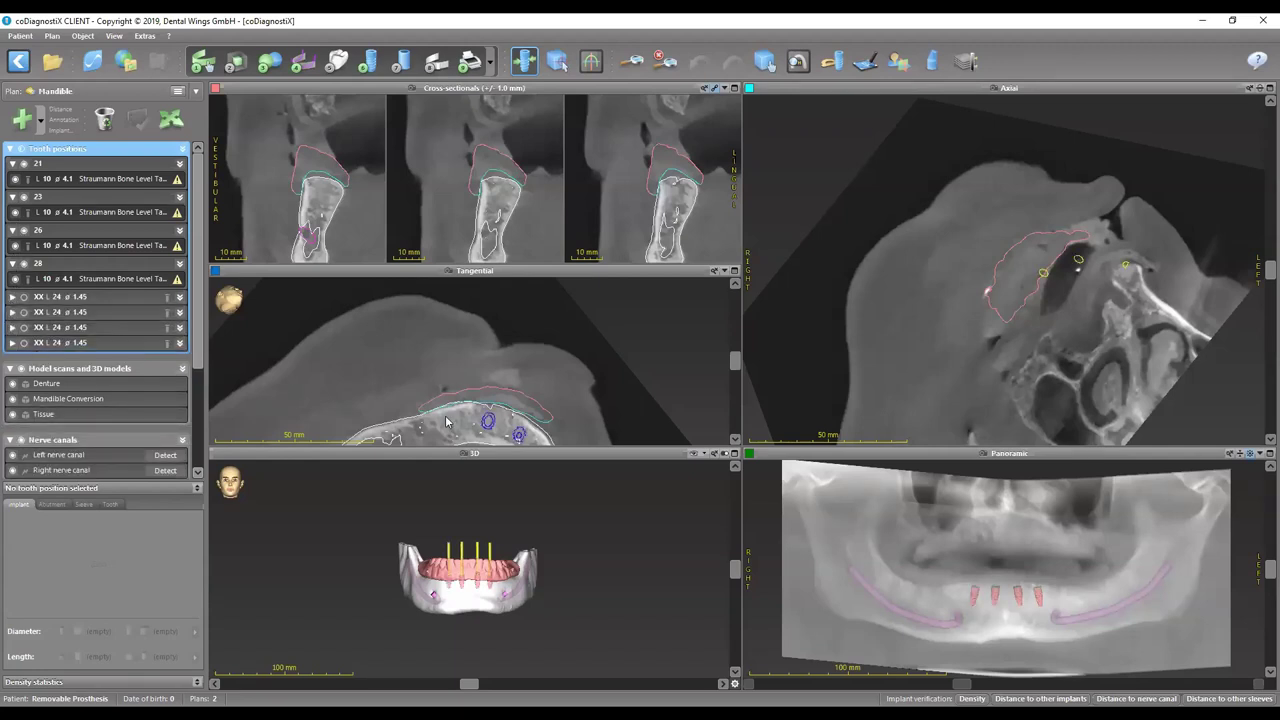
Step: Inspect the four implants against the denture and mandible in an enlarged 3D view, and restore the multi-view layout
double_click(503, 464)
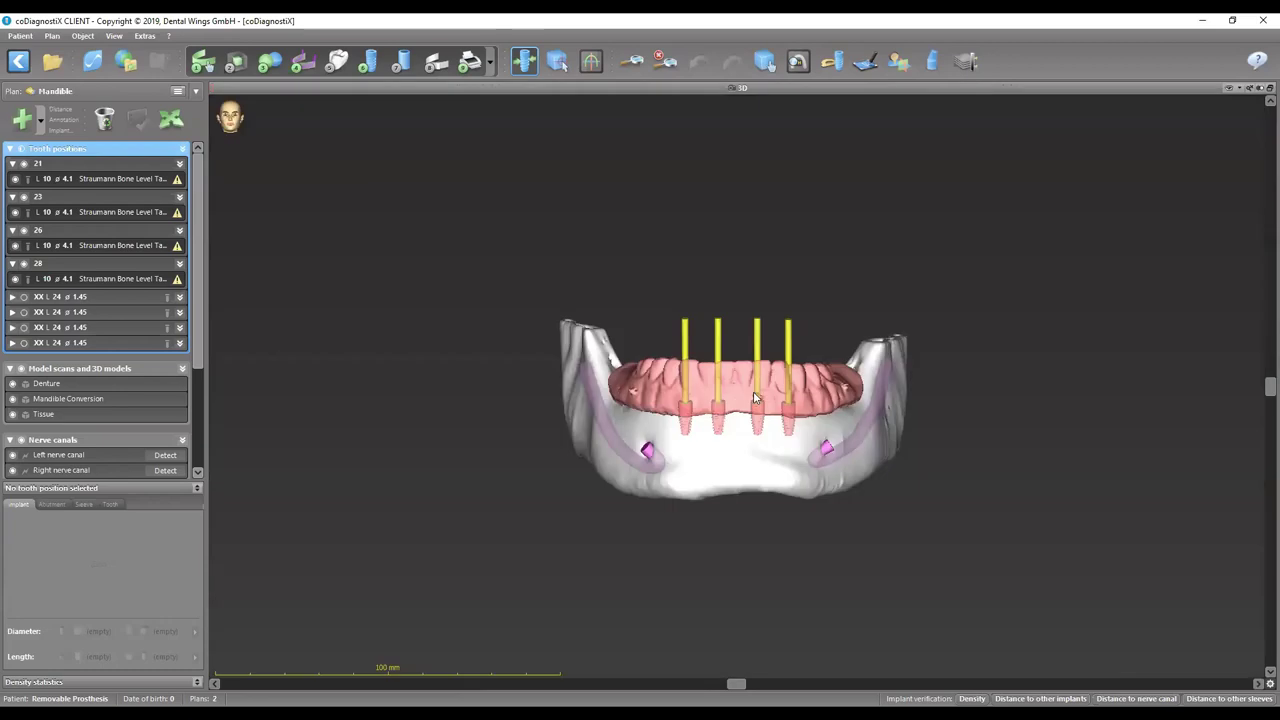
scroll(752, 390, "up", 2)
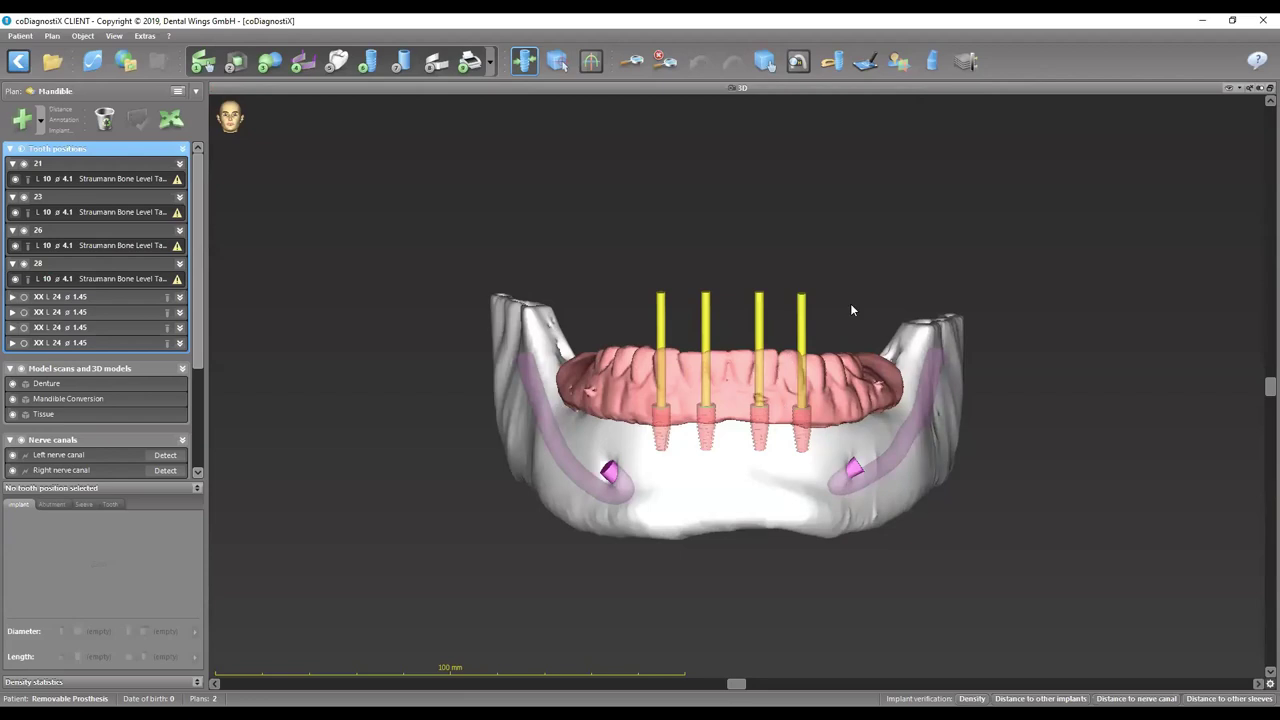
double_click(758, 87)
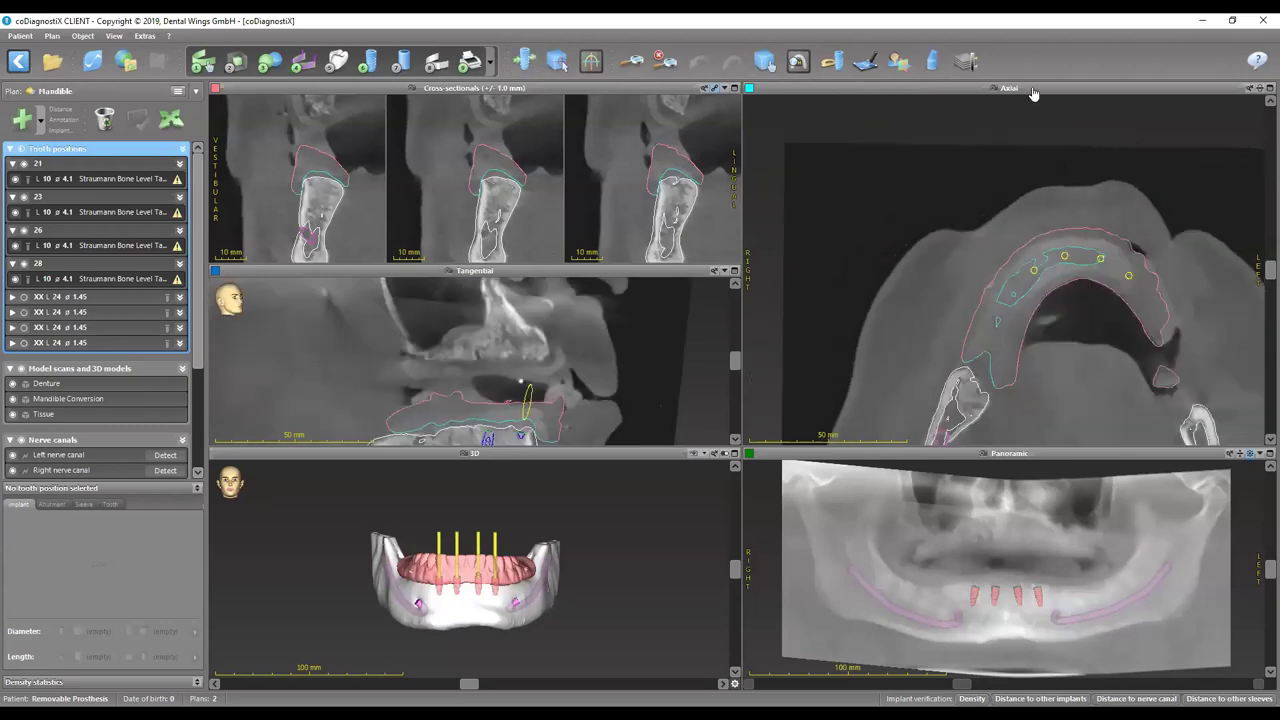
Step: Enlarge the axial view and hide the Mandible Conversion model
double_click(1040, 89)
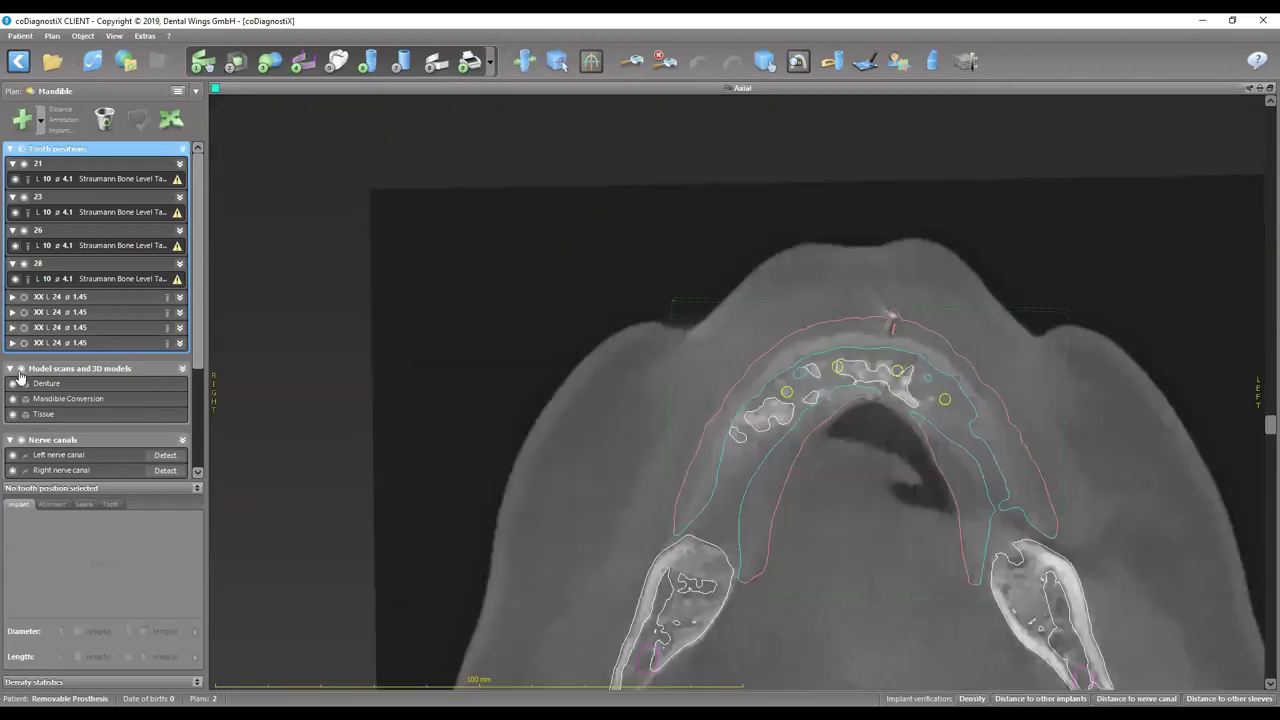
left_click(12, 399)
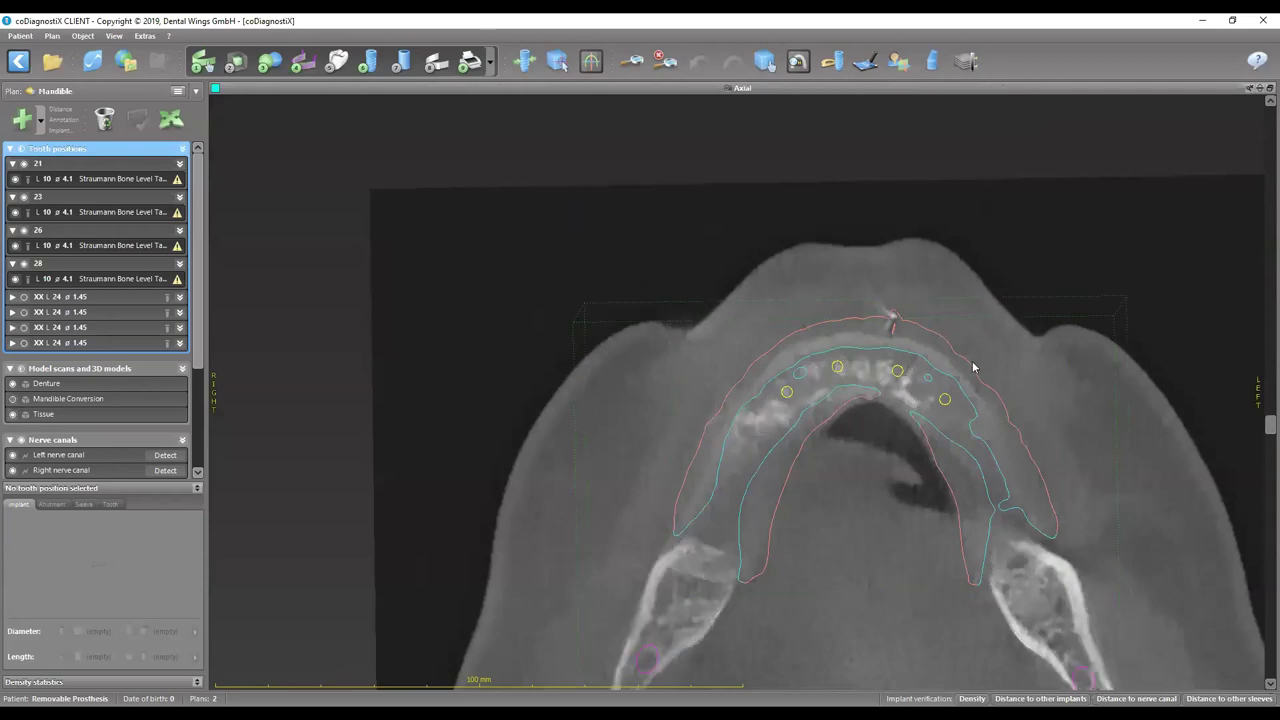
scroll(967, 400, "up", 2)
left_click(765, 61)
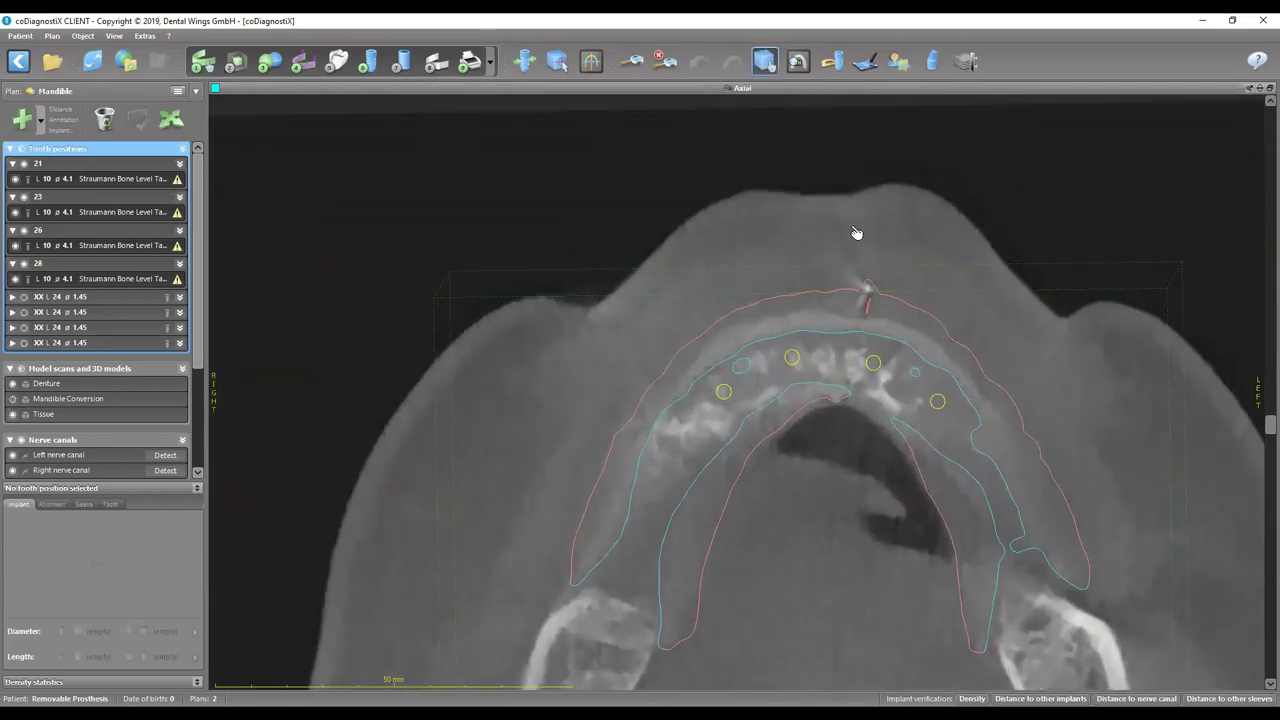
Step: Examine the denture outline and its radiographic markers against the scan through successive axial slices
scroll(857, 234, "down", 2)
scroll(1010, 435, "up", 4)
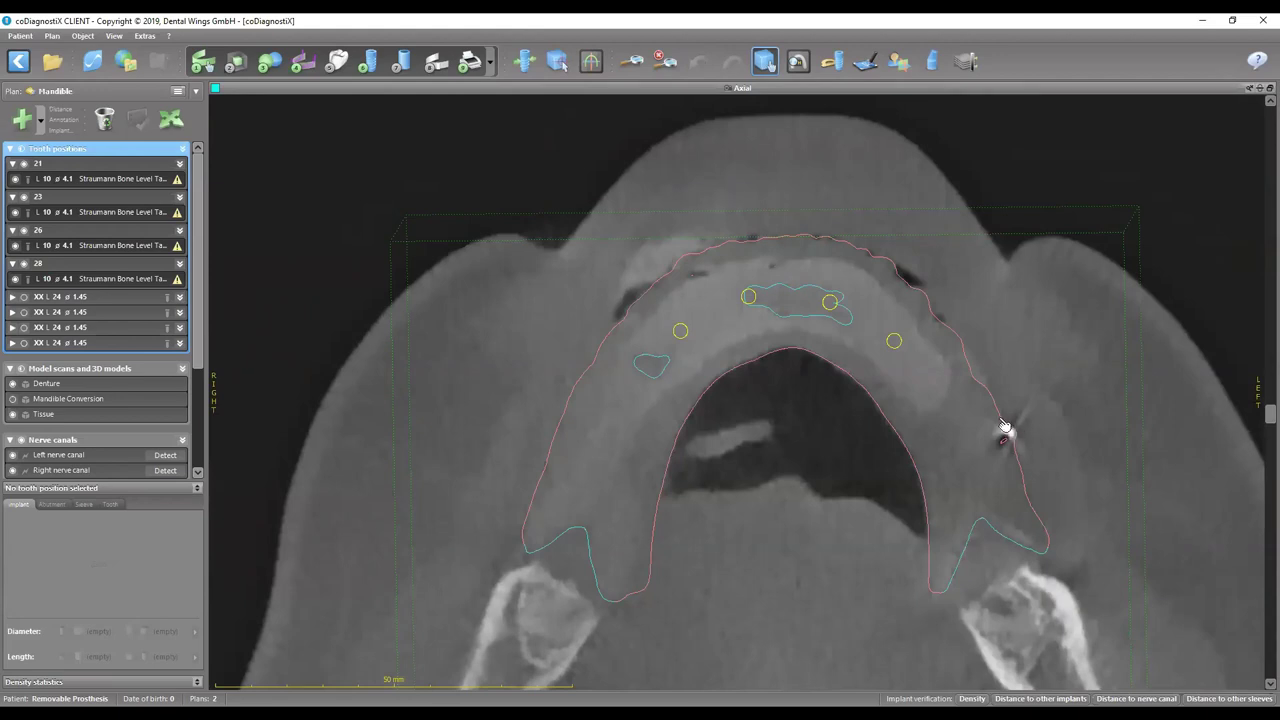
scroll(980, 370, "down", 1)
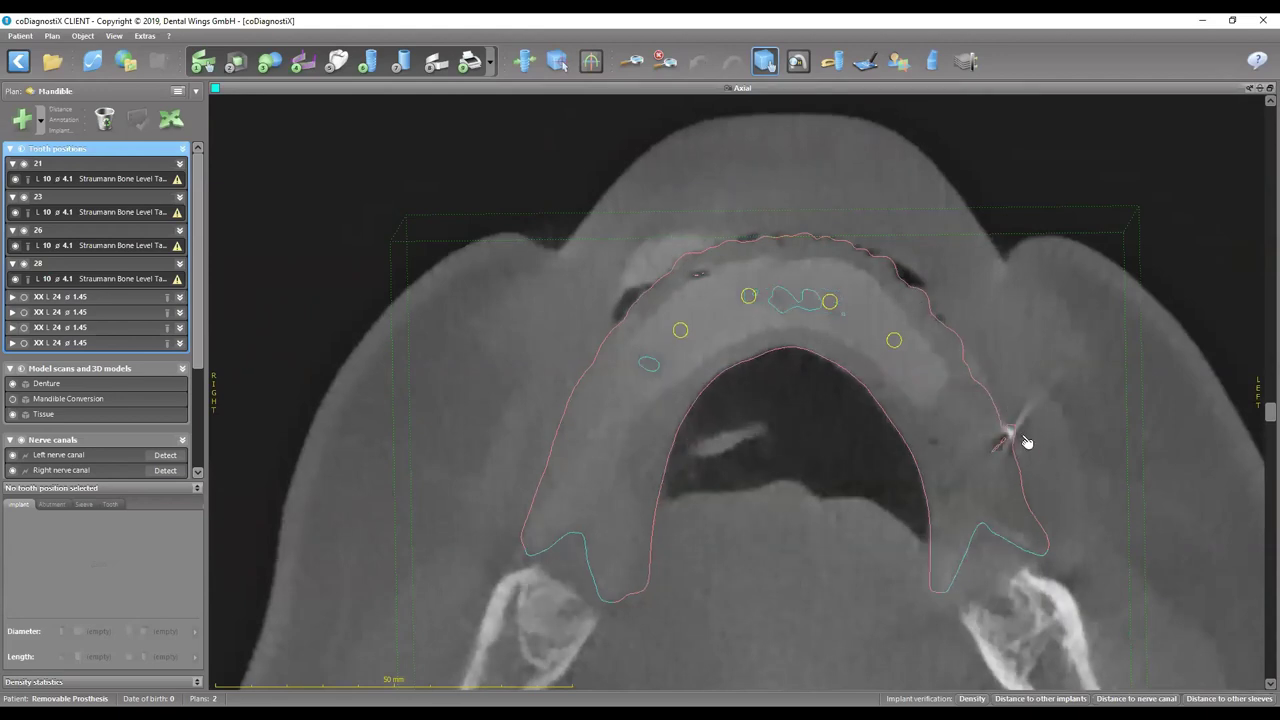
scroll(1020, 437, "up", 2)
scroll(960, 355, "up", 1)
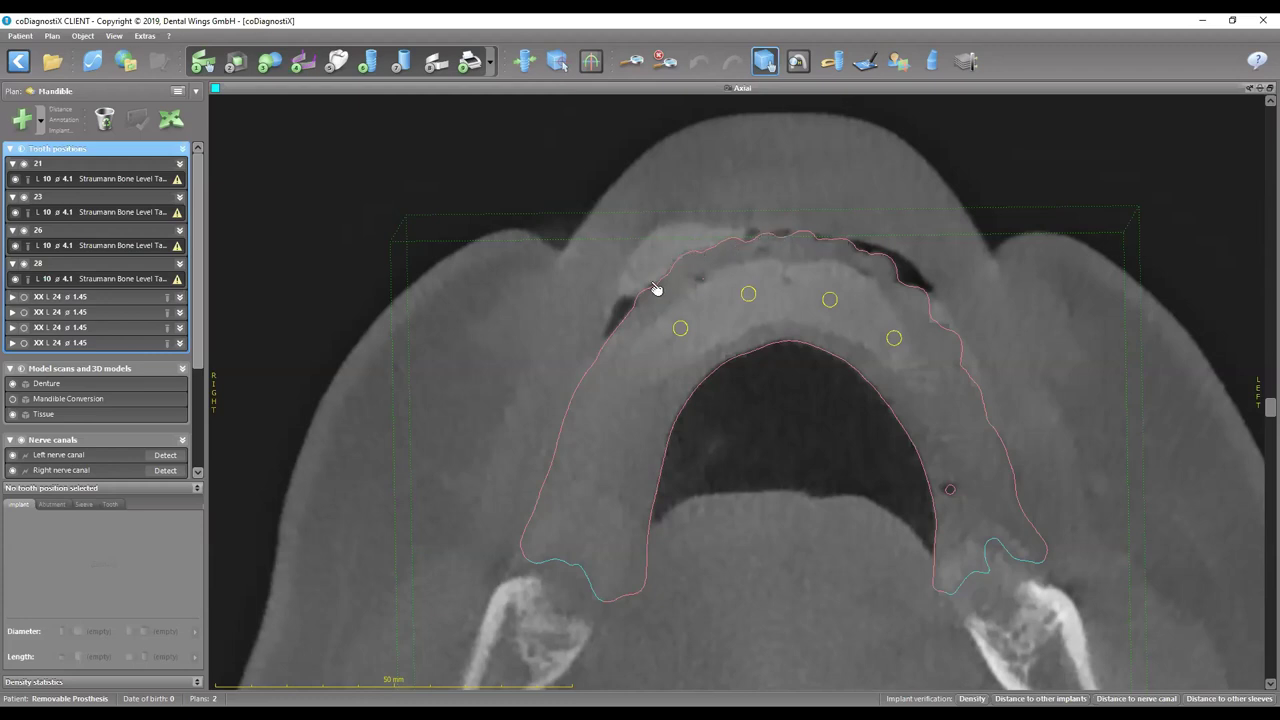
scroll(911, 418, "down", 3)
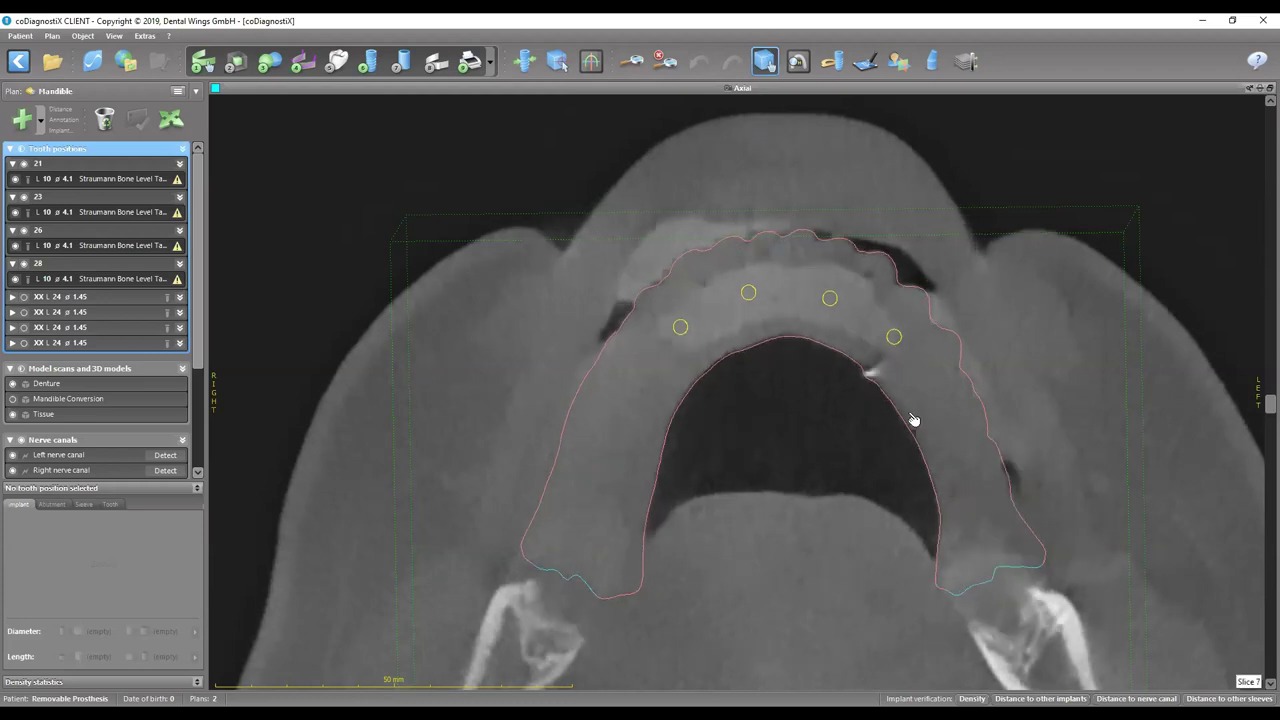
scroll(806, 400, "down", 3)
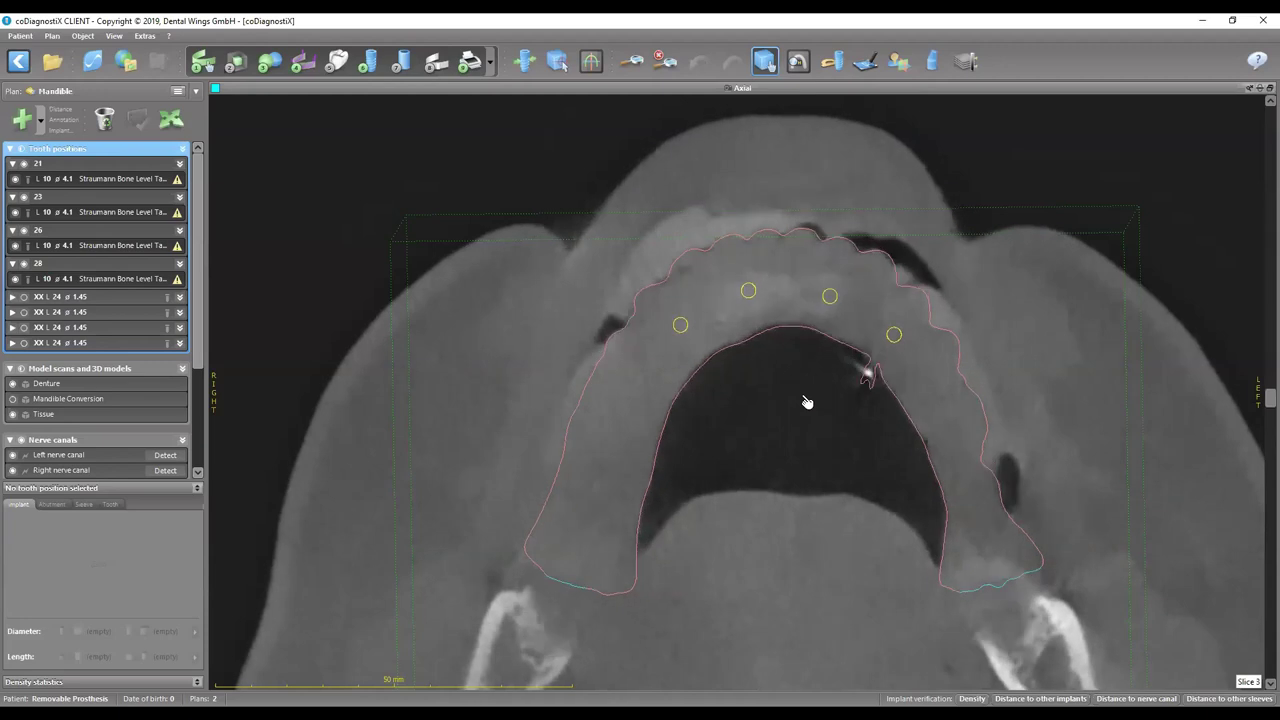
scroll(775, 108, "down", 1)
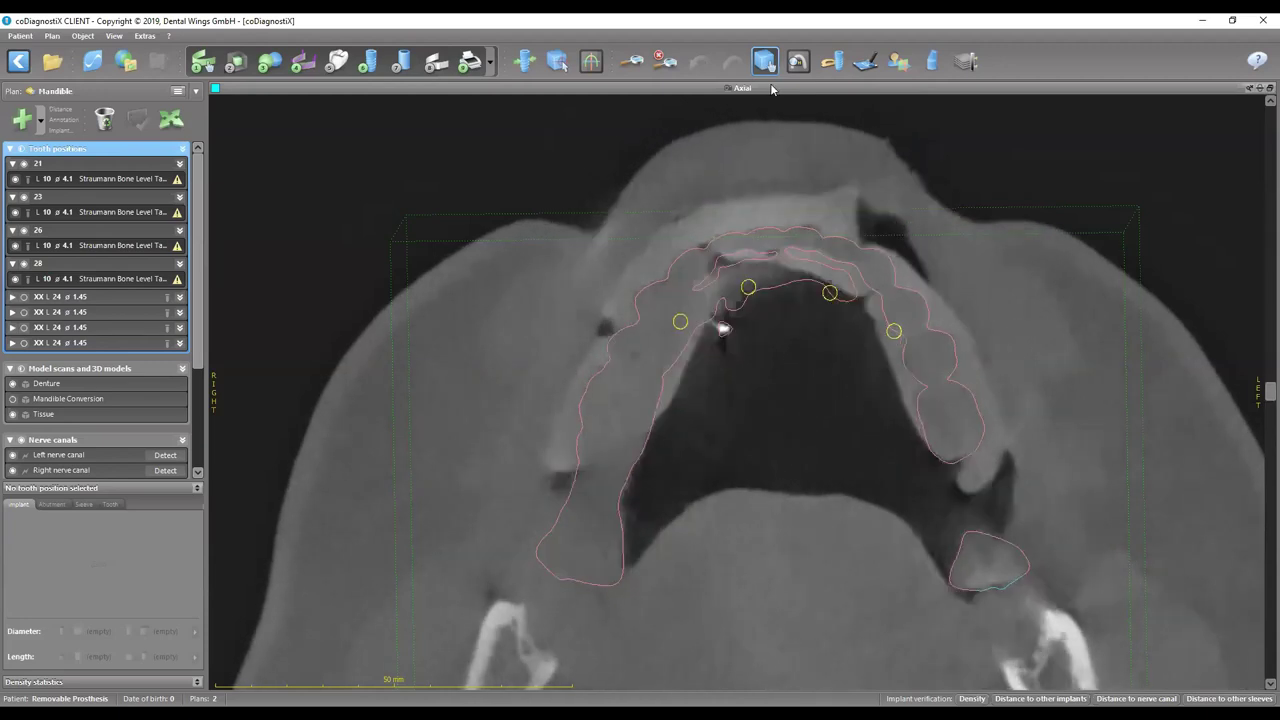
double_click(773, 92)
Step: Examine the denture and tissue outlines and the implant positions through enlarged cross-sectional slices of the mandible
double_click(537, 86)
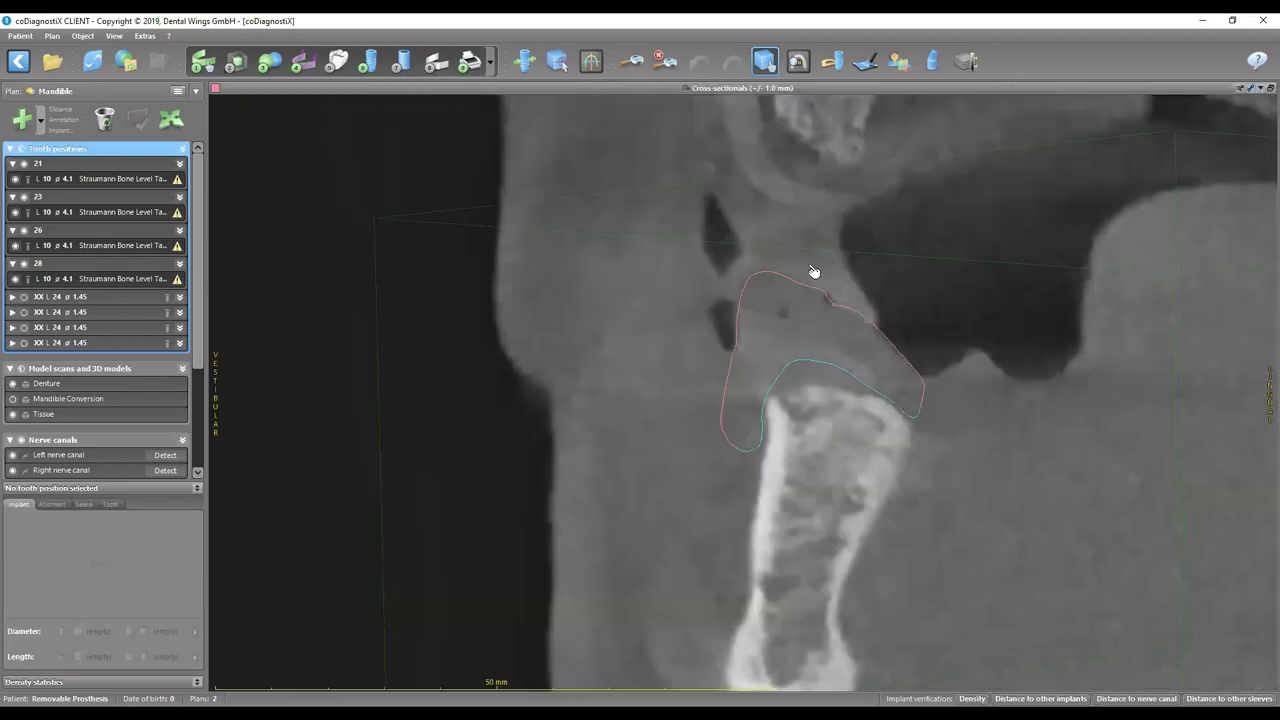
scroll(900, 366, "down", 1)
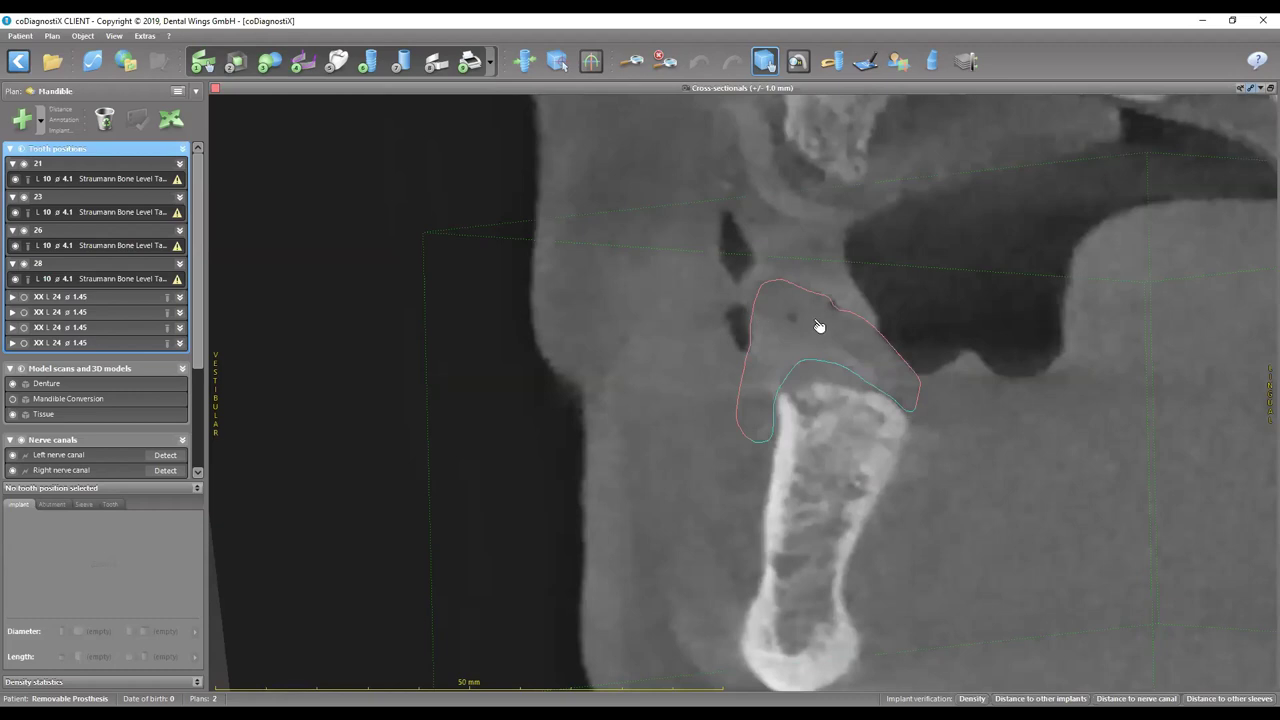
scroll(894, 363, "down", 1)
scroll(886, 382, "down", 1)
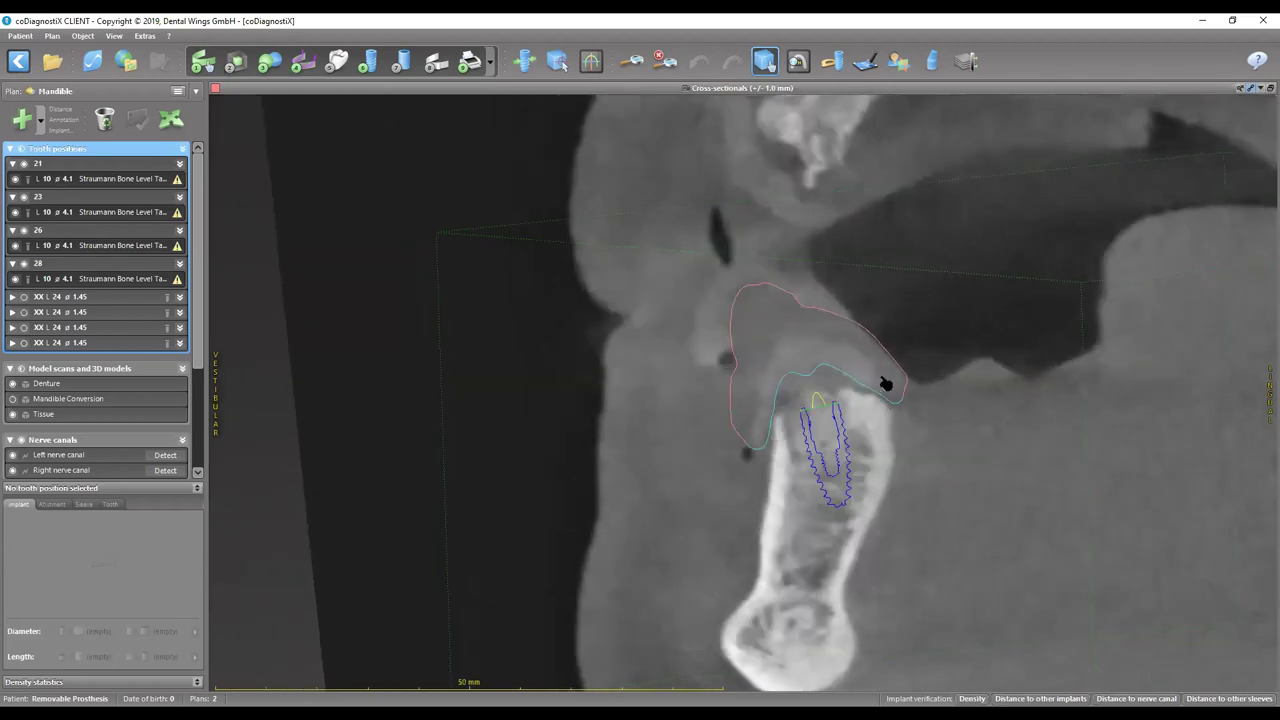
scroll(886, 384, "down", 5)
scroll(832, 377, "up", 2)
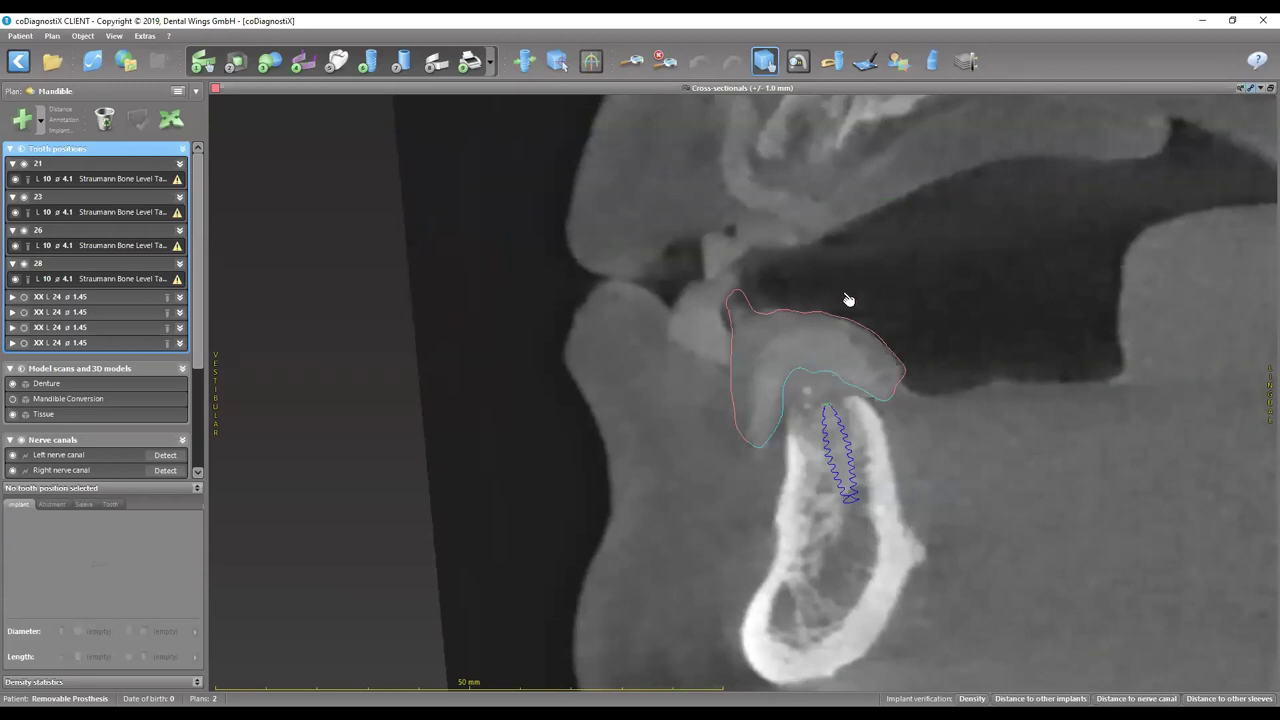
double_click(756, 179)
Step: Inspect the implant axes in relation to the denture teeth in 3D, from the occlusal side and from the front
double_click(502, 458)
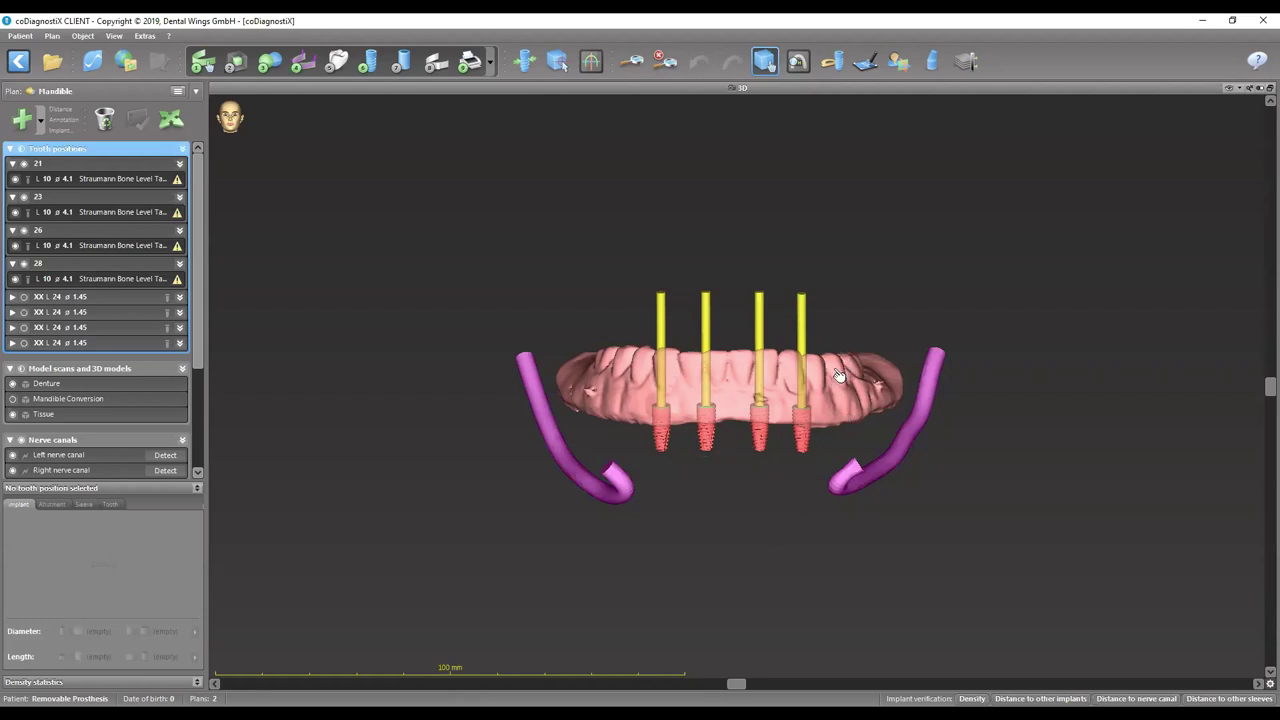
left_click_drag(822, 402, 823, 634)
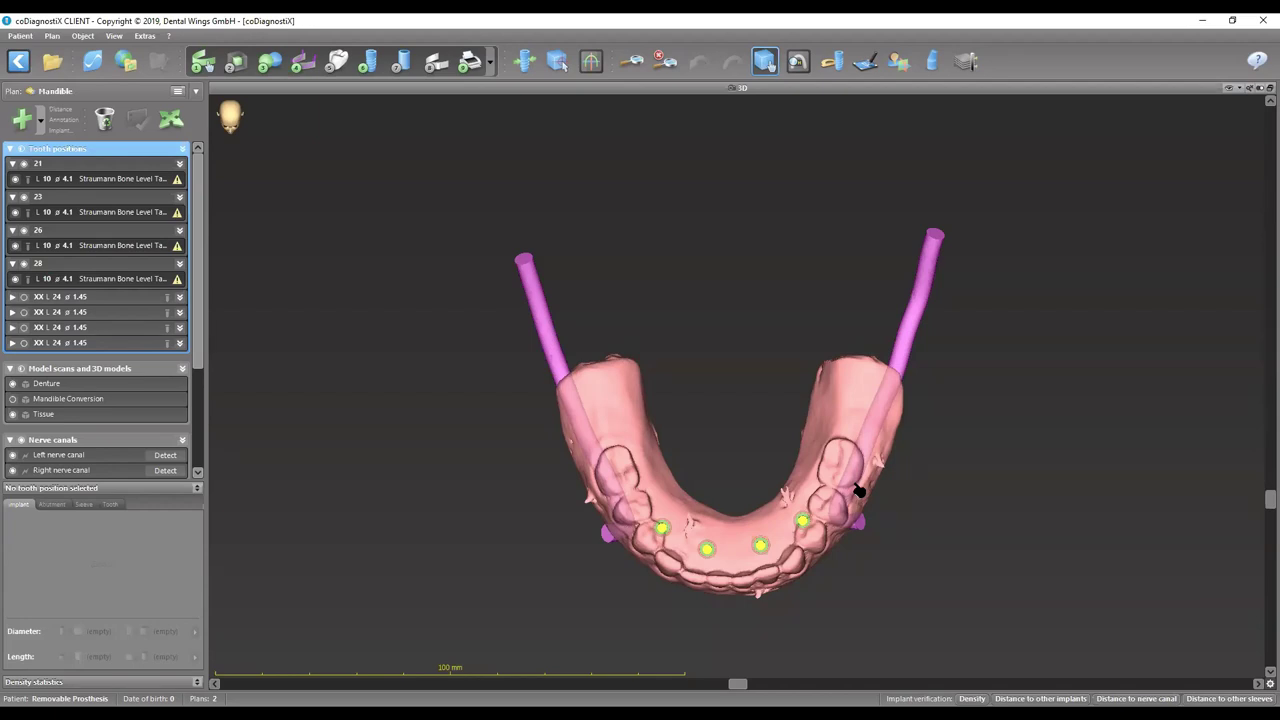
left_click_drag(860, 490, 890, 218)
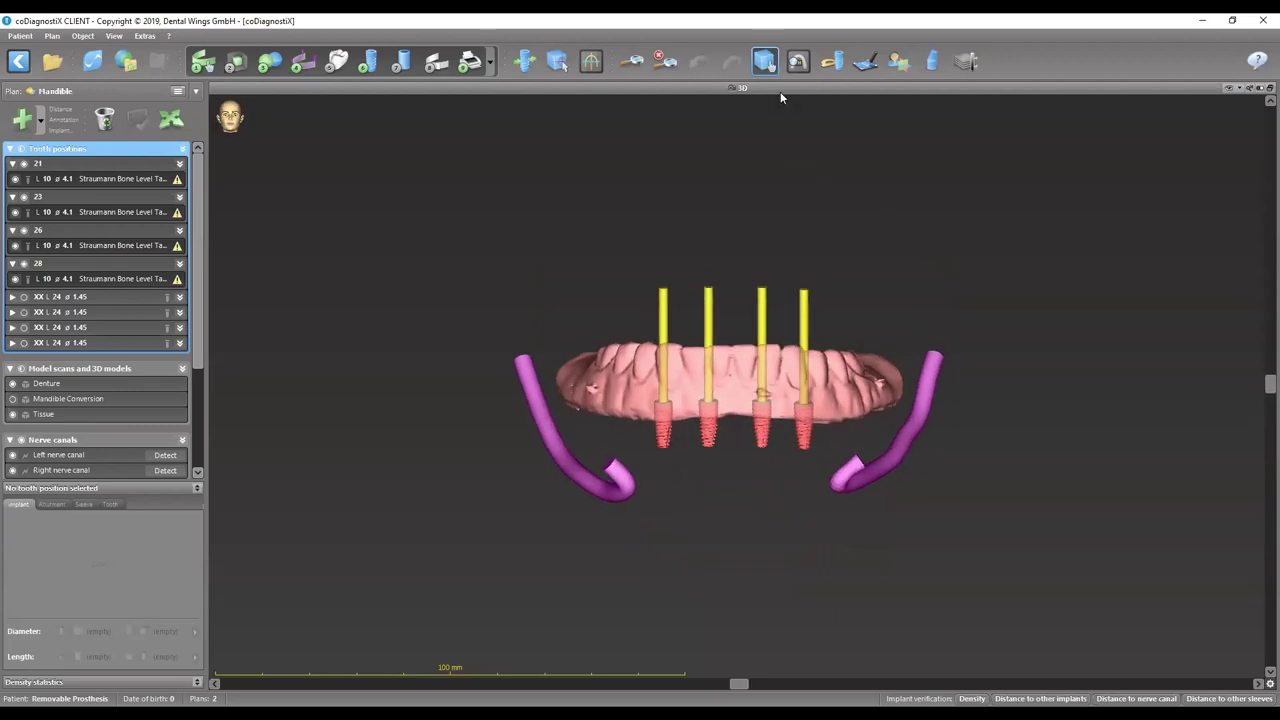
Step: Align the views to the implant at position 23 and turn the enlarged tangential view to its buccolingual section
left_click(525, 63)
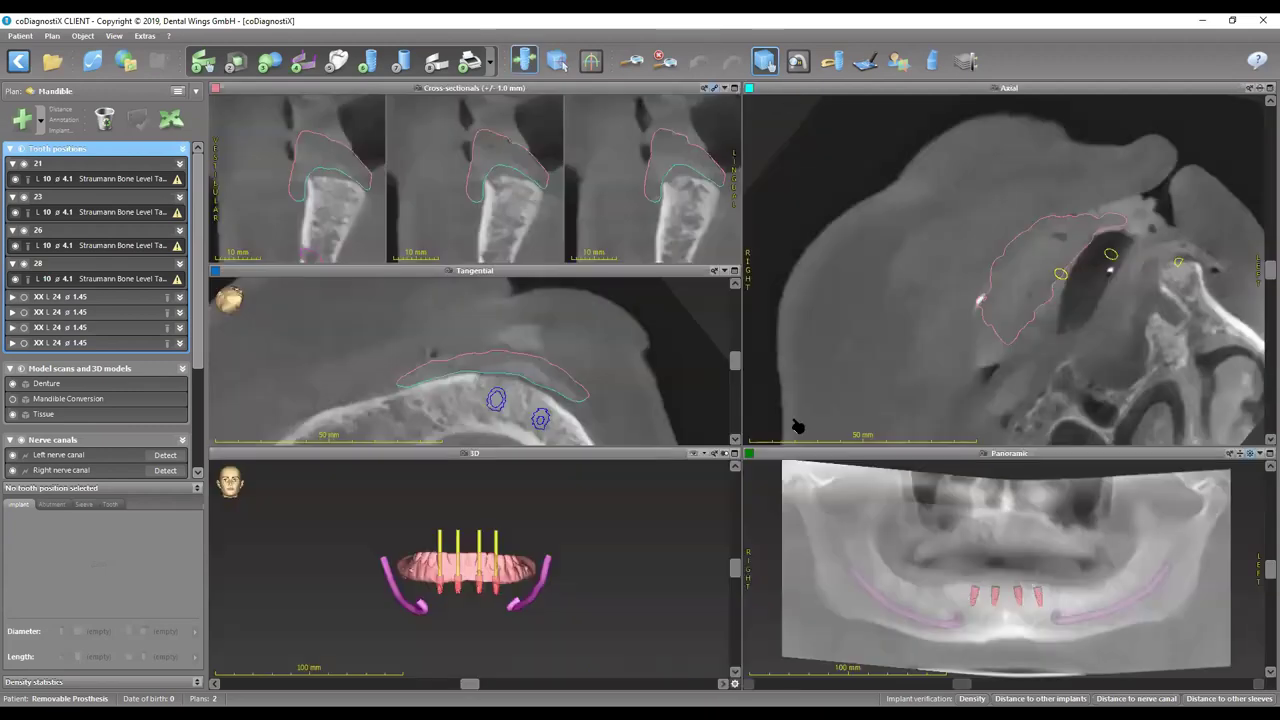
left_click(98, 212)
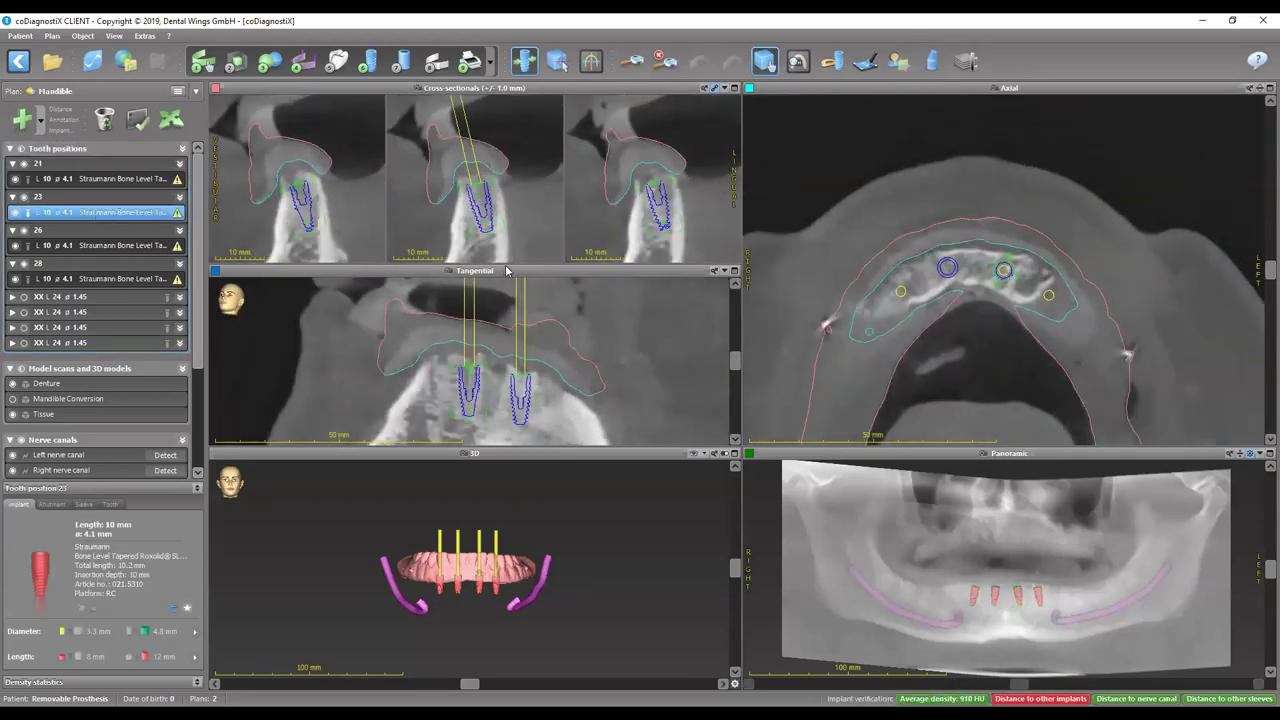
double_click(718, 297)
scroll(812, 333, "down", 1)
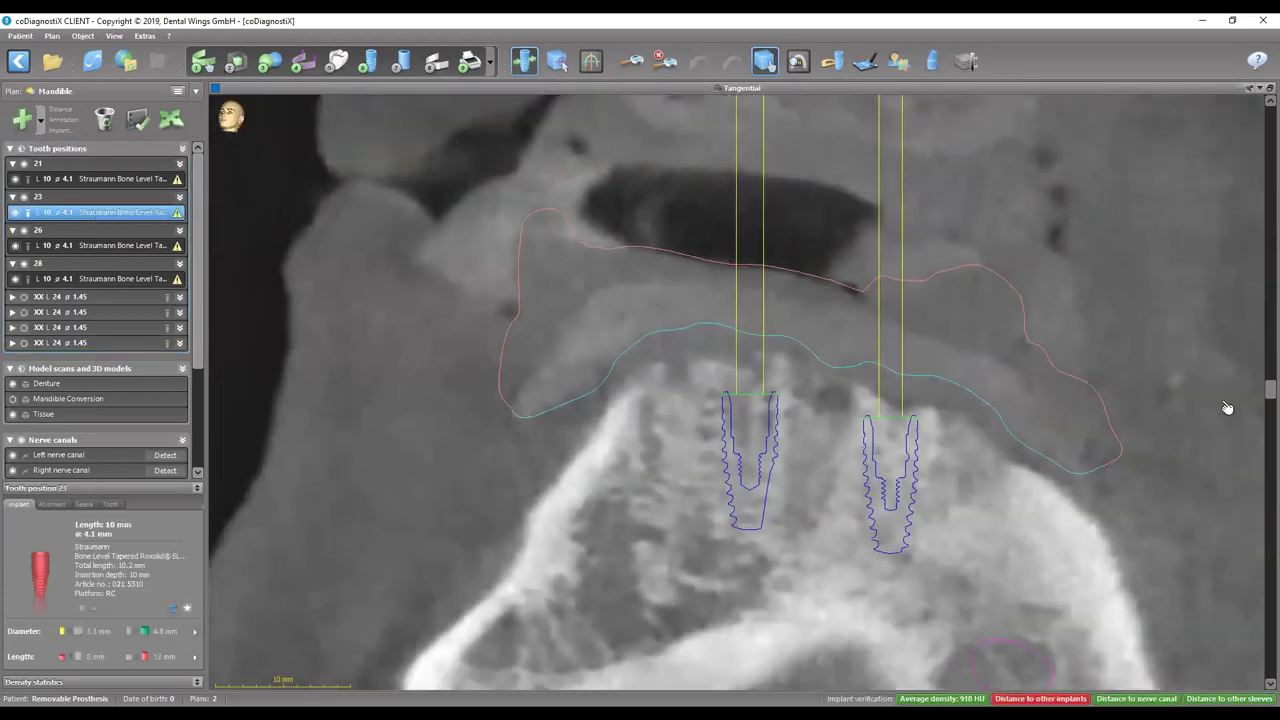
mouse_move(1261, 389)
left_click_drag(1261, 389, 1110, 595)
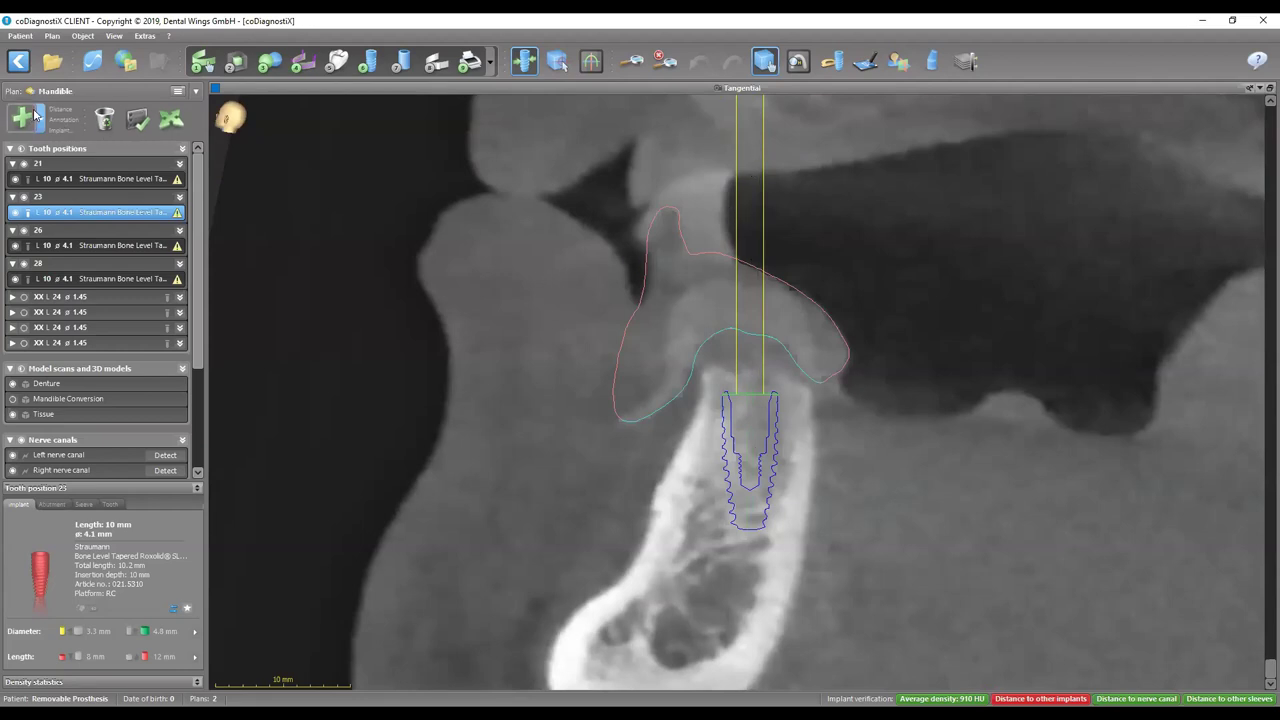
Step: Place a distance annotation about 13.6 mm long from the shoulder of implant 23 upward along its axis
left_click(573, 186)
left_click(766, 395)
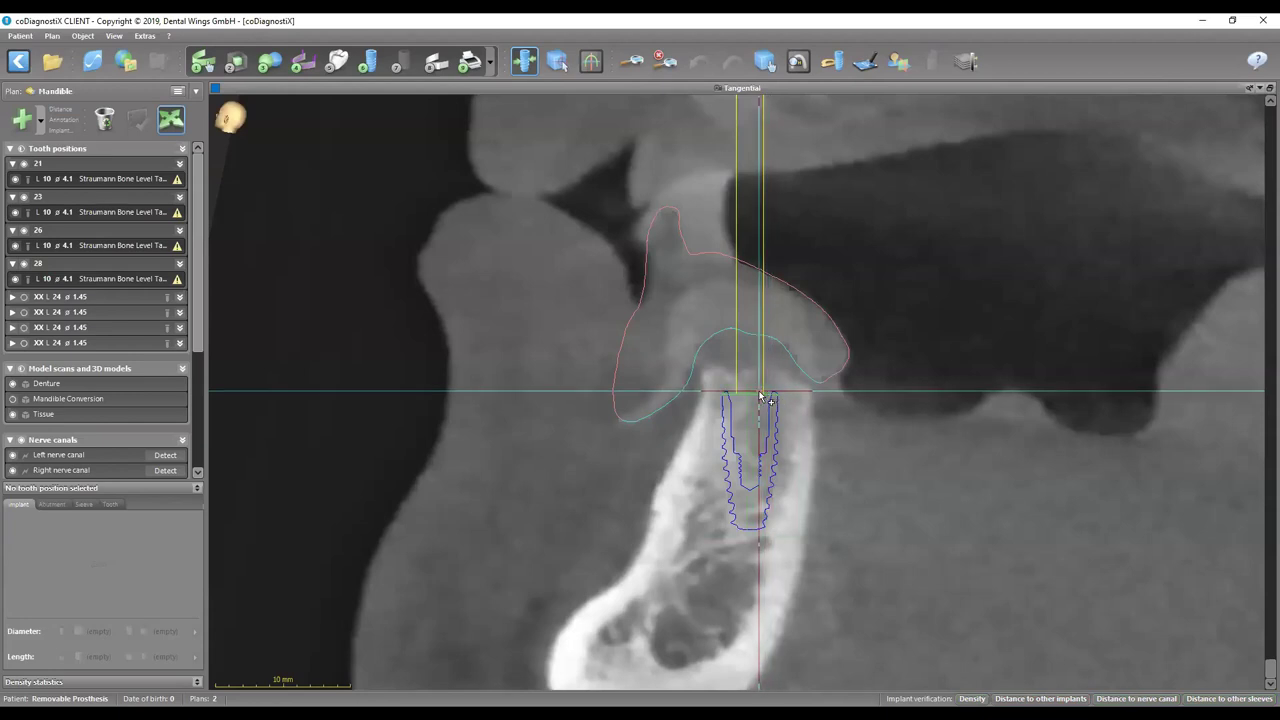
left_click_drag(762, 395, 756, 220)
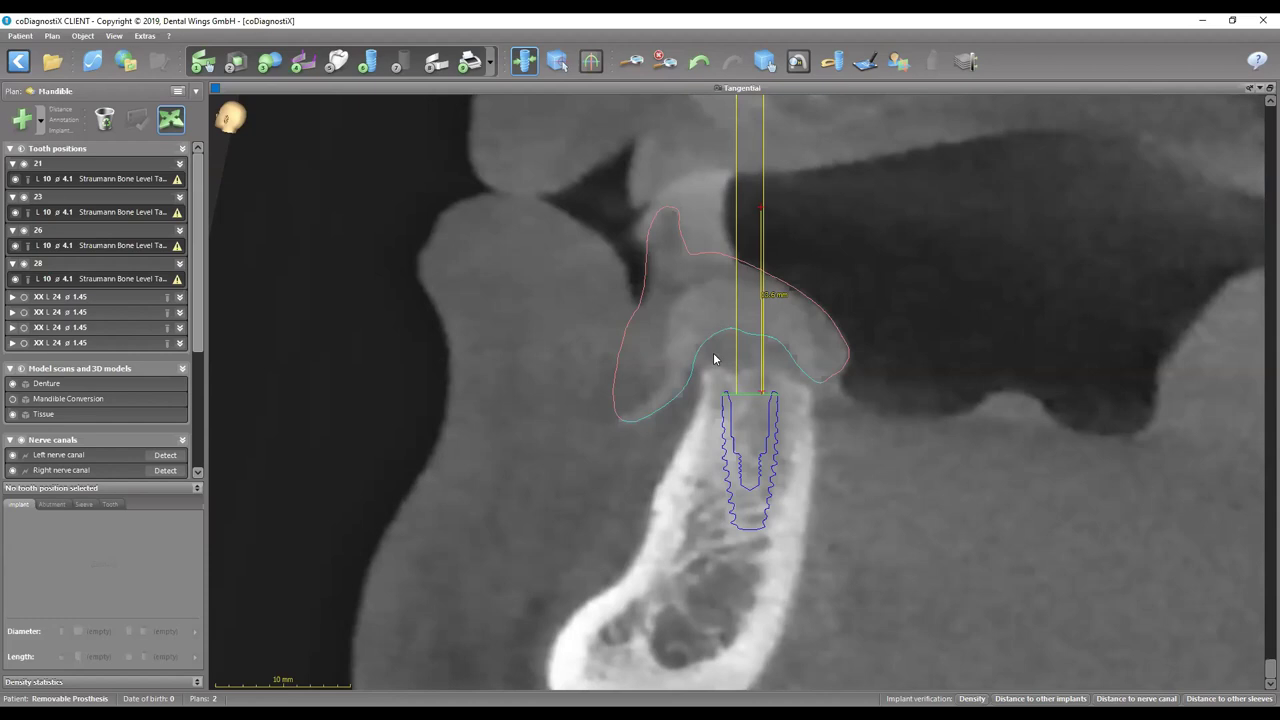
left_click(762, 212)
Step: Try tilting implant 23, and shift it slightly upward along its axis relative to the bone crest
left_click(126, 211)
left_click_drag(763, 135, 820, 129)
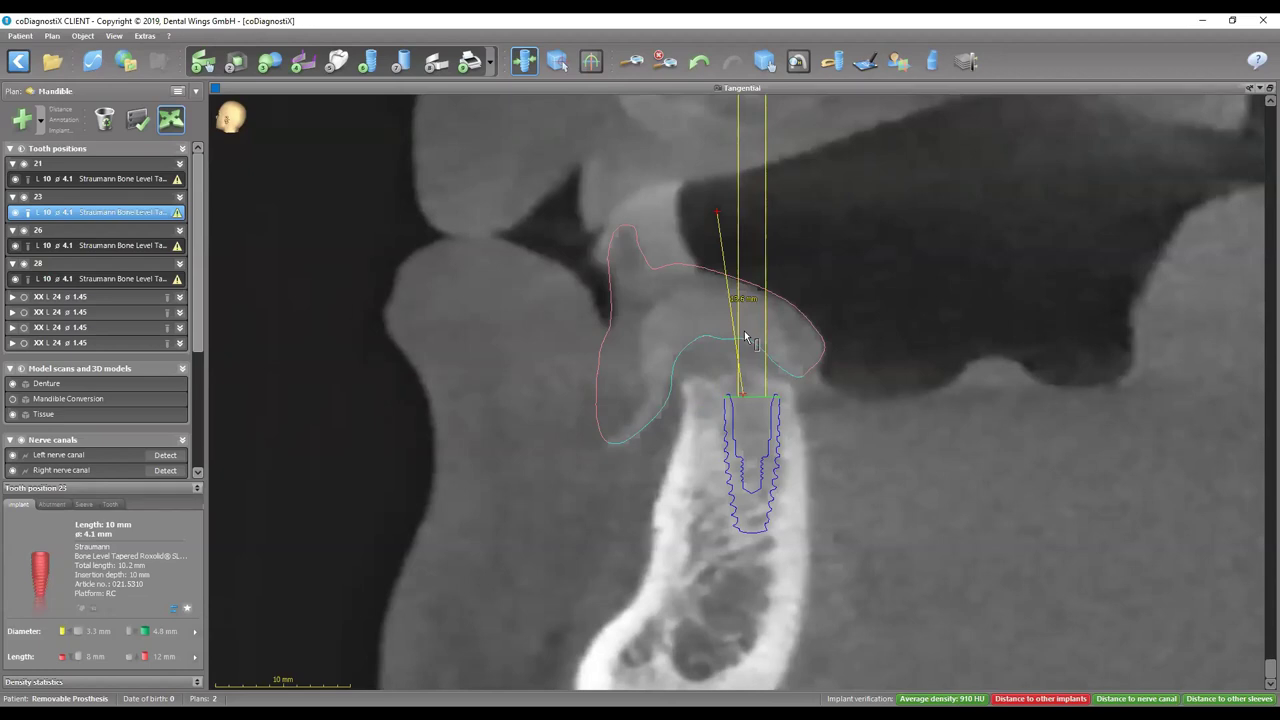
left_click_drag(745, 337, 718, 331)
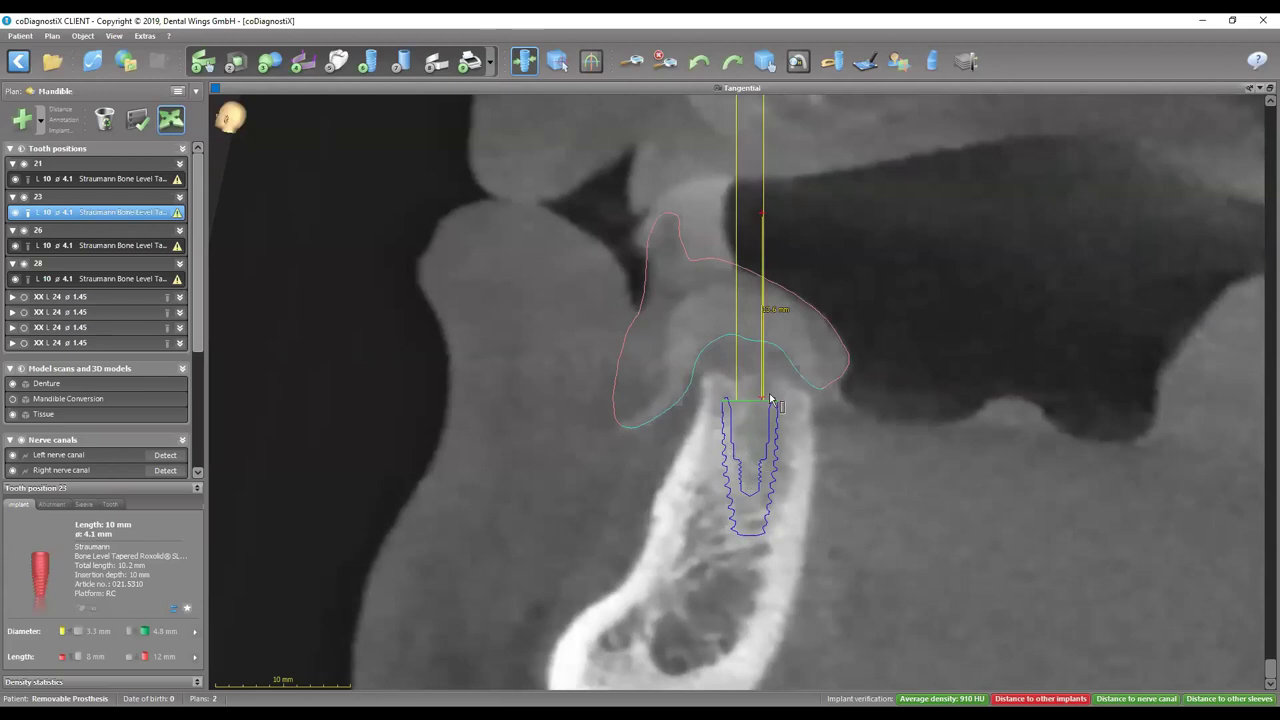
mouse_move(744, 438)
left_mouse_down()
mouse_move(739, 426)
mouse_move(742, 436)
left_mouse_up()
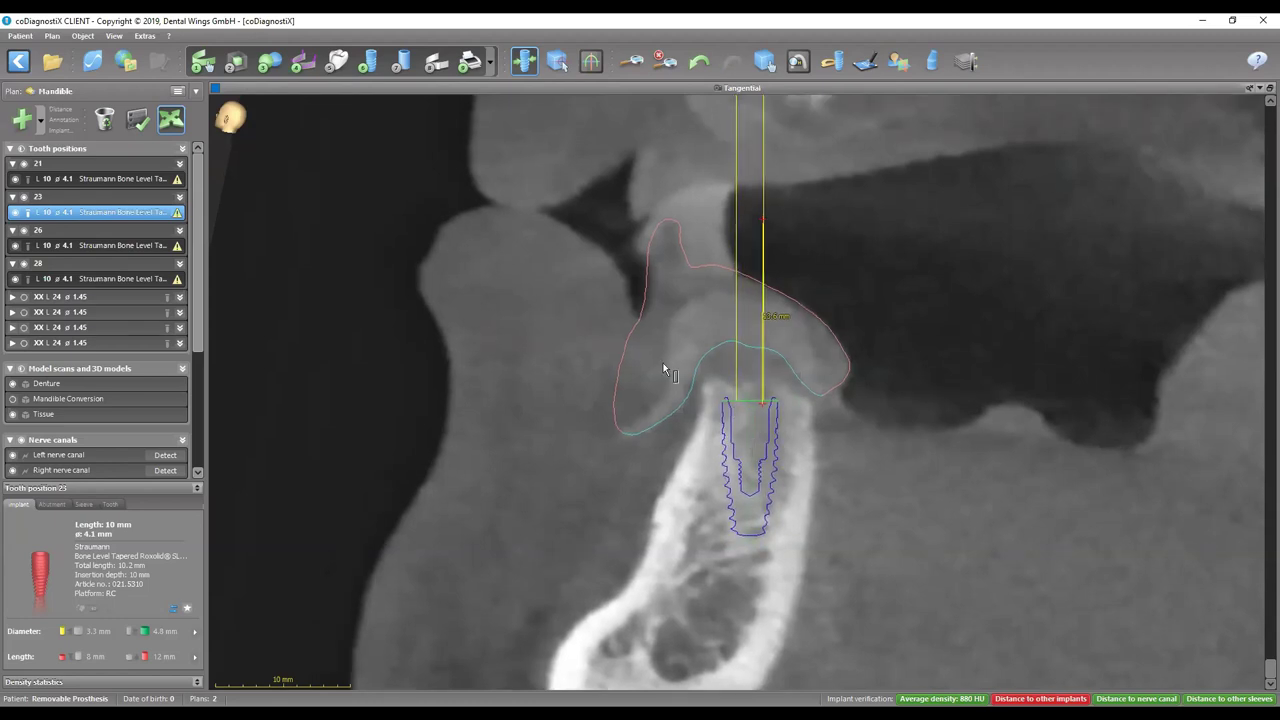
Step: Review the implant at position 26 and place a distance annotation from the shoulder of implant 28 upward along its axis
left_click(89, 246)
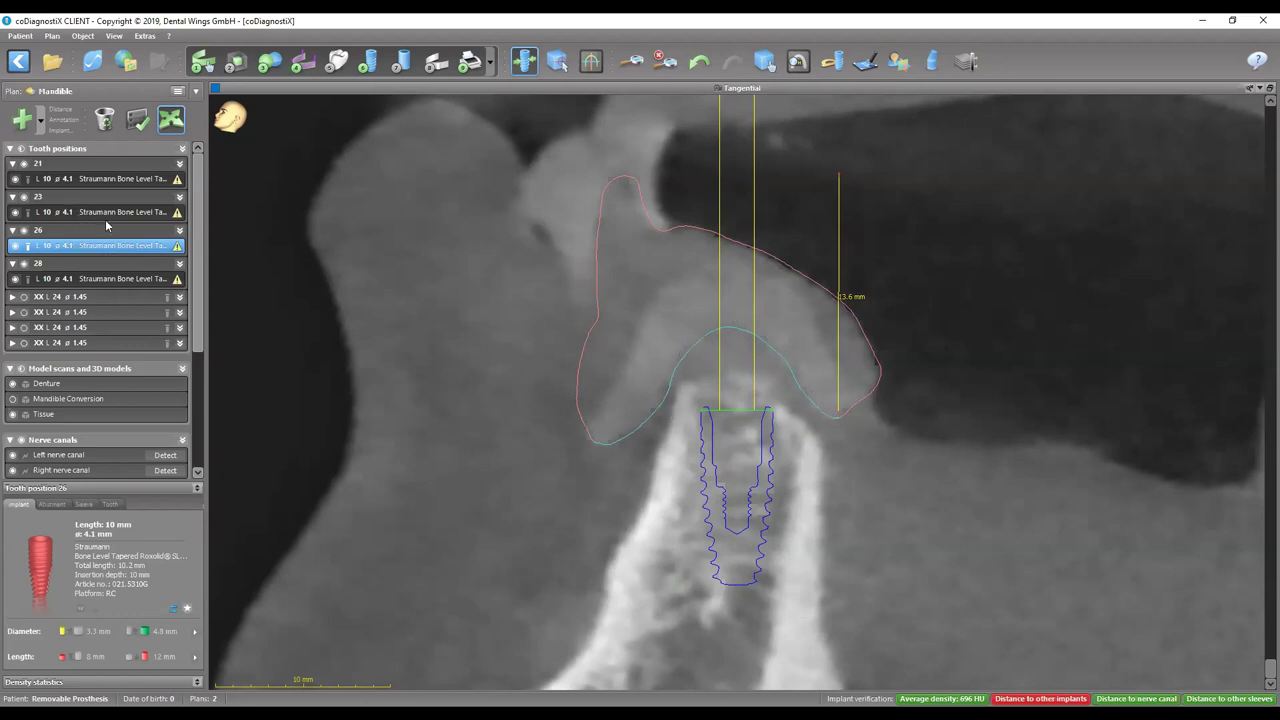
left_click(81, 279)
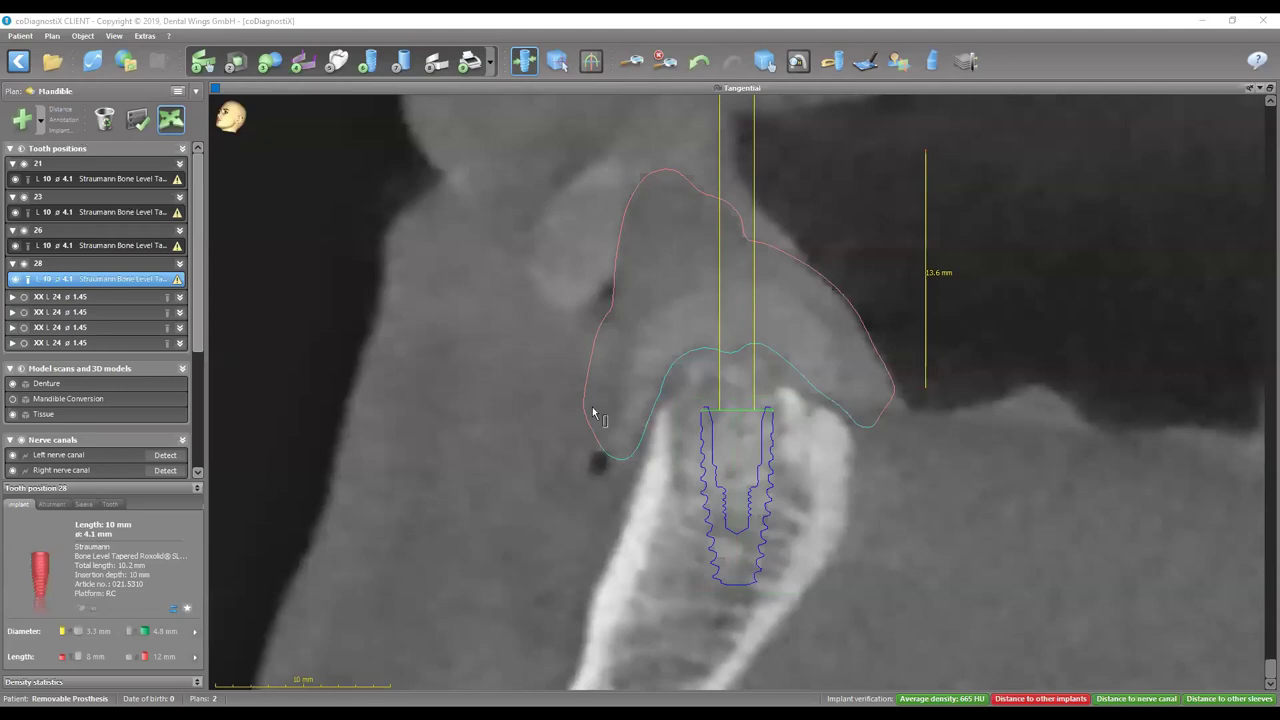
left_click(57, 120)
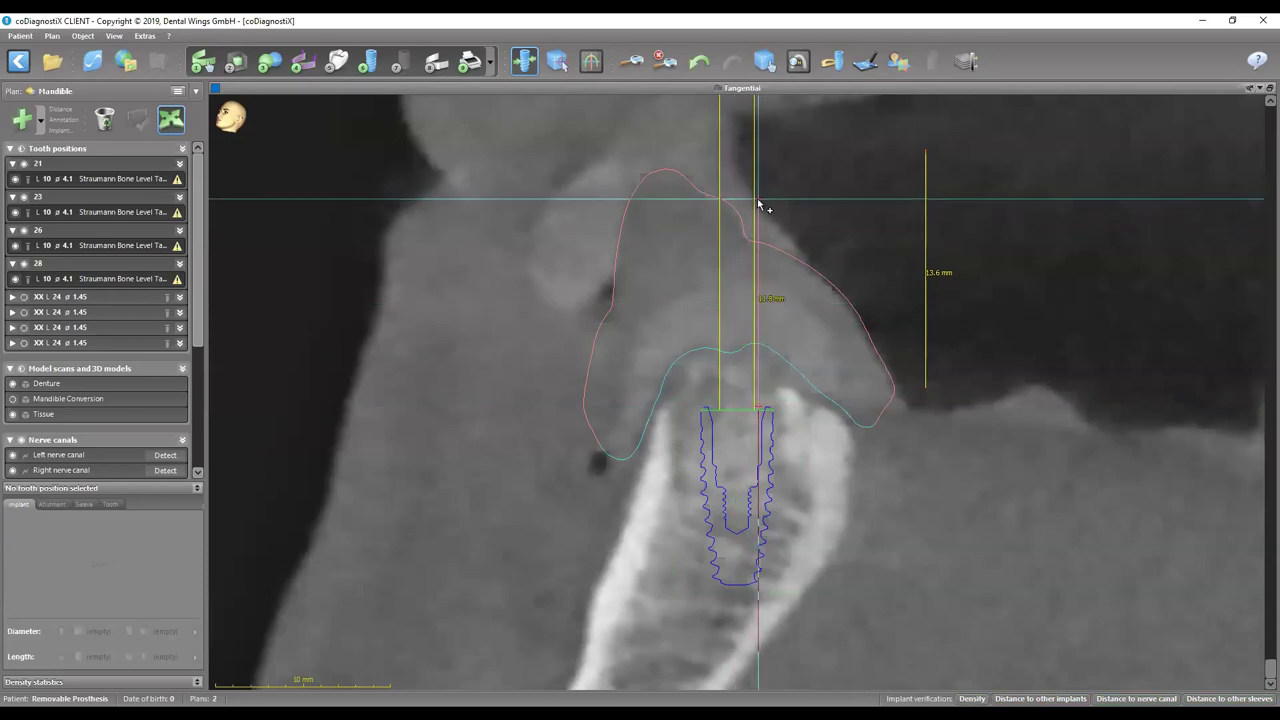
left_click(757, 195)
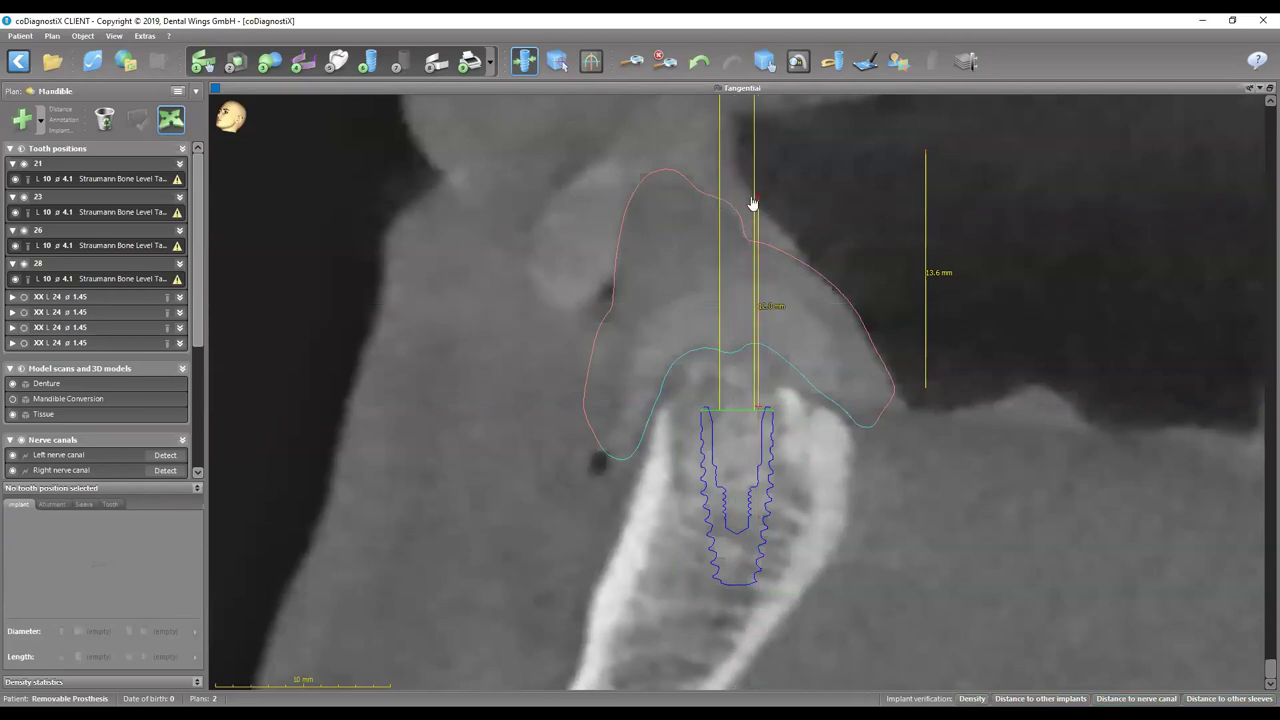
Step: Finish the distance annotation above implant 28 at about 12 mm, align the views to implant 21, and switch off view alignment
left_click(758, 203)
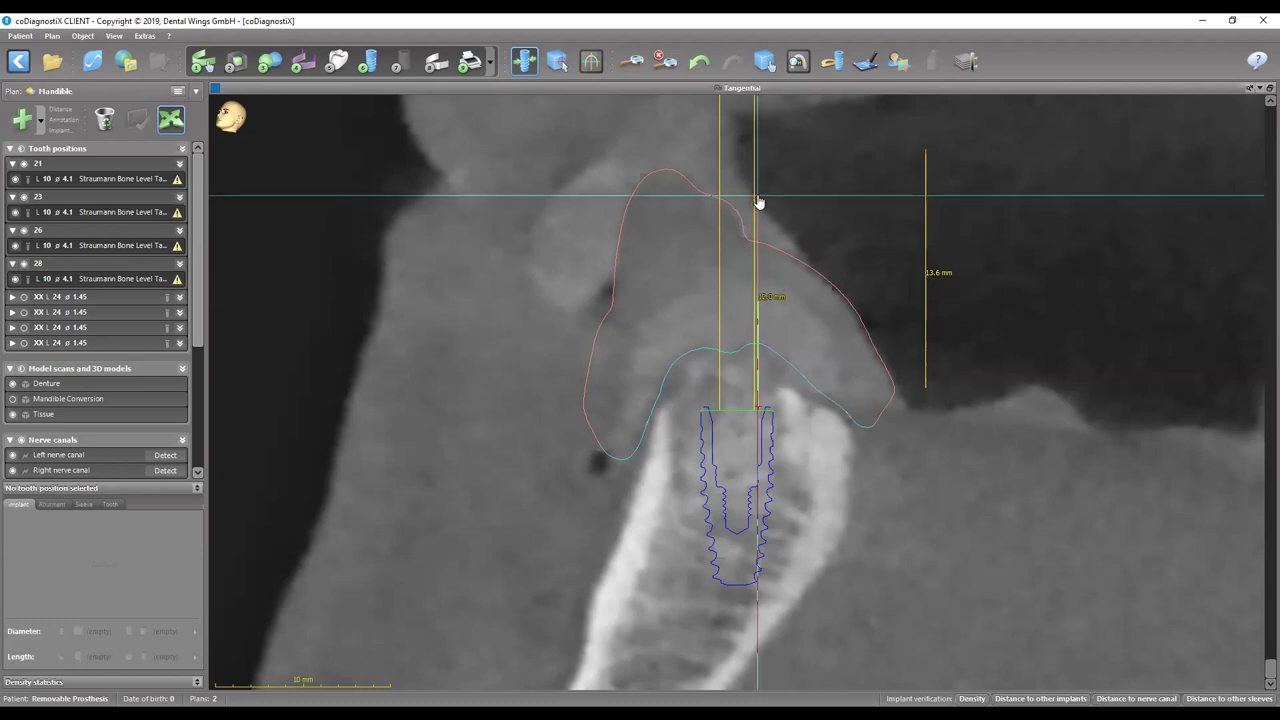
left_click(80, 286)
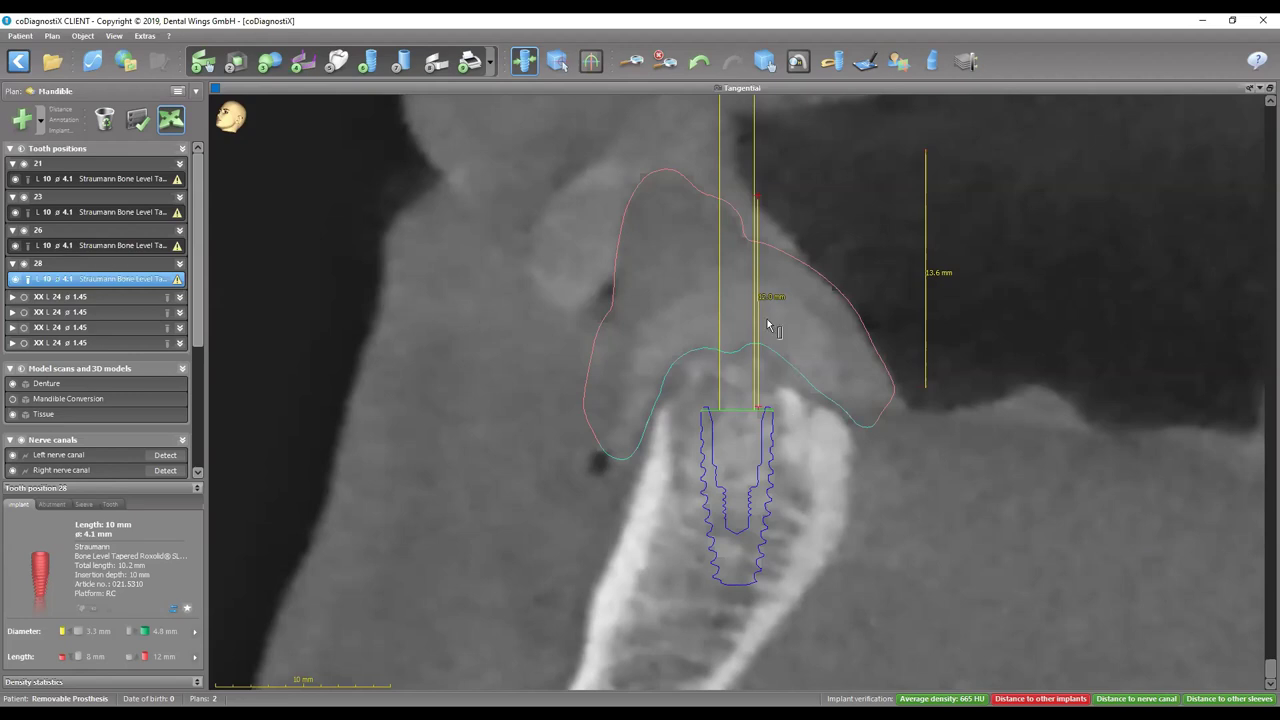
left_click(102, 180)
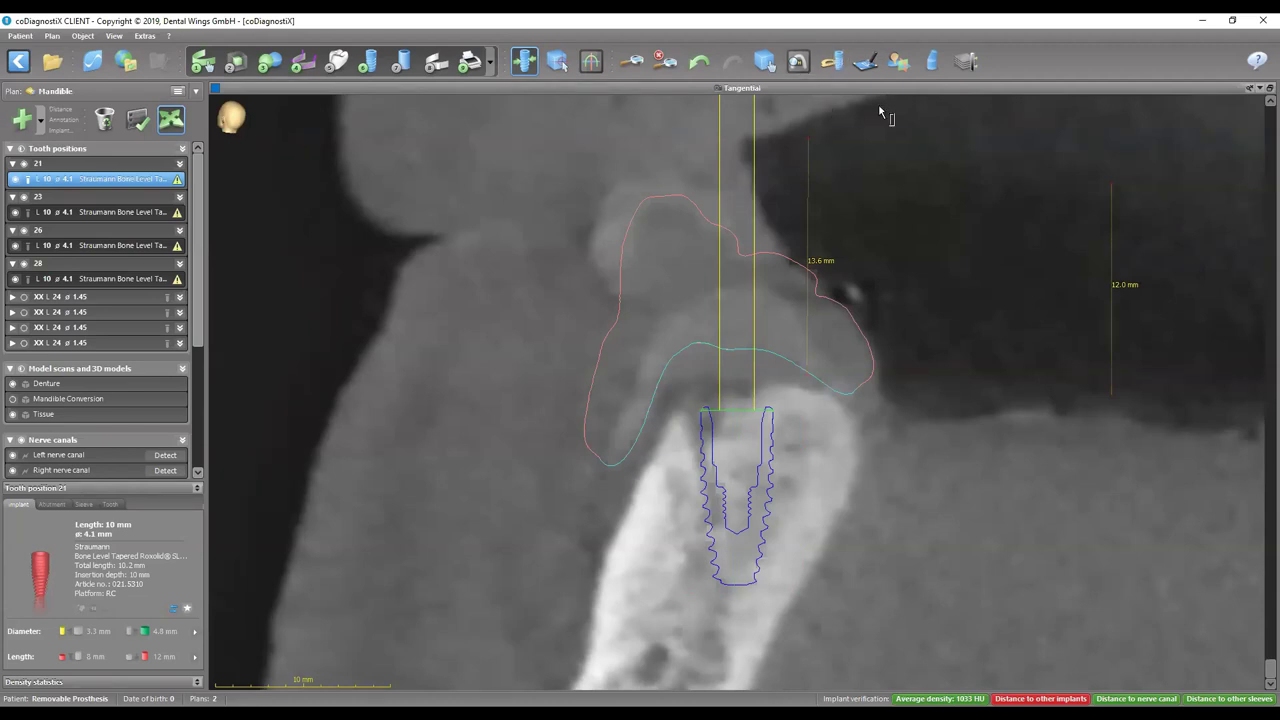
left_click(797, 61)
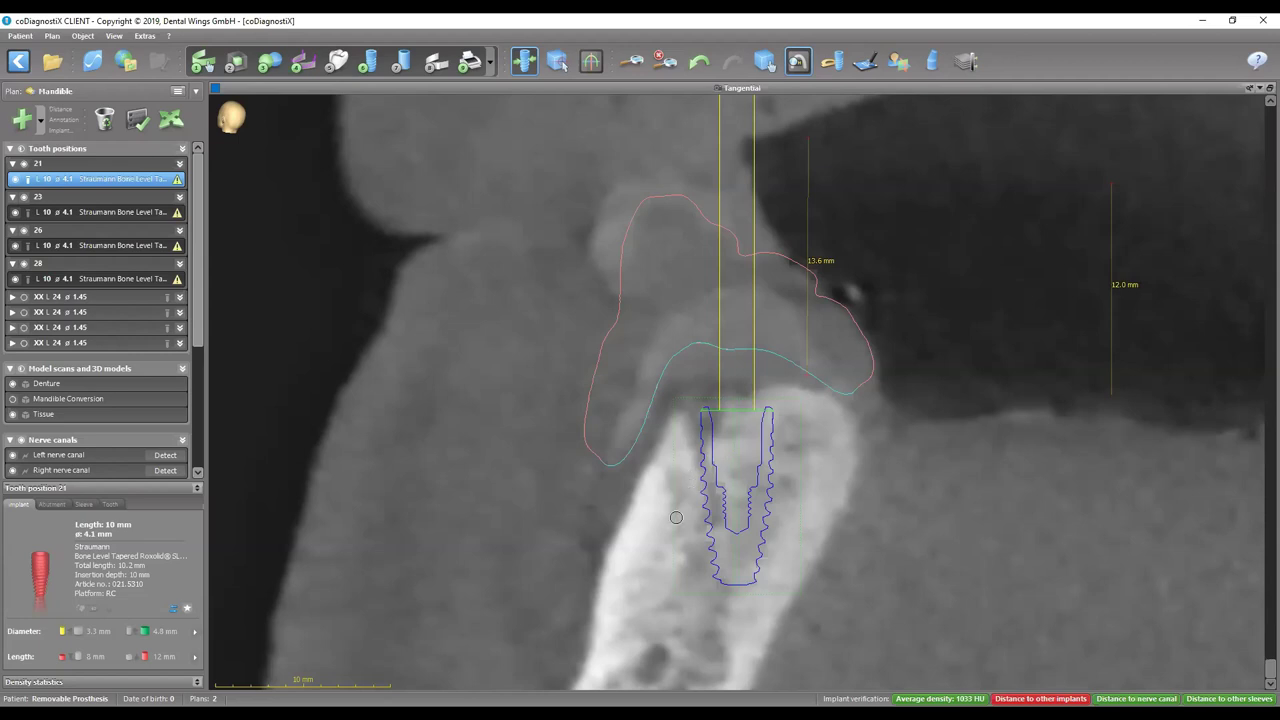
Step: Enlarge the 3D view and examine where the four implant axes pass through the denture, from the front and from the biting surface
double_click(754, 88)
double_click(529, 454)
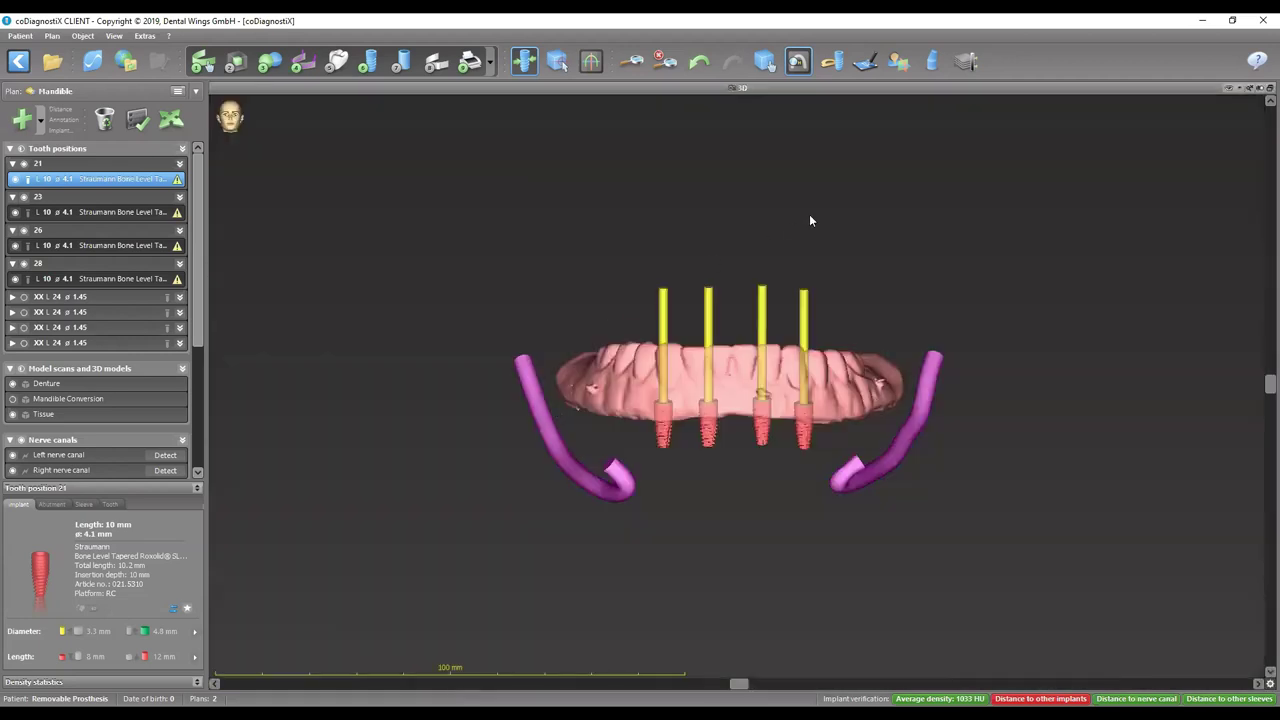
left_click(764, 61)
left_click_drag(790, 386, 820, 568)
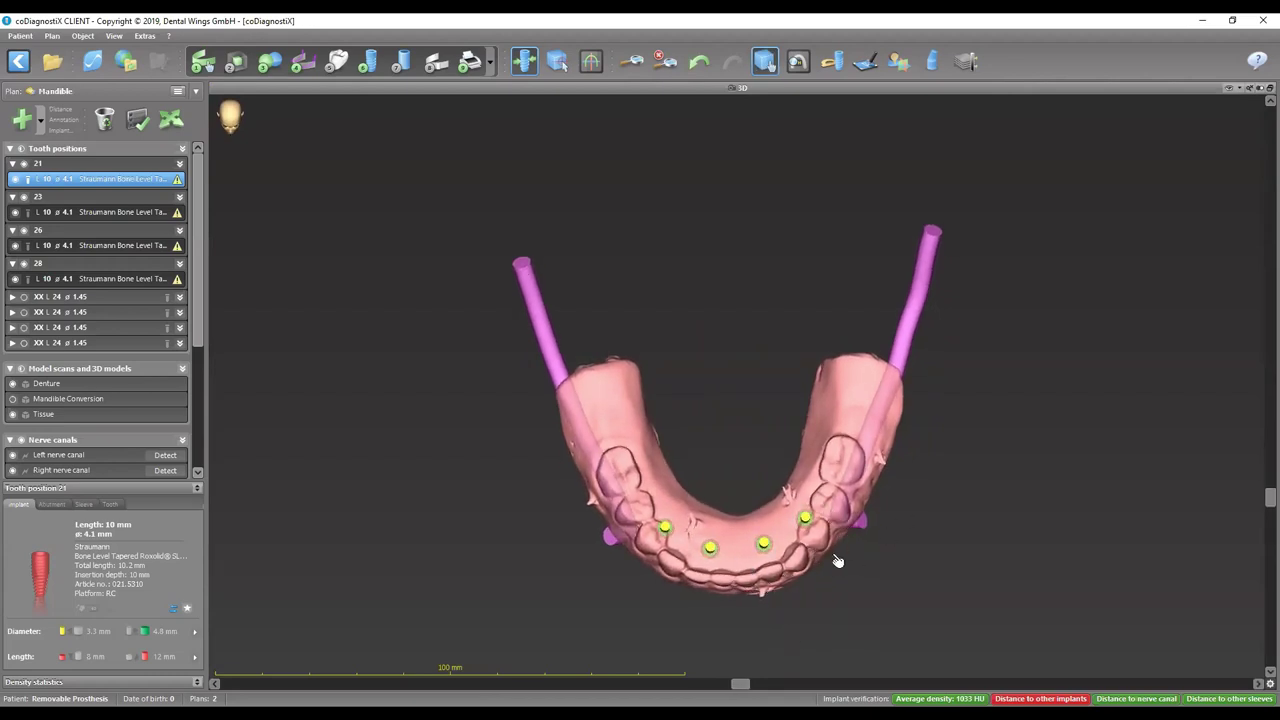
left_click_drag(802, 550, 797, 407)
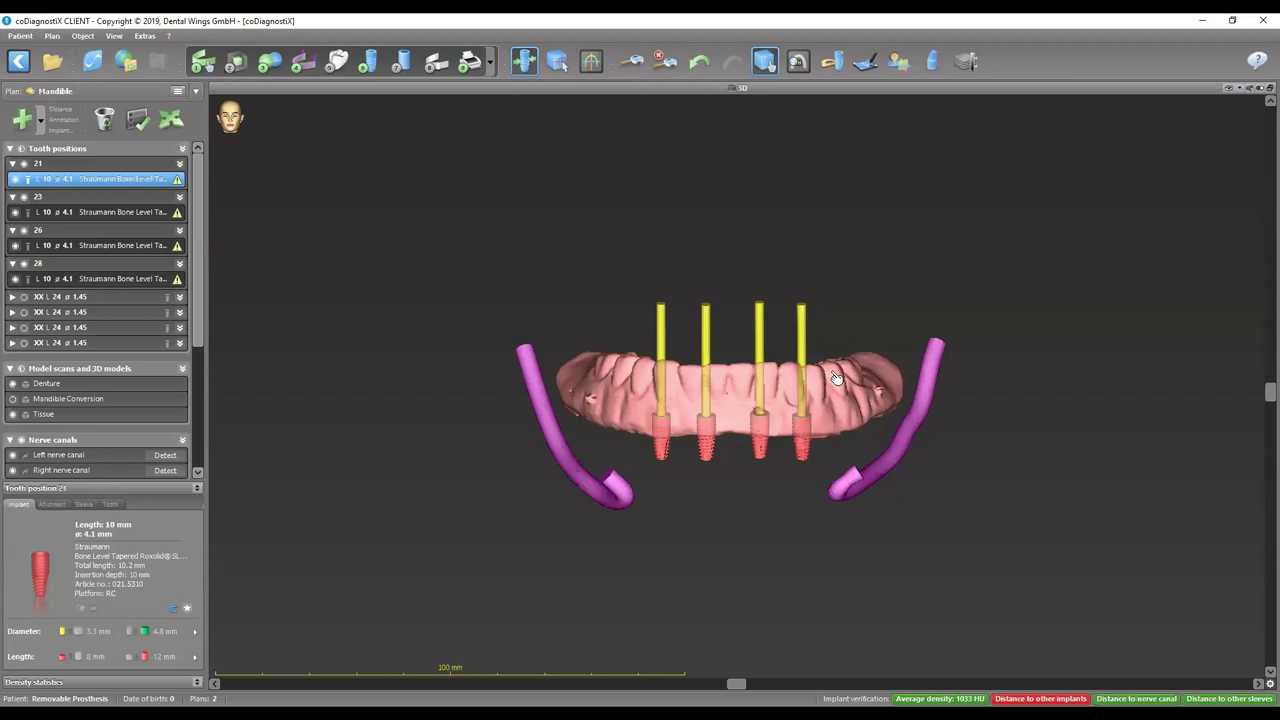
left_click_drag(798, 392, 771, 366)
mouse_move(874, 417)
left_mouse_down()
mouse_move(723, 400)
mouse_move(586, 408)
mouse_move(871, 414)
left_mouse_up()
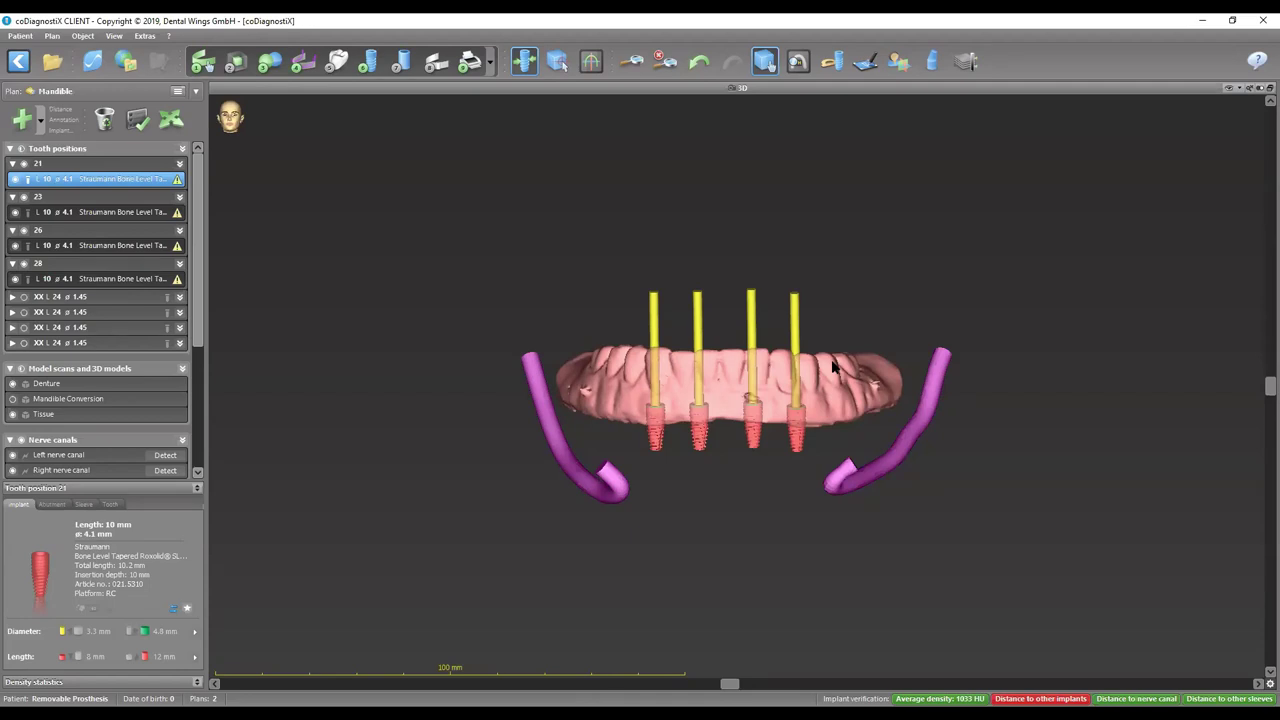
Step: Show all four 24 mm fixation pins with the mandibular denture in the 3D view
left_click(25, 298)
left_click(24, 327)
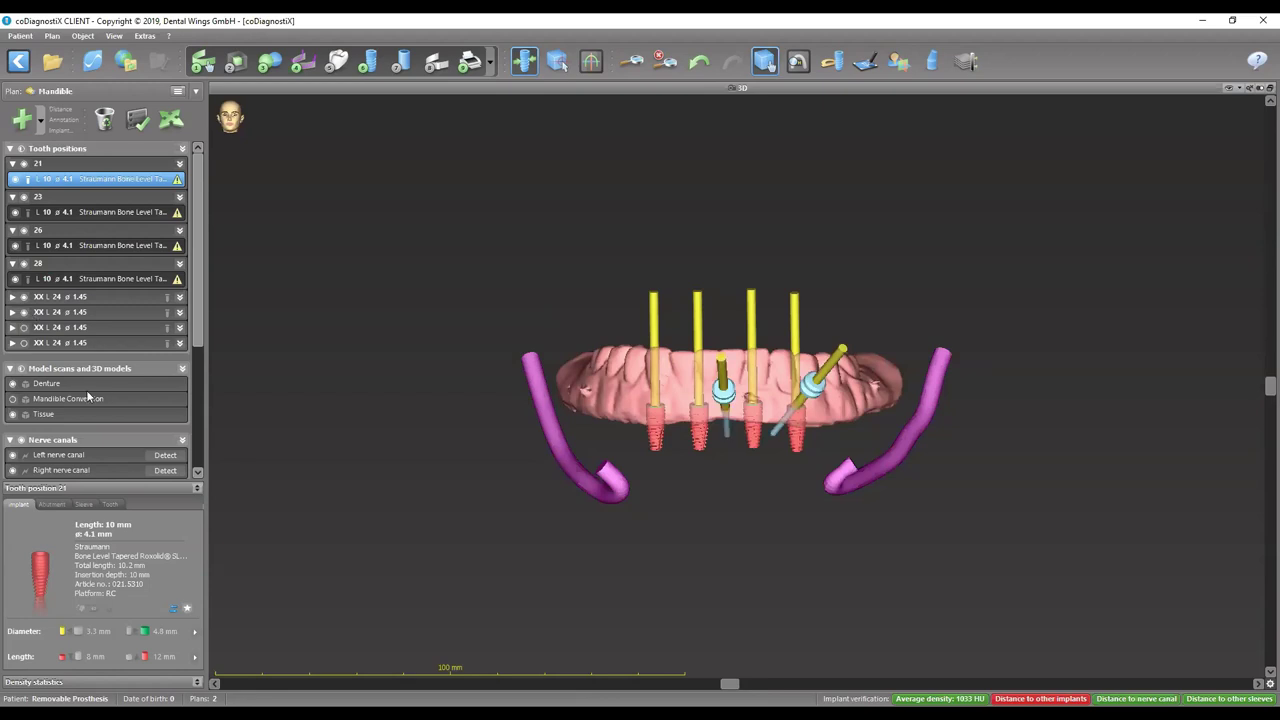
left_click(24, 343)
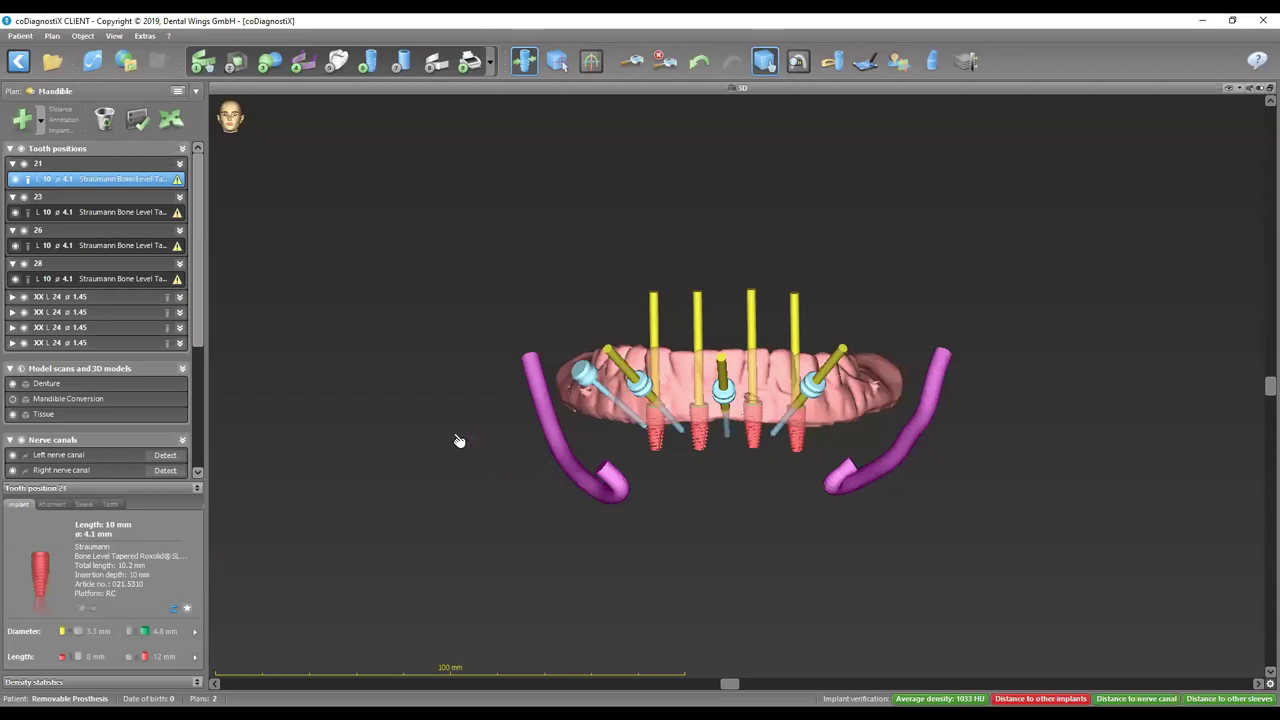
Step: Align the views to the fixation pin near implant 21 and shift the pin slightly deeper into the bone in the enlarged cross-section
left_click(171, 119)
left_click(817, 390)
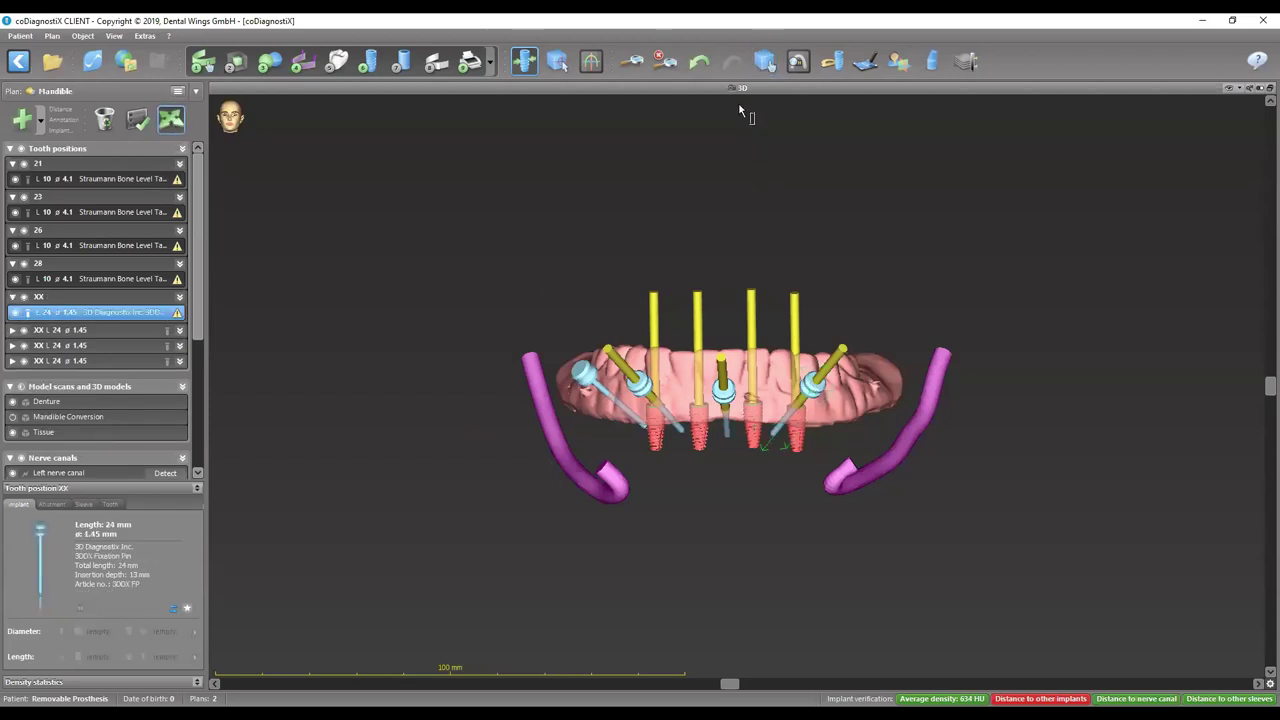
double_click(740, 87)
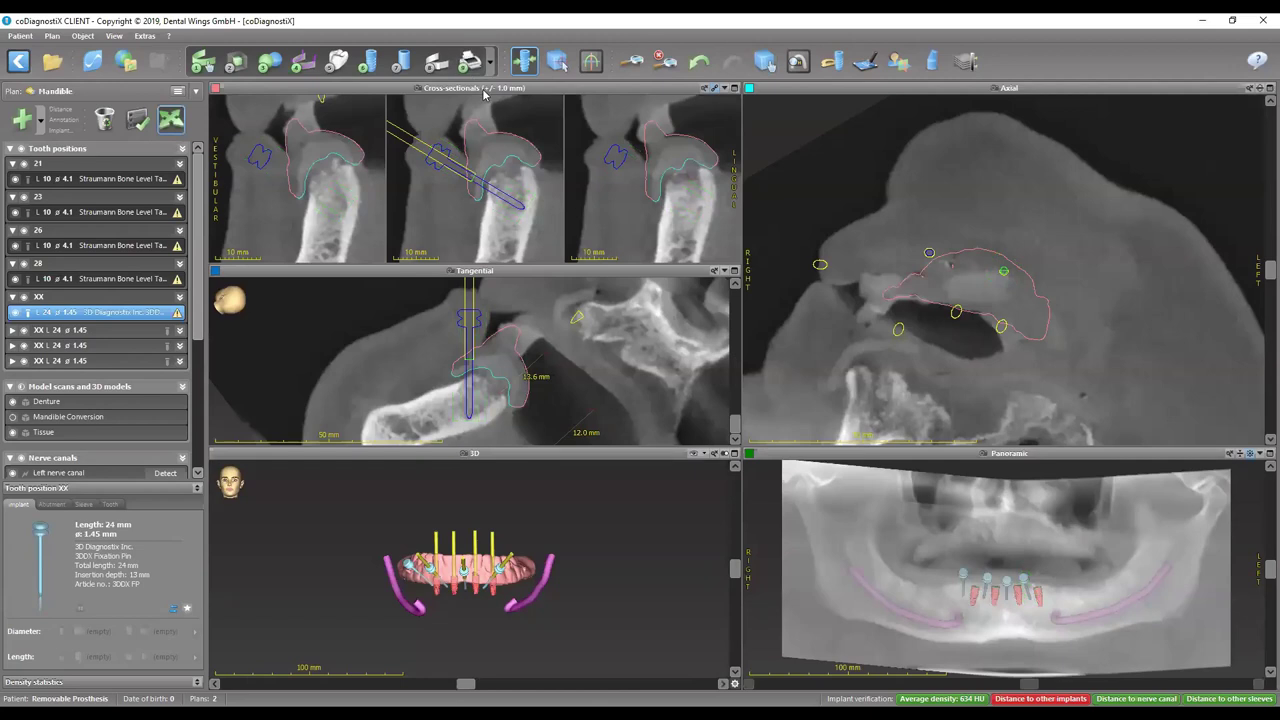
double_click(486, 90)
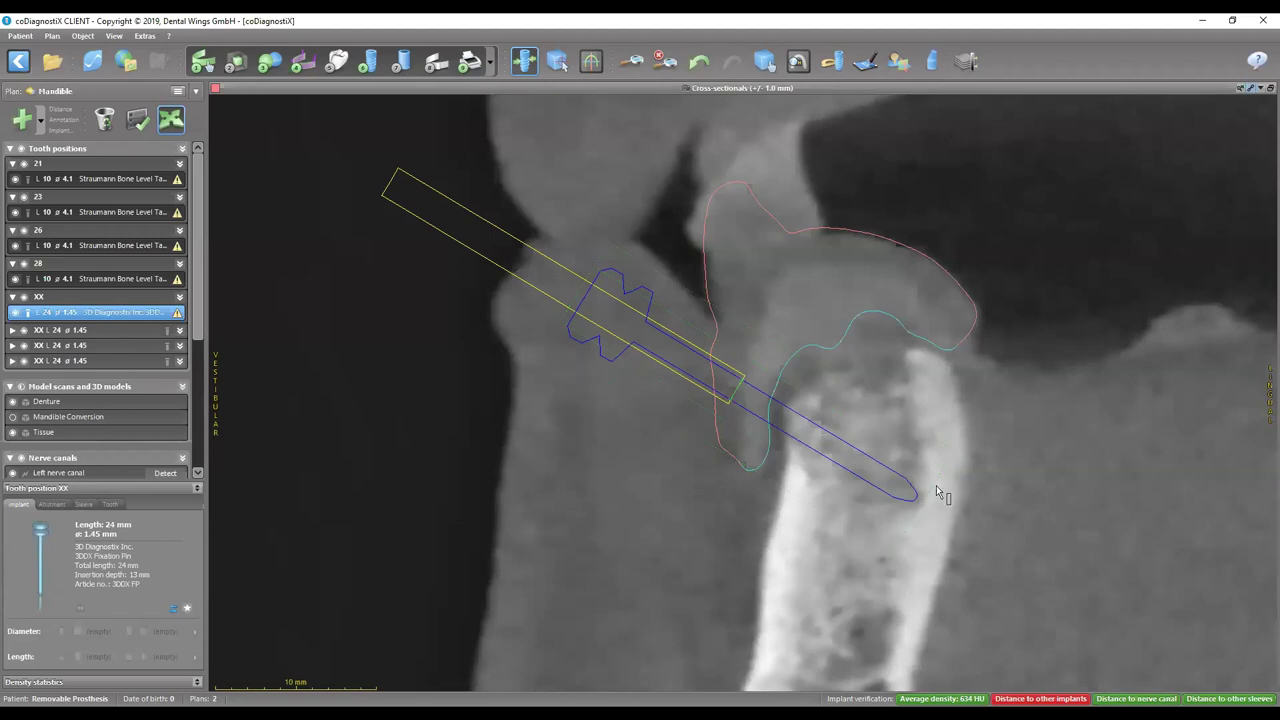
left_click_drag(644, 345, 651, 354)
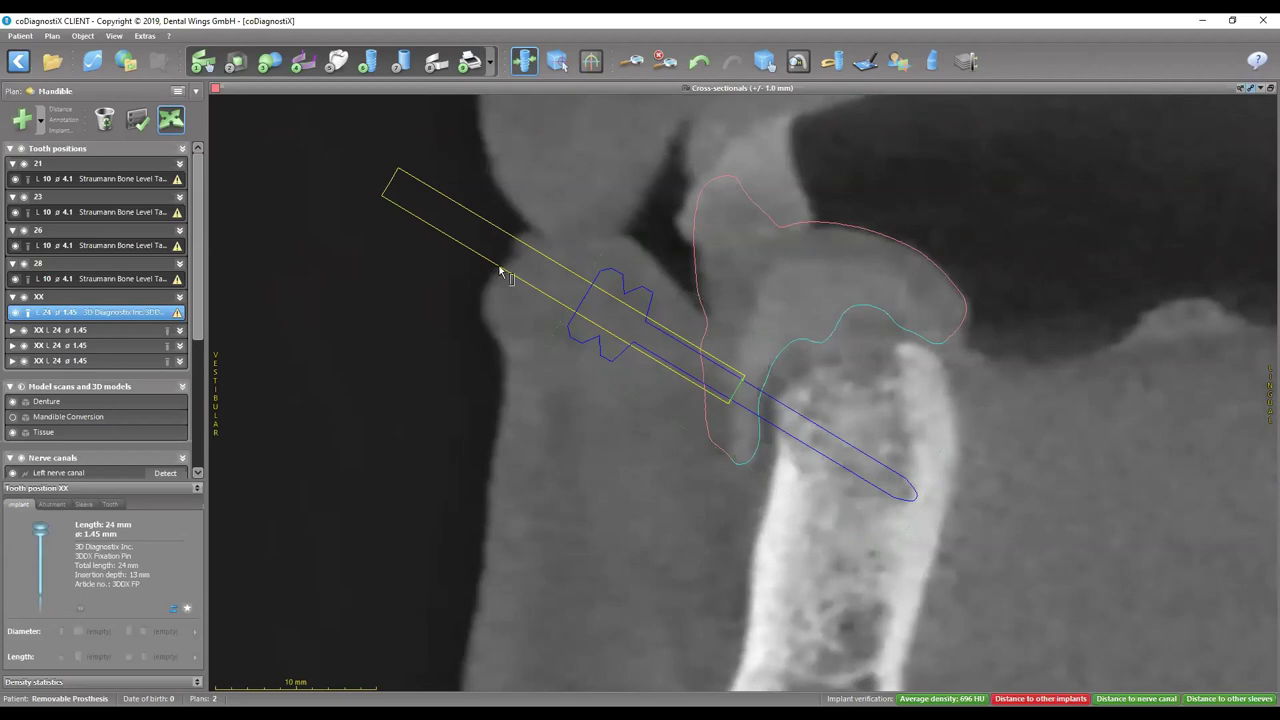
Step: Examine the fixation pins around the mandibular denture in the enlarged 3D view
double_click(718, 88)
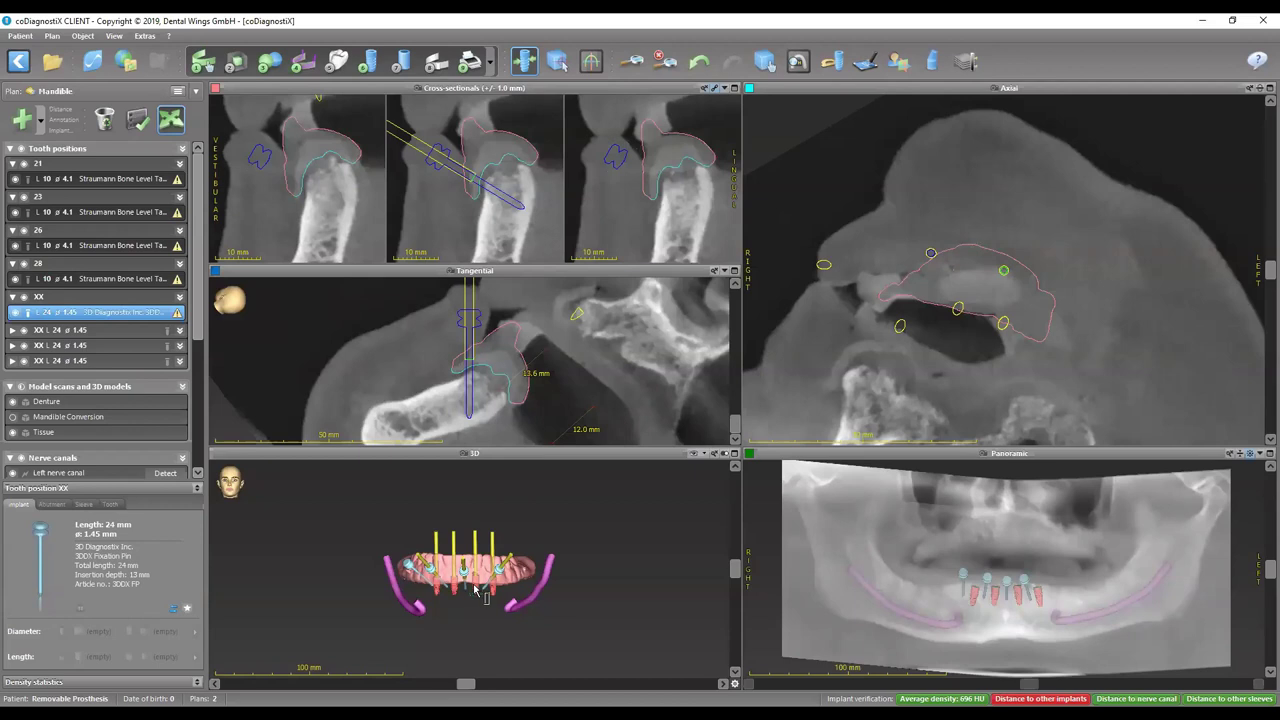
double_click(508, 456)
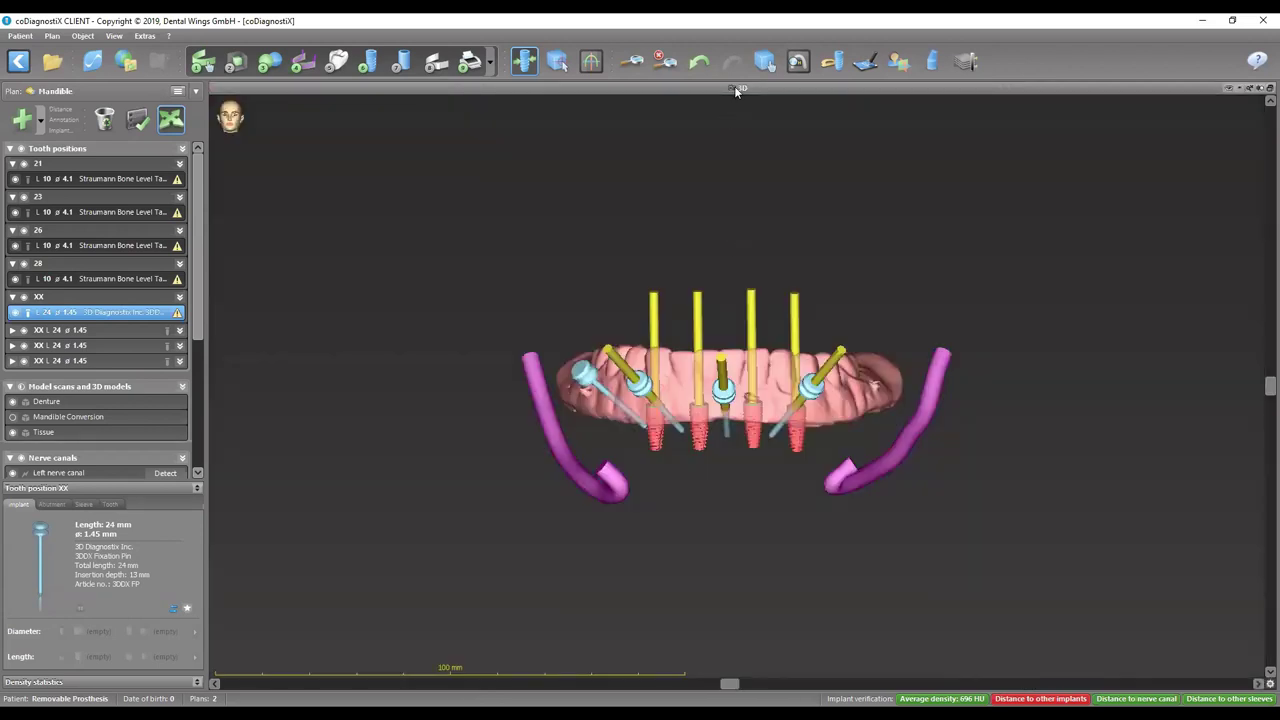
left_click_drag(726, 375, 762, 364)
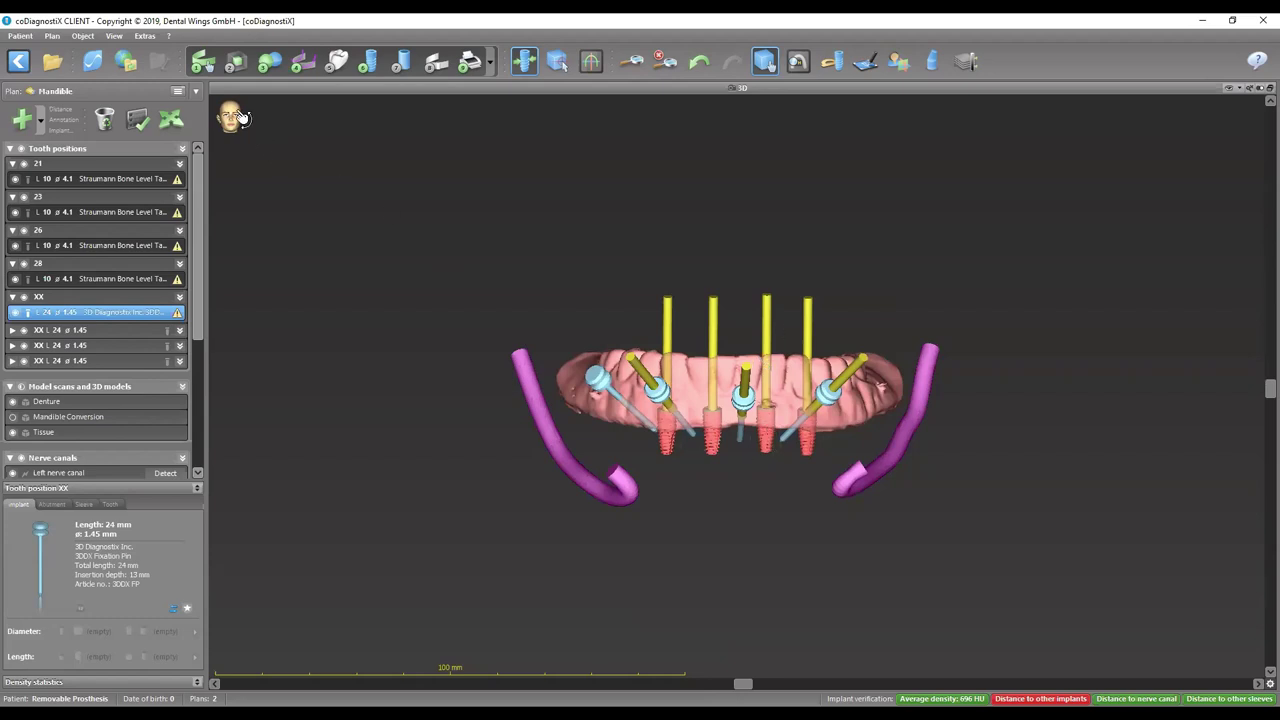
Step: Switch to the Maxilla plan and show the implants at positions 5, 7, 8, 10 and 12
left_click(196, 92)
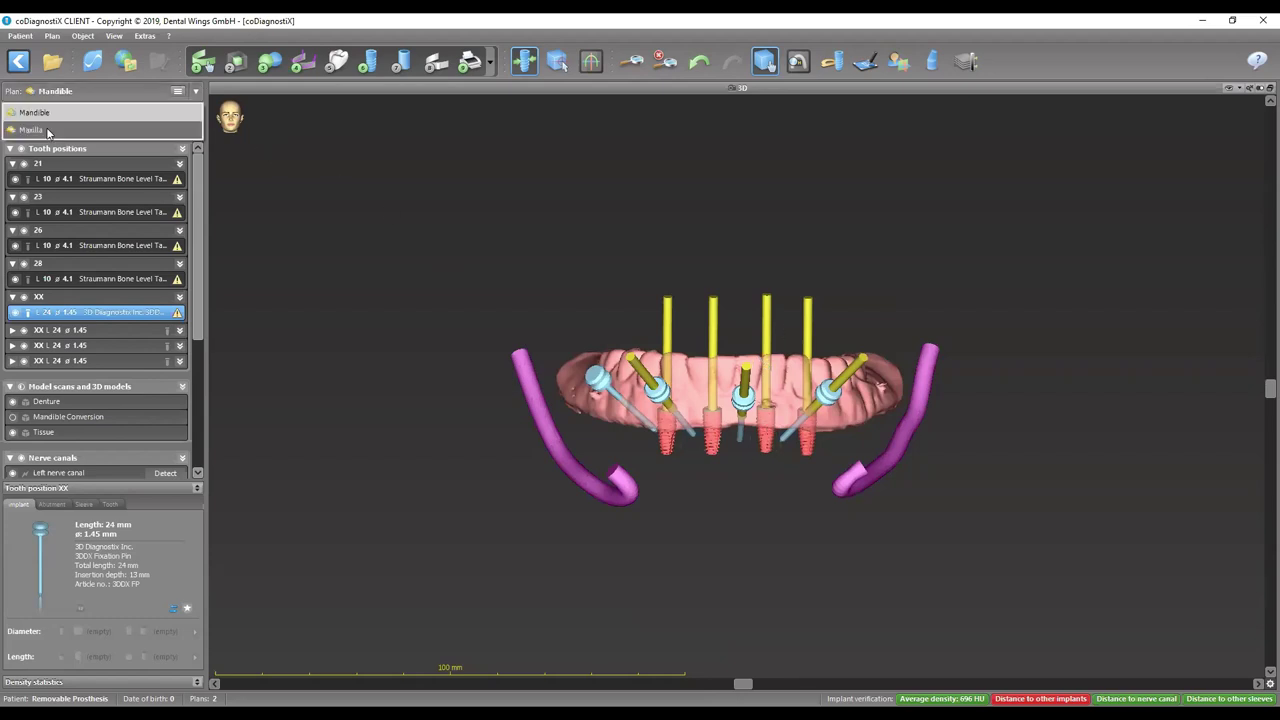
left_click(33, 130)
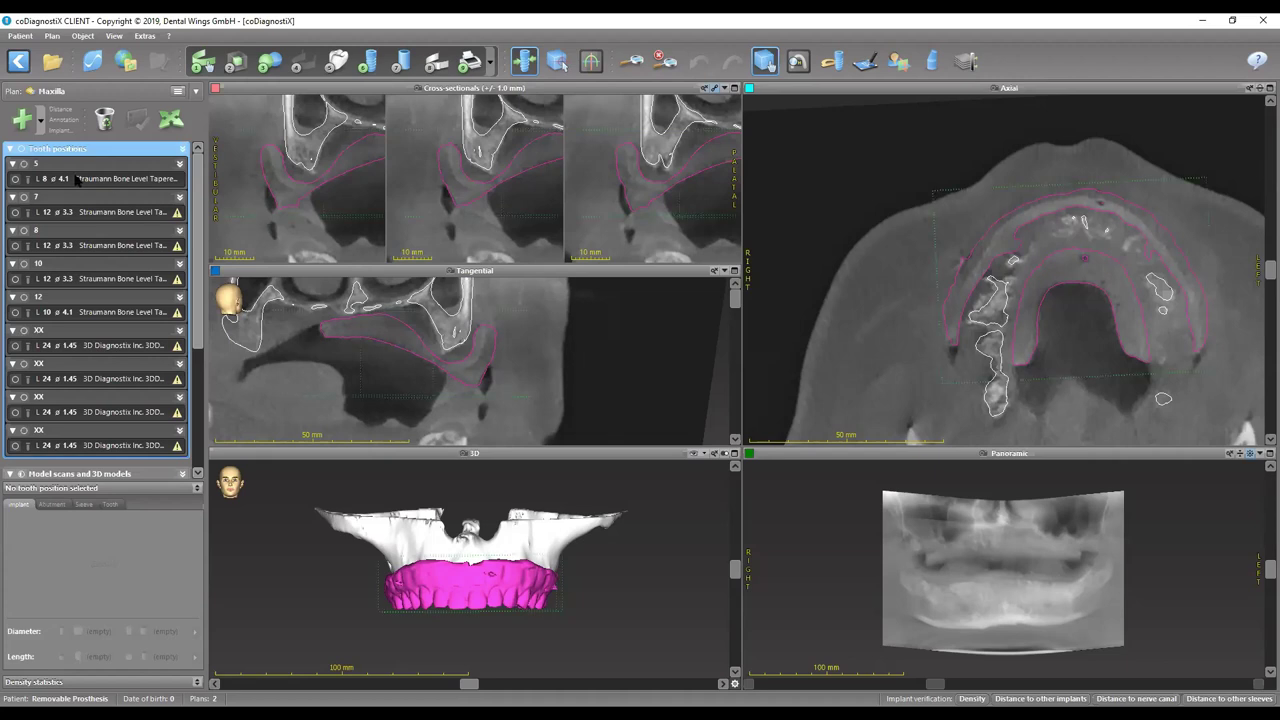
left_click(15, 178)
left_click(15, 212)
left_click(15, 245)
left_click(15, 278)
left_click(15, 312)
Step: Collapse the four fixation pin entries and hide the Maxillary Conversion model
left_click(12, 331)
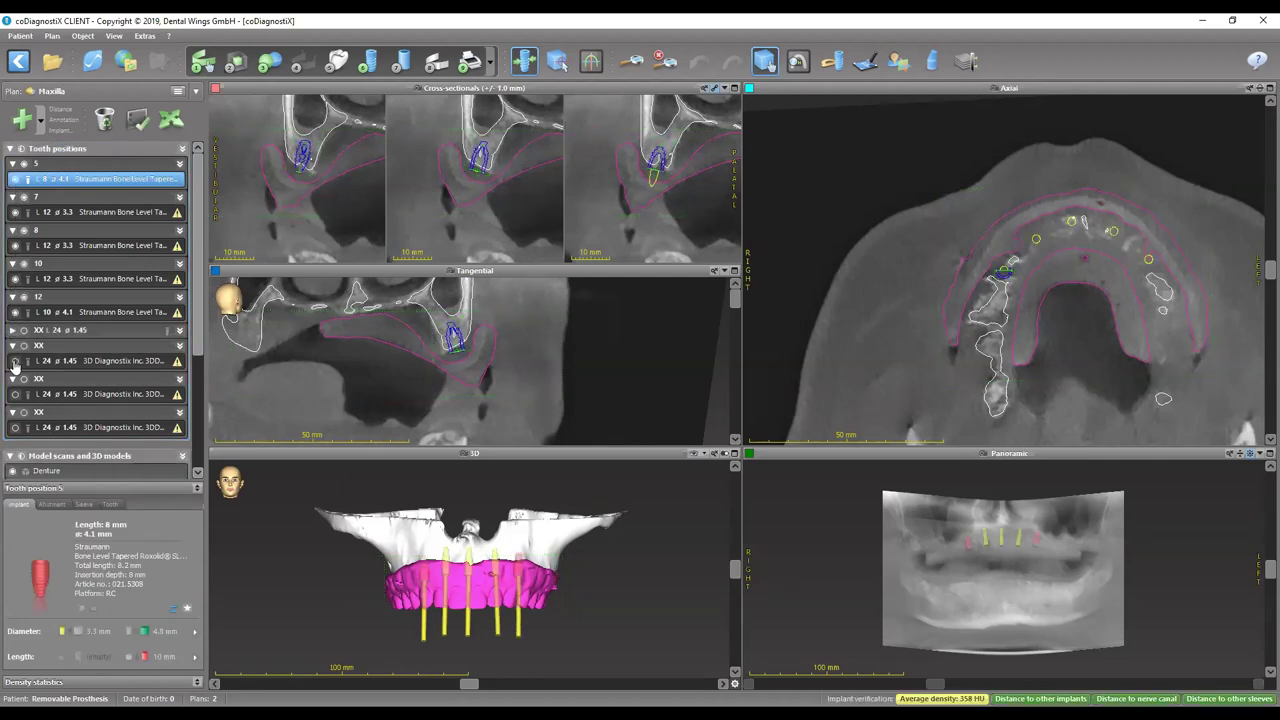
left_click(12, 345)
left_click(12, 360)
left_click(12, 377)
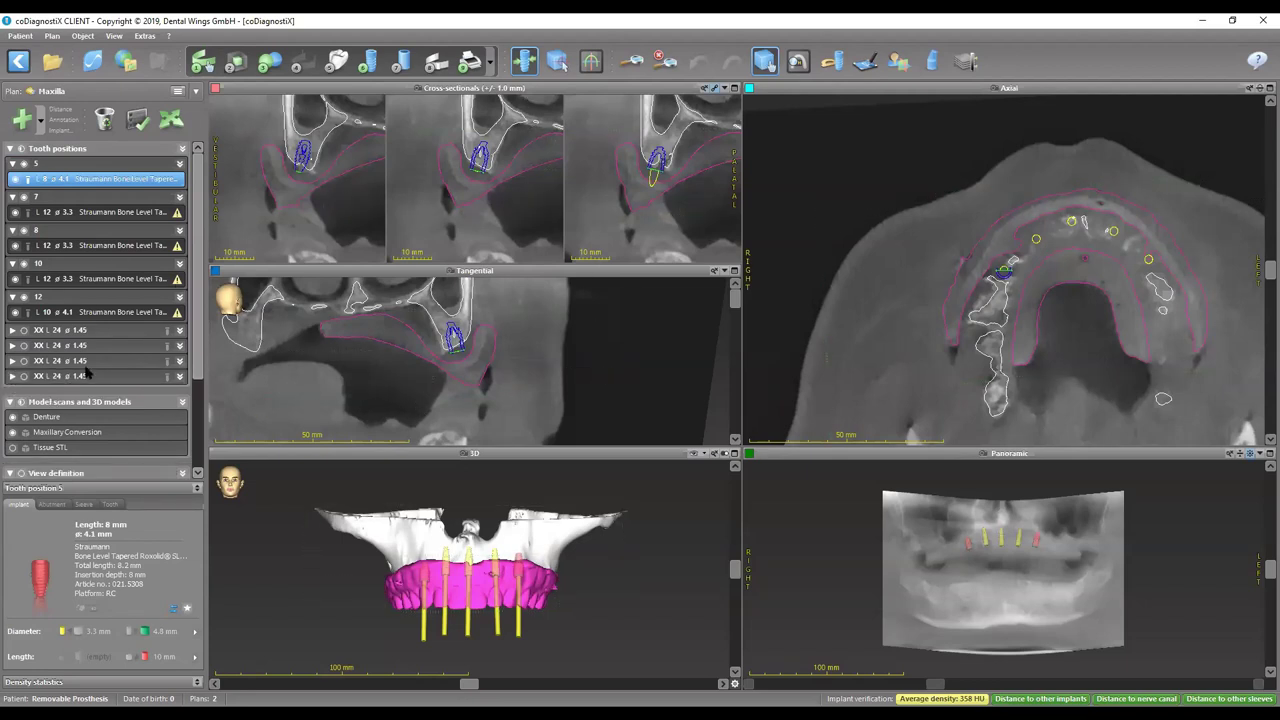
left_click(12, 432)
Step: Enlarge the 3D view and examine where the five implant axes exit the maxillary denture, from the front and from the biting surface
double_click(521, 461)
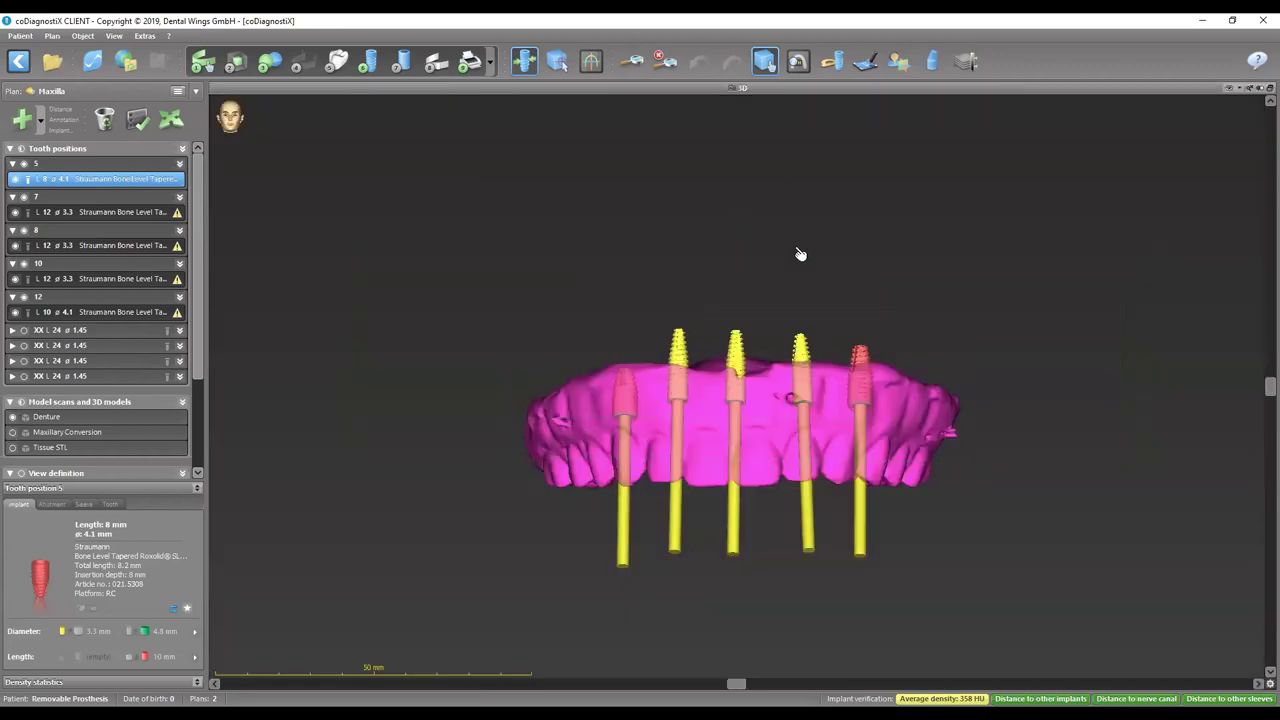
right_click_drag(780, 274, 784, 247)
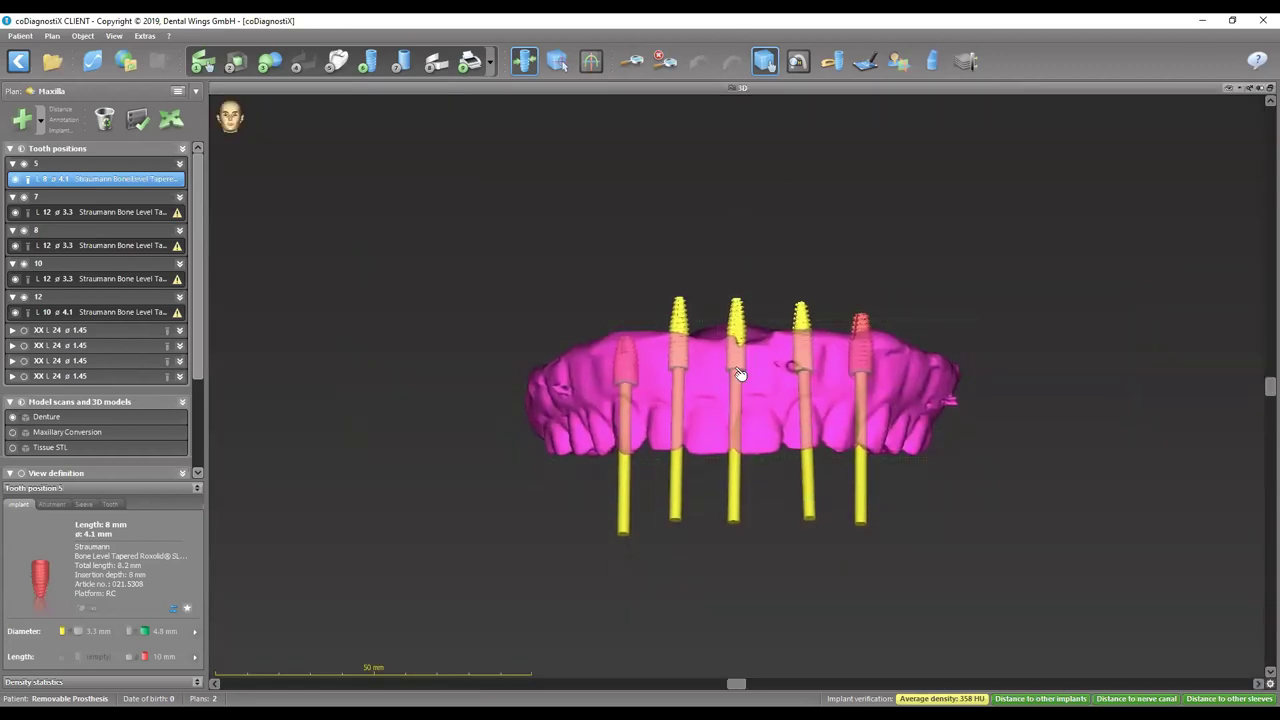
left_click_drag(728, 428, 785, 328)
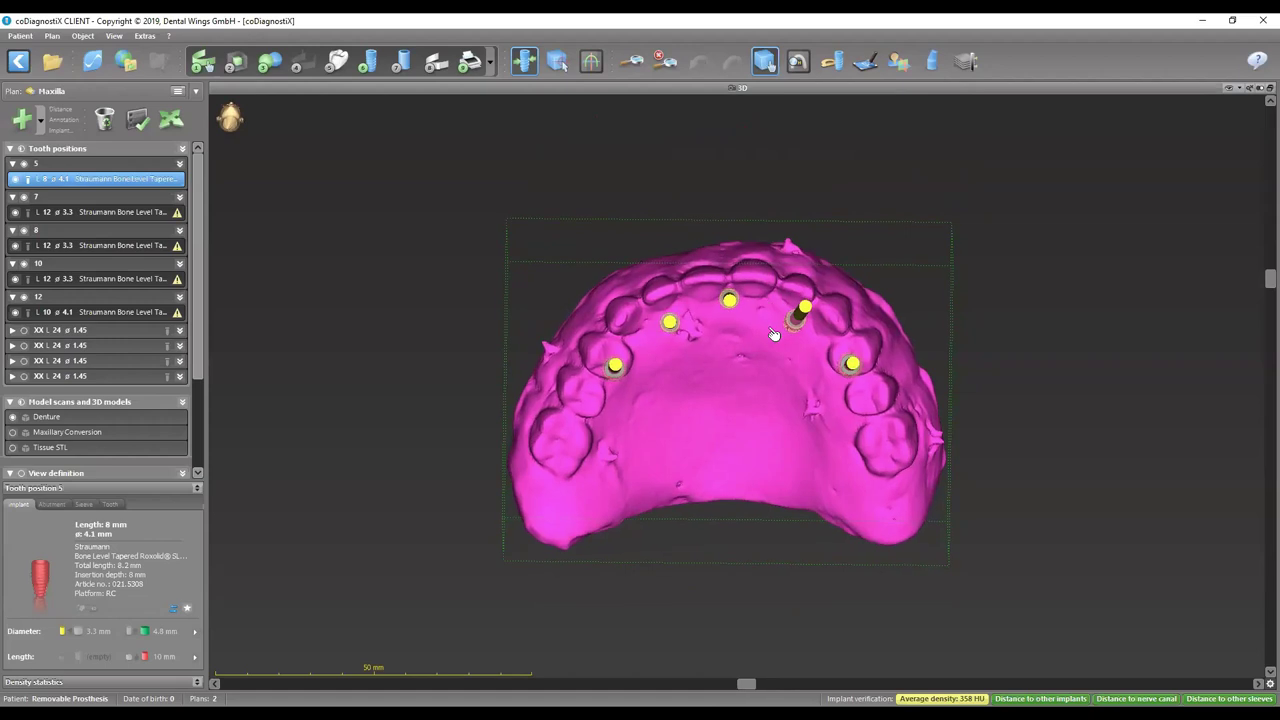
Step: Measure the angles between the implants with implant 10 as the master
left_click(837, 64)
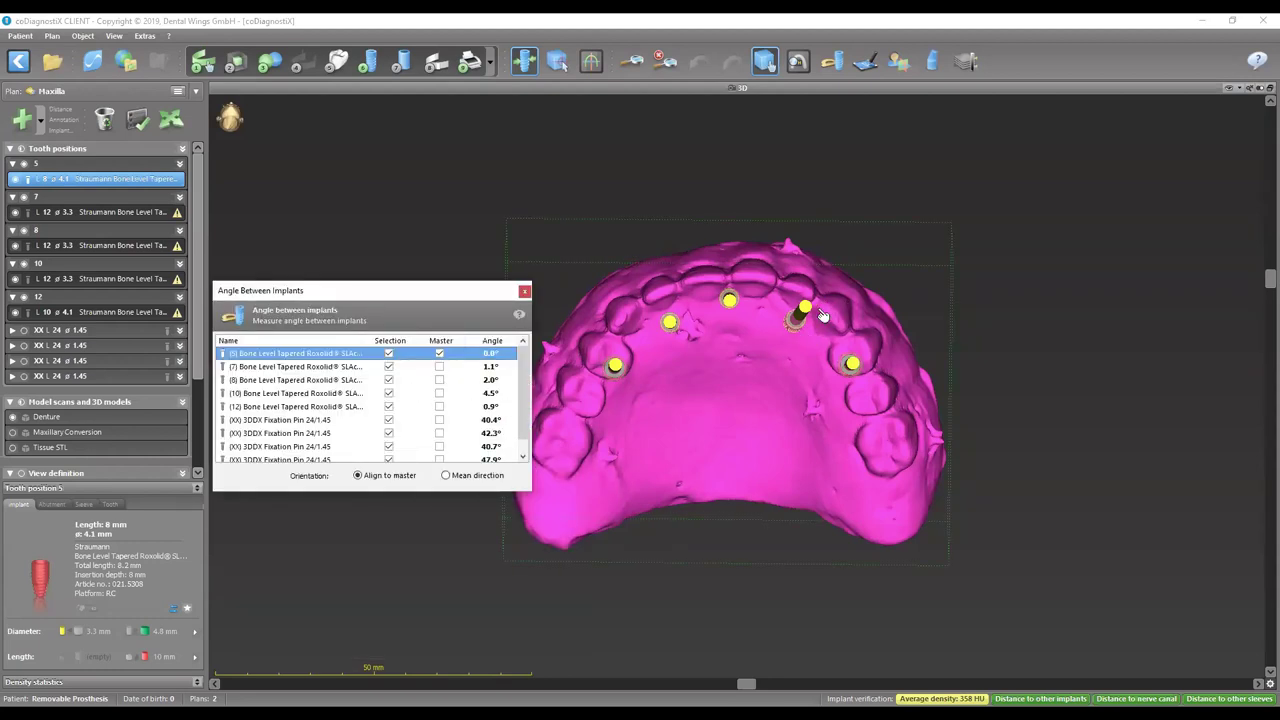
left_click(440, 394)
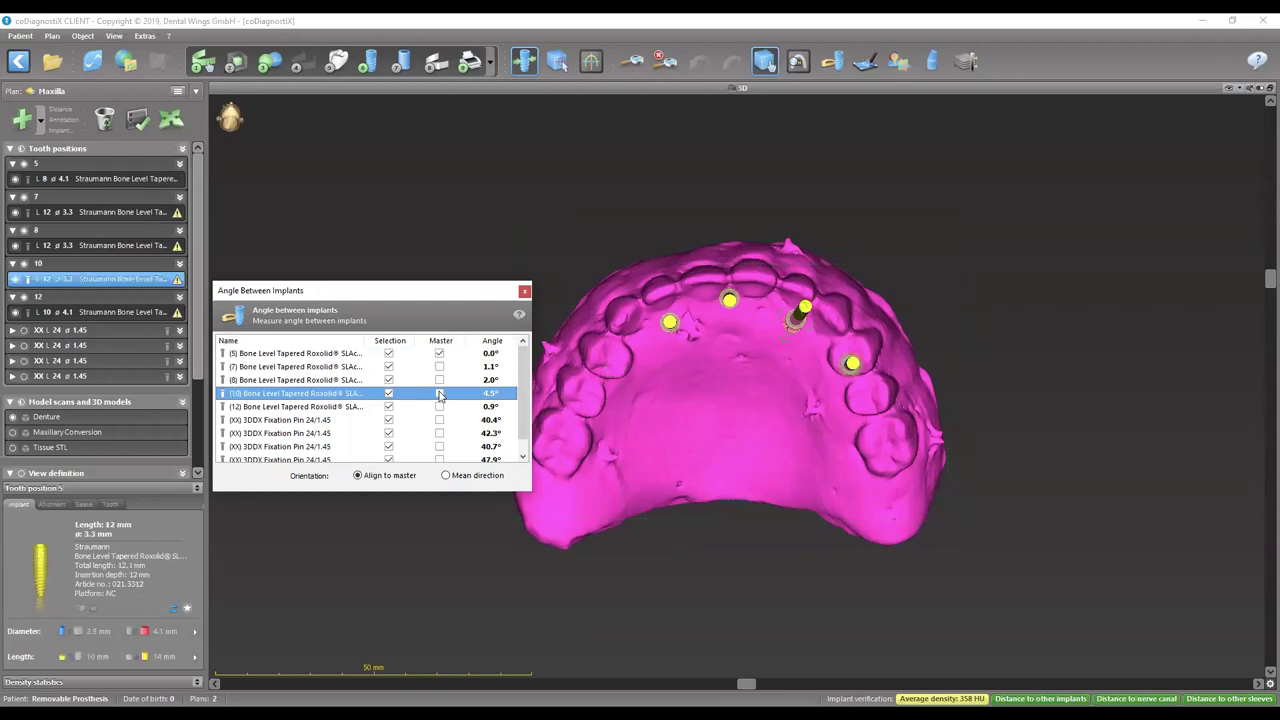
left_click(440, 394)
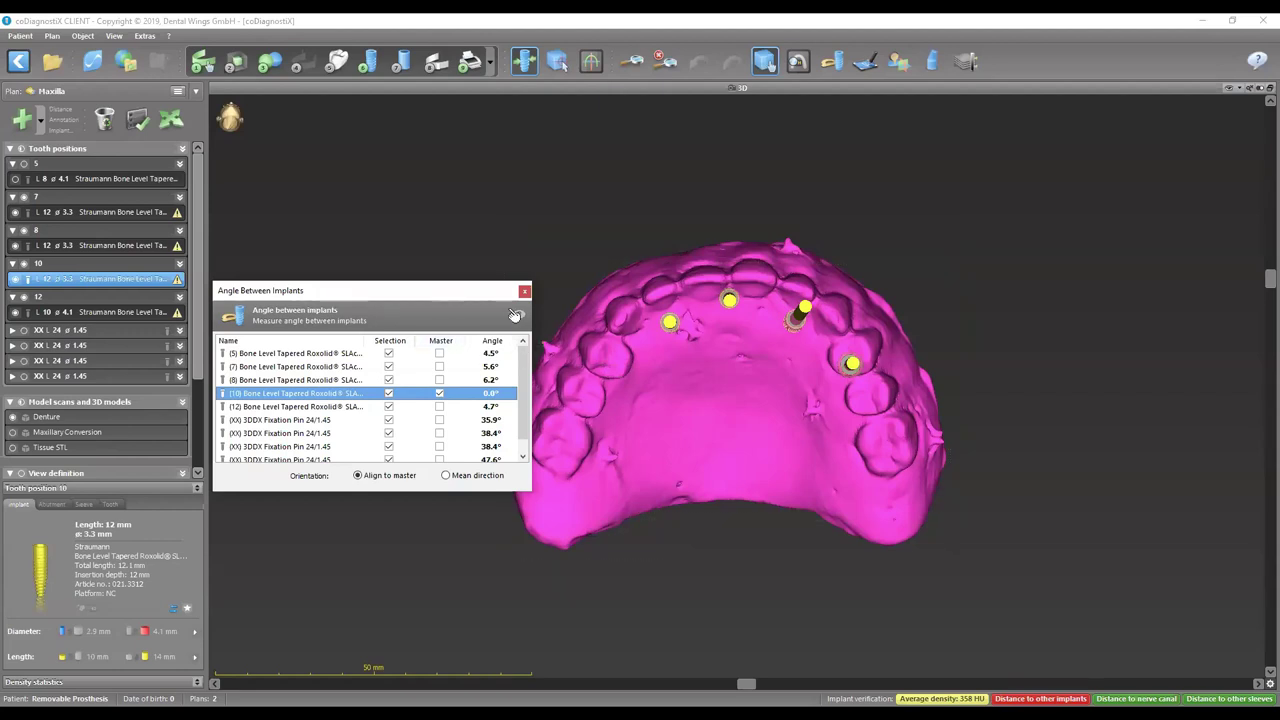
left_click(529, 292)
Step: Turn the 3D view back to the front of the denture and show the implant at position 5 again
left_click_drag(826, 249, 815, 378)
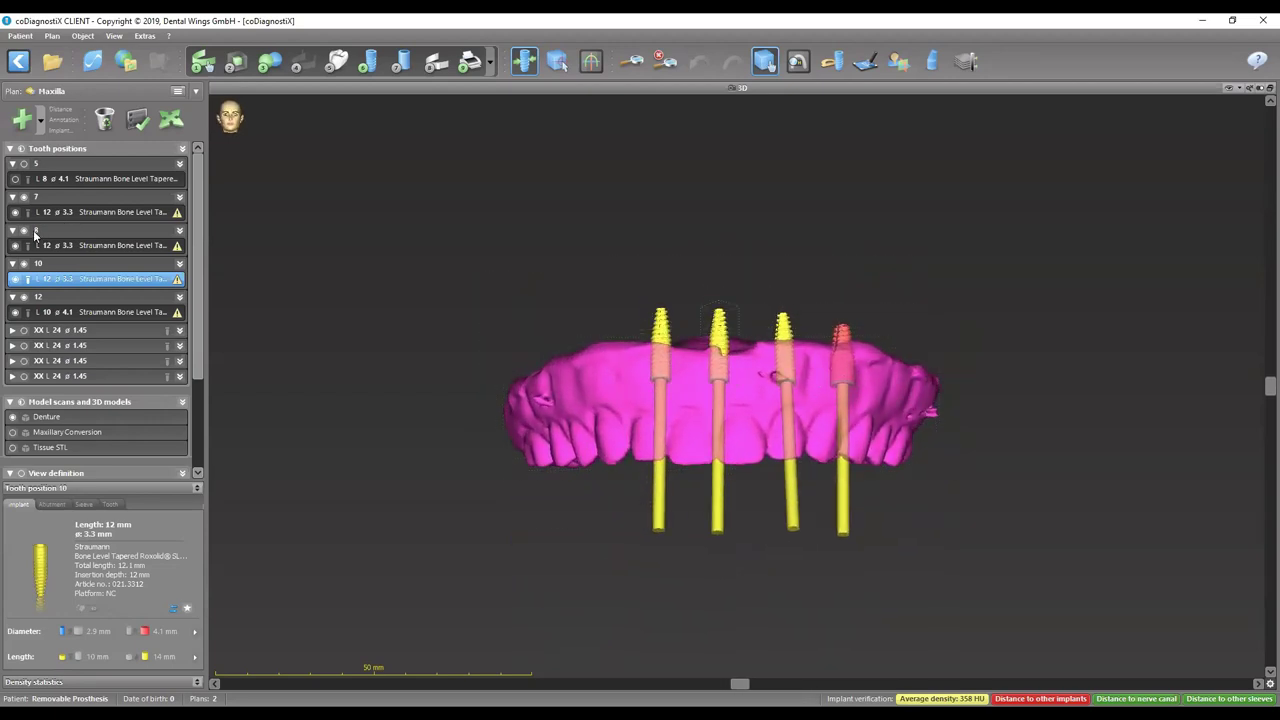
left_click(15, 178)
left_click_drag(788, 440, 780, 425)
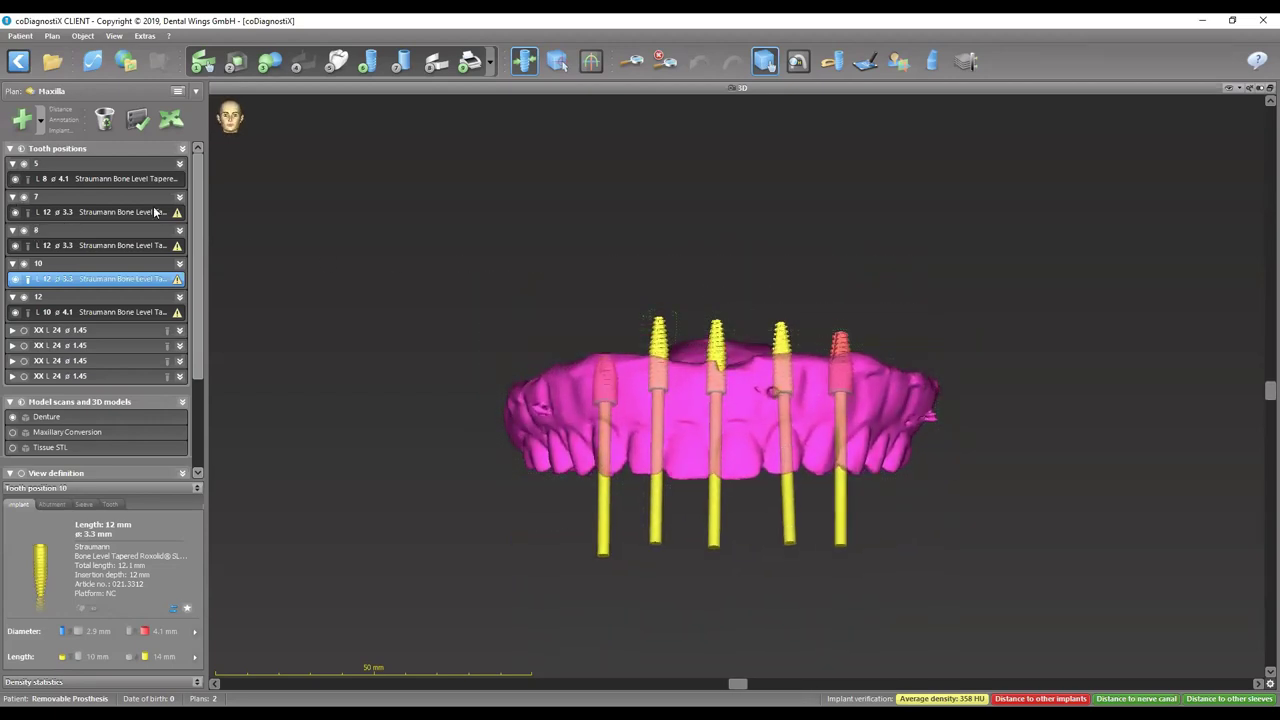
Step: Align the views to the implant at position 5 and turn the enlarged tangential view to its buccolingual section
left_click(172, 120)
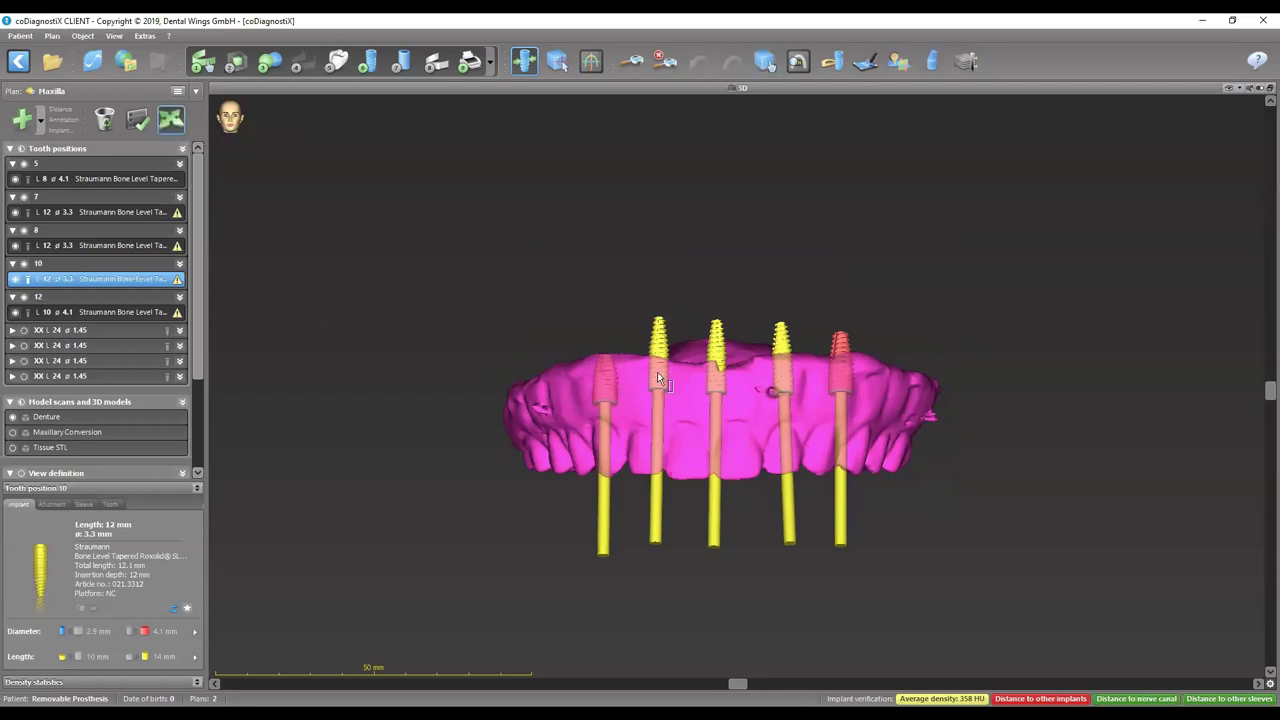
left_click(93, 179)
double_click(758, 88)
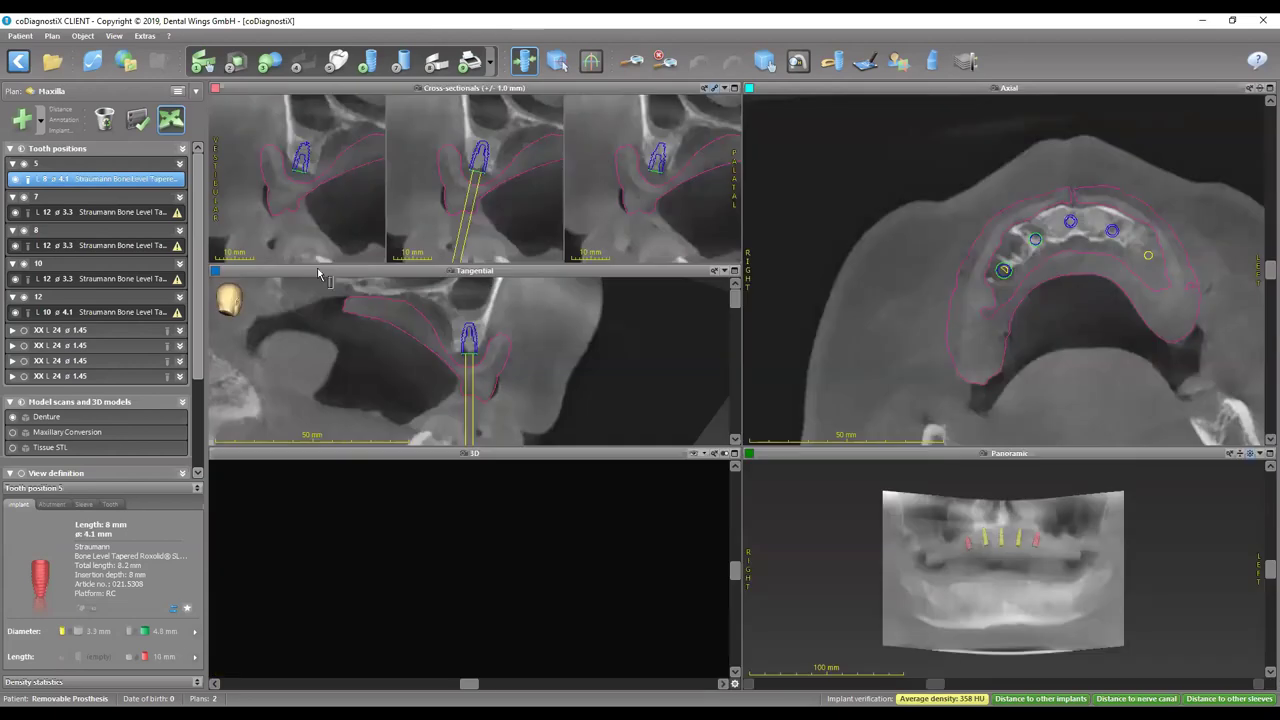
double_click(507, 273)
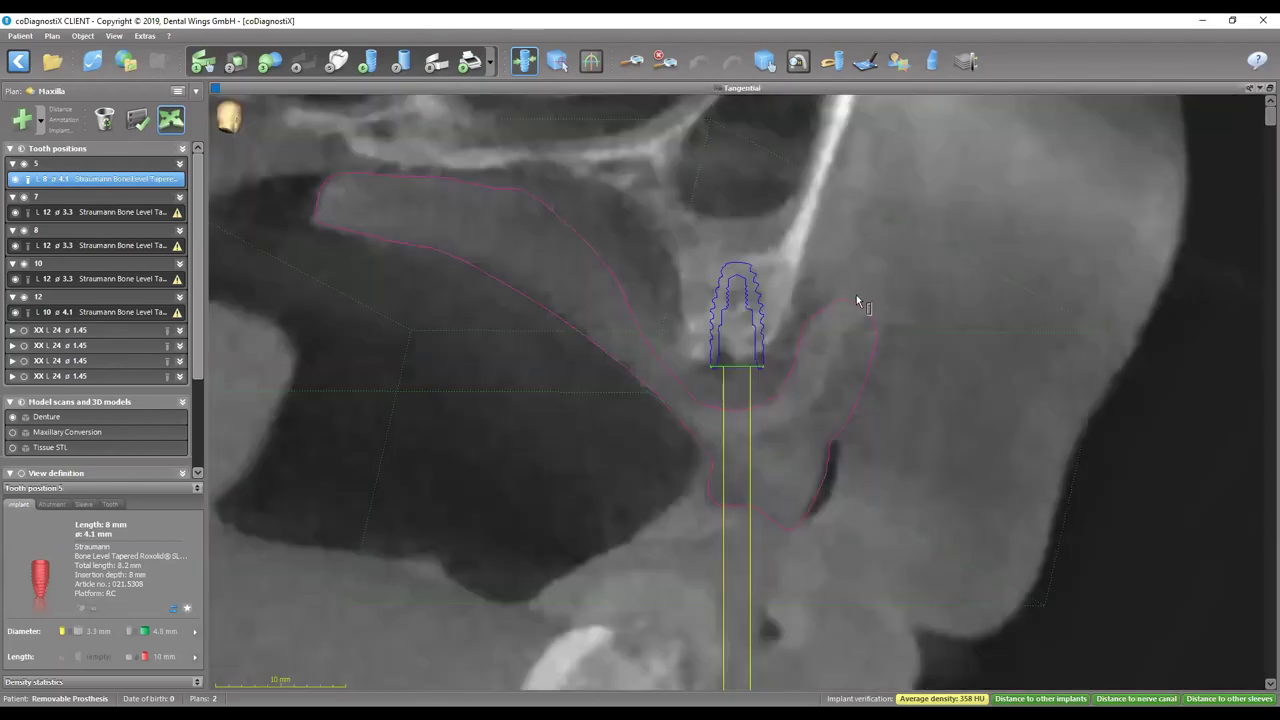
left_click_drag(1270, 117, 1270, 363)
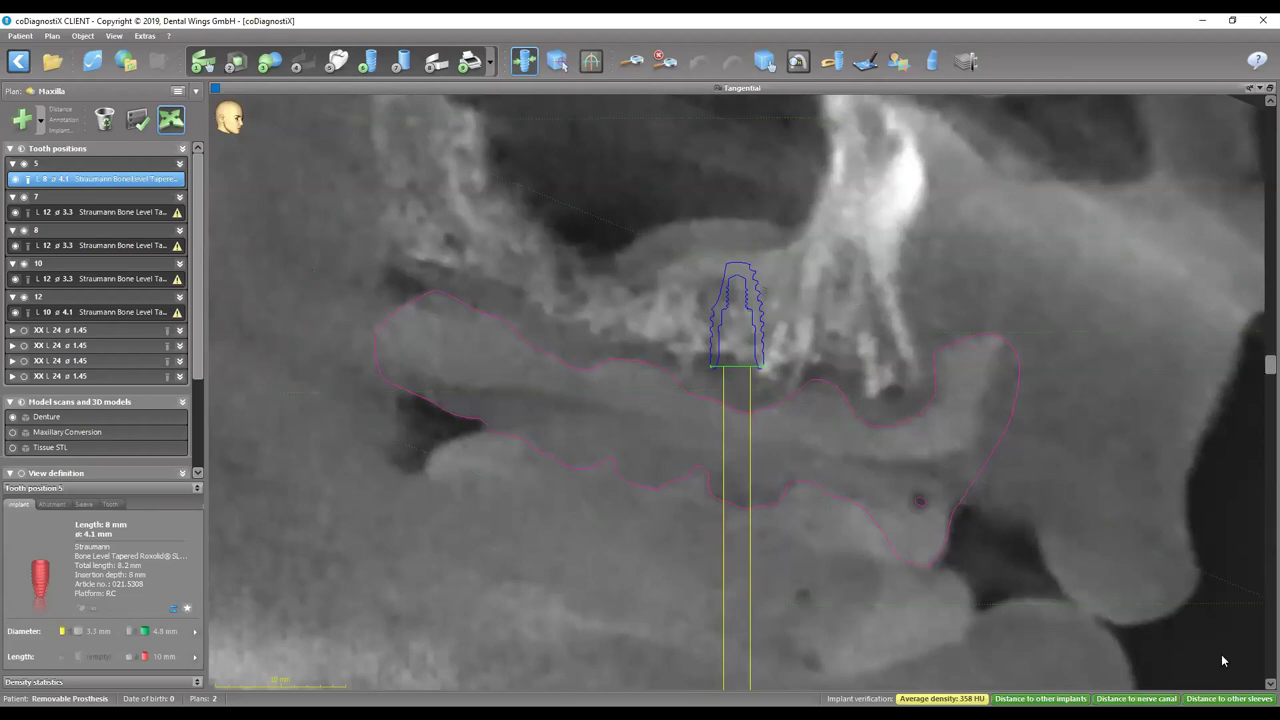
scroll(1222, 660, "down", 5)
Step: Try shifting implant 5 upward along its axis toward the sinus, and undo the shift
left_click_drag(759, 356, 743, 288)
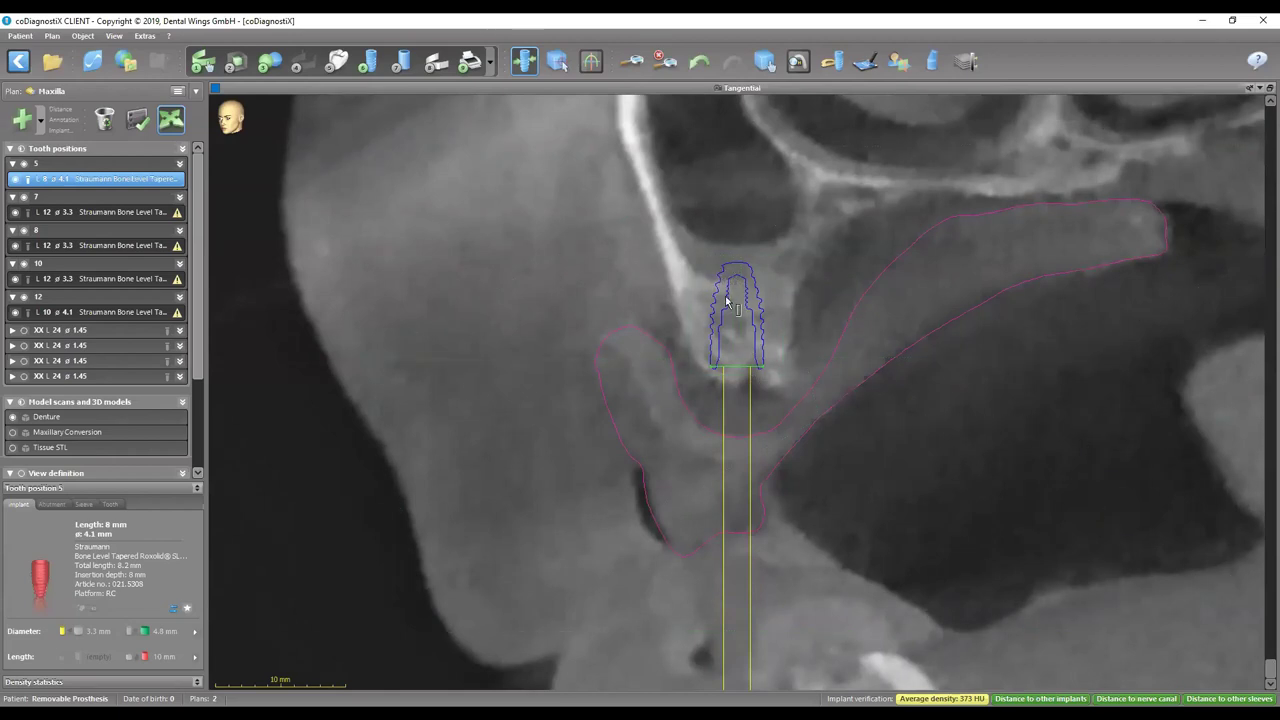
key("ctrl+z")
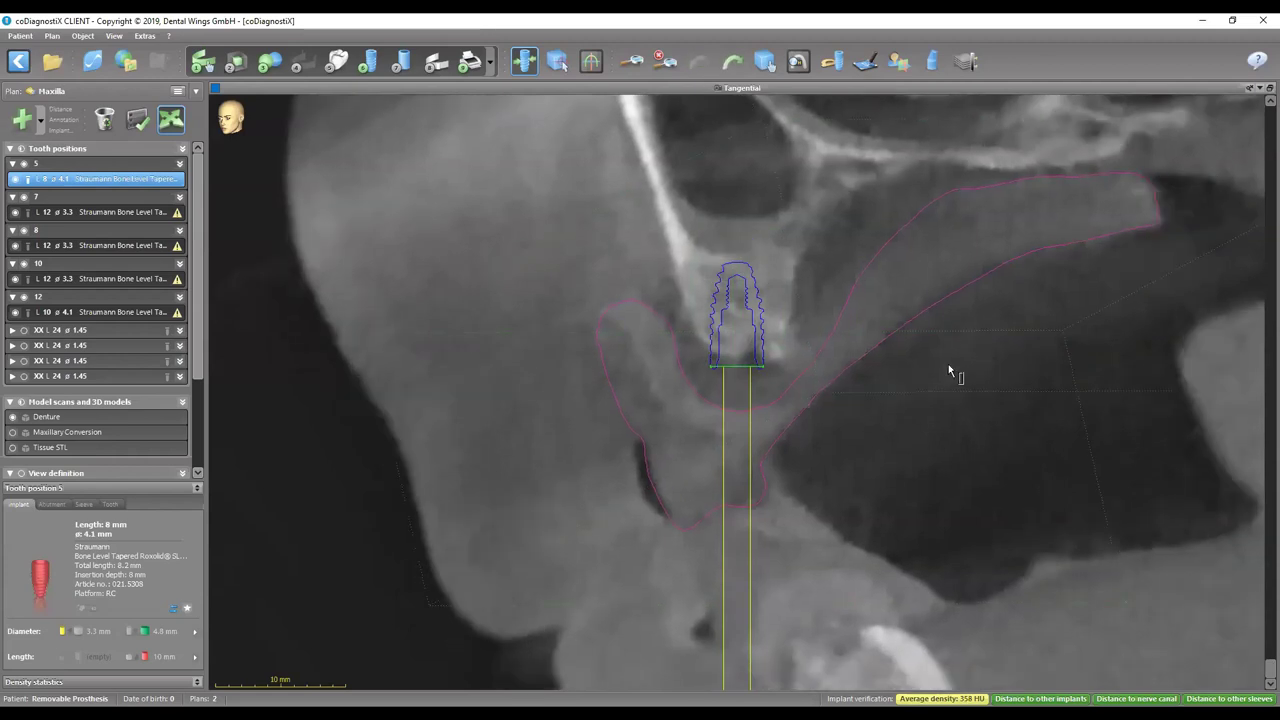
Step: Align the enlarged tangential view to the implant at position 7 and measure from the implant to the buccal bone plate
left_click(118, 216)
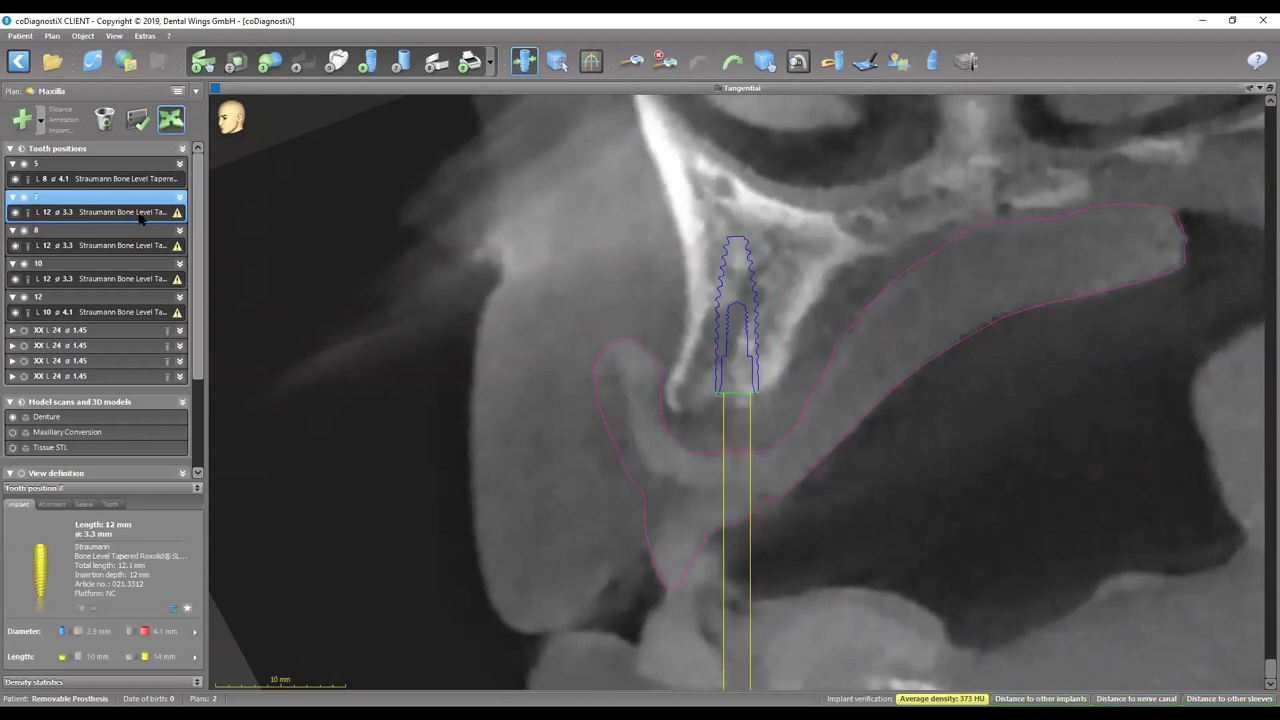
left_click(140, 216)
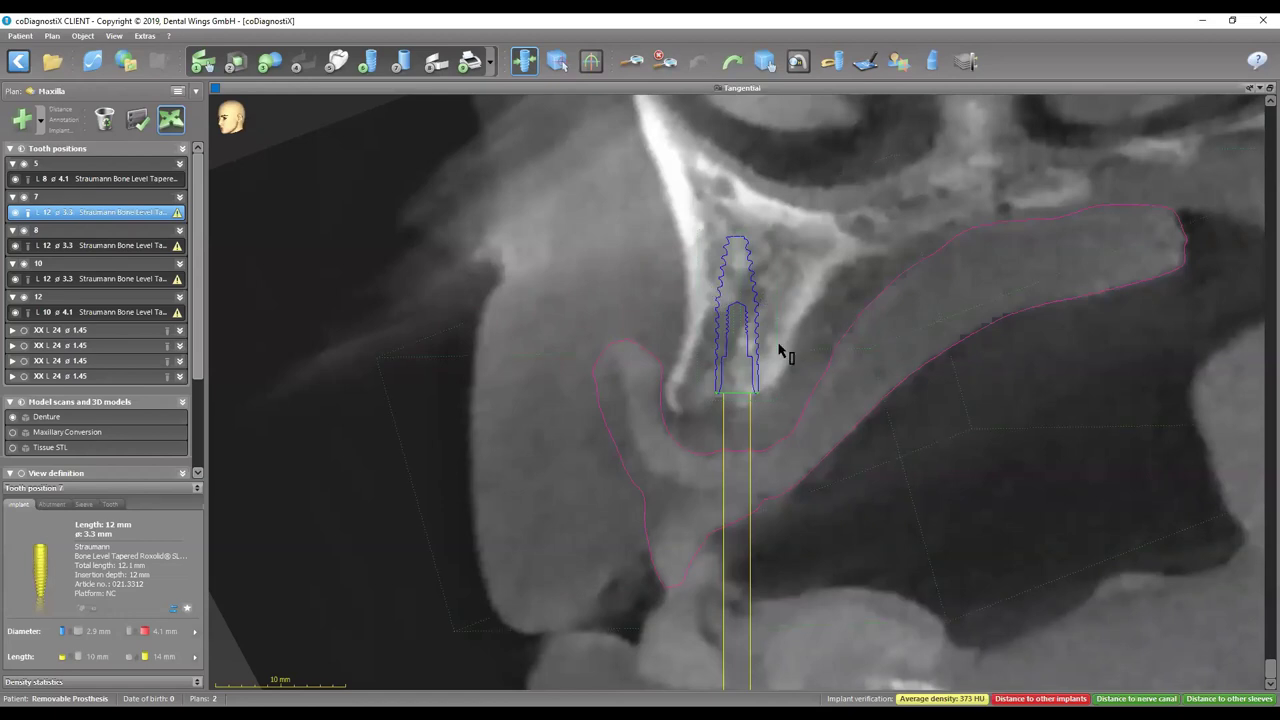
left_click(697, 352)
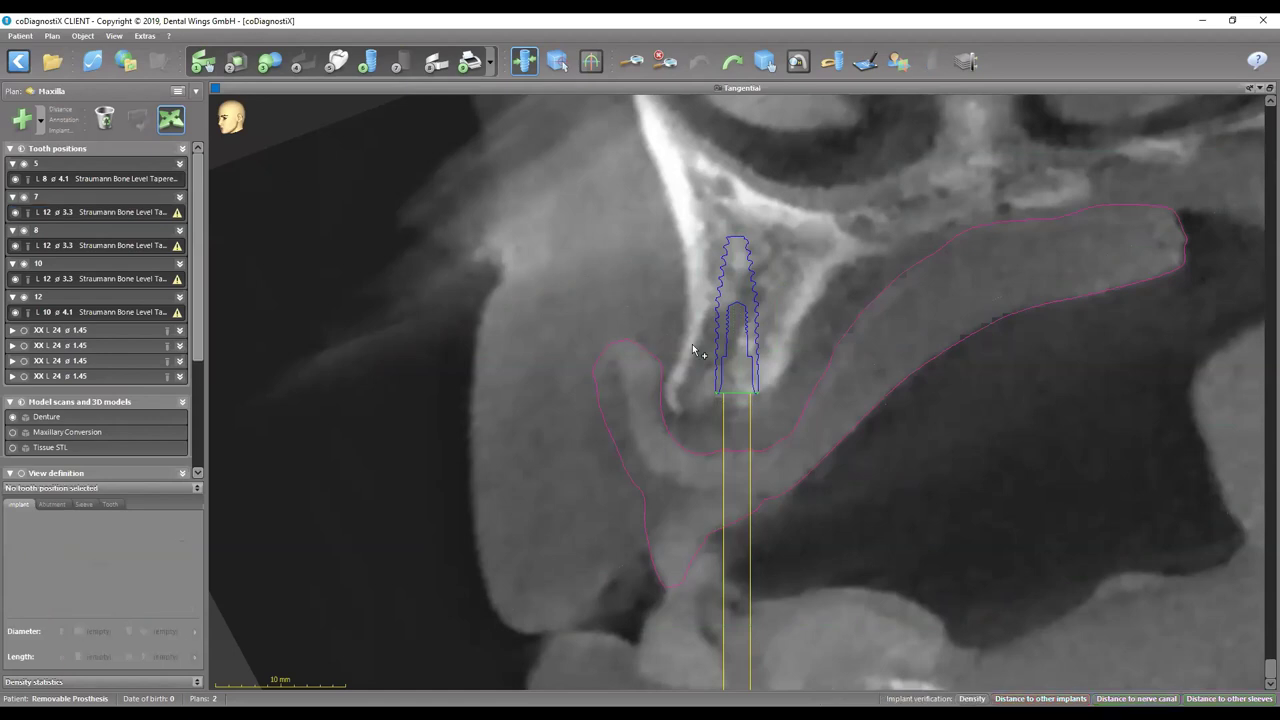
left_click_drag(718, 301, 689, 308)
Step: Rotate the tangential section around implant 7 to examine the surrounding bone and the neighbouring implants
left_click_drag(1262, 675, 1260, 425)
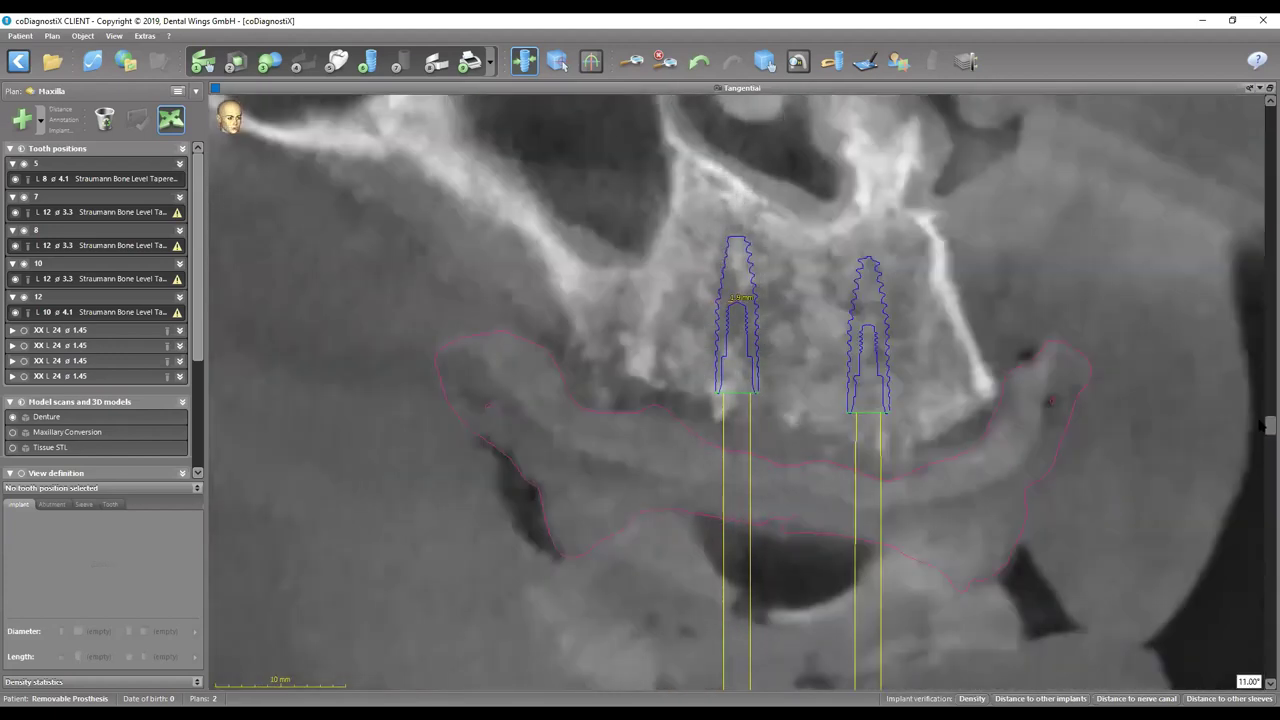
scroll(777, 168, "up", 4)
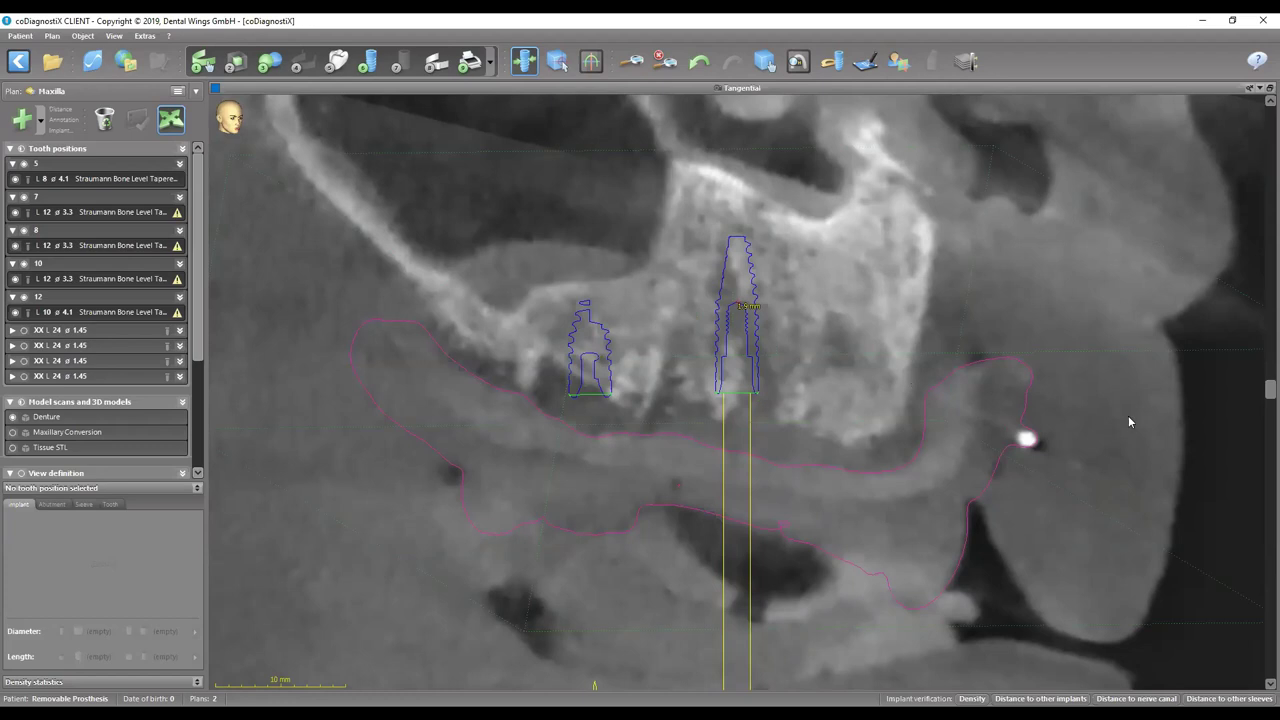
left_click_drag(1264, 389, 1265, 428)
Step: Align the views to the implant at position 8 and examine the slices around the implants in the enlarged axial view
left_click(90, 245)
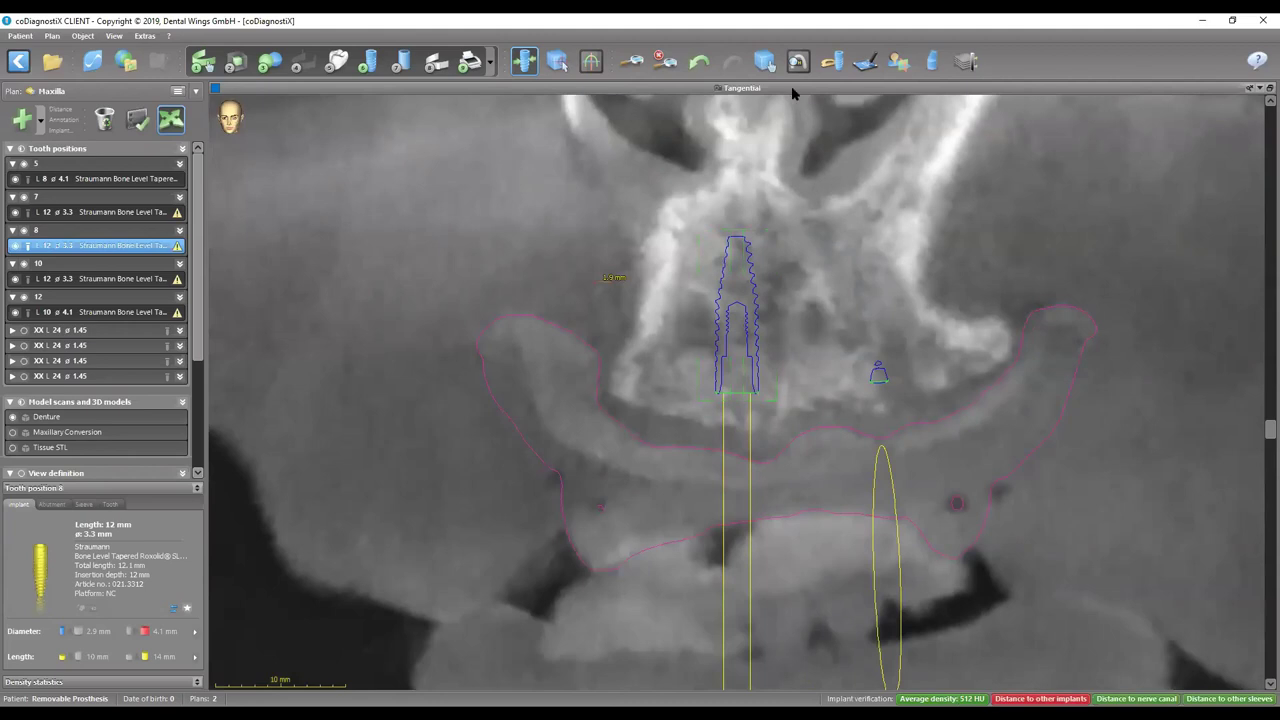
double_click(792, 90)
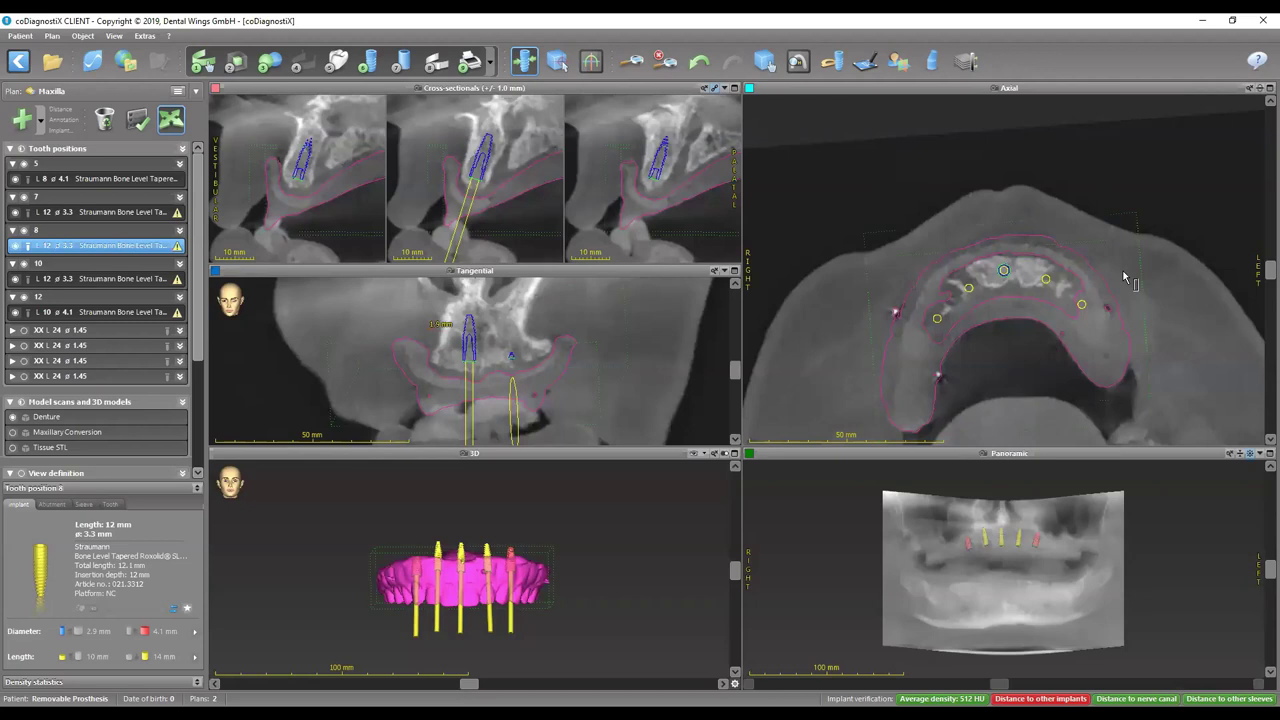
double_click(1016, 92)
scroll(735, 405, "up", 2)
scroll(734, 404, "down", 11)
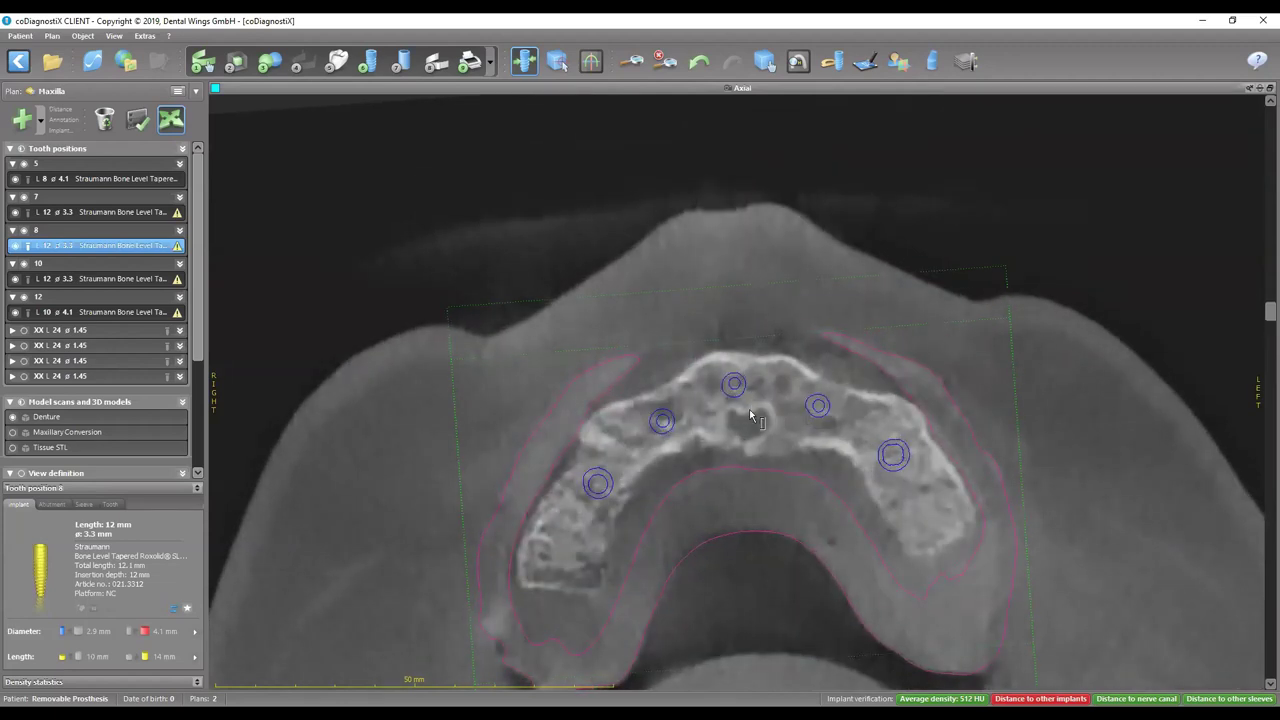
scroll(752, 417, "down", 1)
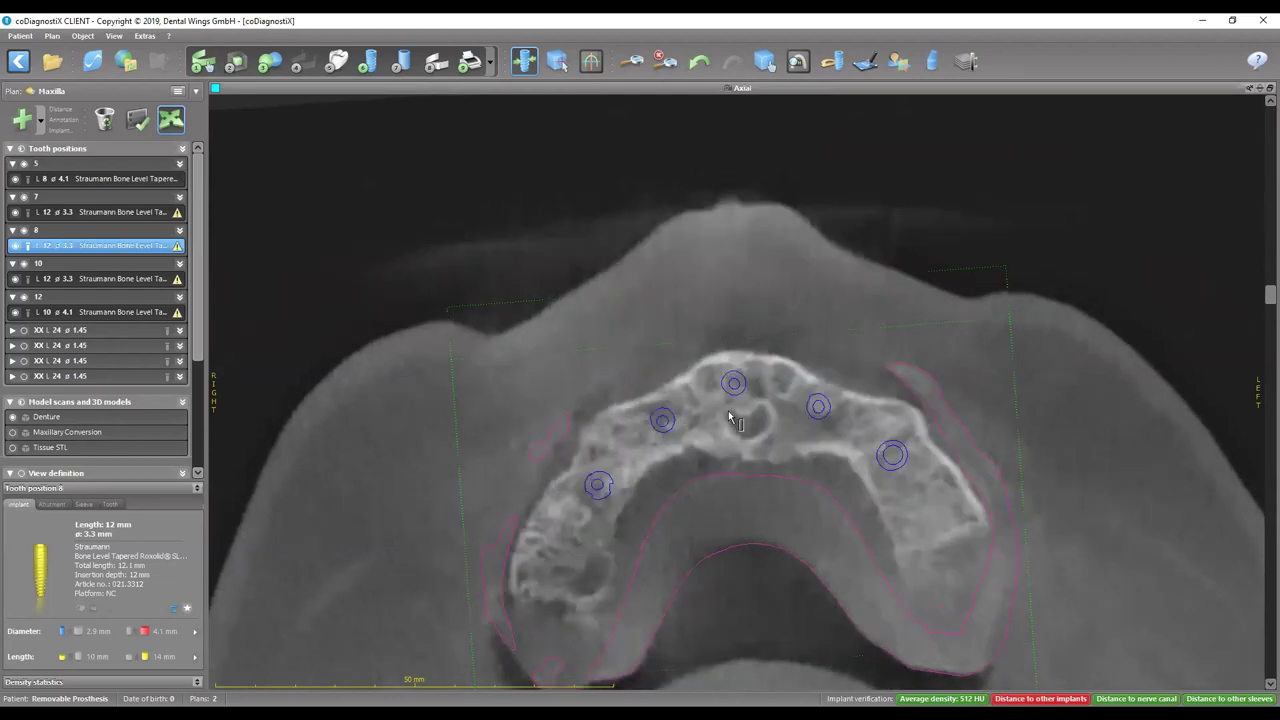
scroll(752, 417, "up", 3, "ctrl")
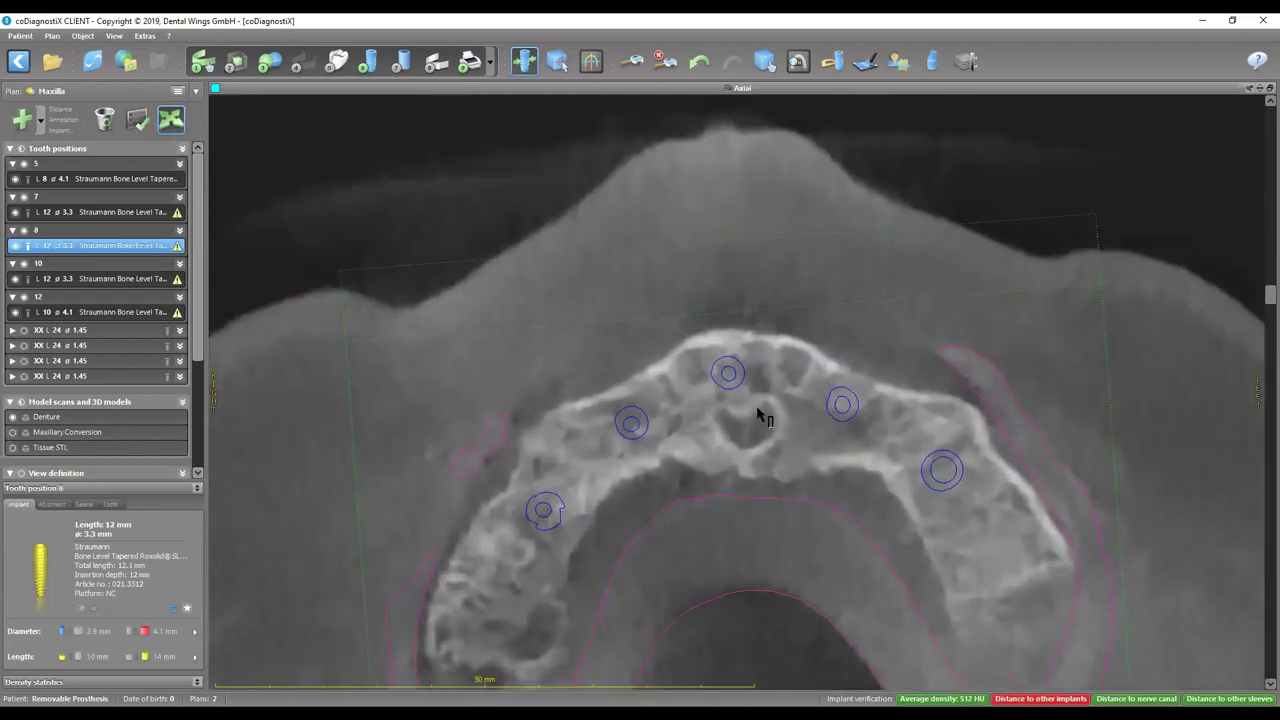
Step: Measure the distances from implant 8 to the incisive canal and to the buccal bone edge on the axial slice
left_click(650, 335)
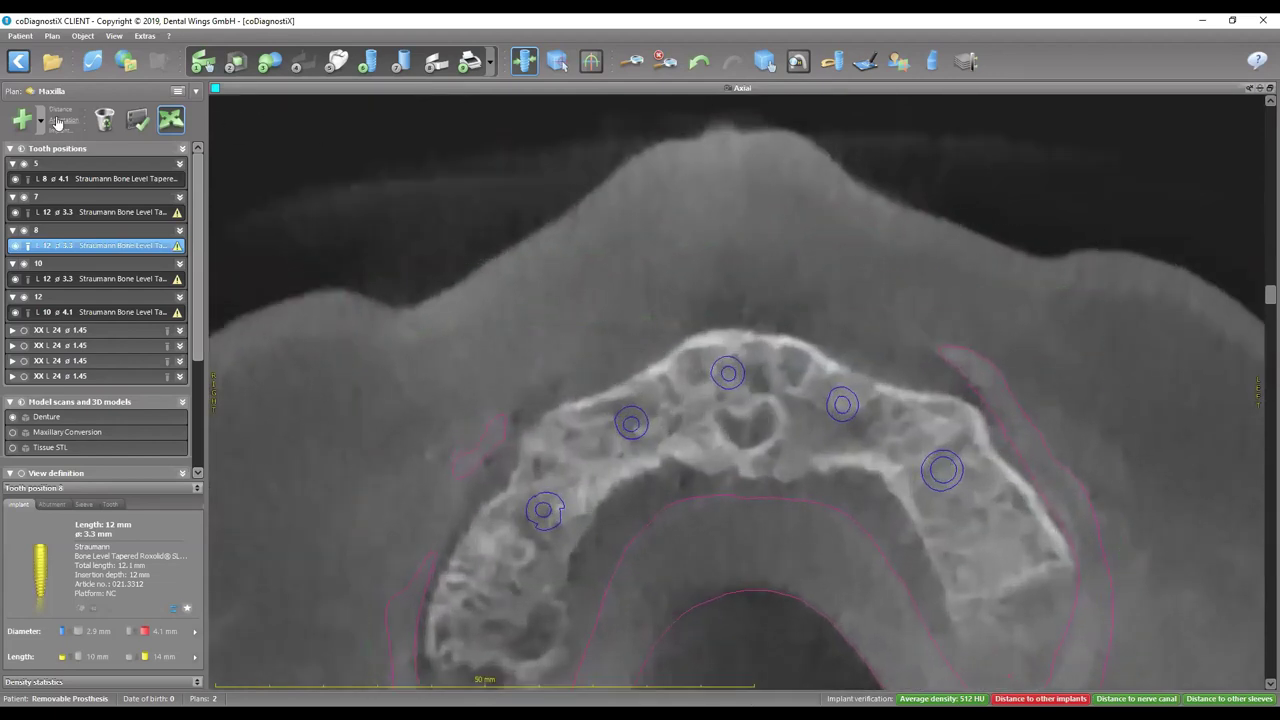
left_click(733, 397)
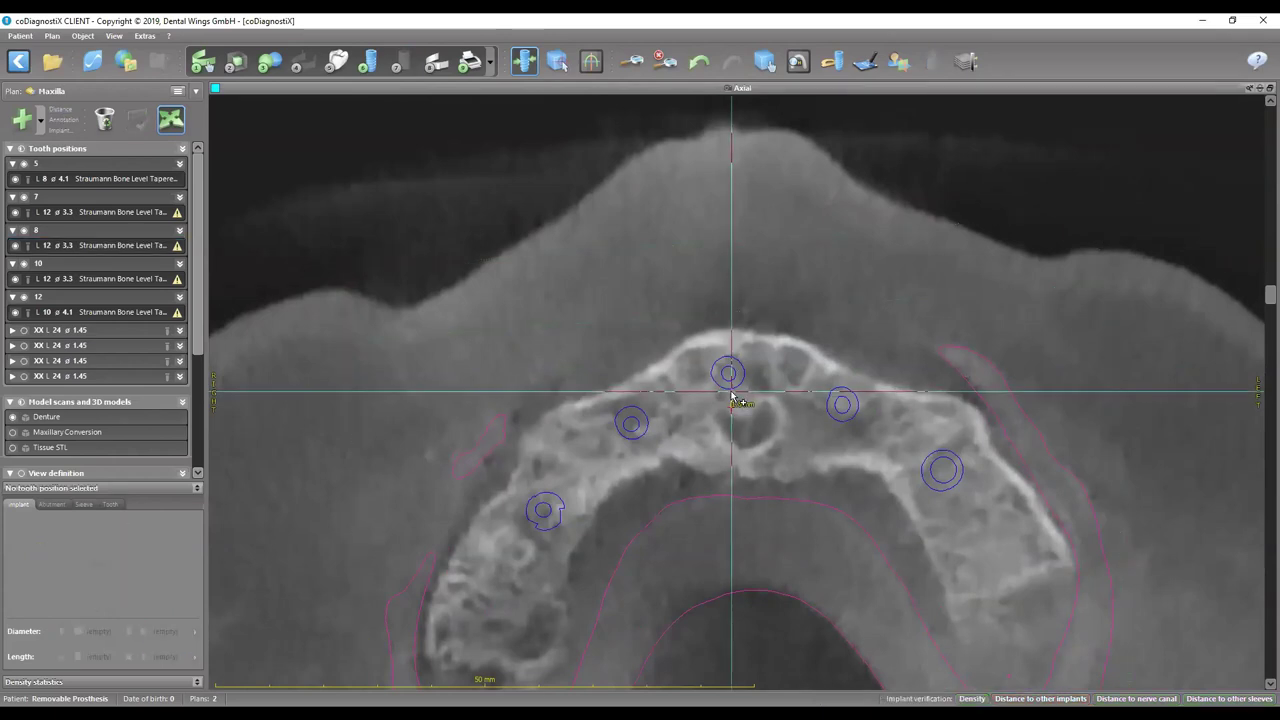
left_click_drag(733, 399, 737, 410)
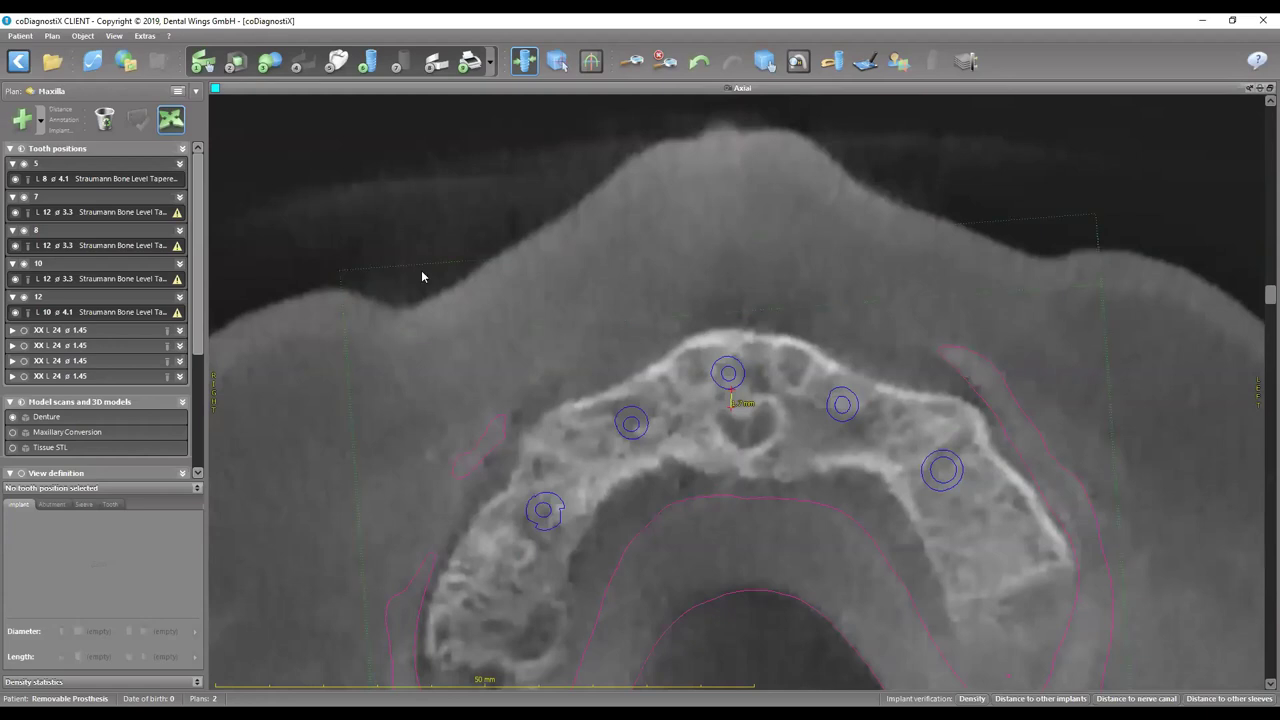
left_click(727, 364)
Step: Enlarge the tangential view and rotate it around implant 8 to its buccolingual section
double_click(718, 124)
double_click(800, 420)
left_click_drag(1262, 440, 1263, 540)
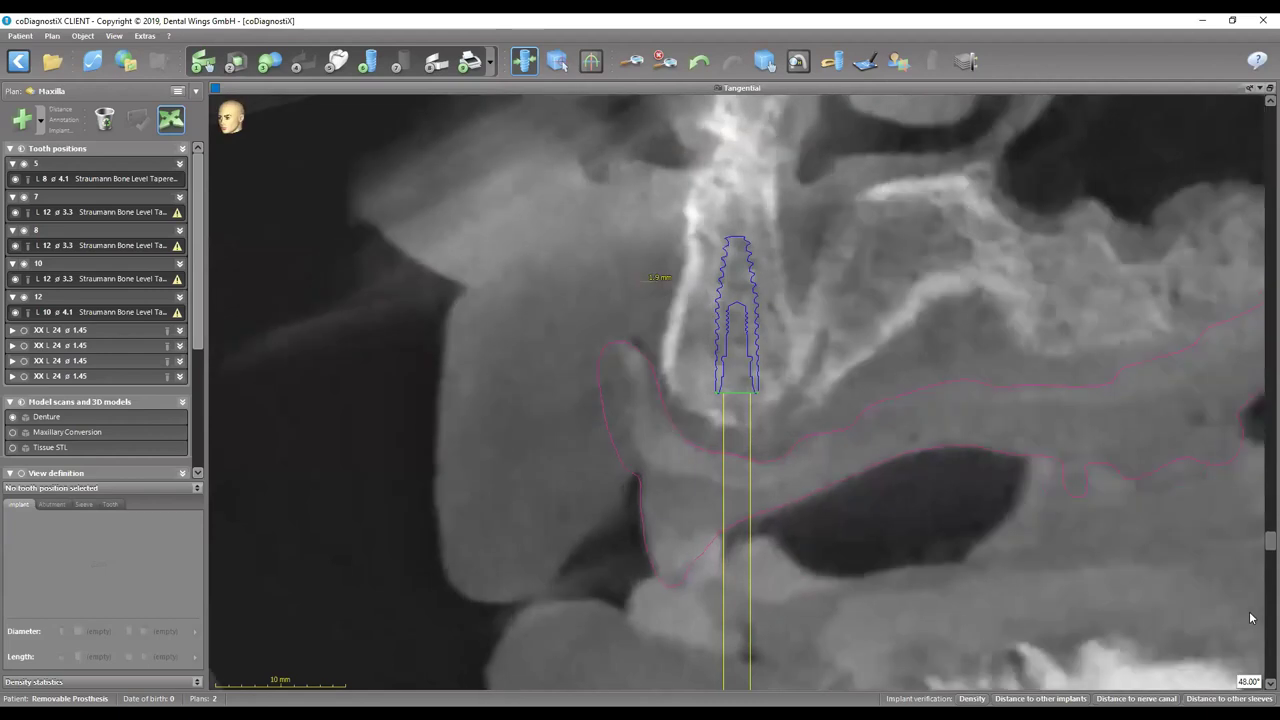
scroll(1250, 618, "down", 10)
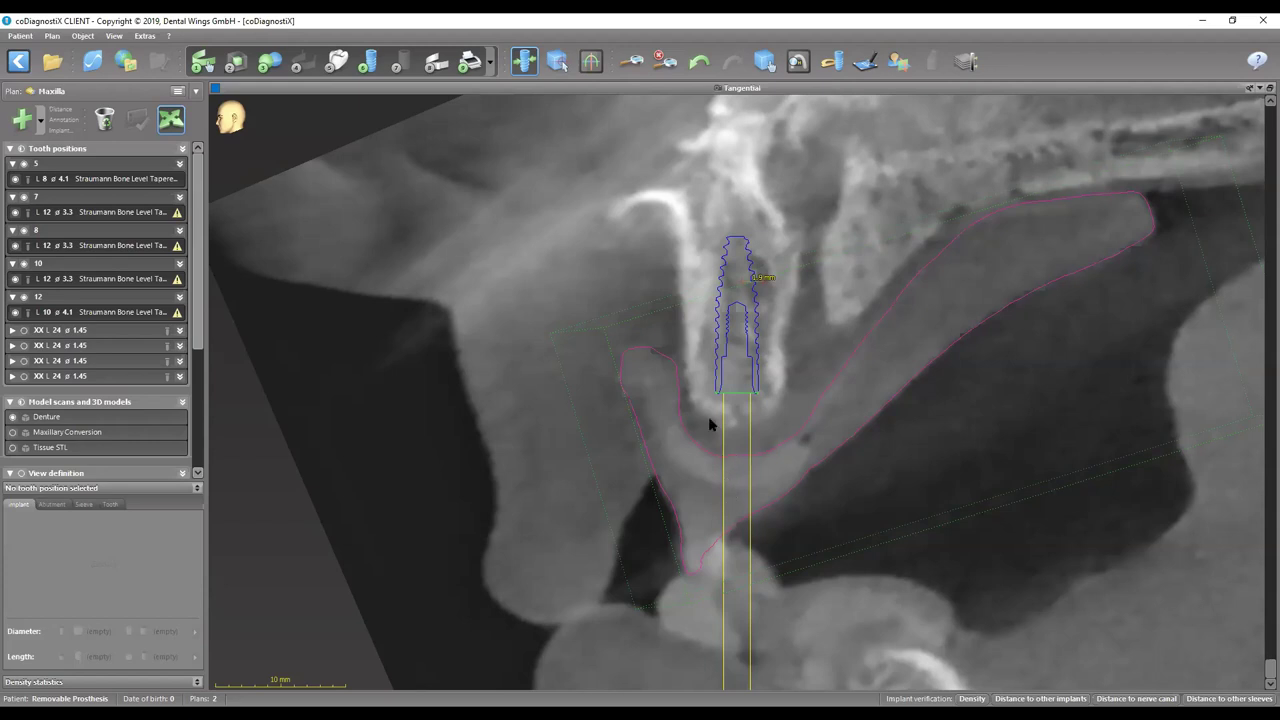
Step: Examine the implants at positions 10 and 12 in the tangential view, rotating around implant 12, and restore the multi-view layout
left_click(97, 279)
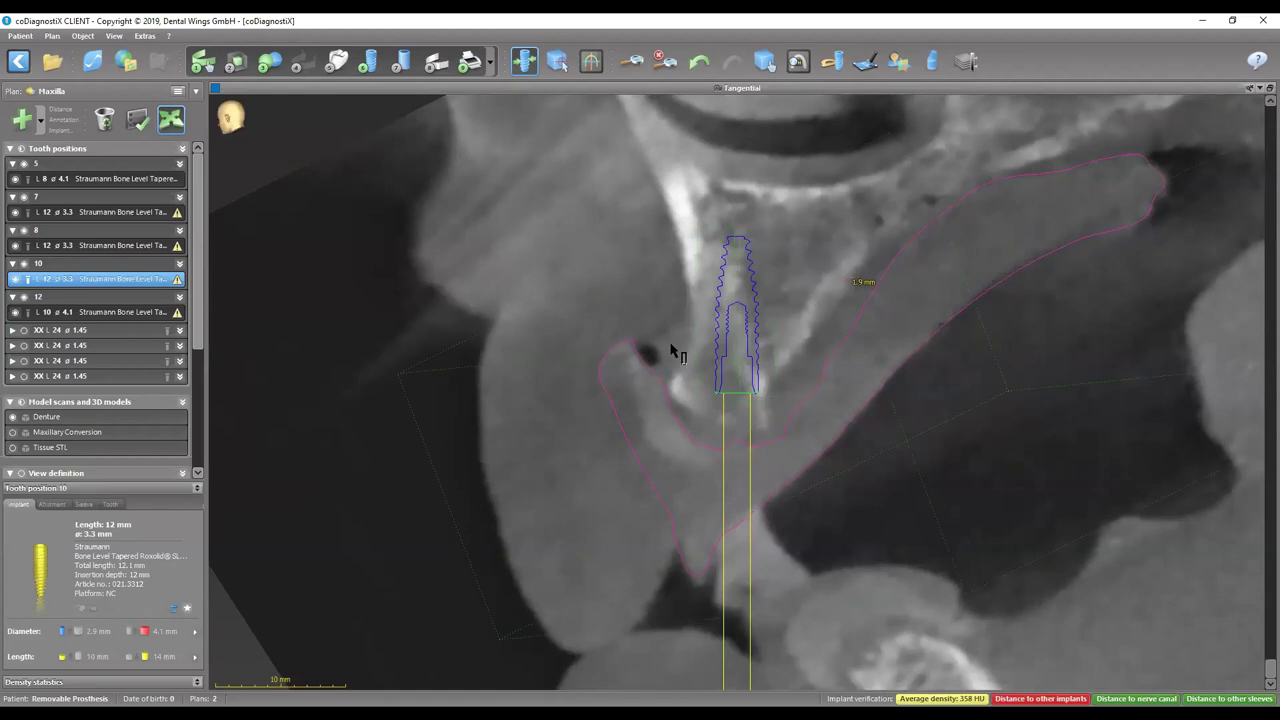
left_click(798, 61)
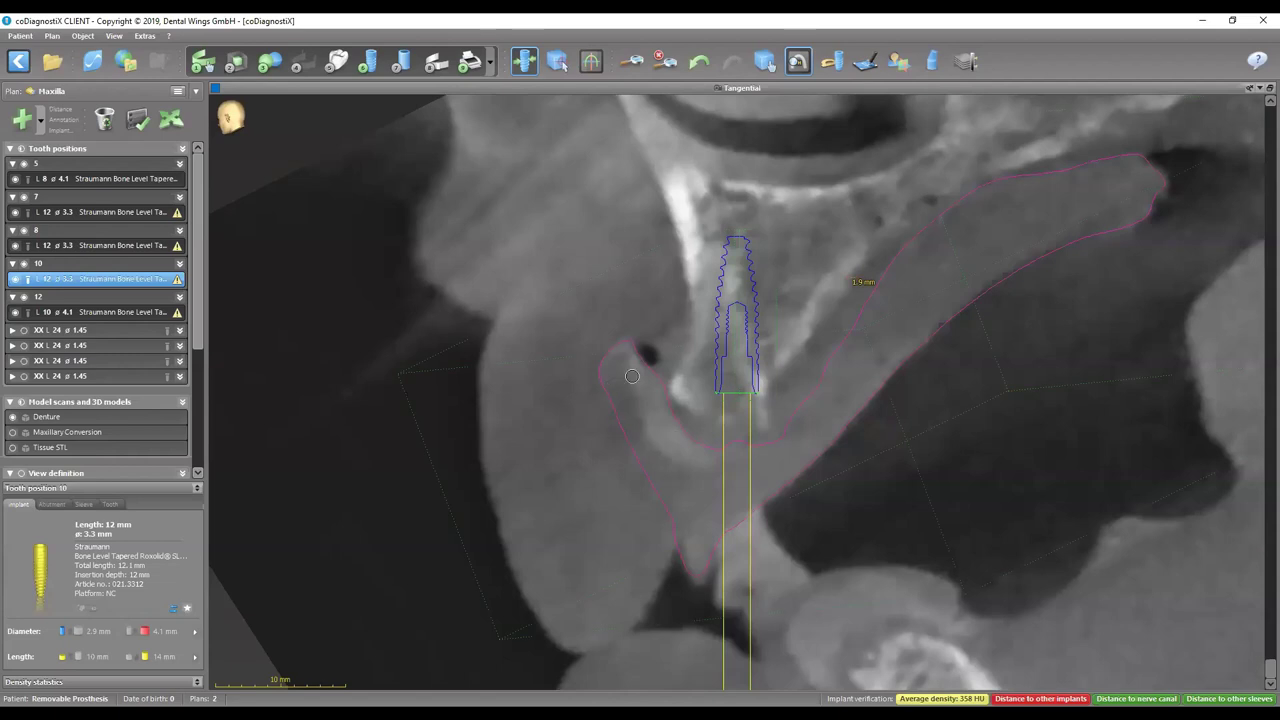
left_click(132, 311)
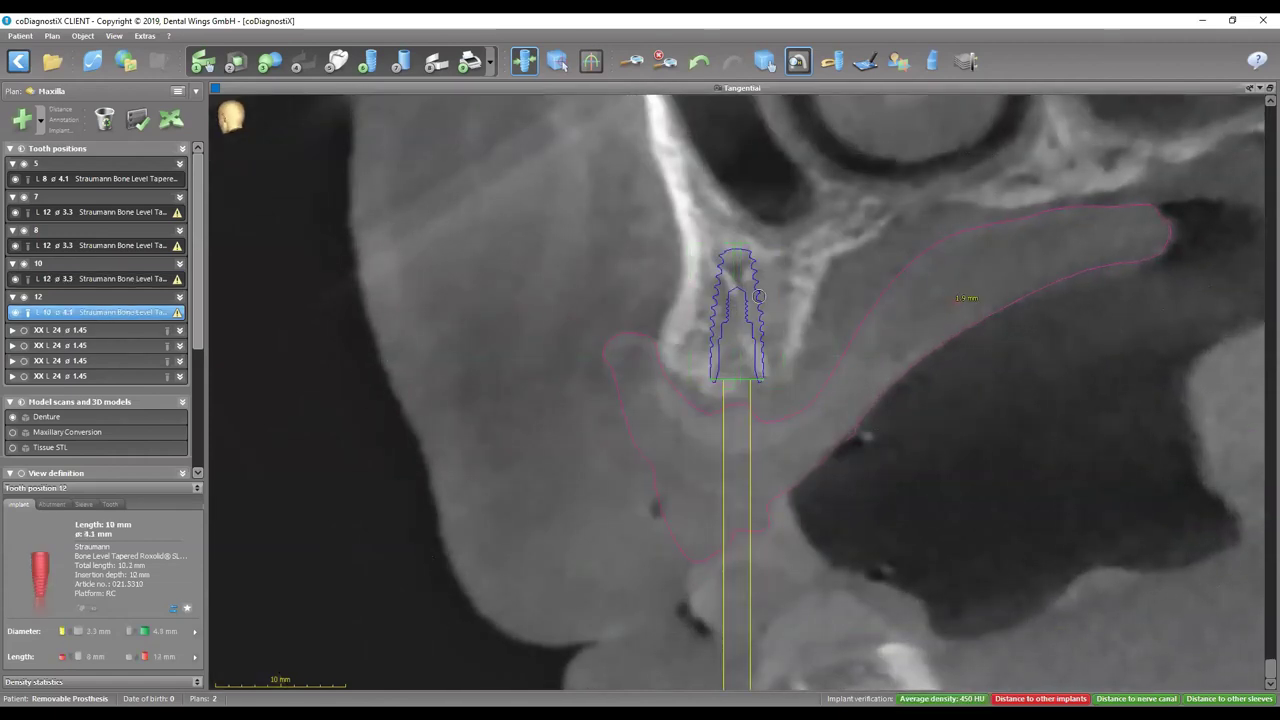
left_click_drag(1262, 678, 1262, 410)
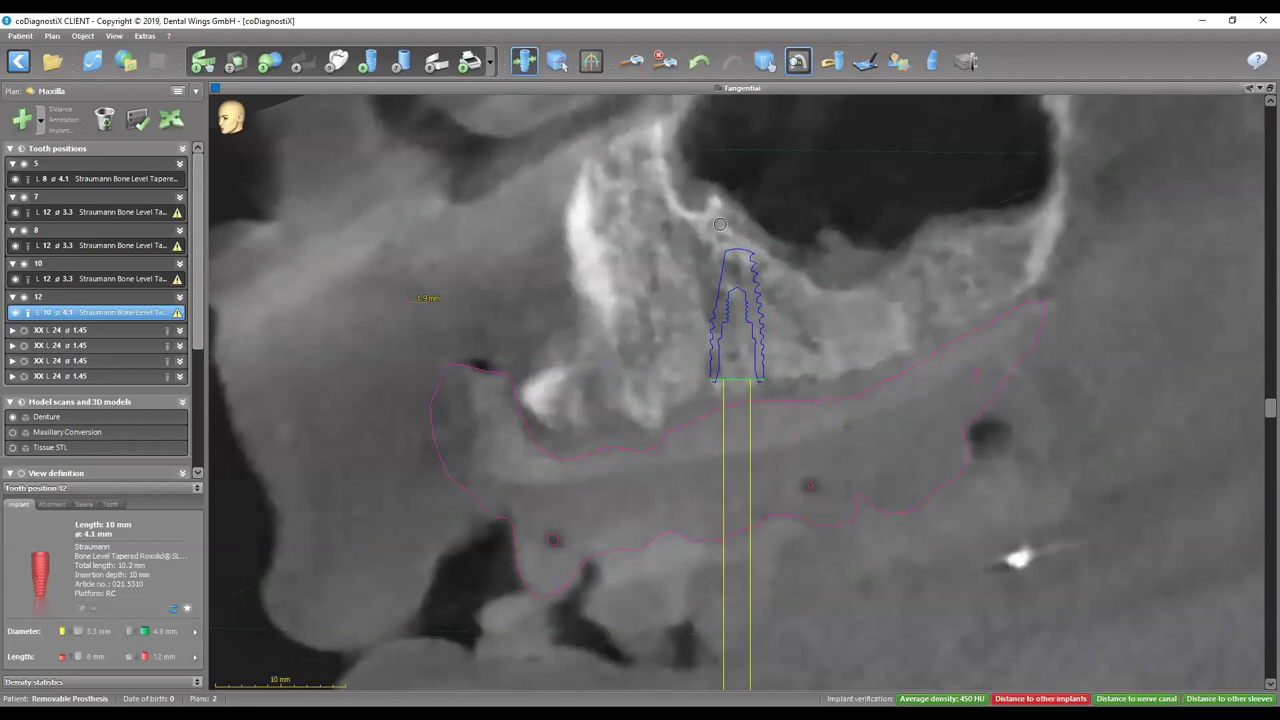
double_click(757, 90)
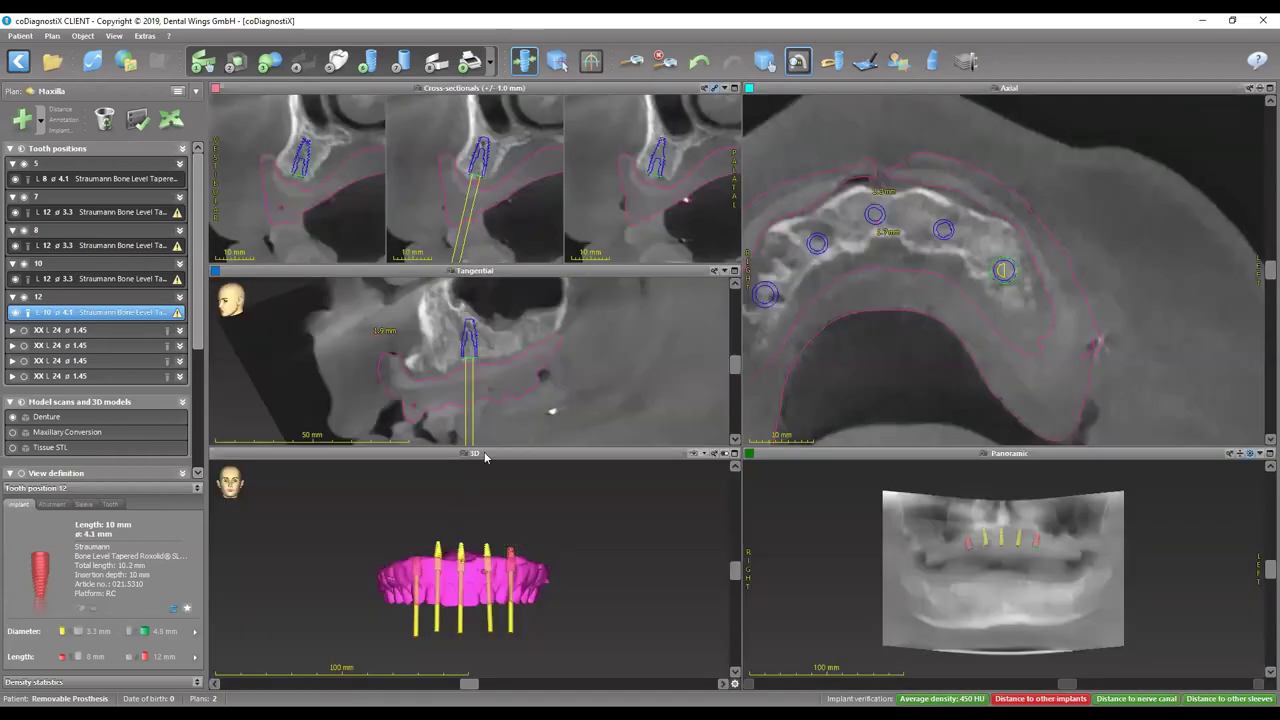
Step: Turn the enlarged 3D view to the occlusal side of the denture to inspect the implant exits, and back to the front
double_click(470, 455)
left_click(764, 61)
left_click_drag(771, 414, 871, 224)
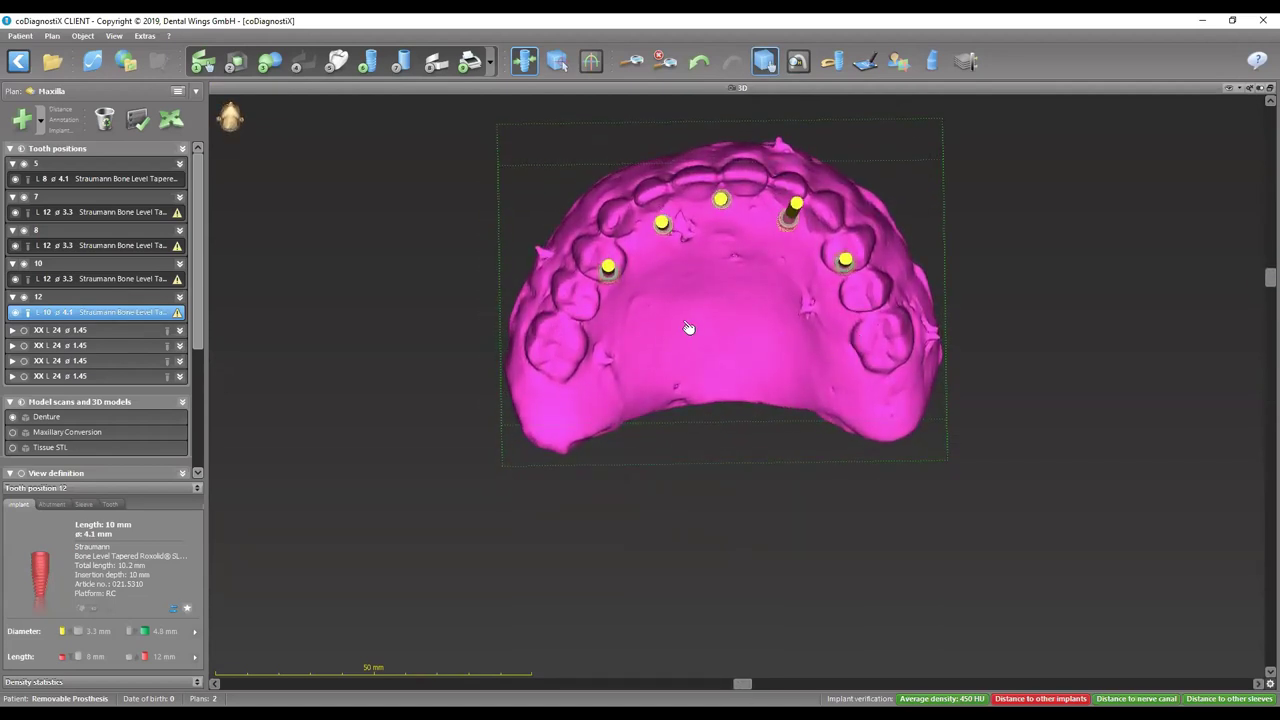
left_click_drag(822, 252, 720, 495)
Step: Show the four 24 mm fixation pins together with the implants on the maxillary denture
left_click(23, 331)
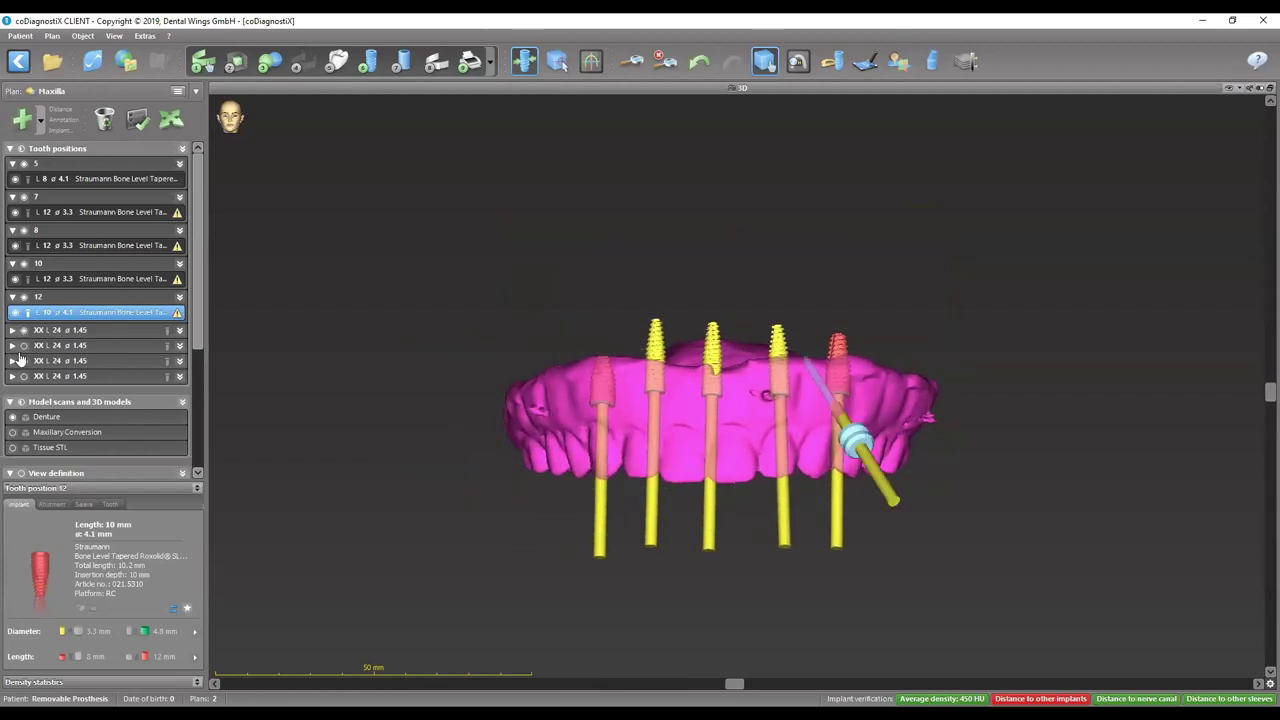
left_click(23, 361)
left_click(23, 361)
left_click(23, 377)
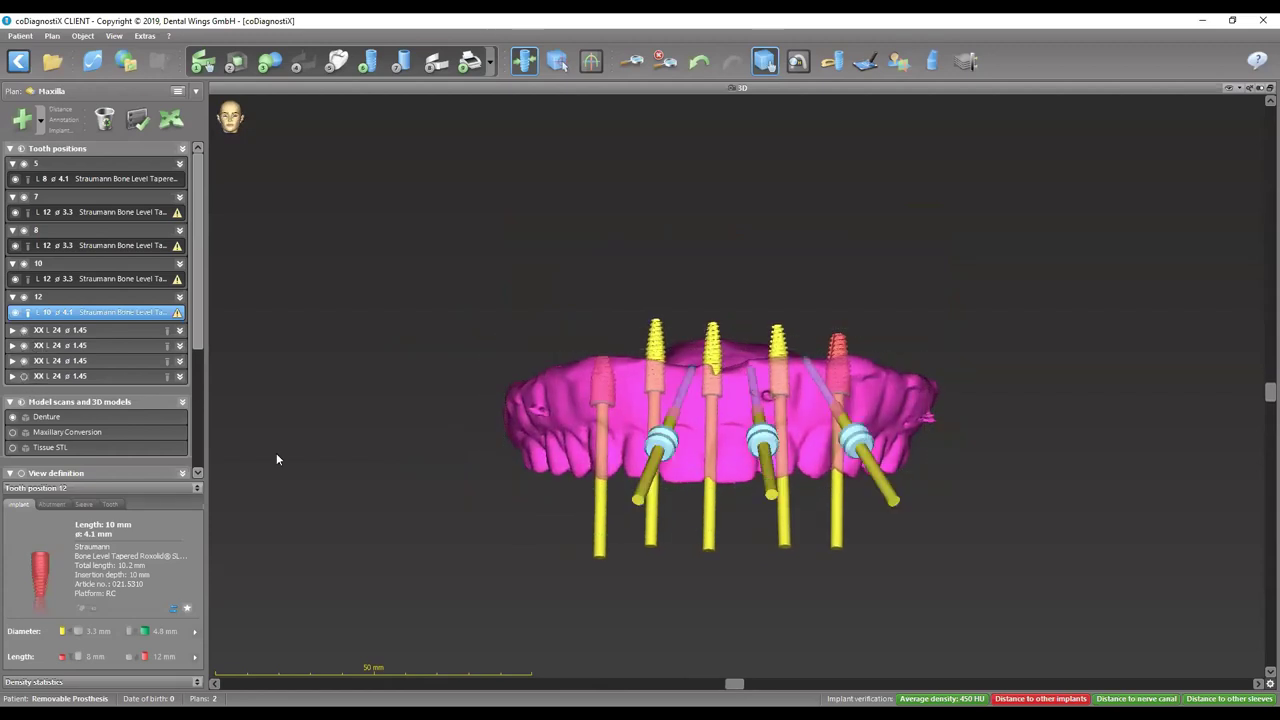
Step: Inspect the fixation pins around the denture from the occlusal and front sides in 3D, and restore the multi-view layout
left_click_drag(708, 401, 737, 226)
left_click_drag(751, 369, 748, 434)
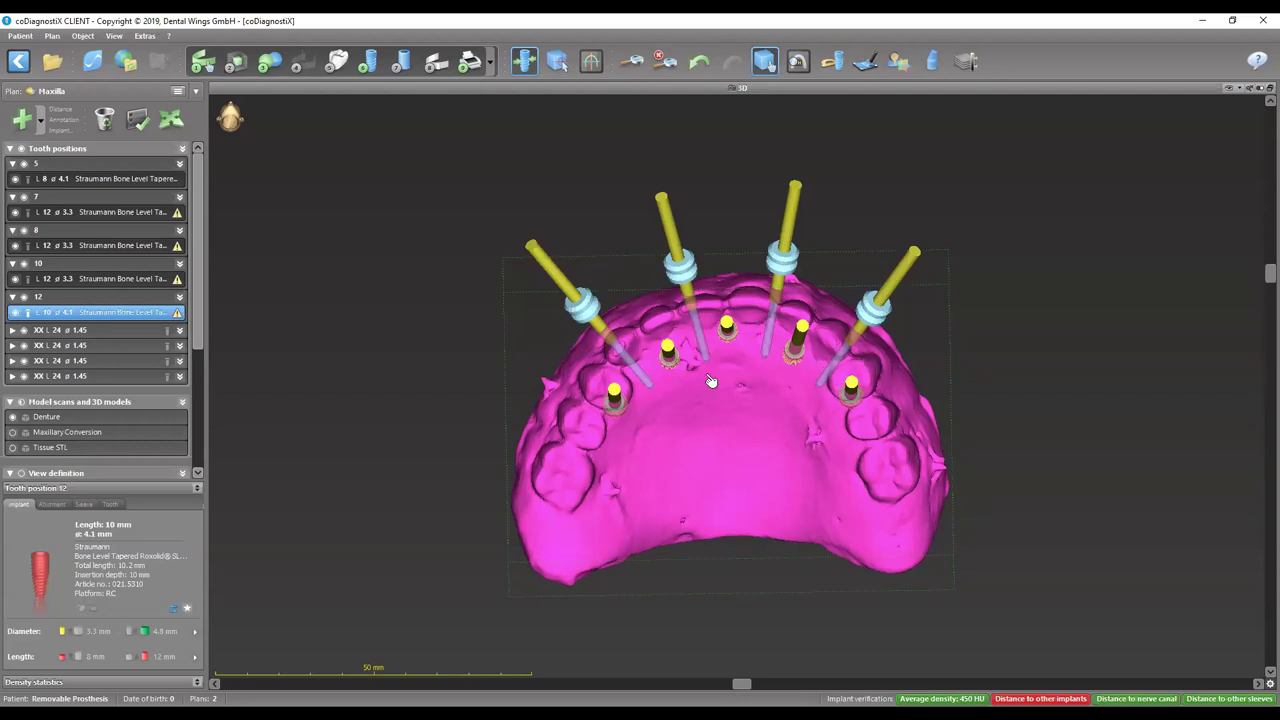
left_click_drag(737, 364, 750, 565)
left_click_drag(766, 494, 745, 277)
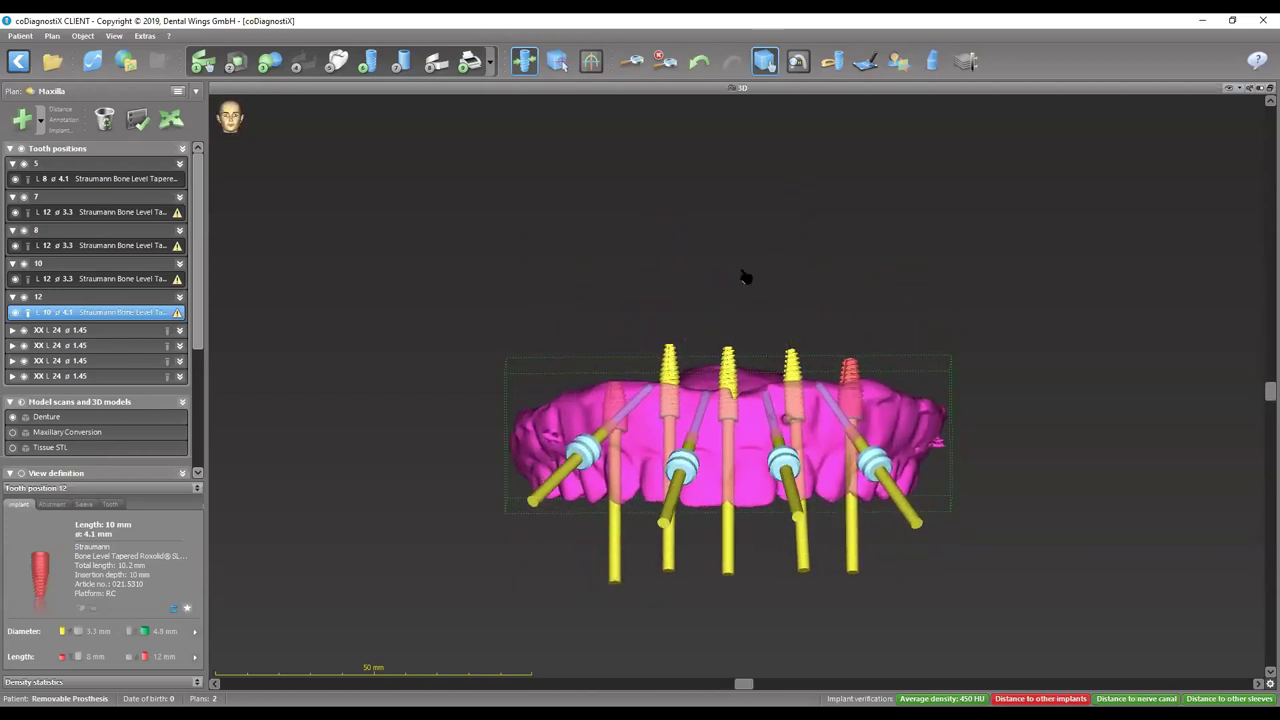
double_click(765, 88)
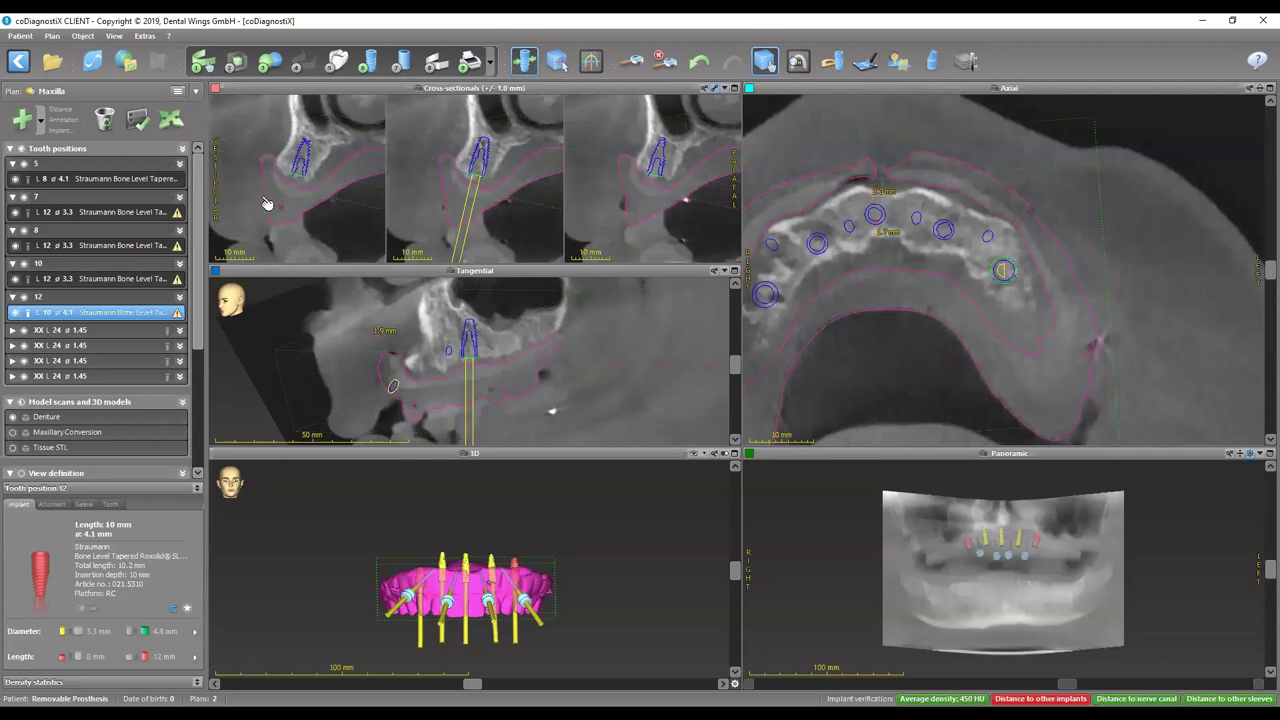
Step: Close the case, open the Fixed Prosthesis (CT) case and look over its panoramic view
left_click(16, 64)
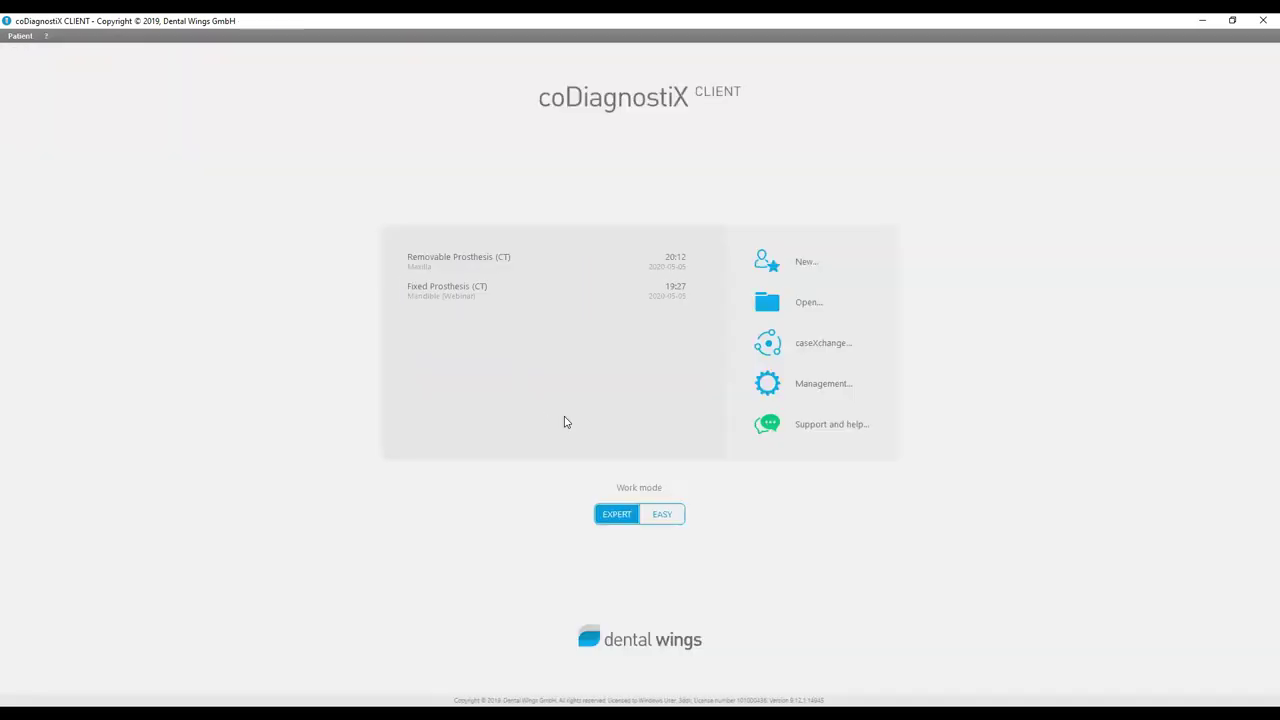
double_click(469, 300)
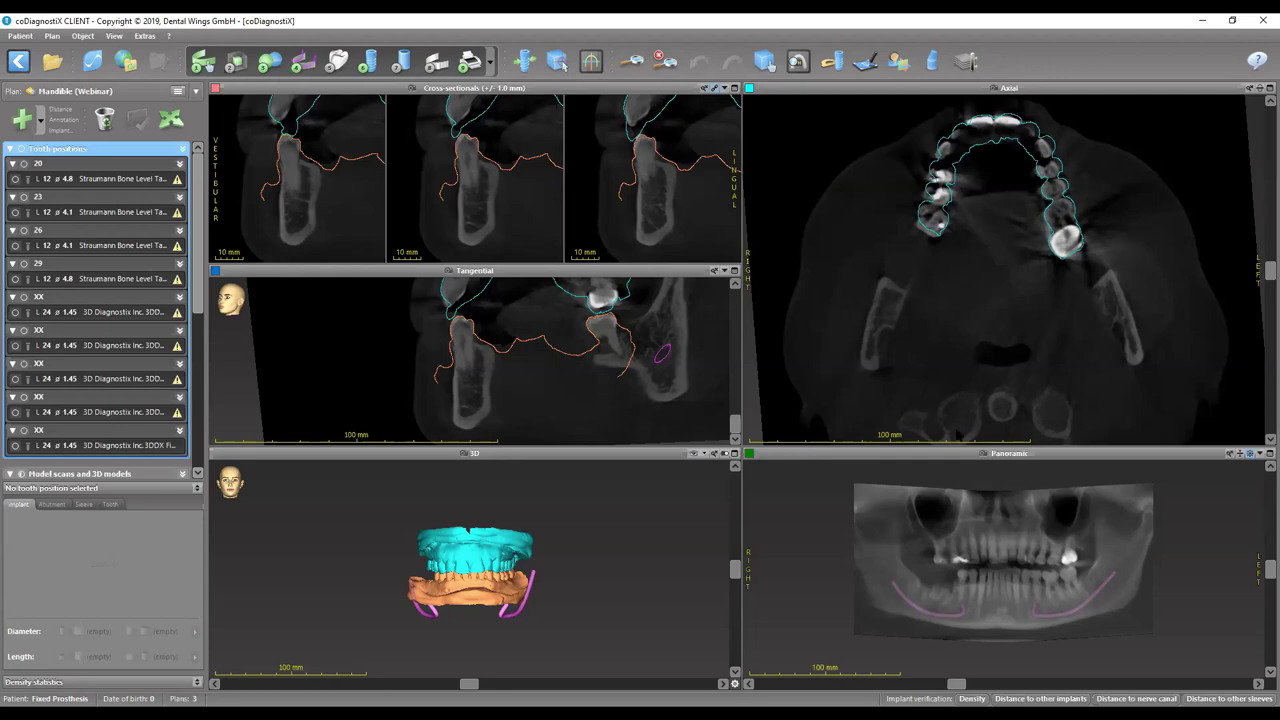
double_click(1028, 457)
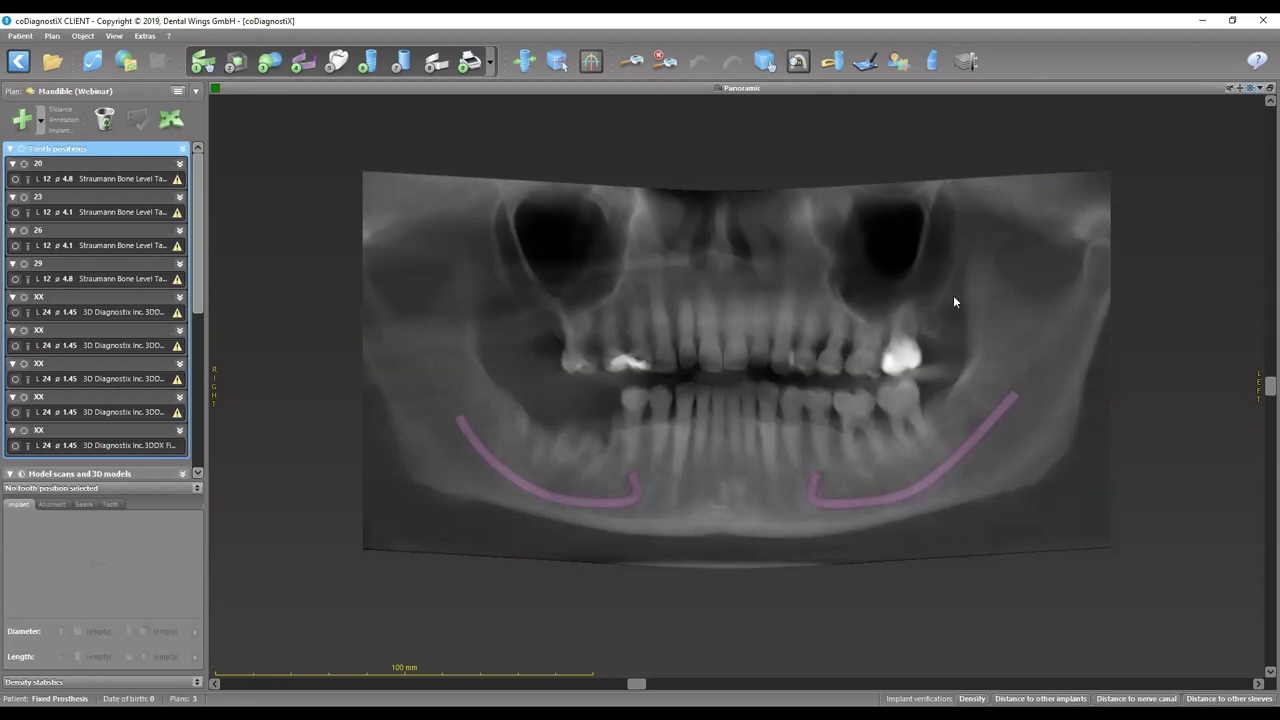
double_click(563, 206)
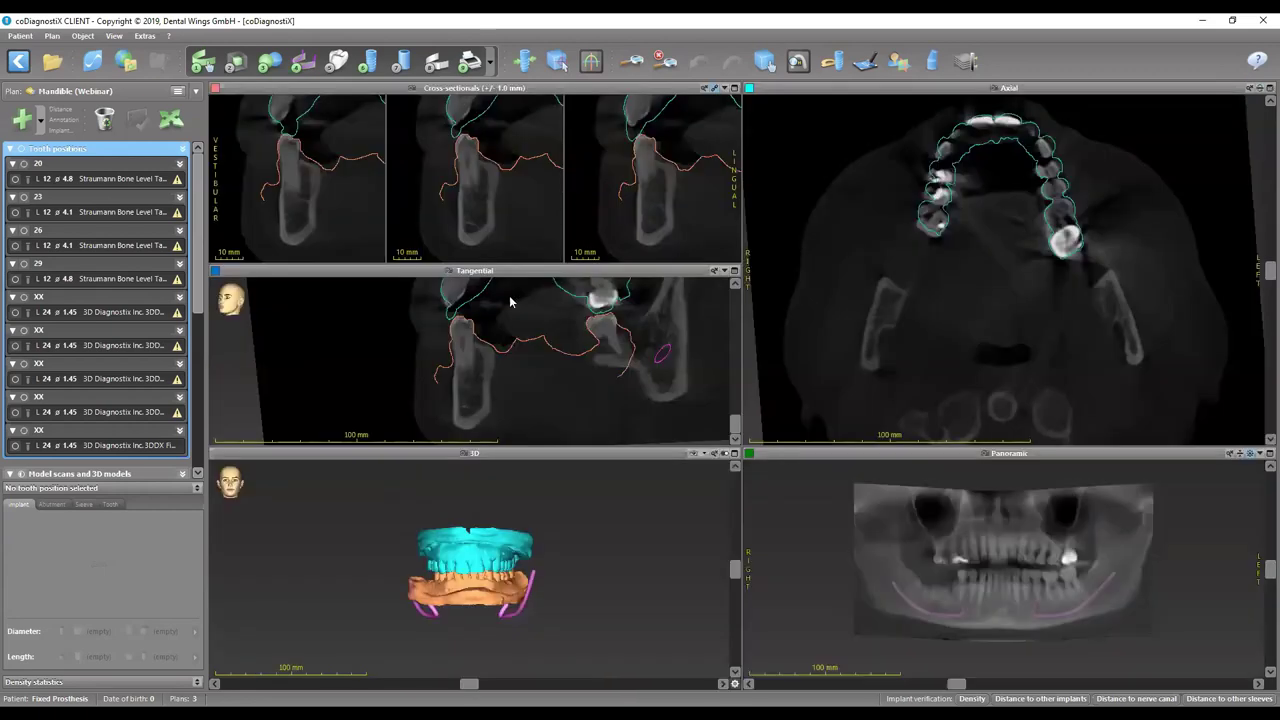
Step: Show the implants at positions 20, 23, 26 and 29 and collapse the five fixation pin entries
left_click(15, 179)
left_click(15, 212)
left_click(15, 245)
left_click(15, 279)
left_click(12, 297)
left_click(12, 312)
left_click(12, 328)
left_click(12, 343)
left_click(12, 358)
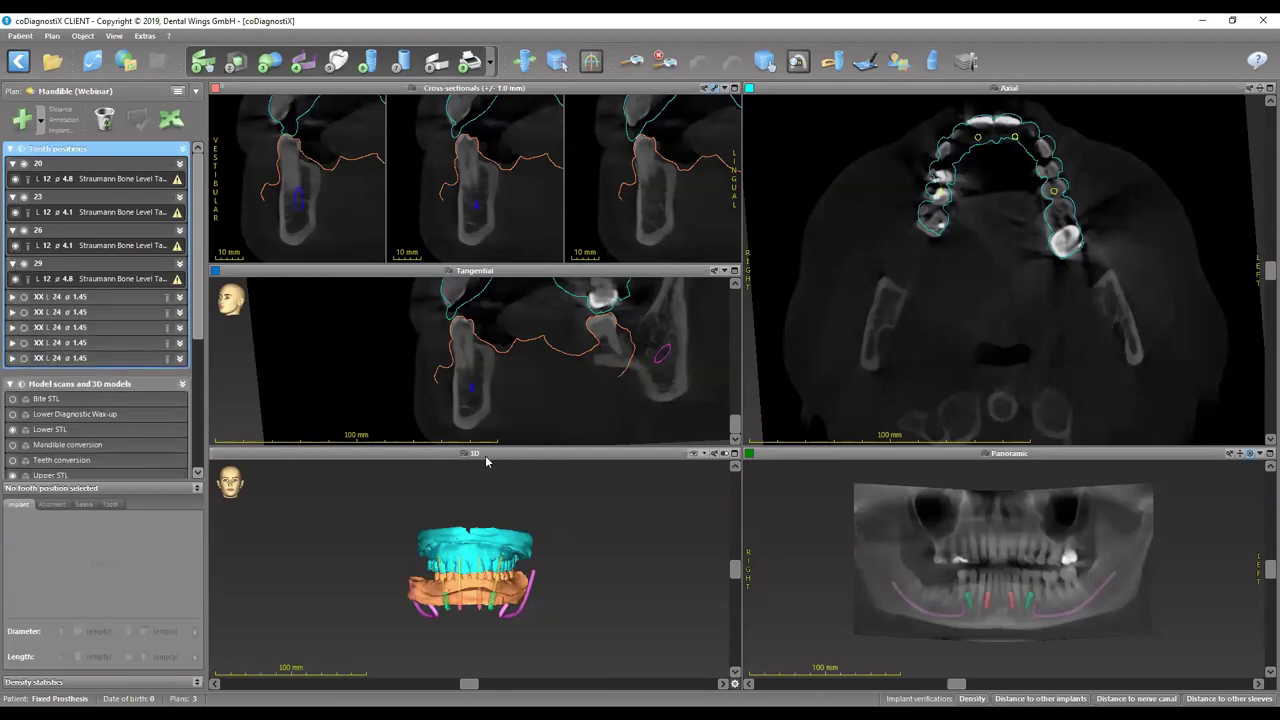
Step: Inspect the mandibular implants against the jaw scans and nerve canals in the 3D view and a magnified panoramic view
double_click(485, 455)
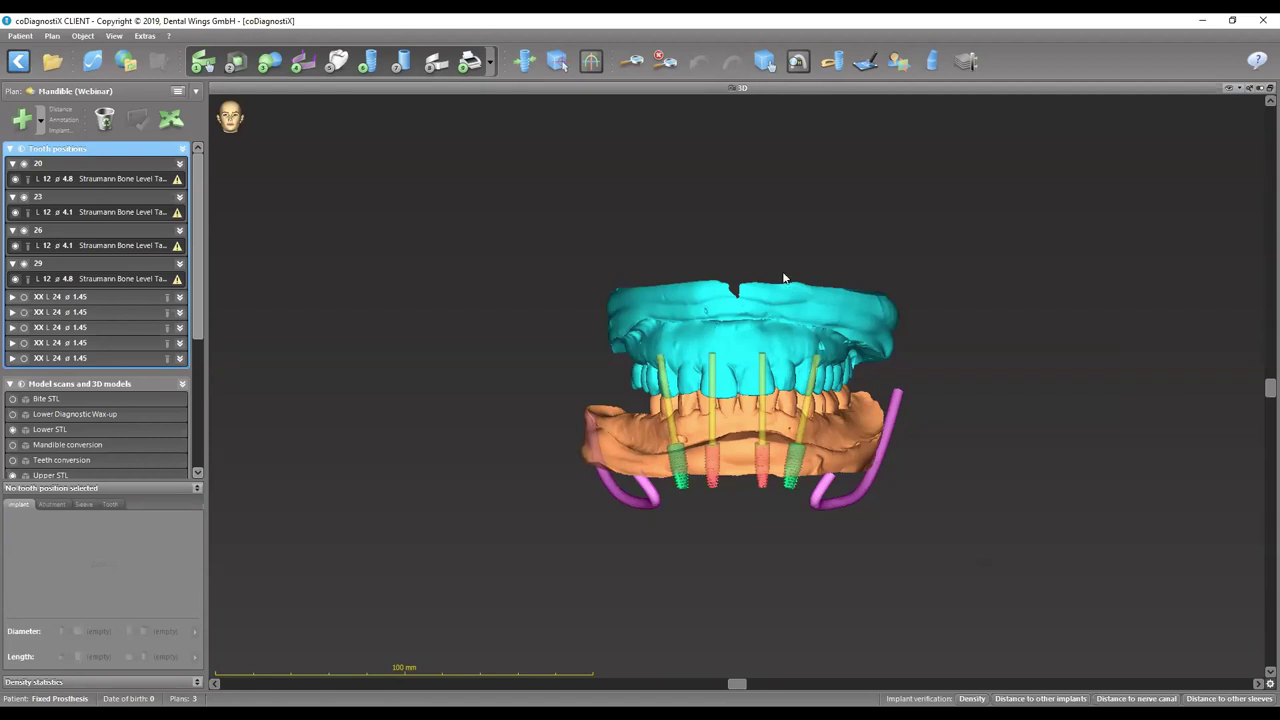
left_click(764, 61)
left_click_drag(843, 357, 867, 346)
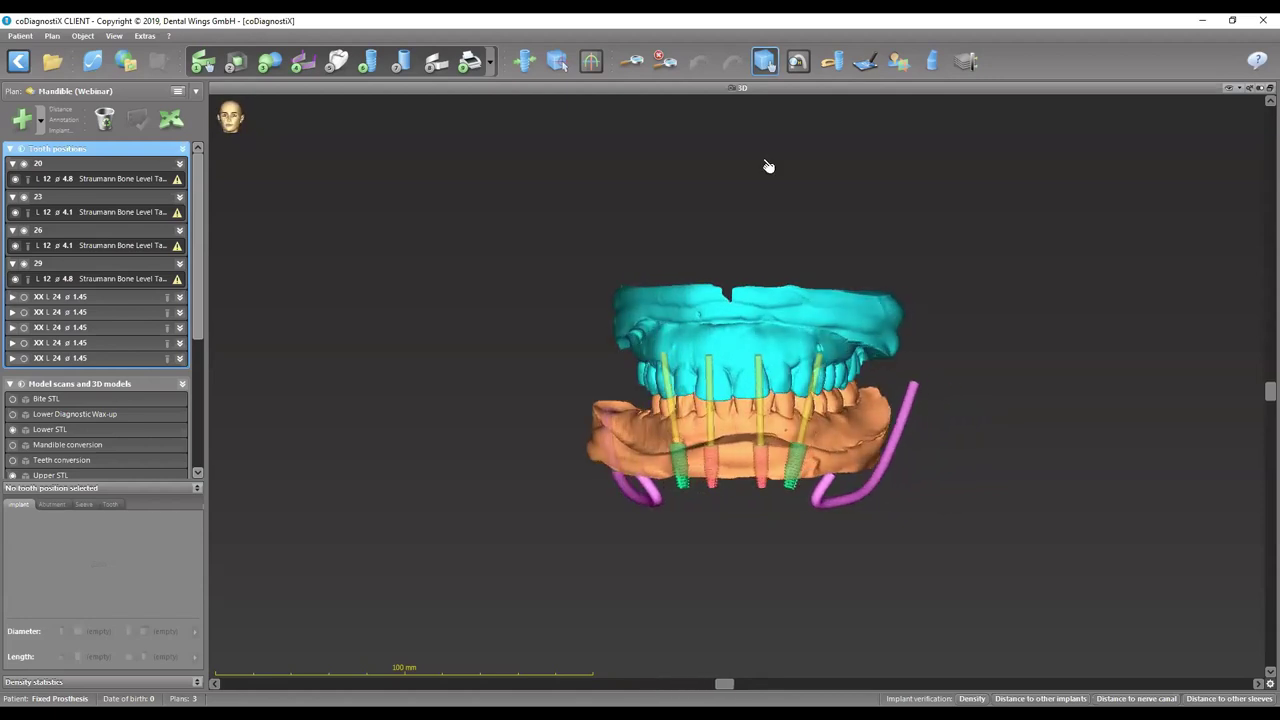
double_click(772, 94)
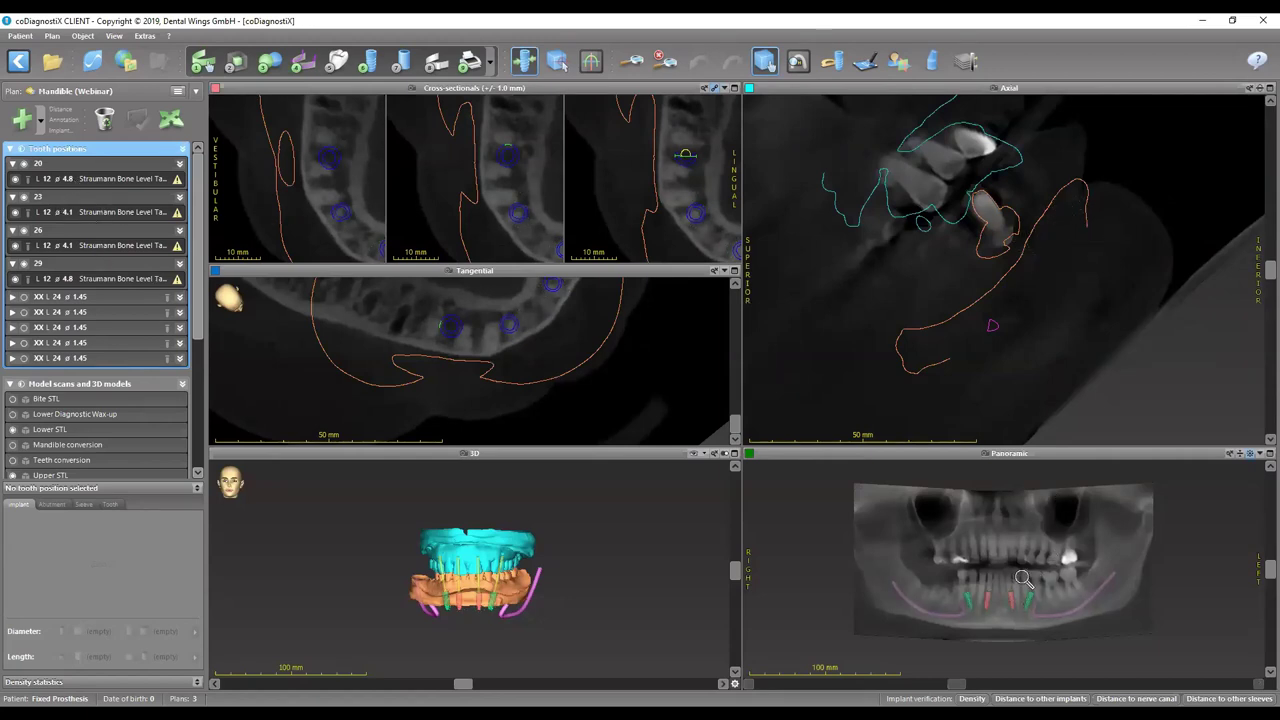
scroll(1022, 578, "up", 3)
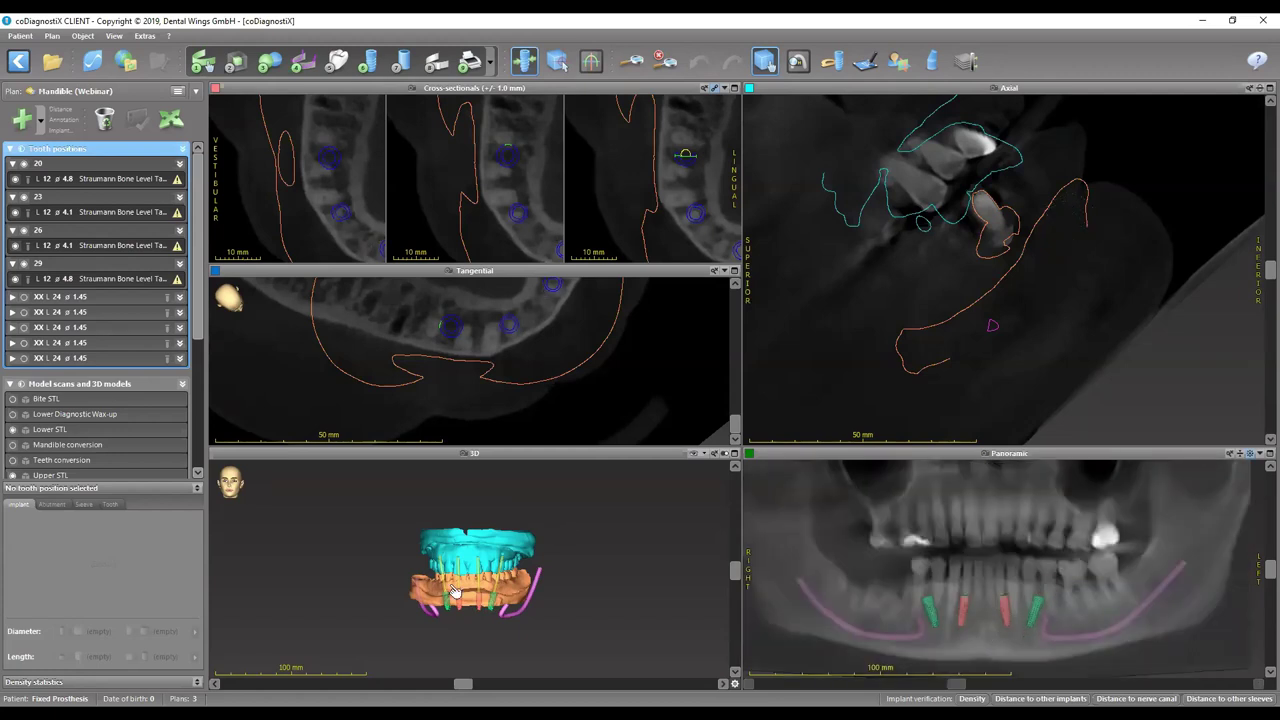
Step: Select the implant at position 23 and examine its placement in the bone in an enlarged tangential view
scroll(455, 592, "up", 3)
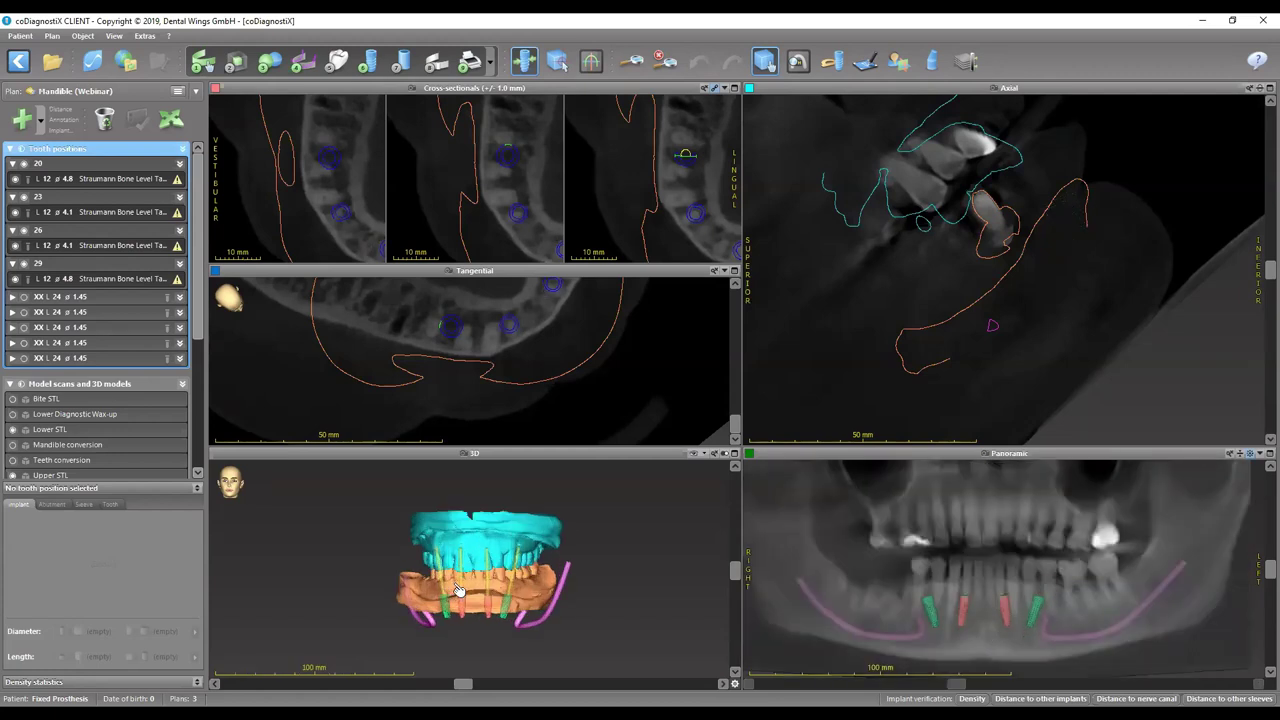
left_click(131, 213)
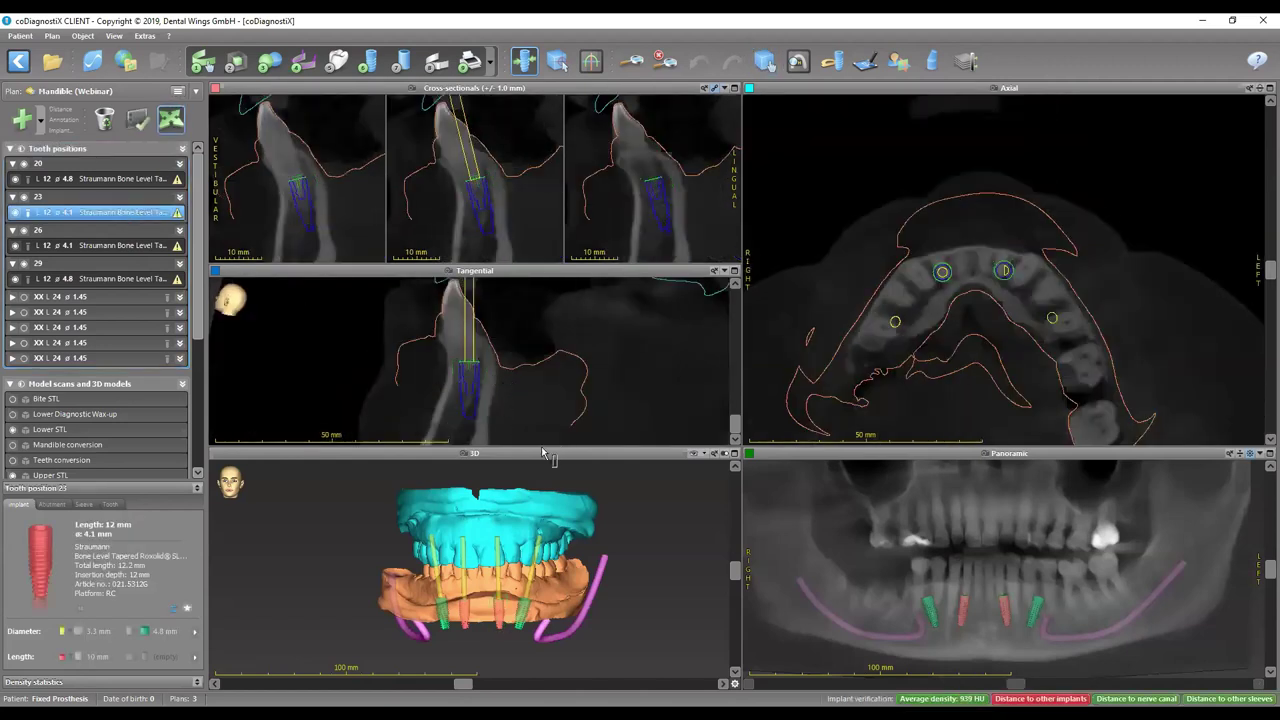
double_click(510, 281)
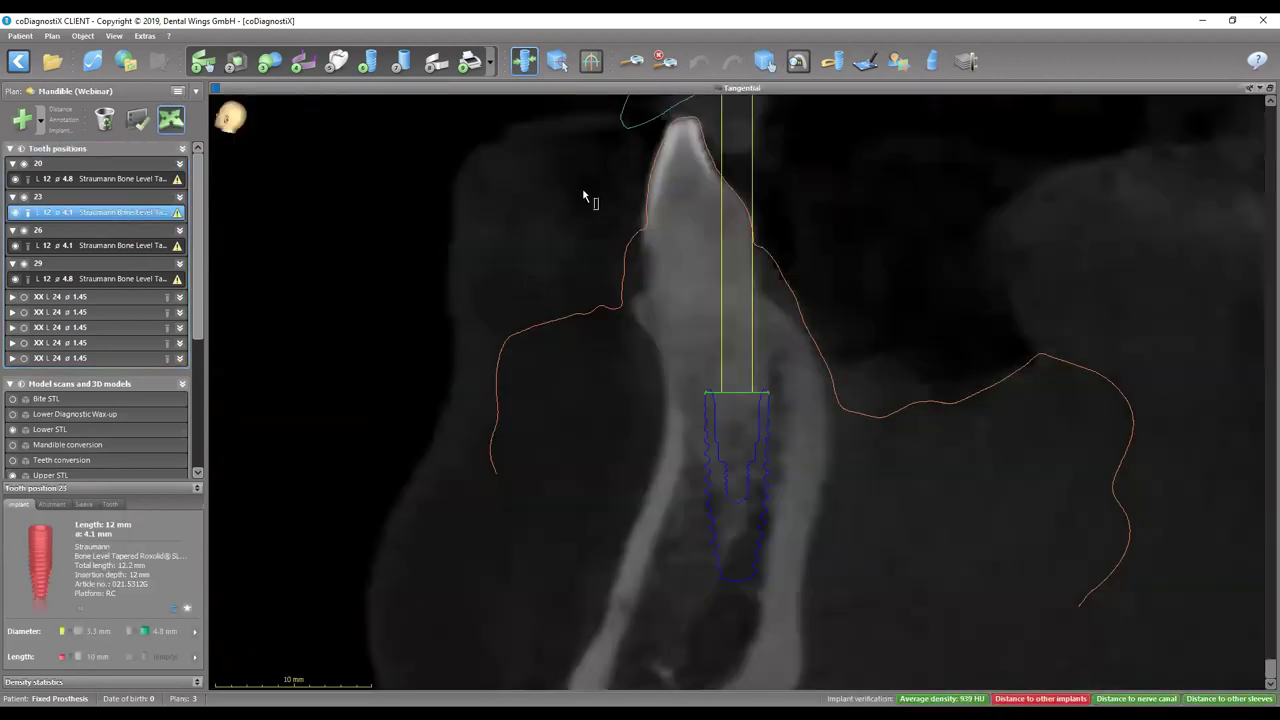
left_click(764, 61)
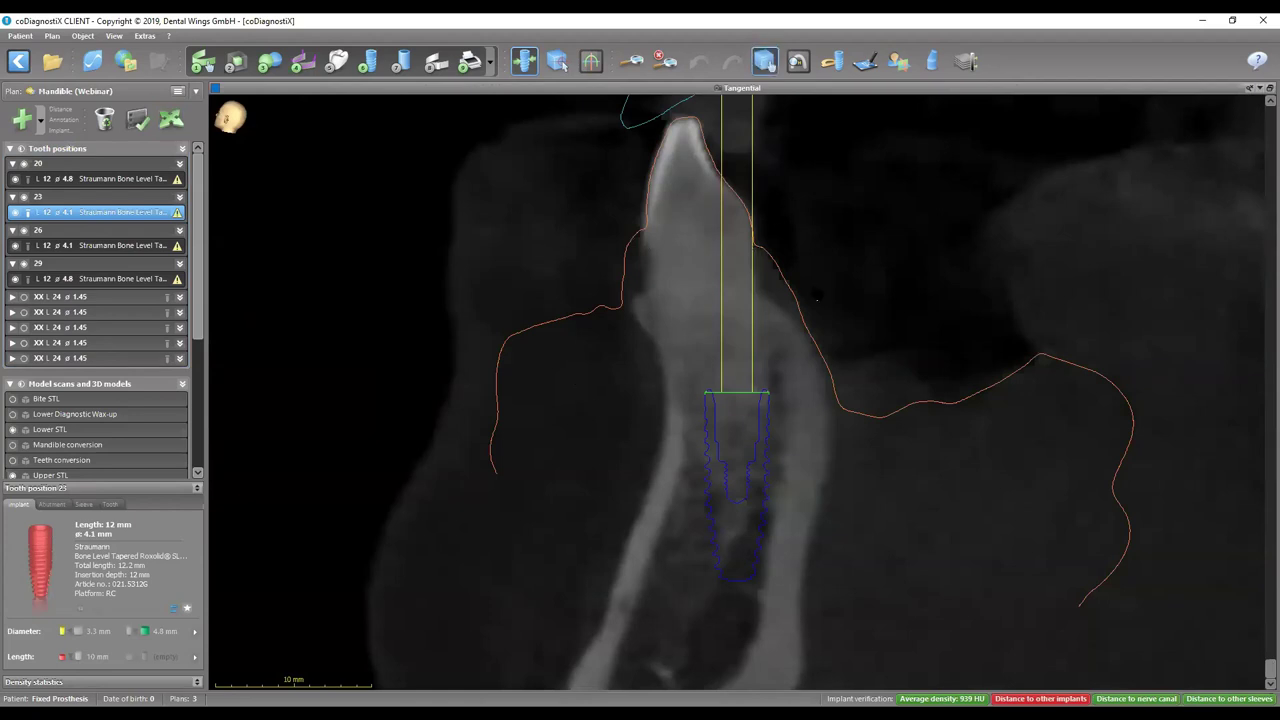
left_click_drag(830, 269, 815, 294)
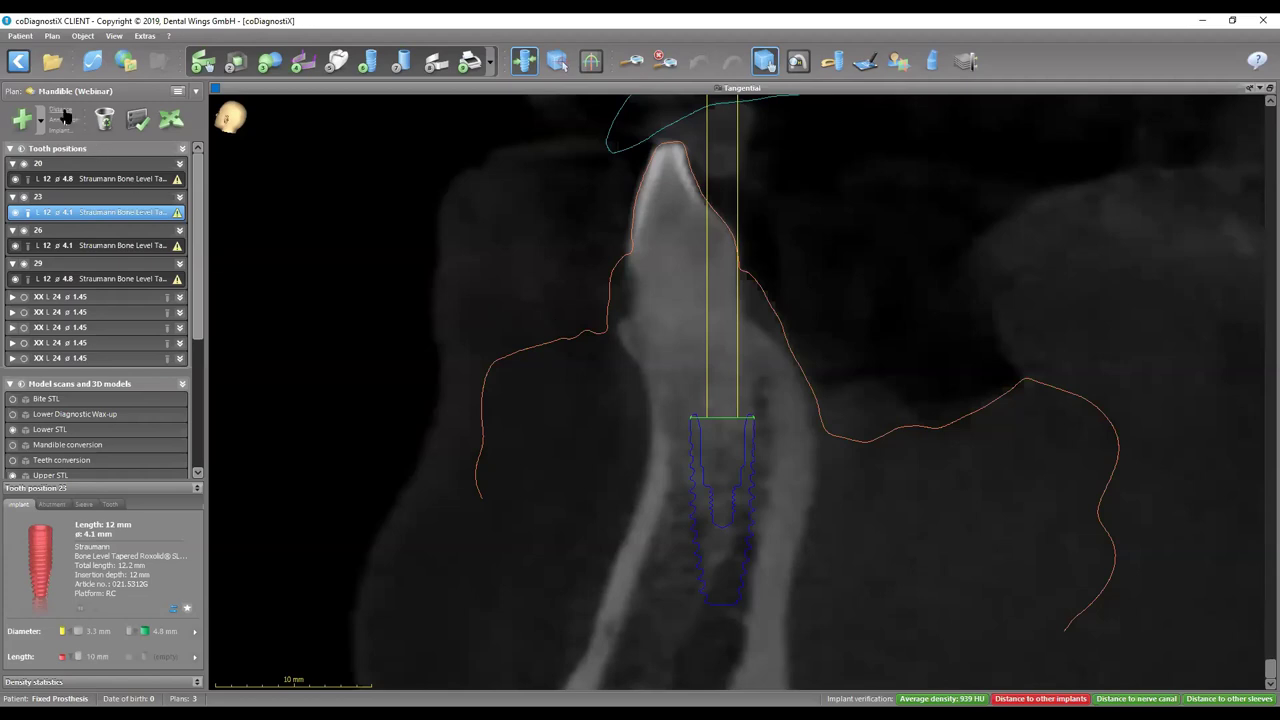
Step: Measure the vertical distance from the position 23 implant's platform to the incisal edge level, and reselect the implant
left_click(741, 420)
left_click_drag(742, 418, 749, 423)
left_click_drag(728, 357, 745, 147)
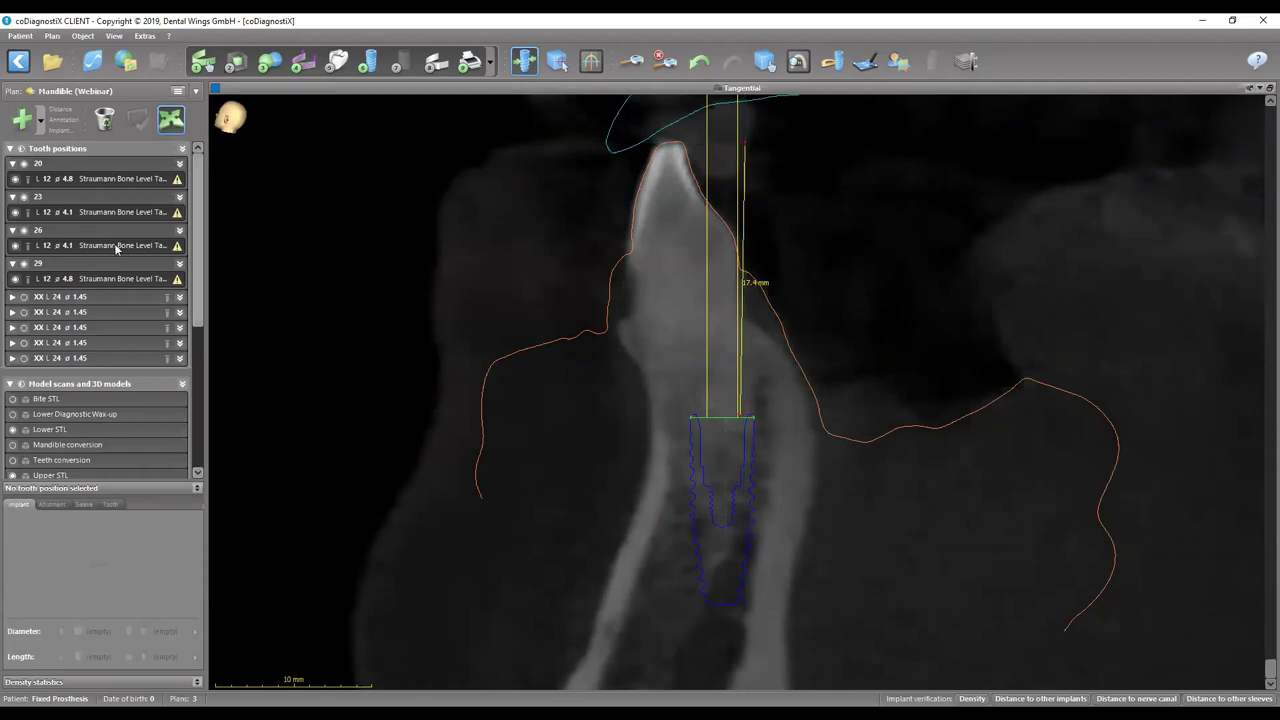
left_click(105, 212)
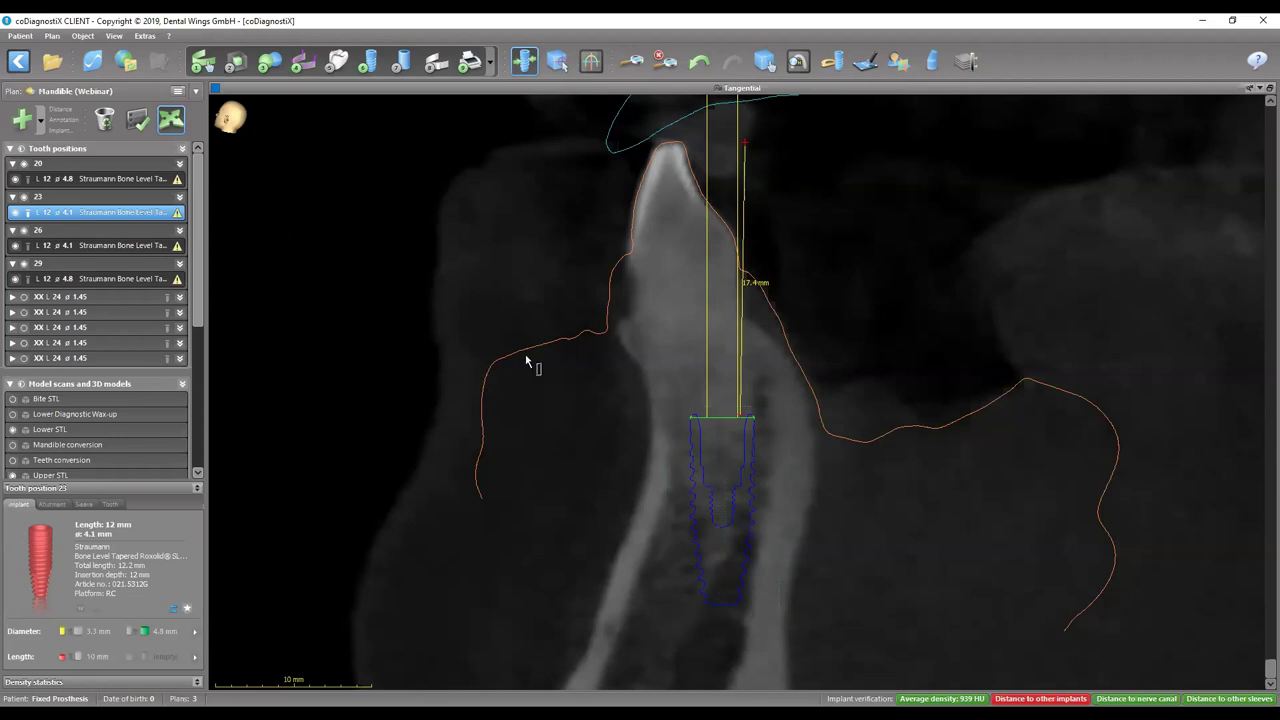
Step: Hide the Upper STL scan and the distance measurement, keeping the Lower STL outline visible
scroll(4, 320, "down", 3)
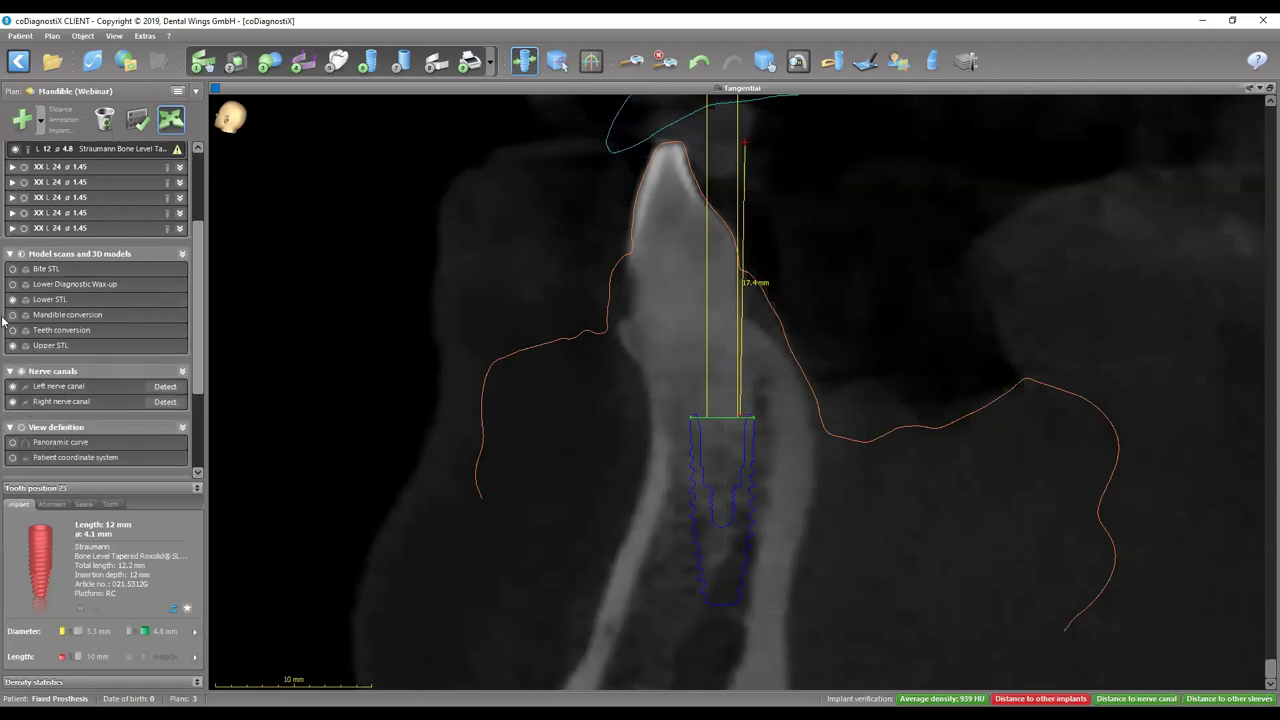
left_click(20, 253)
left_click(12, 299)
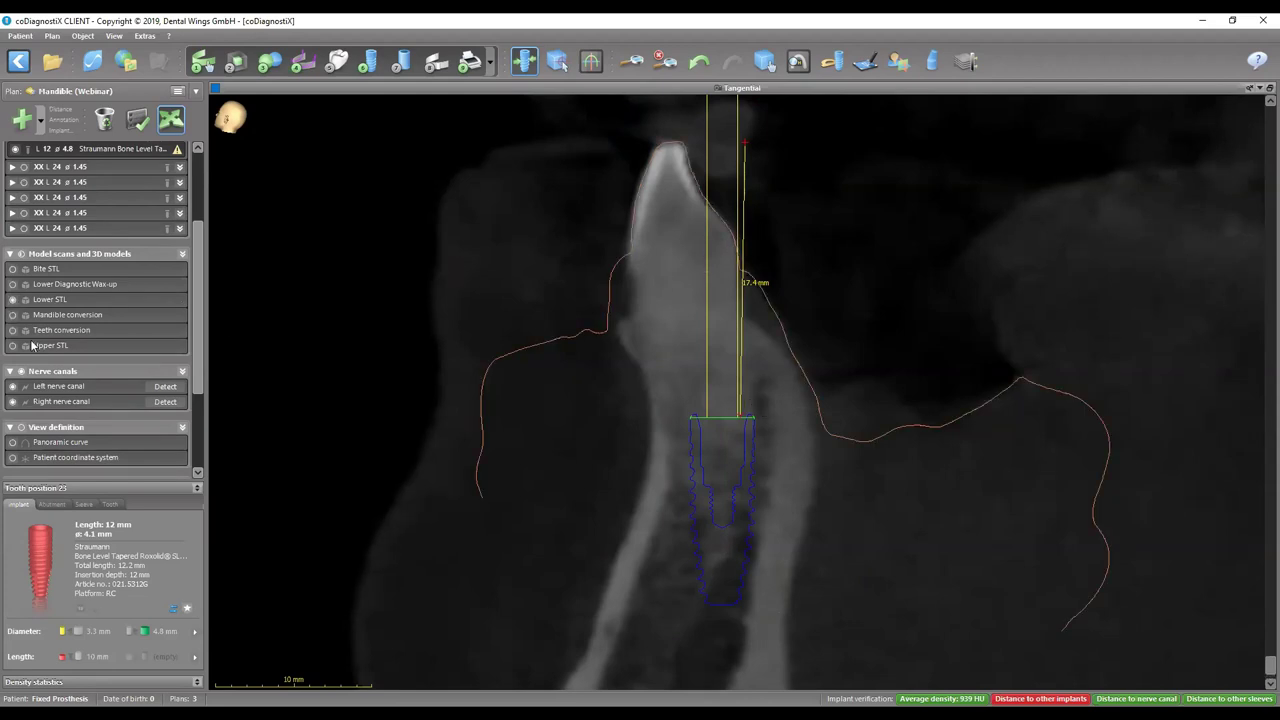
scroll(42, 390, "down", 2)
left_click(21, 396)
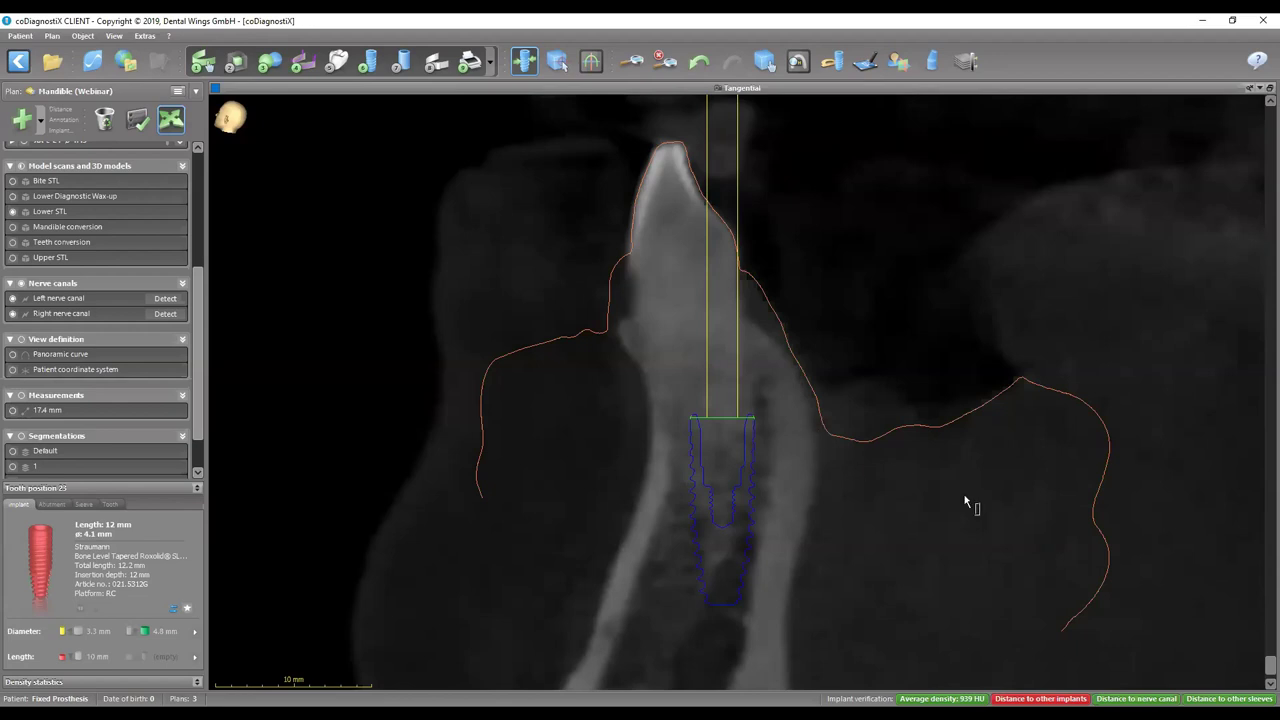
Step: Rotate the tangential section around the position 23 implant to inspect its clearance from neighbouring roots and the adjacent implant
left_click_drag(1264, 670, 1268, 368)
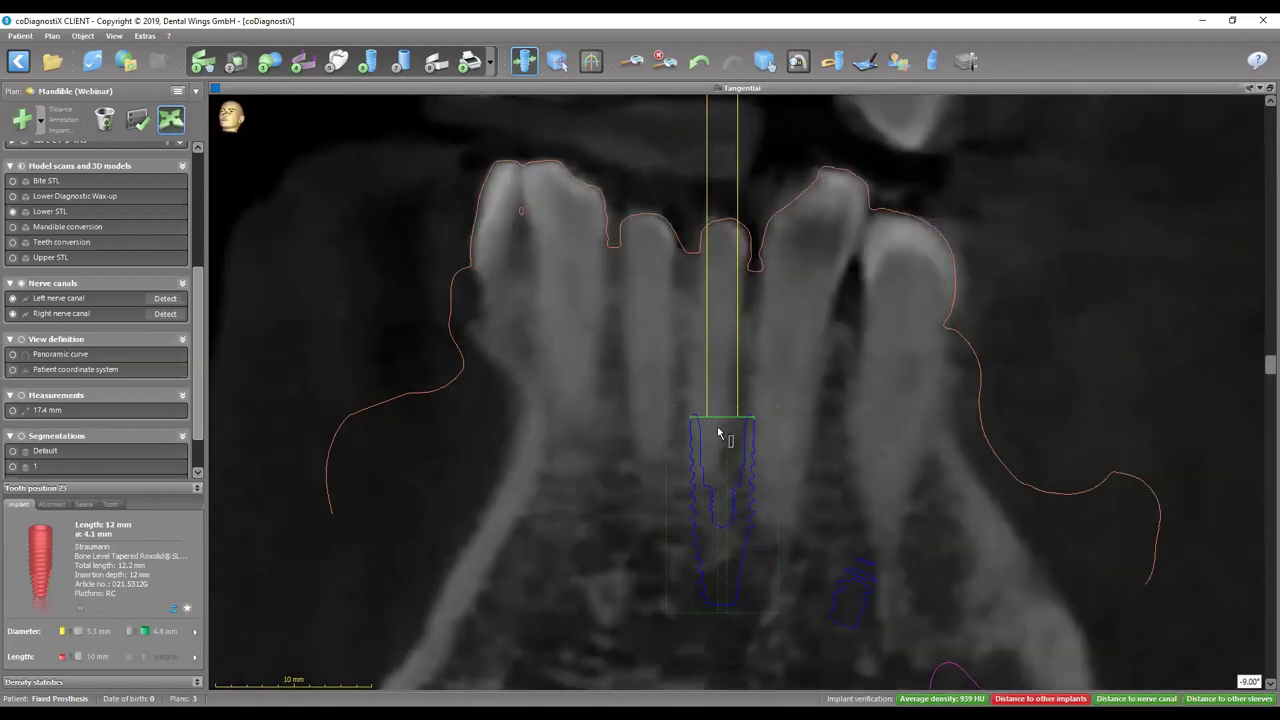
scroll(735, 478, "up", 2)
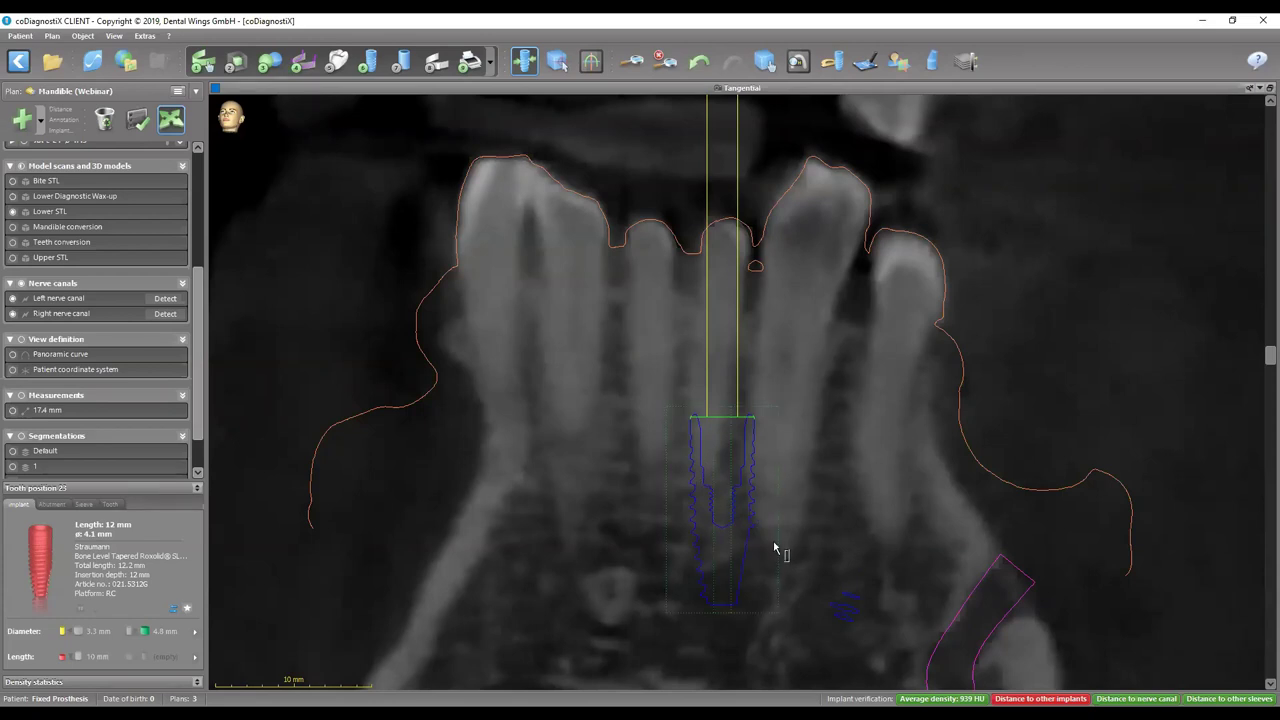
scroll(1050, 407, "down", 2)
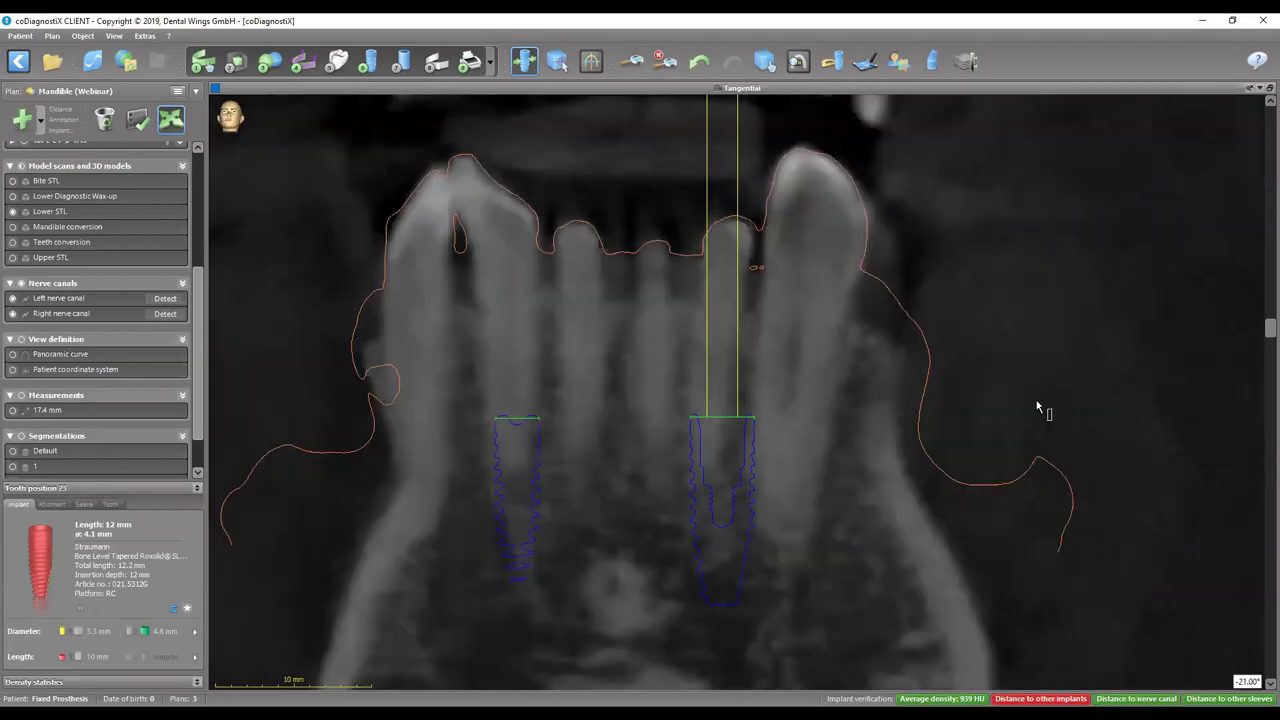
scroll(1043, 409, "down", 2)
scroll(105, 258, "up", 4)
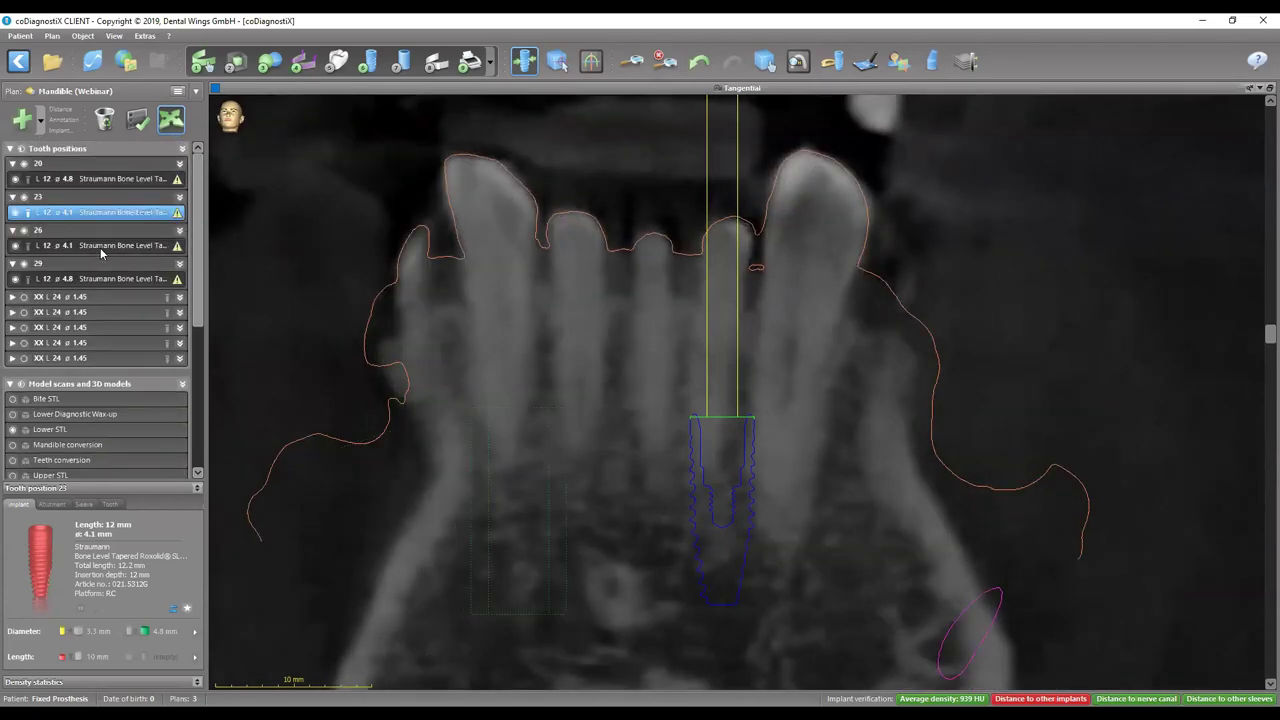
Step: Select the implant at position 26 and inspect its clearance from adjacent roots through rotated tangential sections
left_click(99, 245)
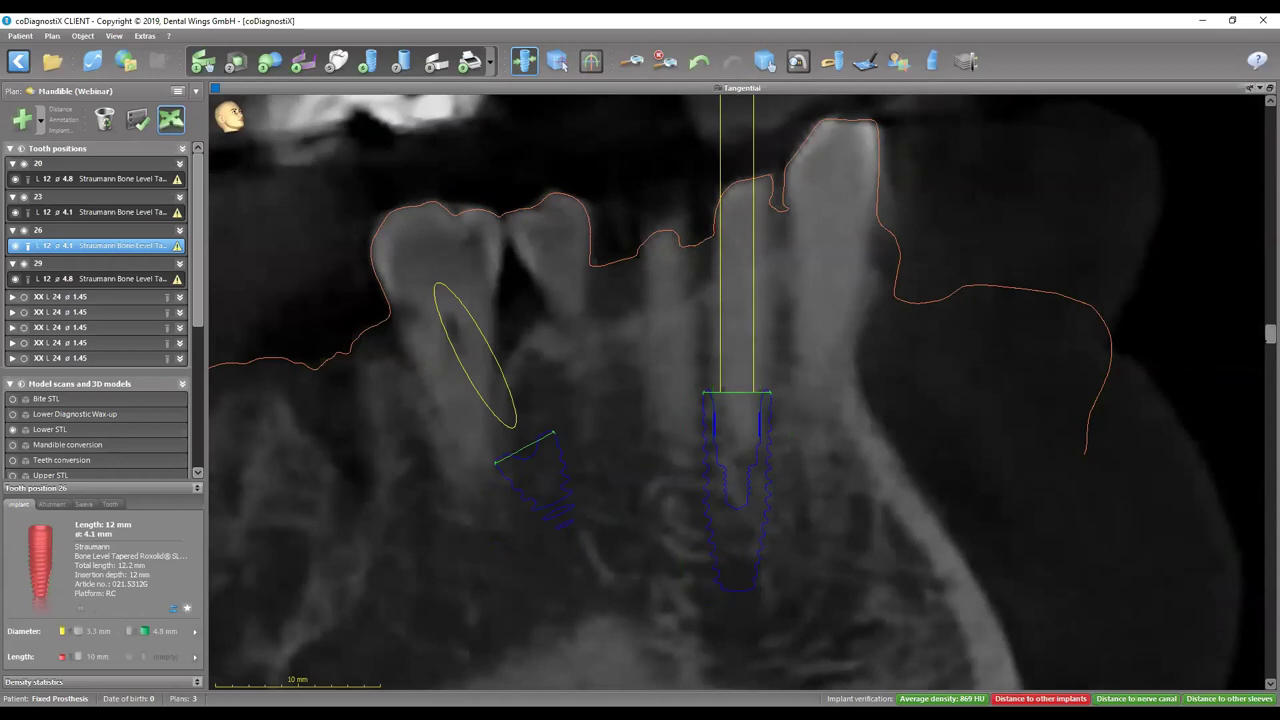
scroll(740, 390, "down", 3)
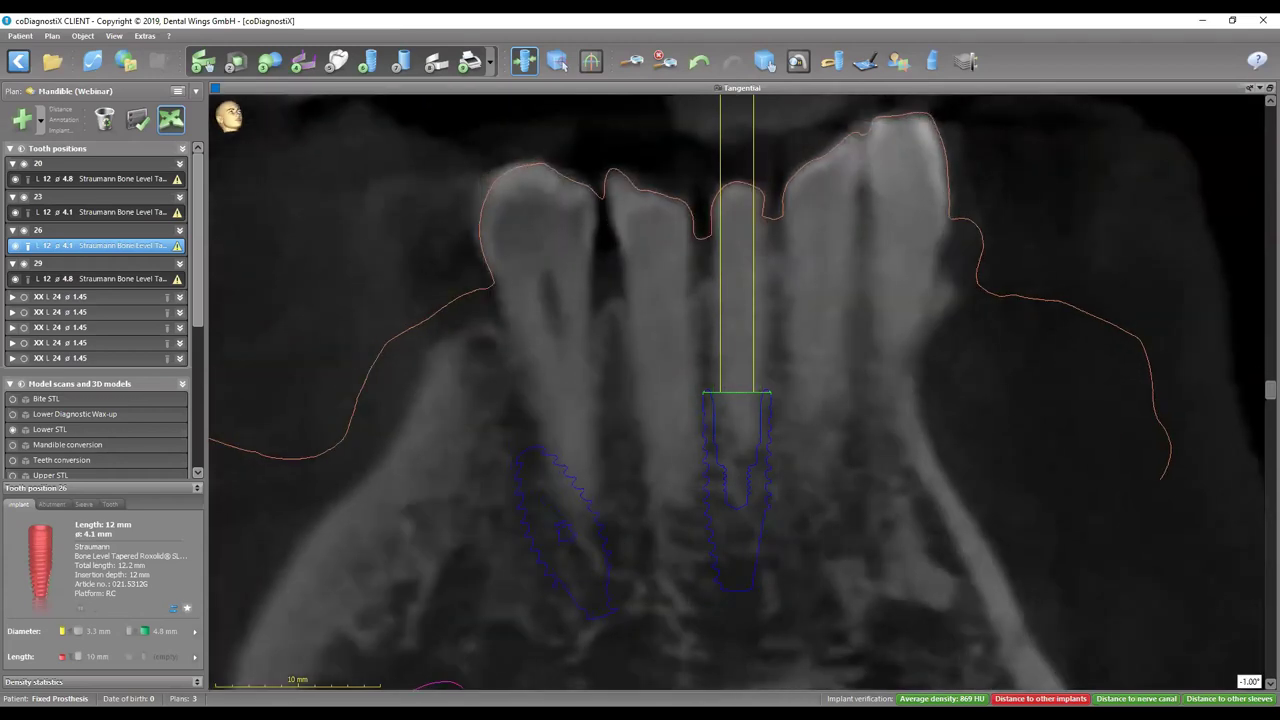
scroll(1134, 457, "down", 3)
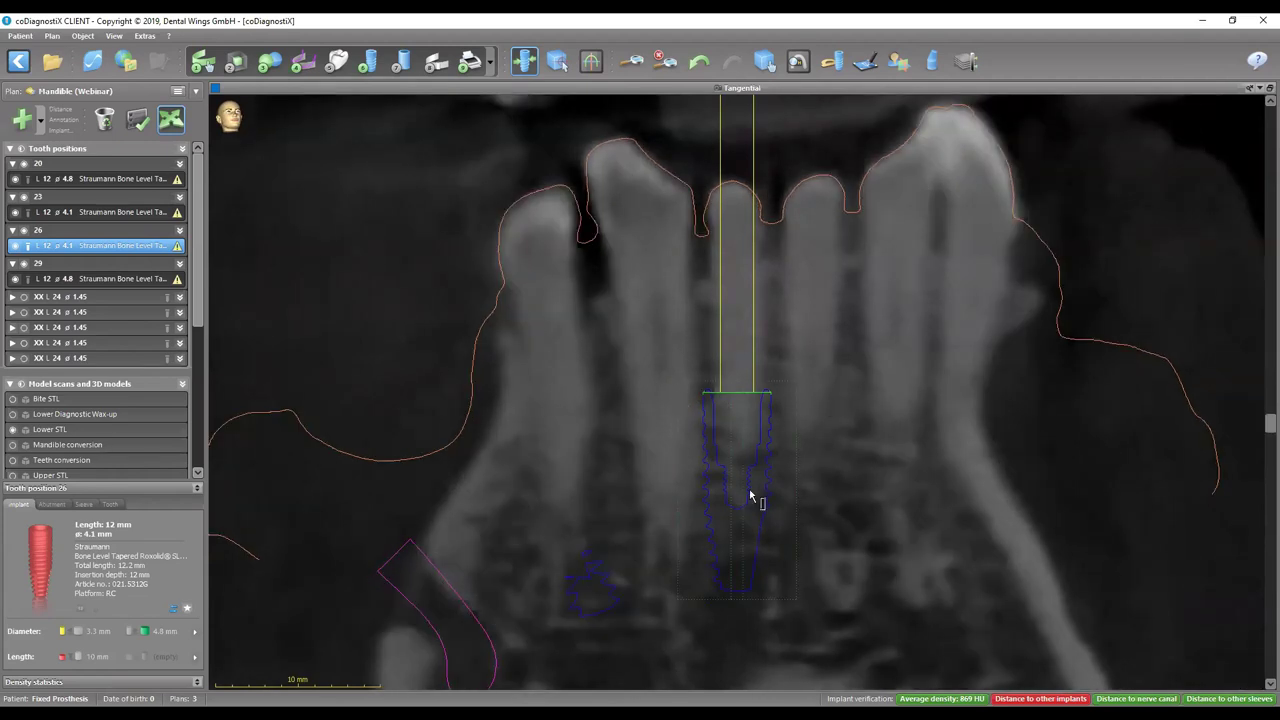
Step: Measure from the position 26 implant's platform to the incisal edge level in a labiolingual section
left_click_drag(1268, 425, 1268, 672)
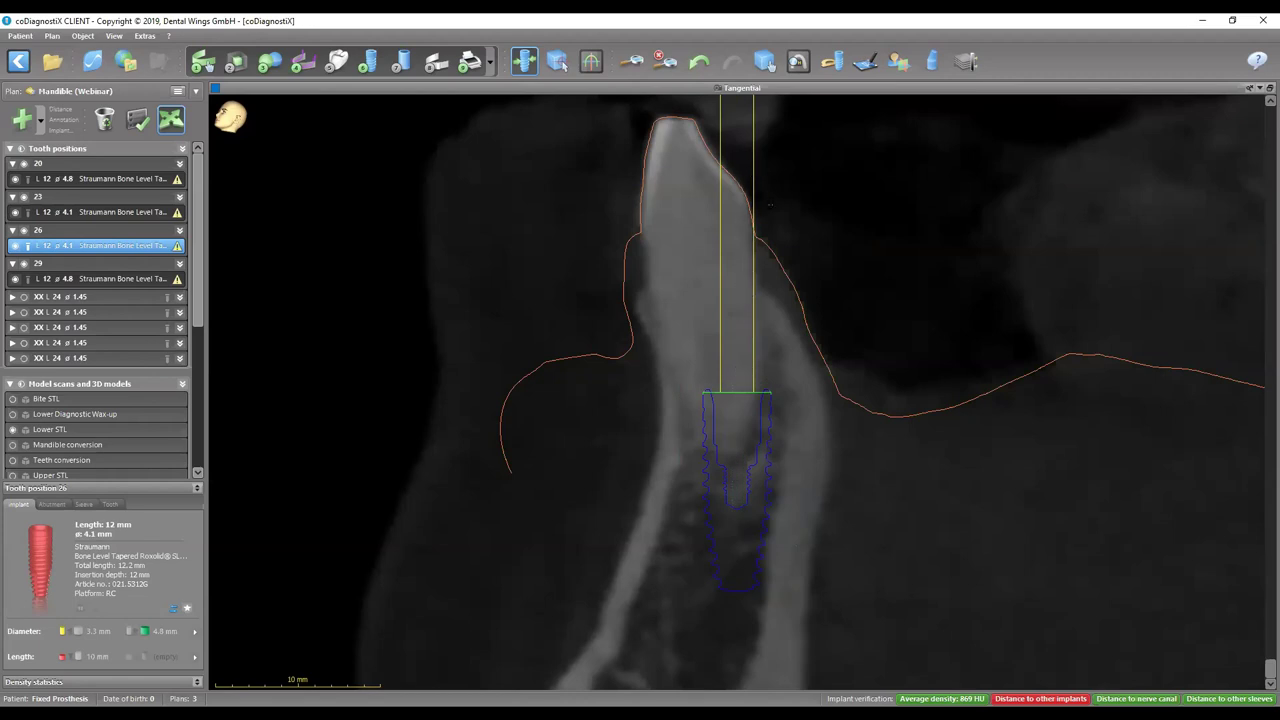
left_click(737, 306)
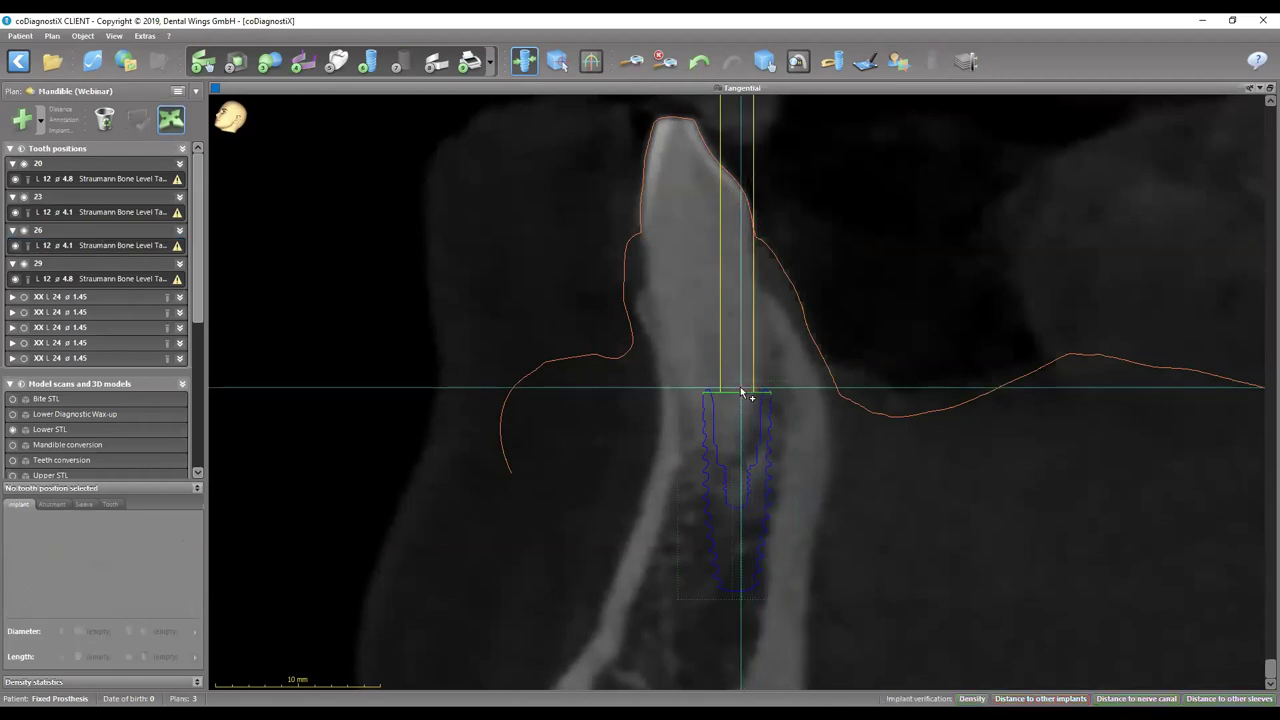
left_click(748, 119)
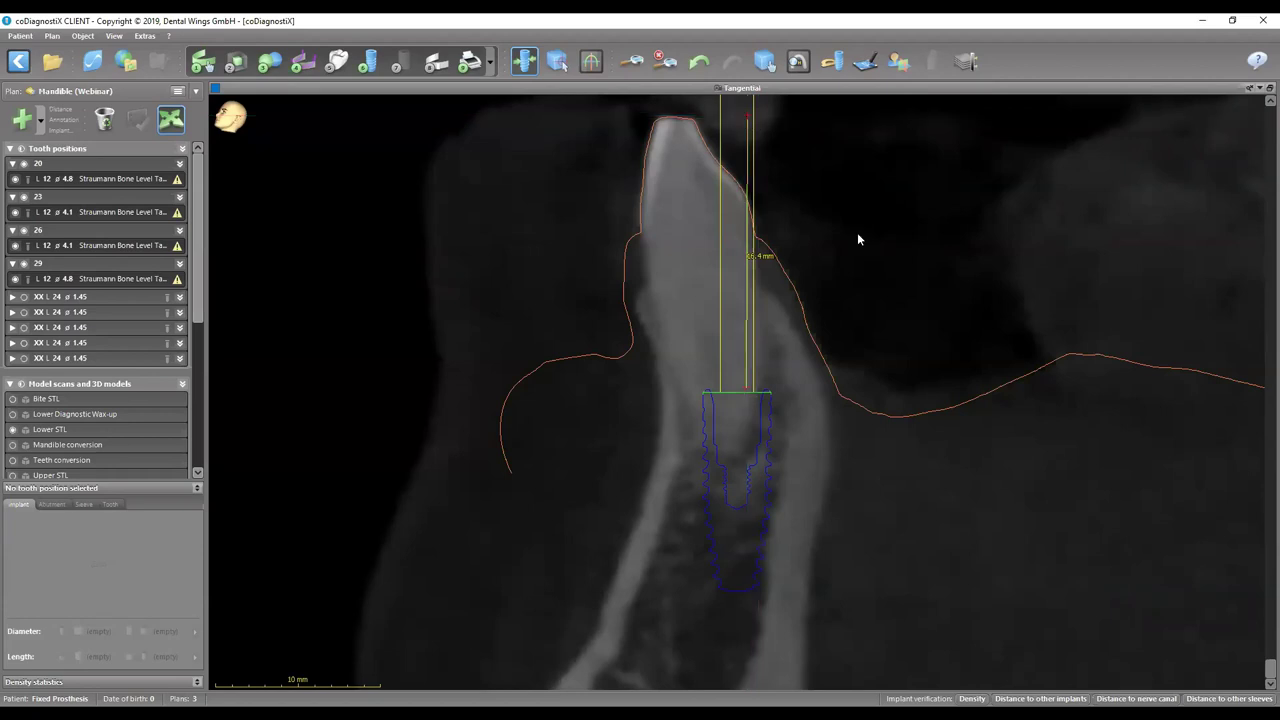
Step: Measure a second, shorter vertical distance above the position 26 implant's platform in a frontal section showing both anterior implants
left_click_drag(1262, 676, 1243, 484)
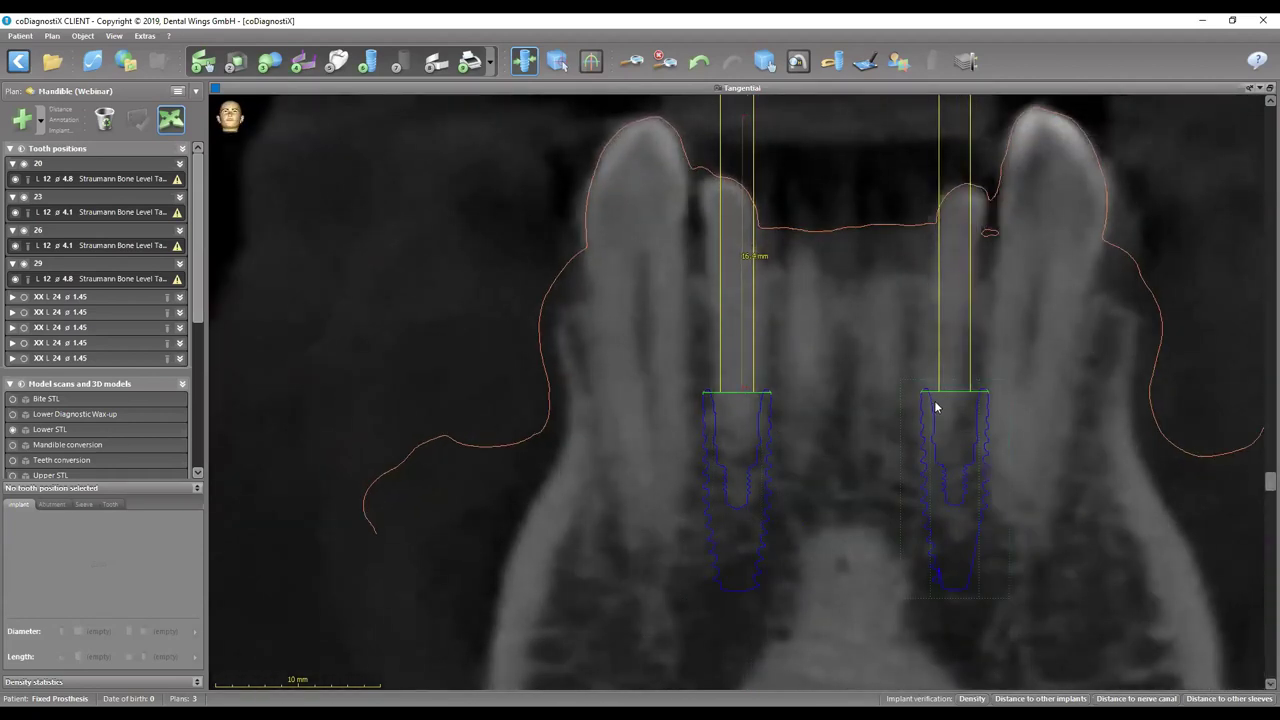
scroll(860, 407, "down", 1)
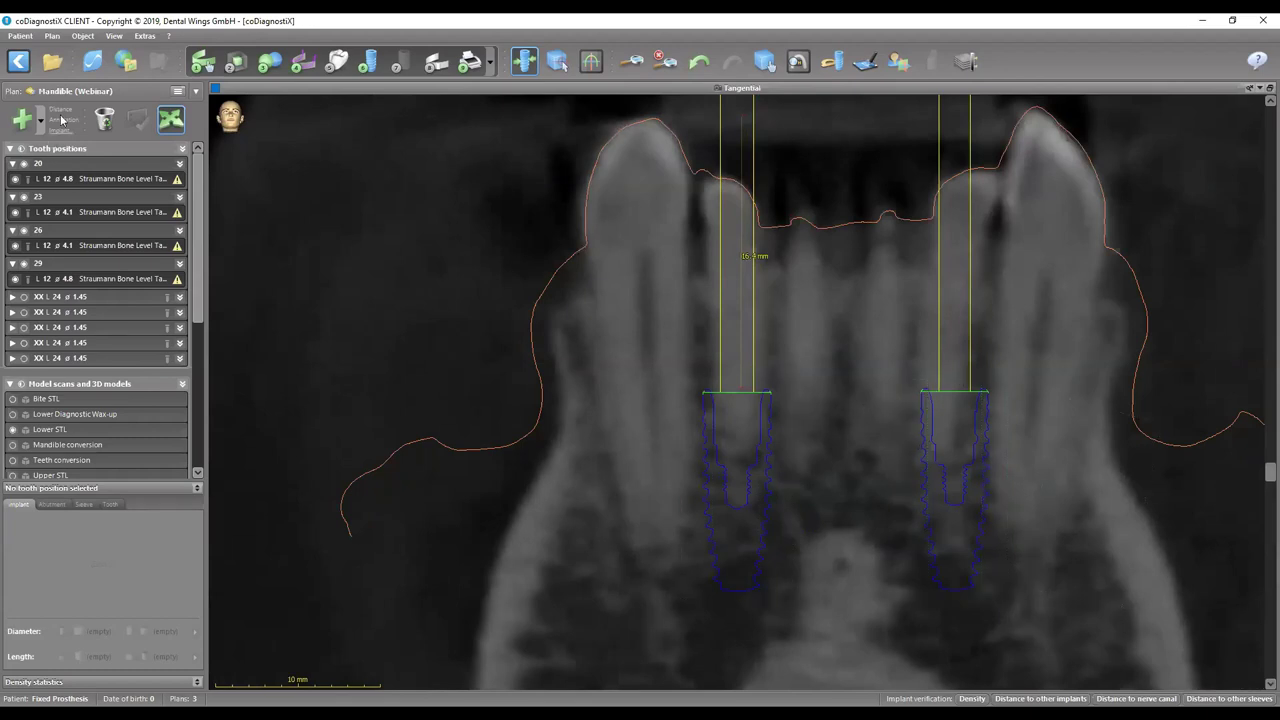
left_click(740, 383)
left_click_drag(741, 386, 757, 279)
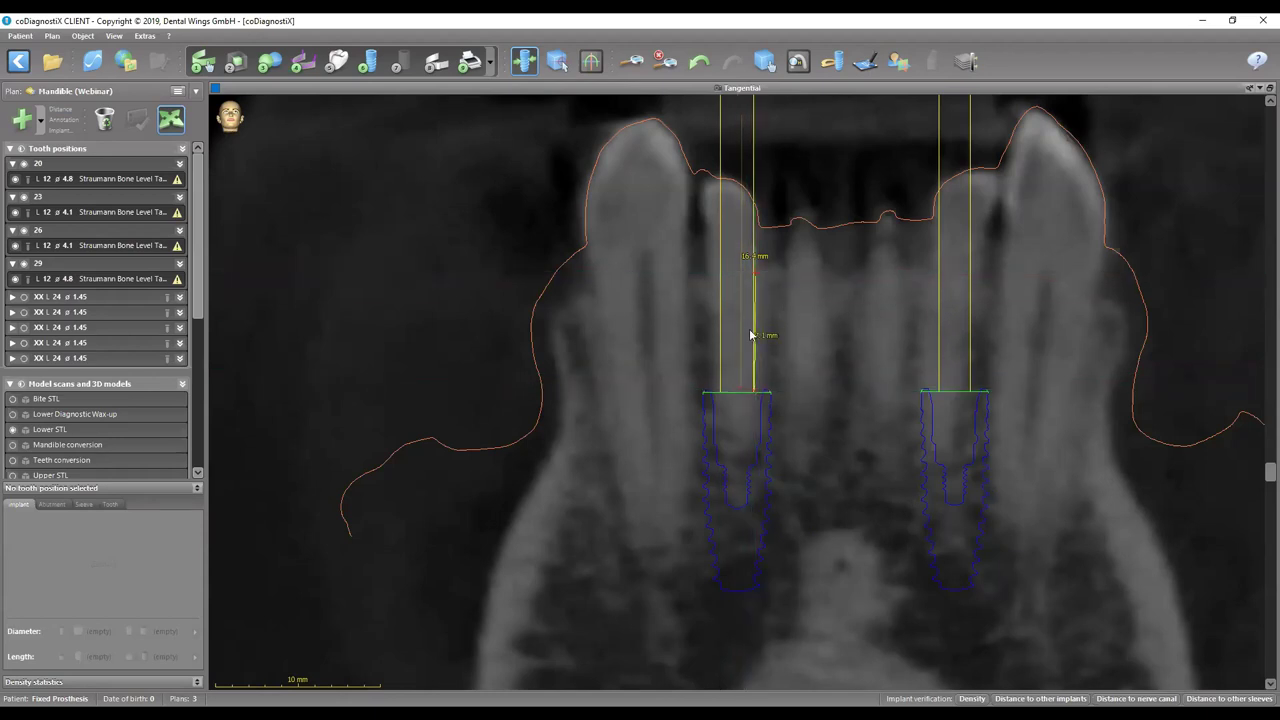
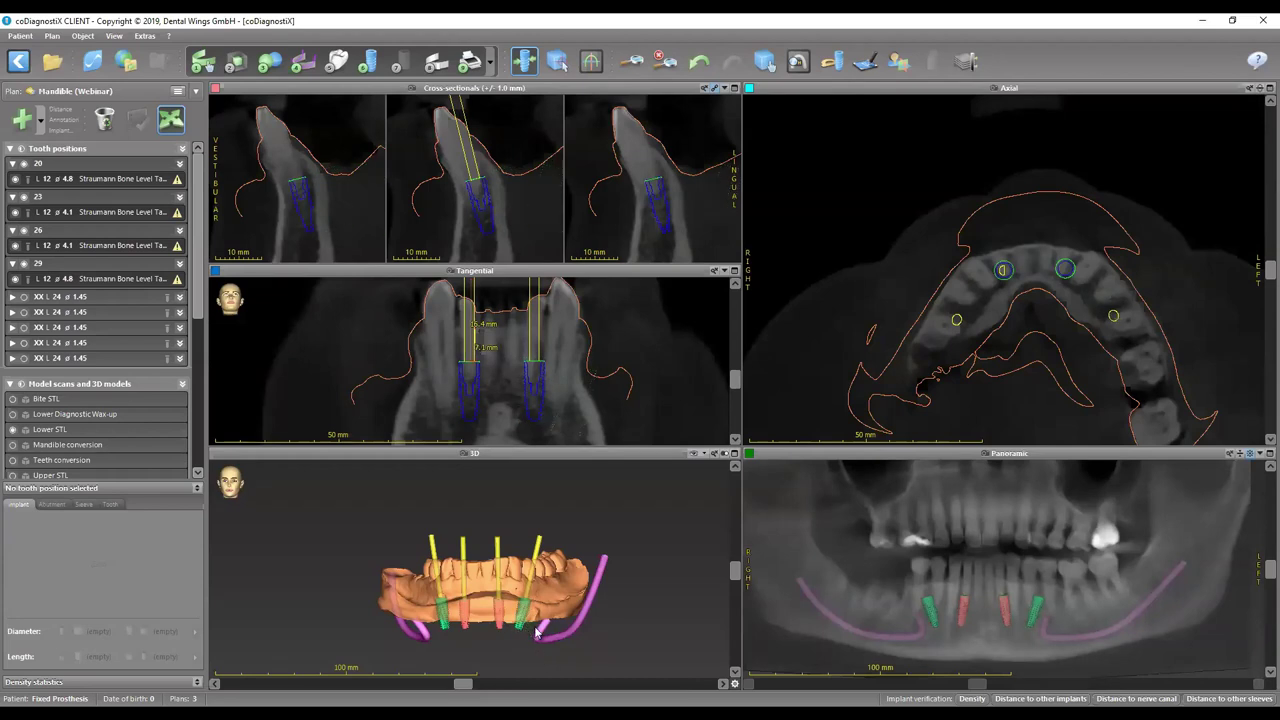
Step: Select the implant at position 20 and inspect its relation to neighbouring roots, the nerve canal and adjacent implants in rotated tangential sections
left_click(524, 612)
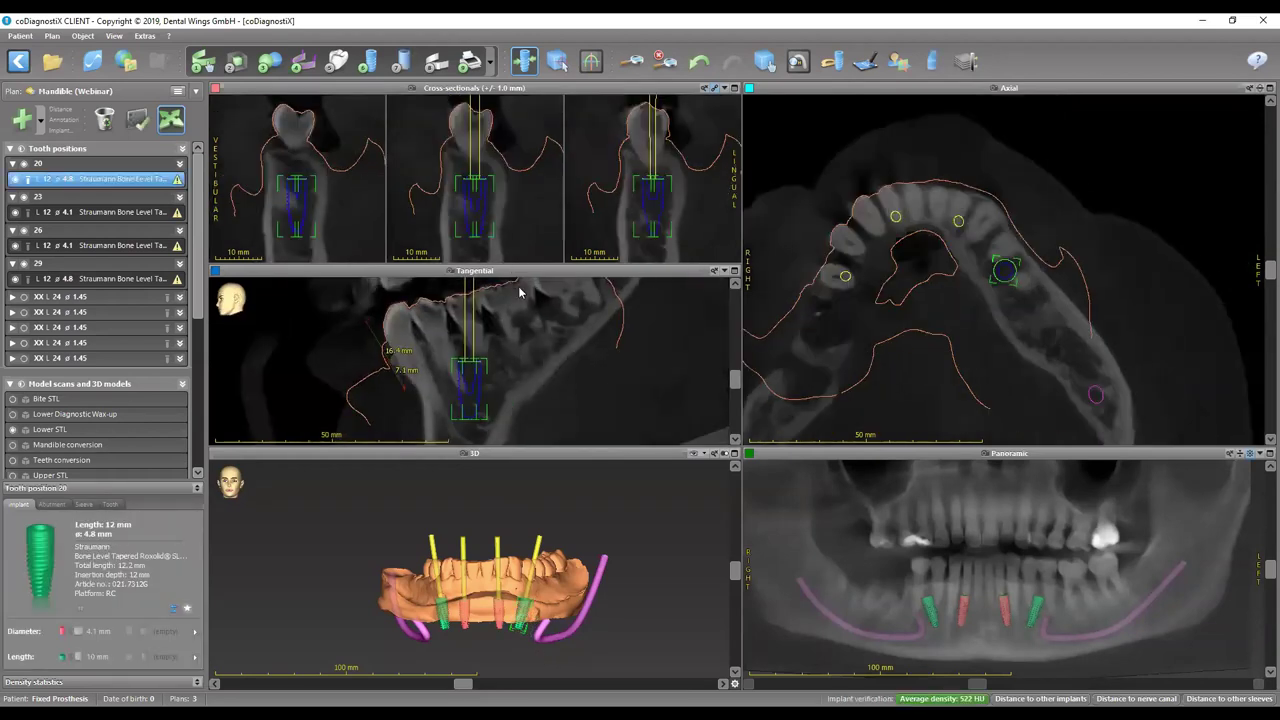
double_click(523, 289)
left_click_drag(1263, 478, 1263, 428)
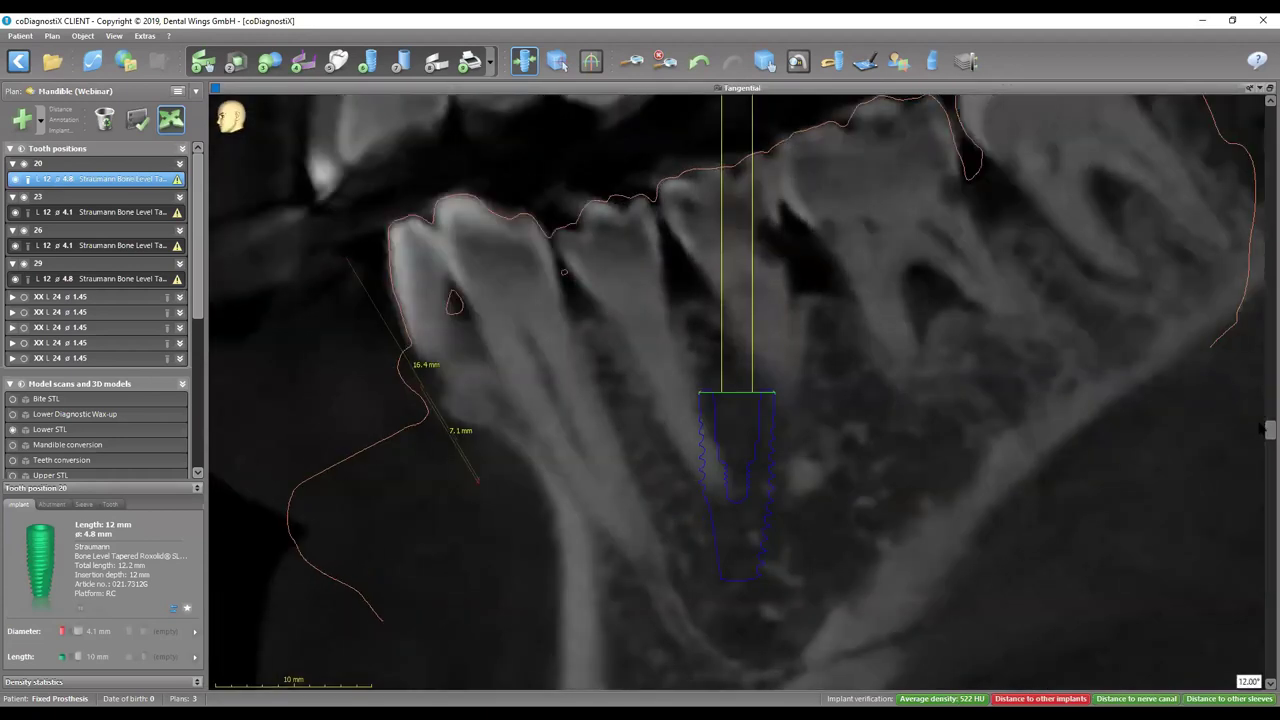
scroll(1020, 307, "up", 5)
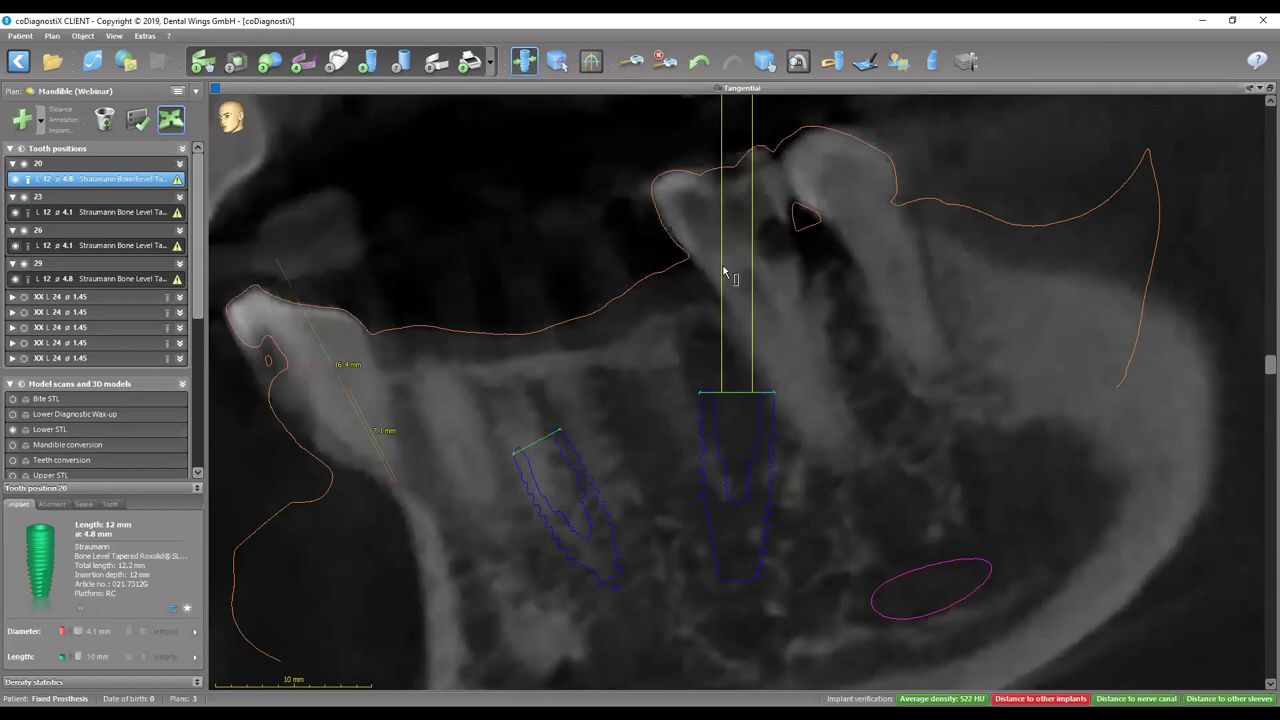
scroll(905, 240, "down", 3)
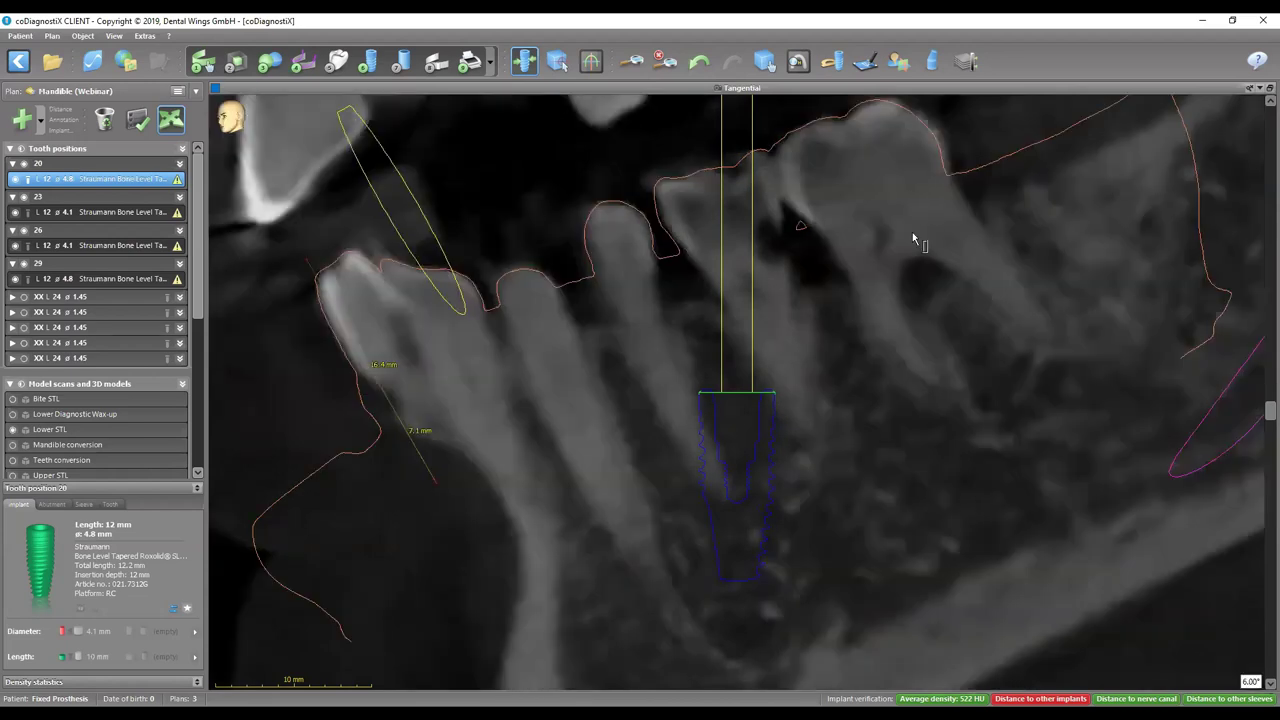
scroll(869, 266, "up", 2)
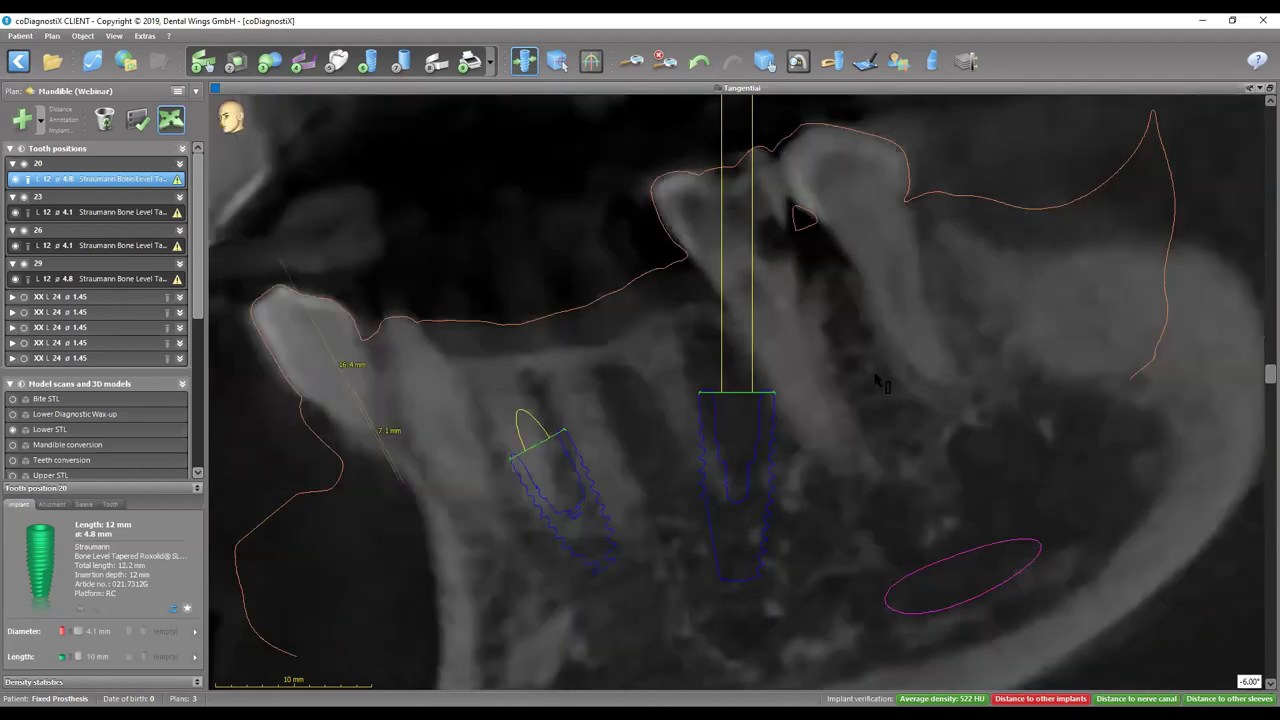
scroll(976, 408, "down", 2)
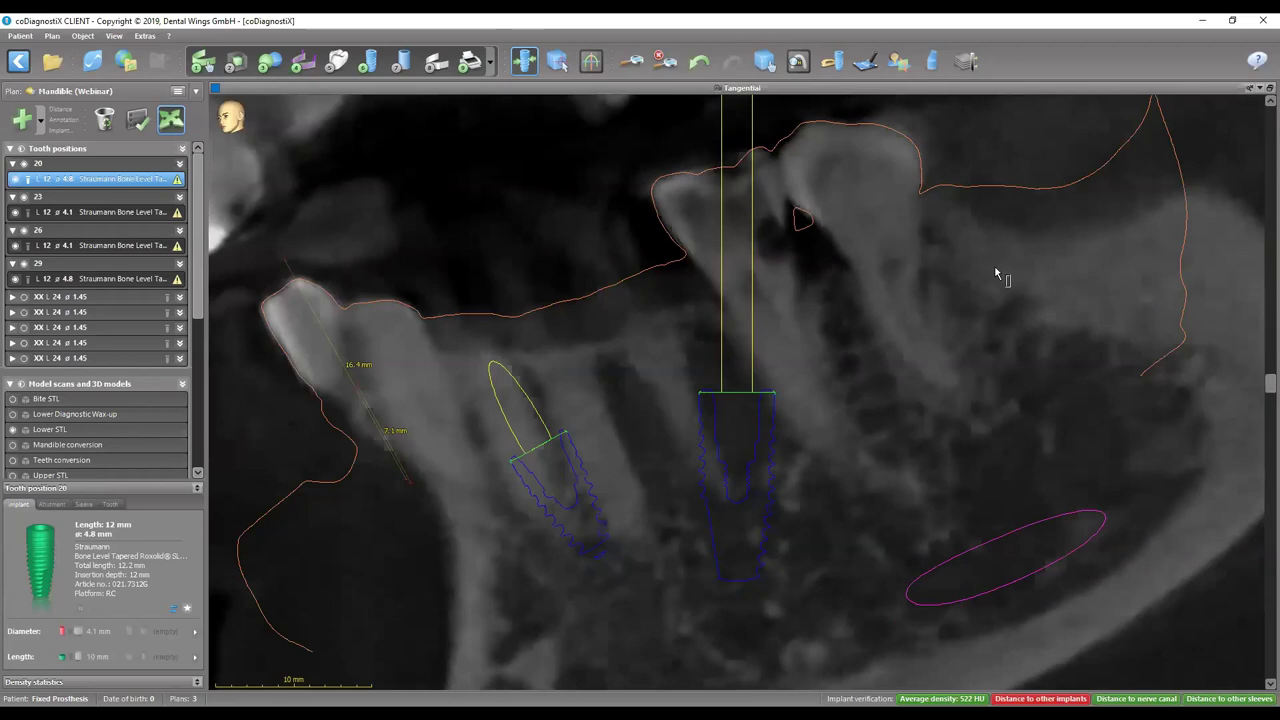
scroll(1000, 356, "down", 1)
scroll(904, 245, "down", 1)
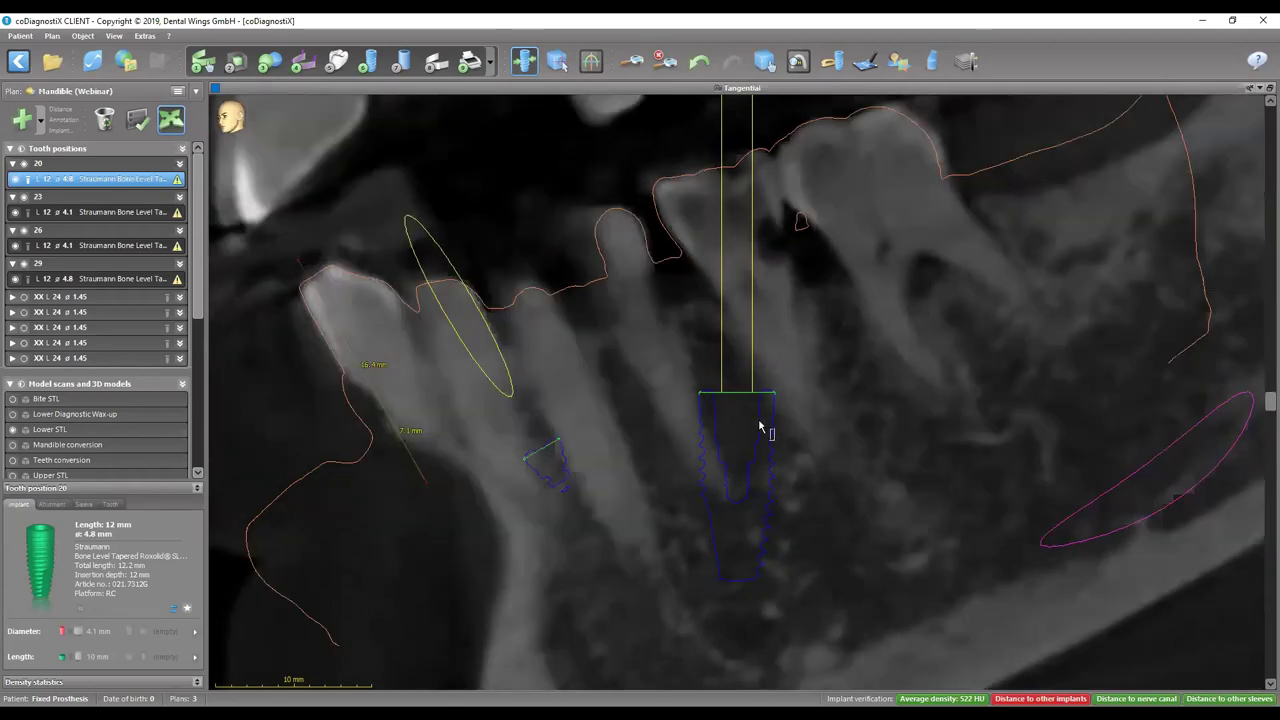
scroll(809, 434, "up", 1)
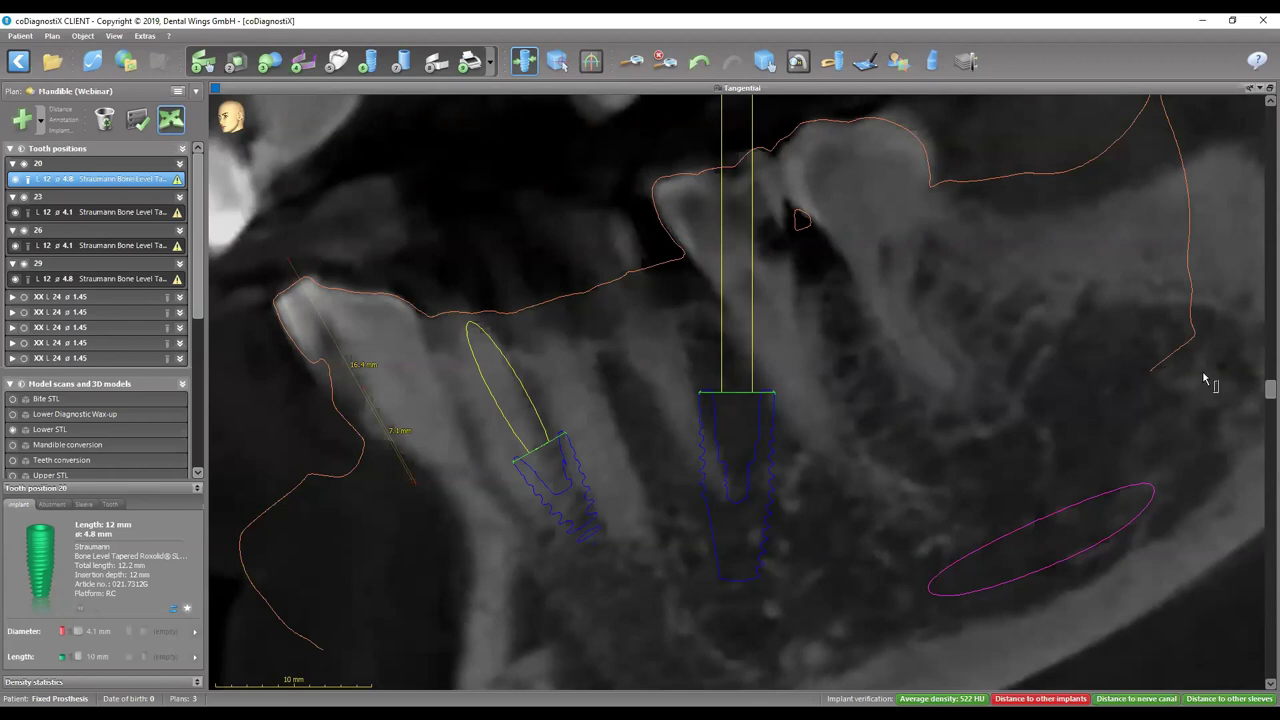
Step: Show the Upper STL scan over a buccolingual section of the position 20 implant
left_click_drag(1262, 395, 1263, 678)
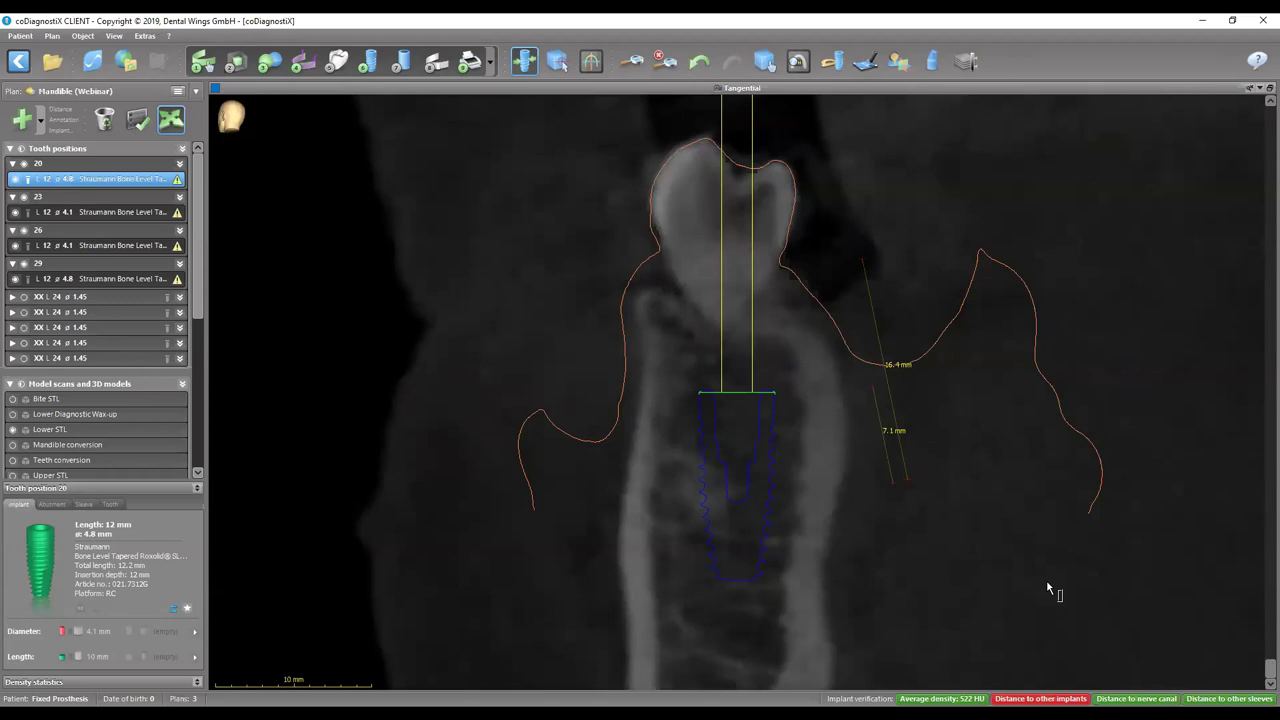
scroll(905, 416, "down", 1)
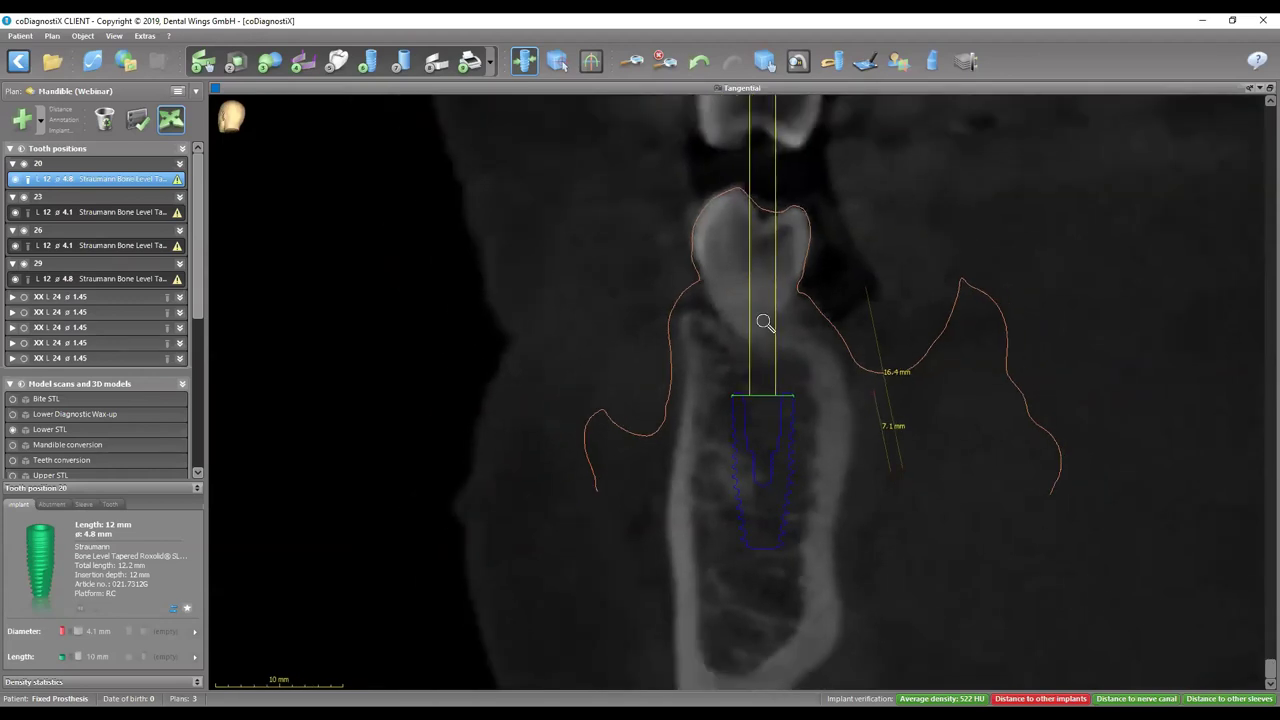
scroll(14, 470, "down", 1)
left_click(12, 433)
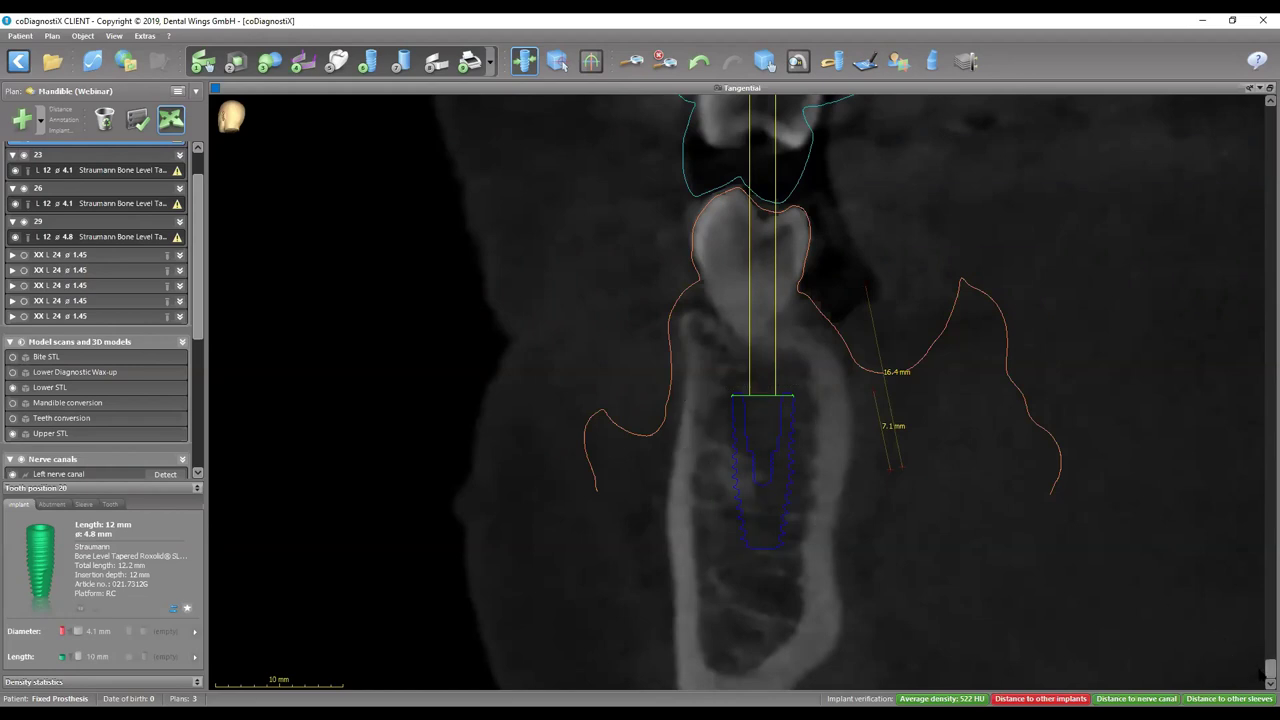
Step: Measure the distance between the nerve canal and the position 20 implant in a rotated tangential section
left_click_drag(1262, 608, 1245, 420)
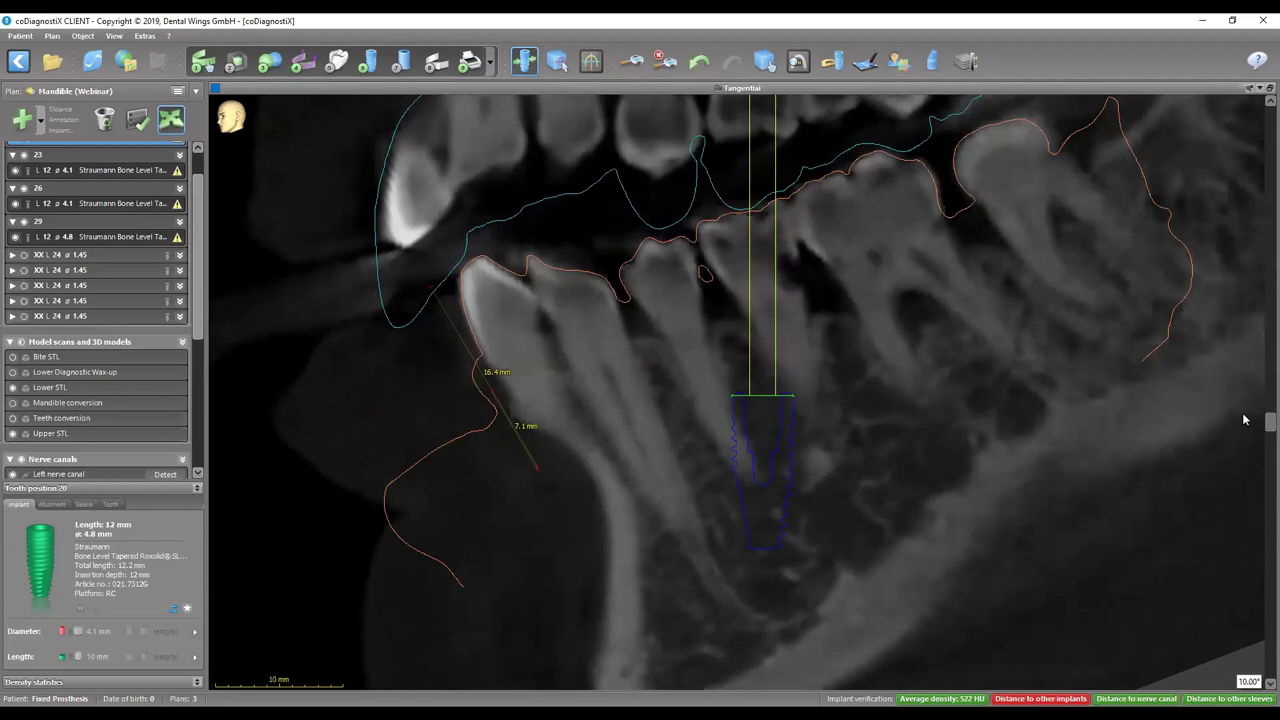
left_click_drag(1255, 322, 1261, 256)
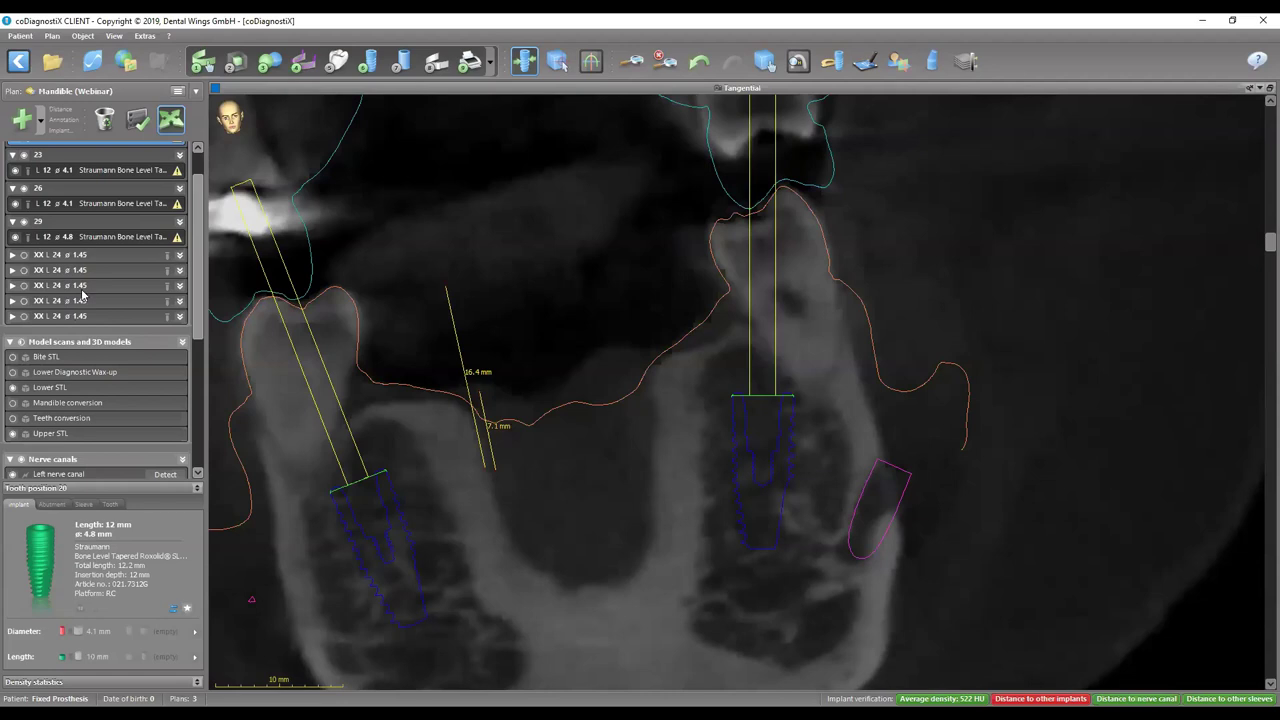
scroll(83, 293, "up", 1)
left_click(851, 491)
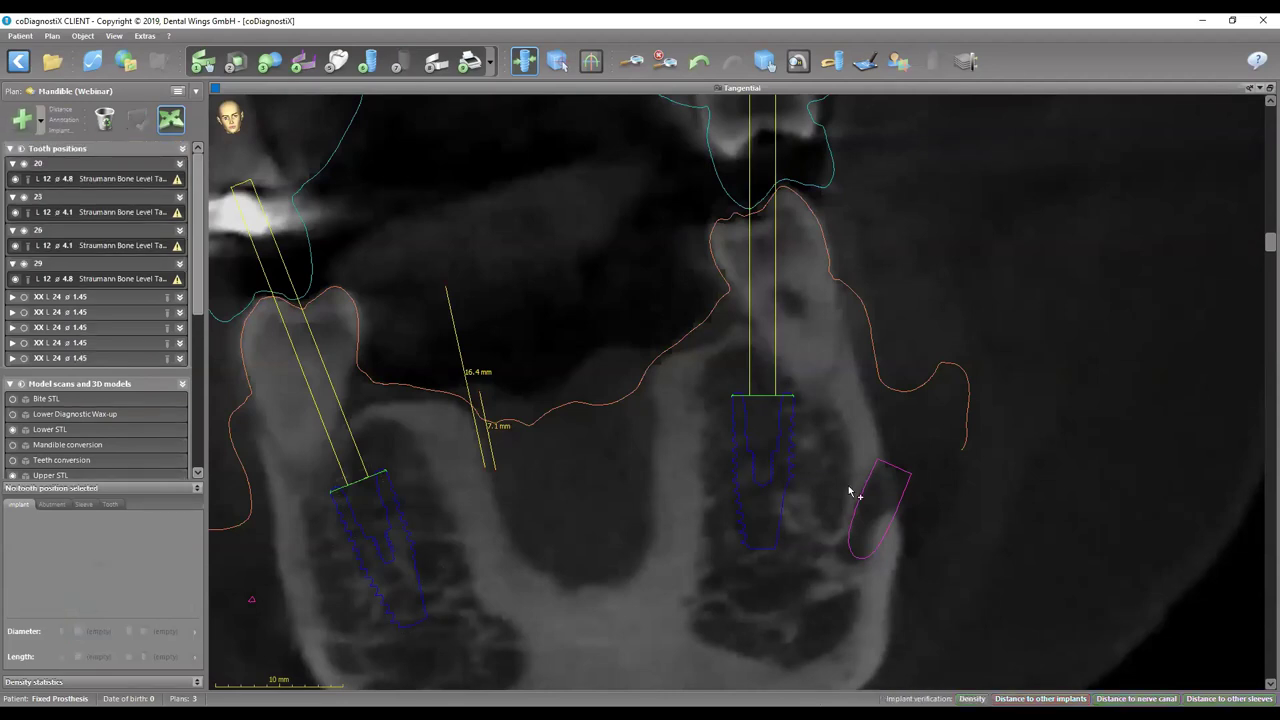
left_click_drag(855, 518, 795, 510)
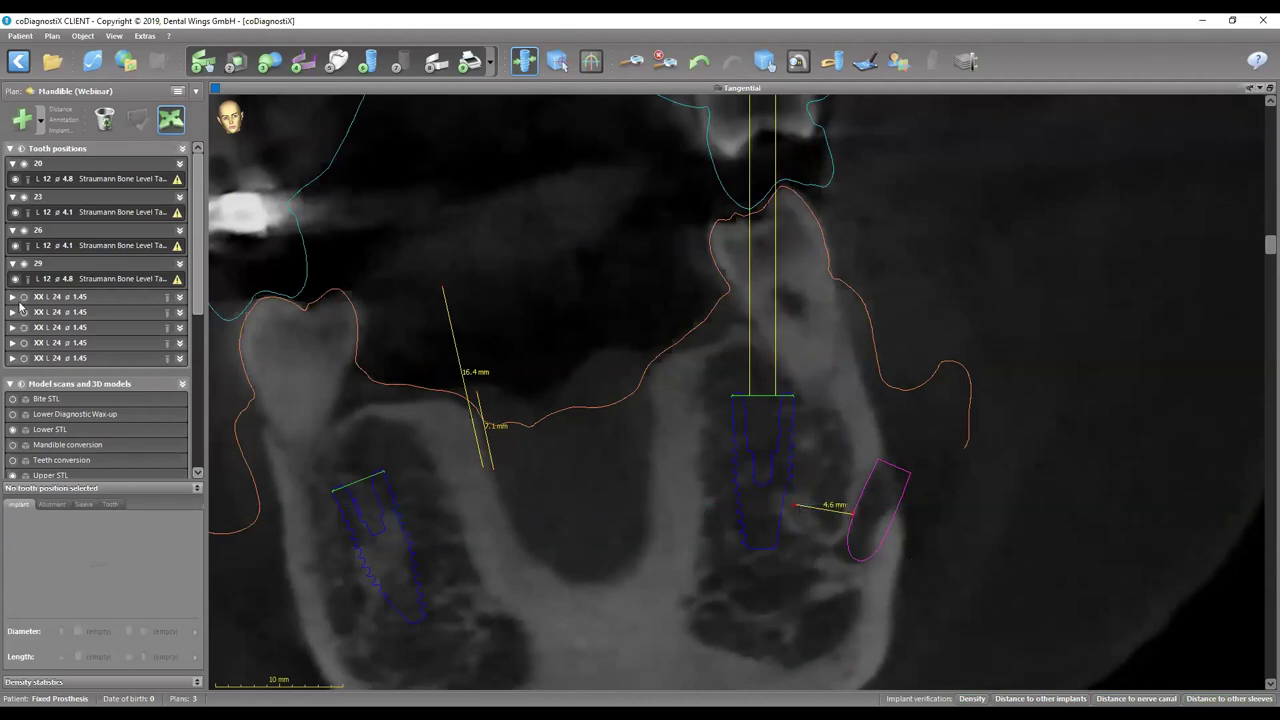
Step: Reselect the position 20 implant, examine its clearance from the nerve canal in rotated sections, and restore the multi-view layout
left_click(91, 182)
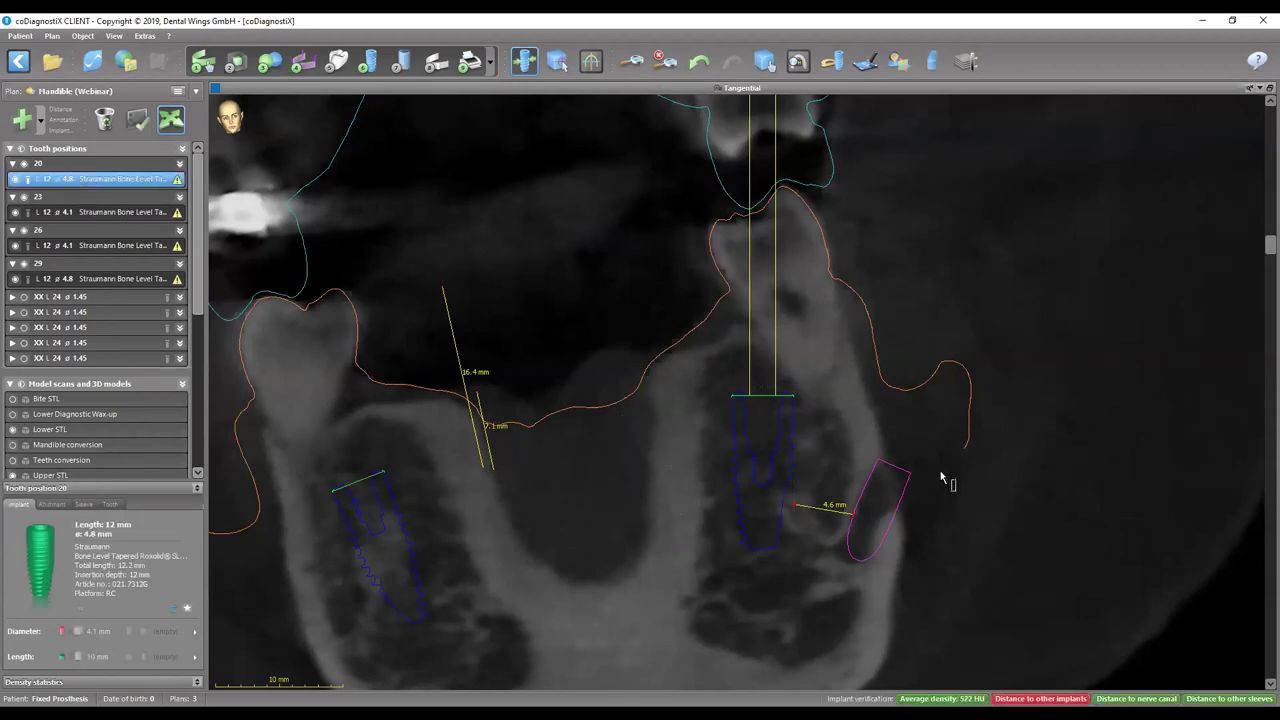
left_click_drag(937, 480, 755, 450)
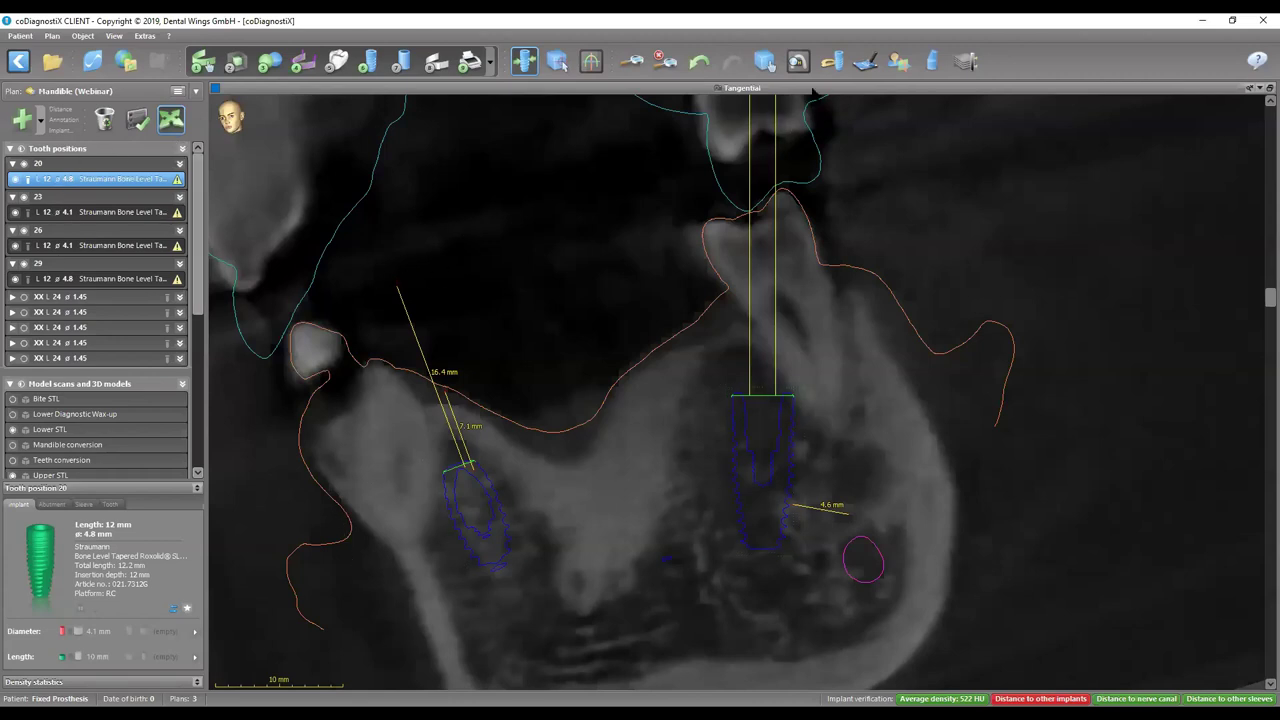
double_click(813, 90)
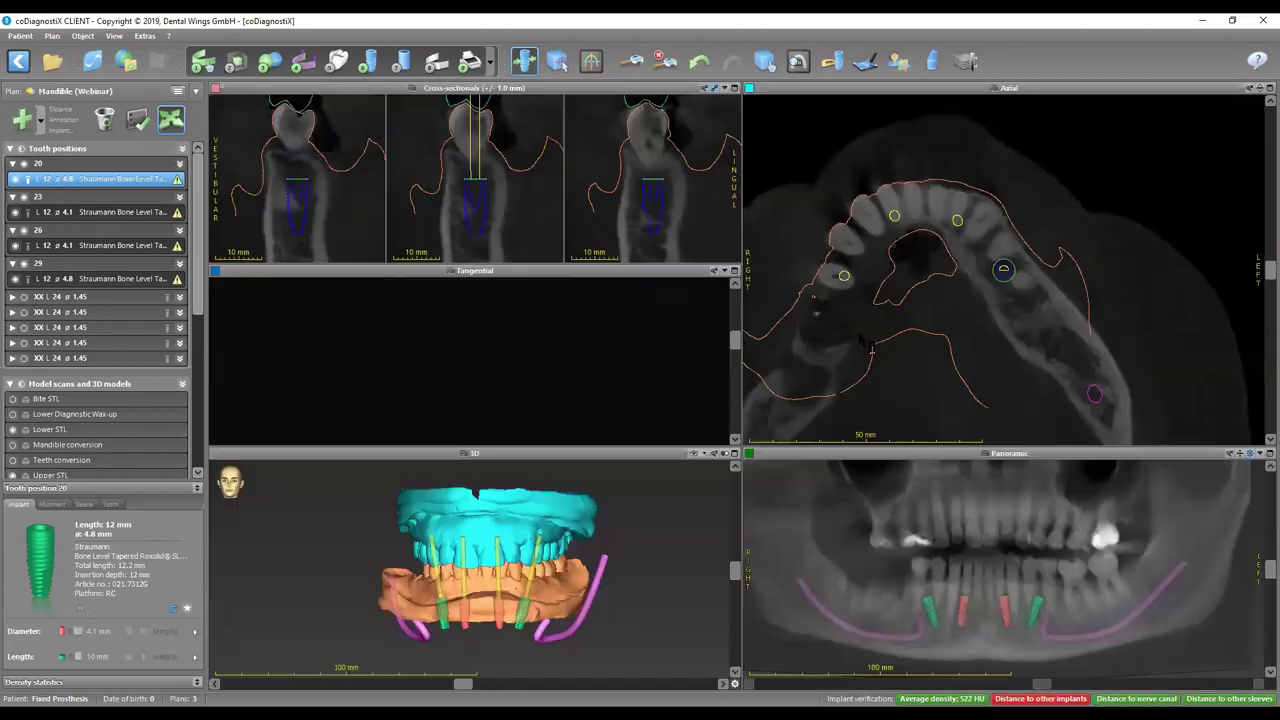
Step: Select the position 29 implant and inspect its relation to neighbouring roots, bone and the nerve canal in rotated enlarged tangential sections
left_click(77, 282)
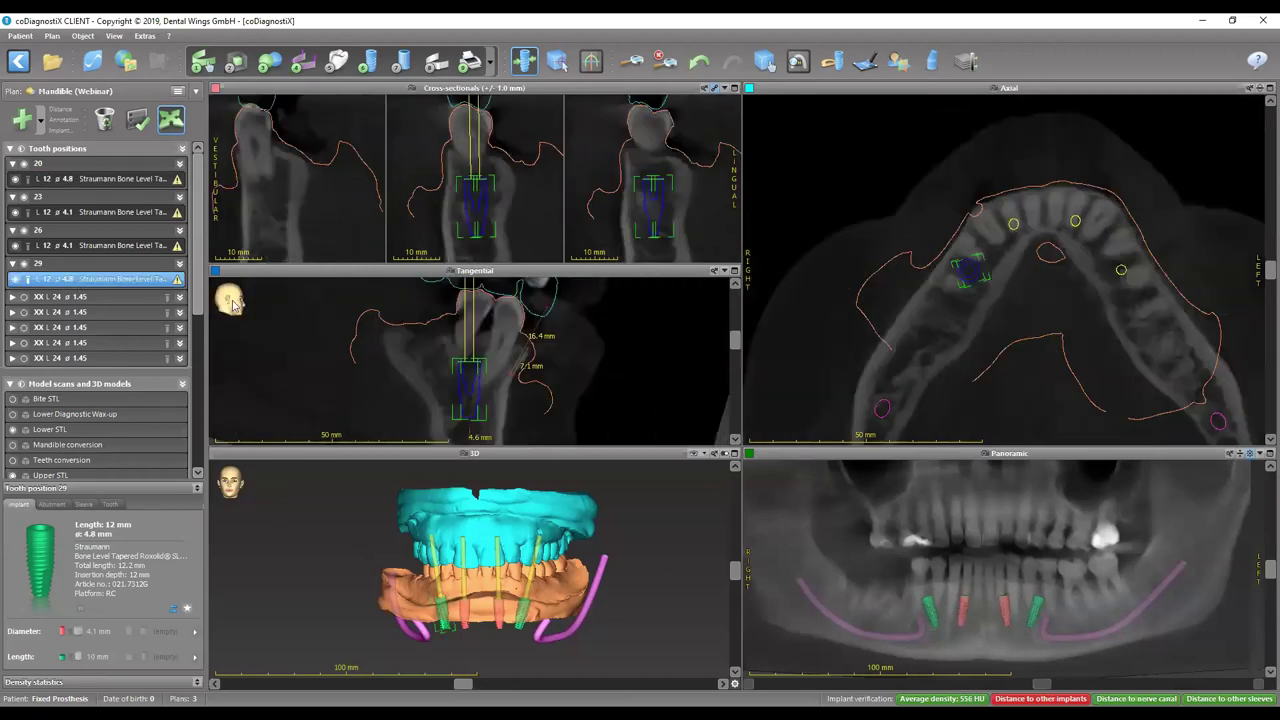
double_click(510, 274)
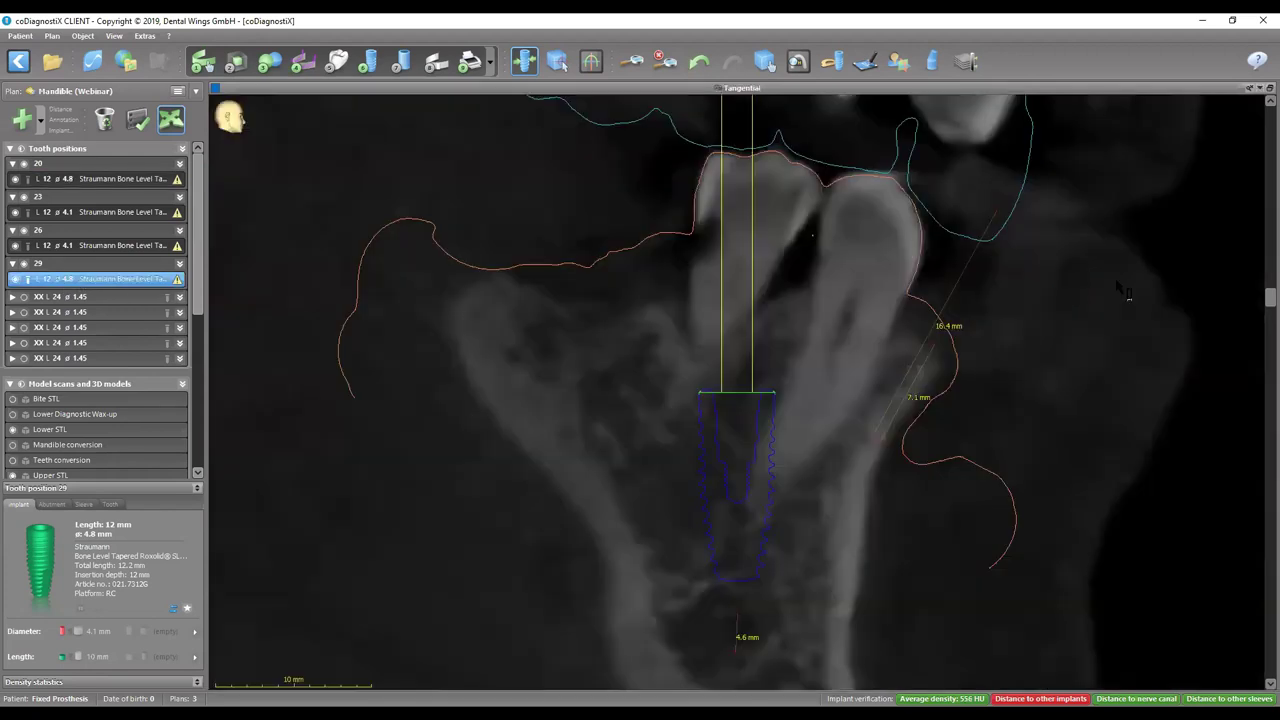
scroll(1157, 409, "down", 1)
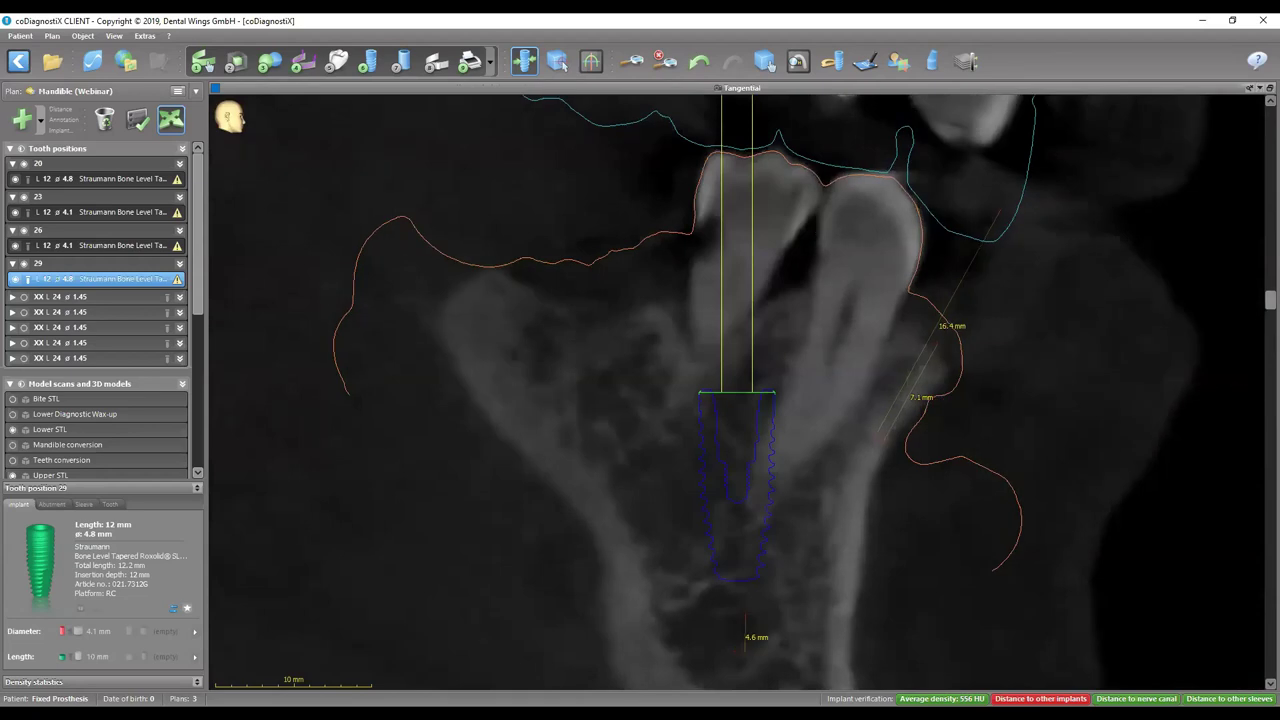
scroll(947, 413, "down", 3)
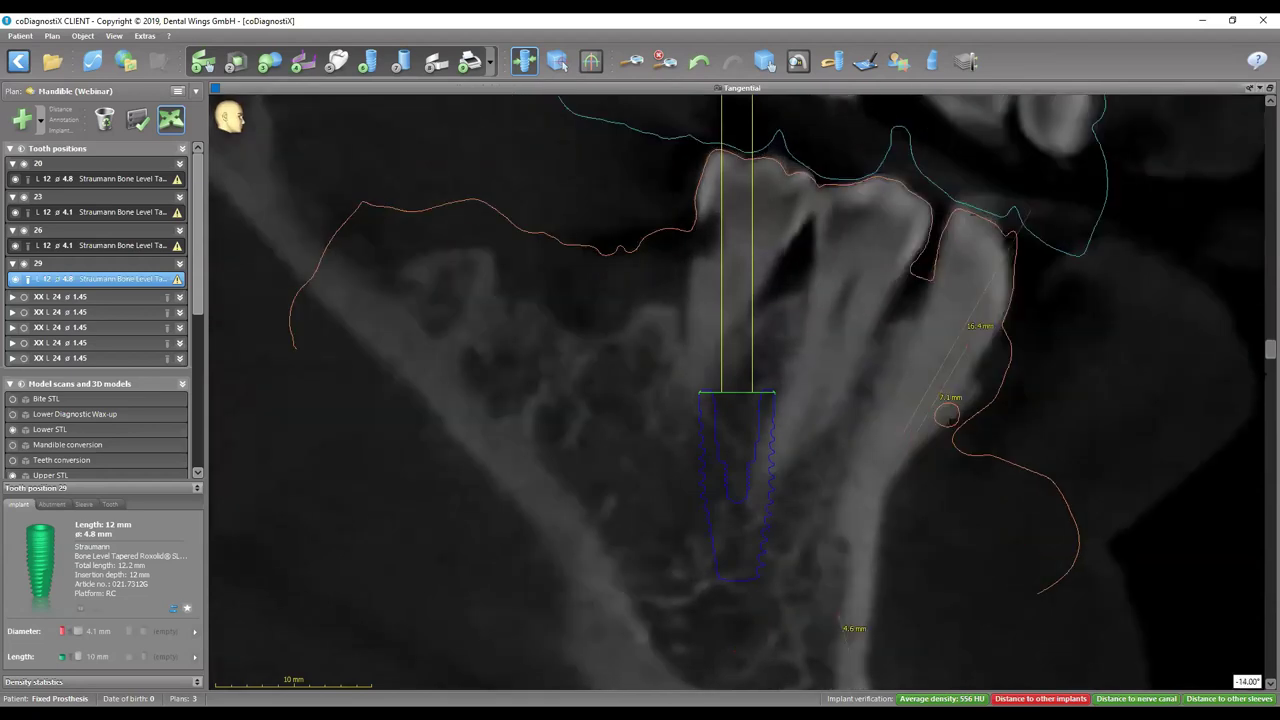
scroll(947, 414, "down", 10)
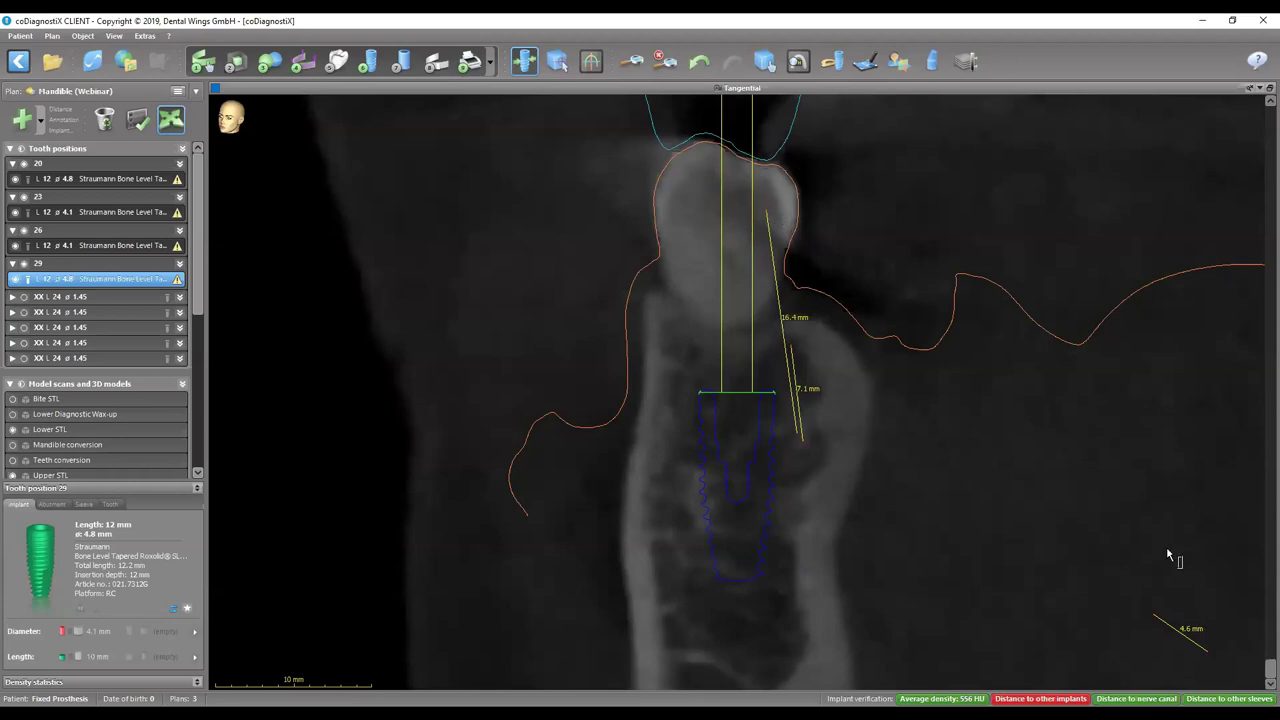
left_click_drag(1261, 610, 1257, 434)
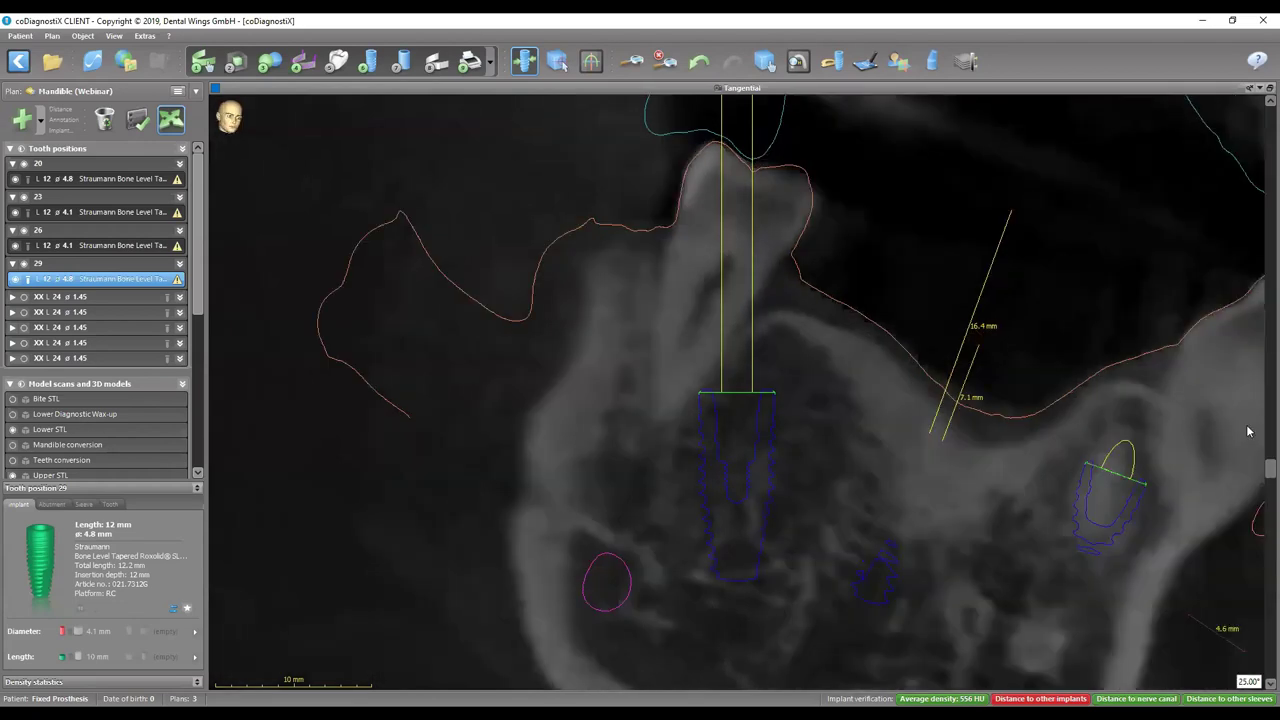
double_click(813, 91)
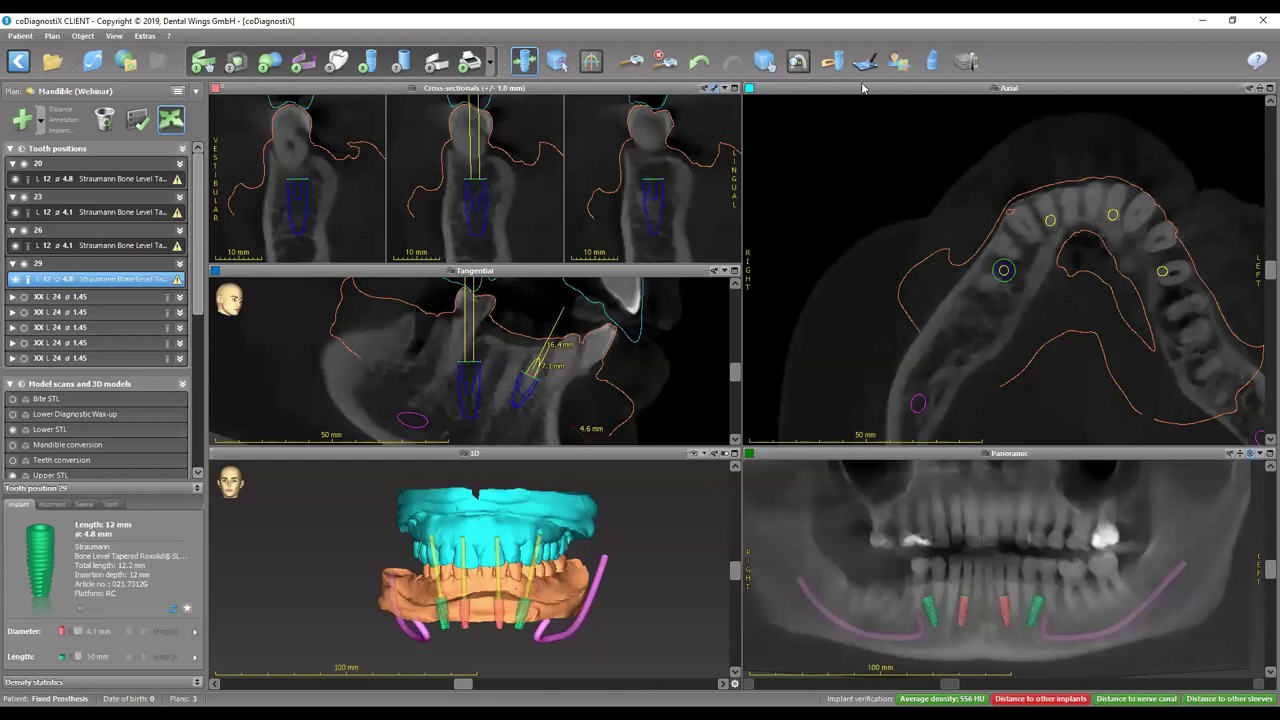
Step: Check the angles of the other implants and fixation pins relative to the position 29 implant
left_click(830, 65)
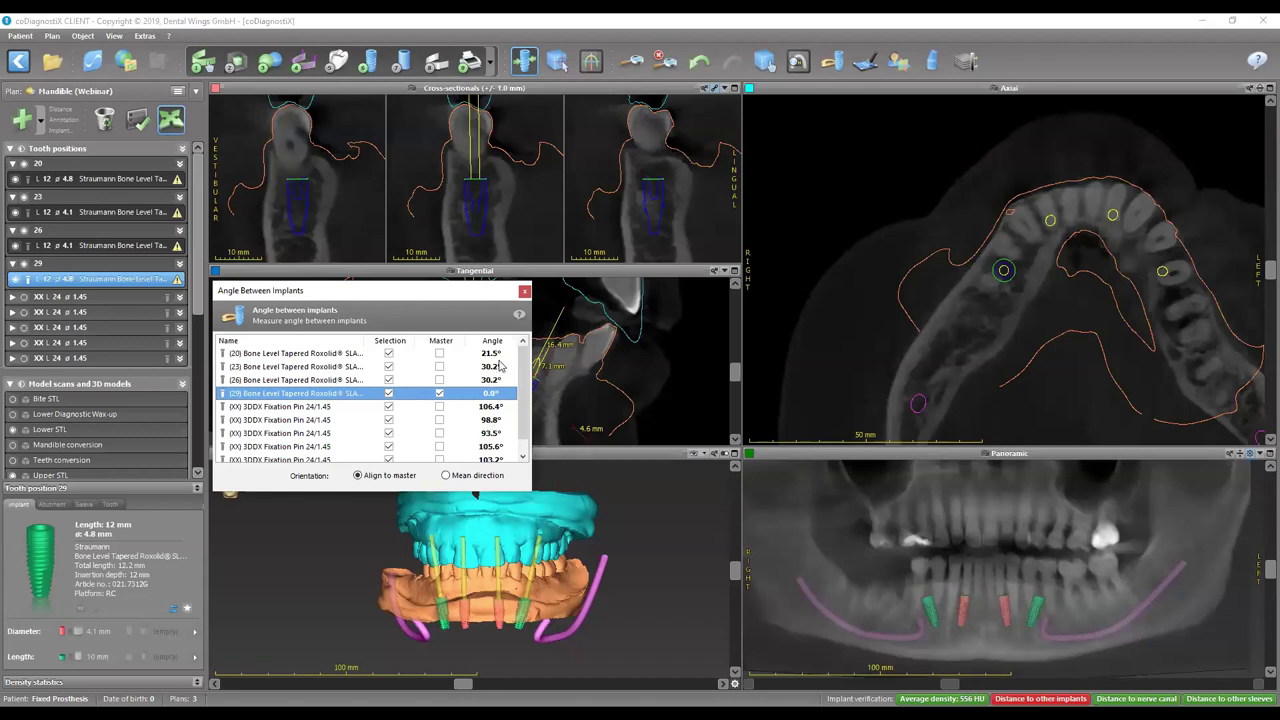
left_click(524, 291)
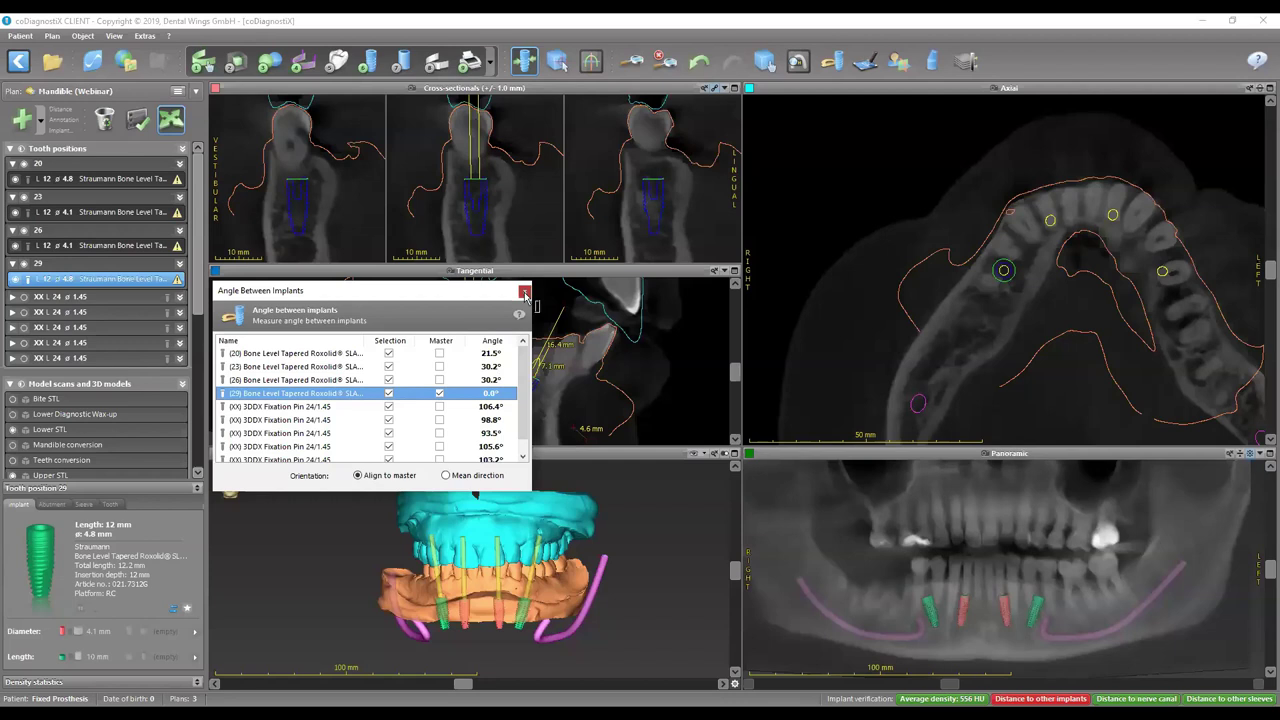
Step: Start adding an abutment to the position 20 implant and filter the abutment database to screw-retained types
left_click(113, 179)
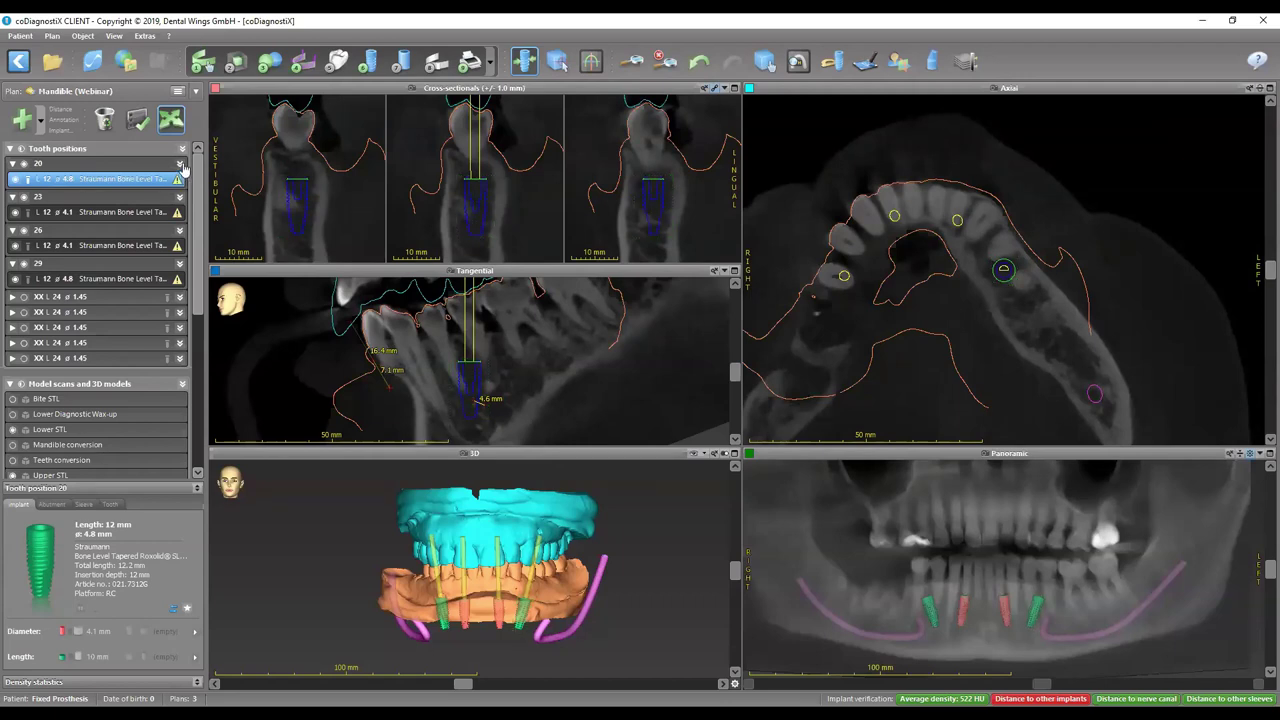
right_click(182, 167)
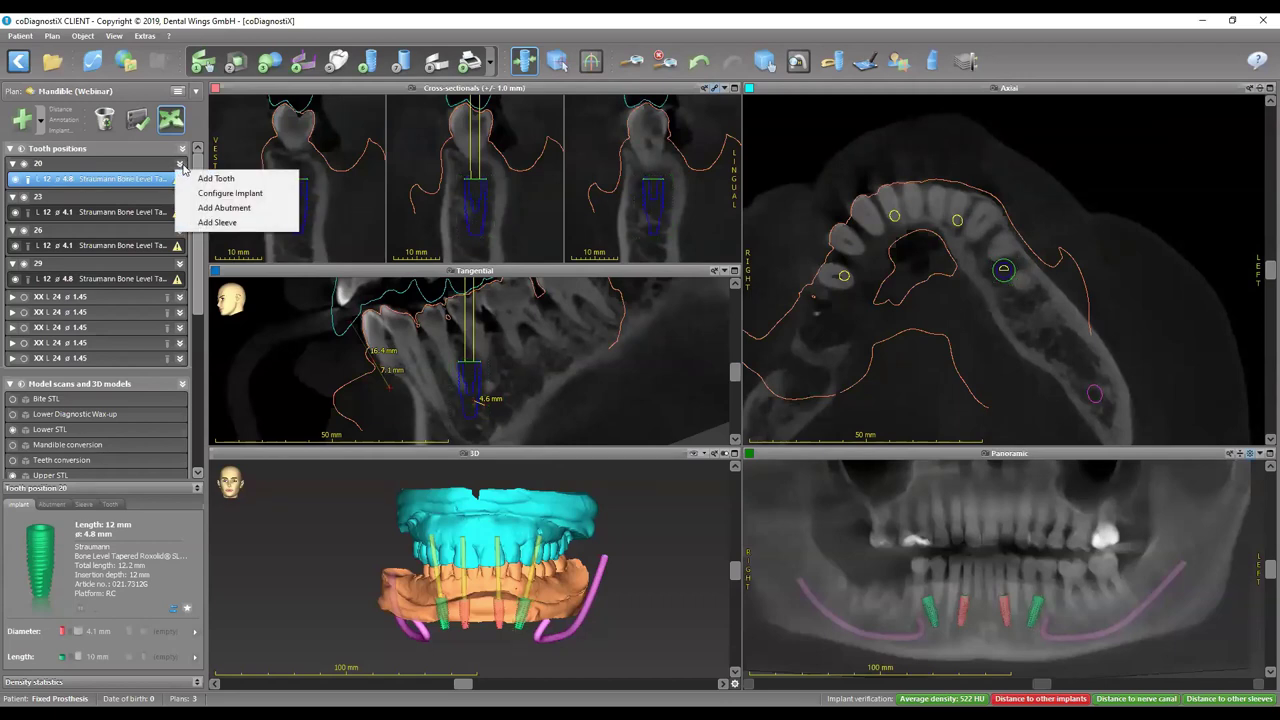
left_click(215, 208)
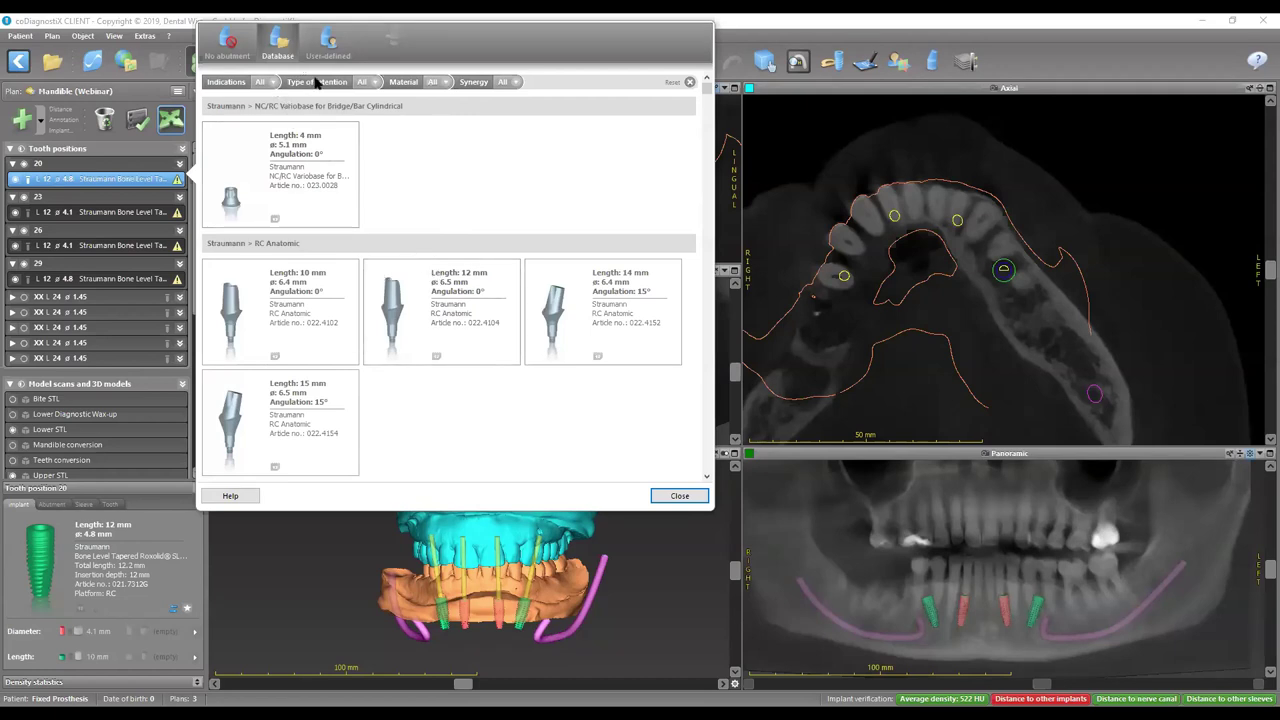
left_click(367, 82)
left_click(400, 132)
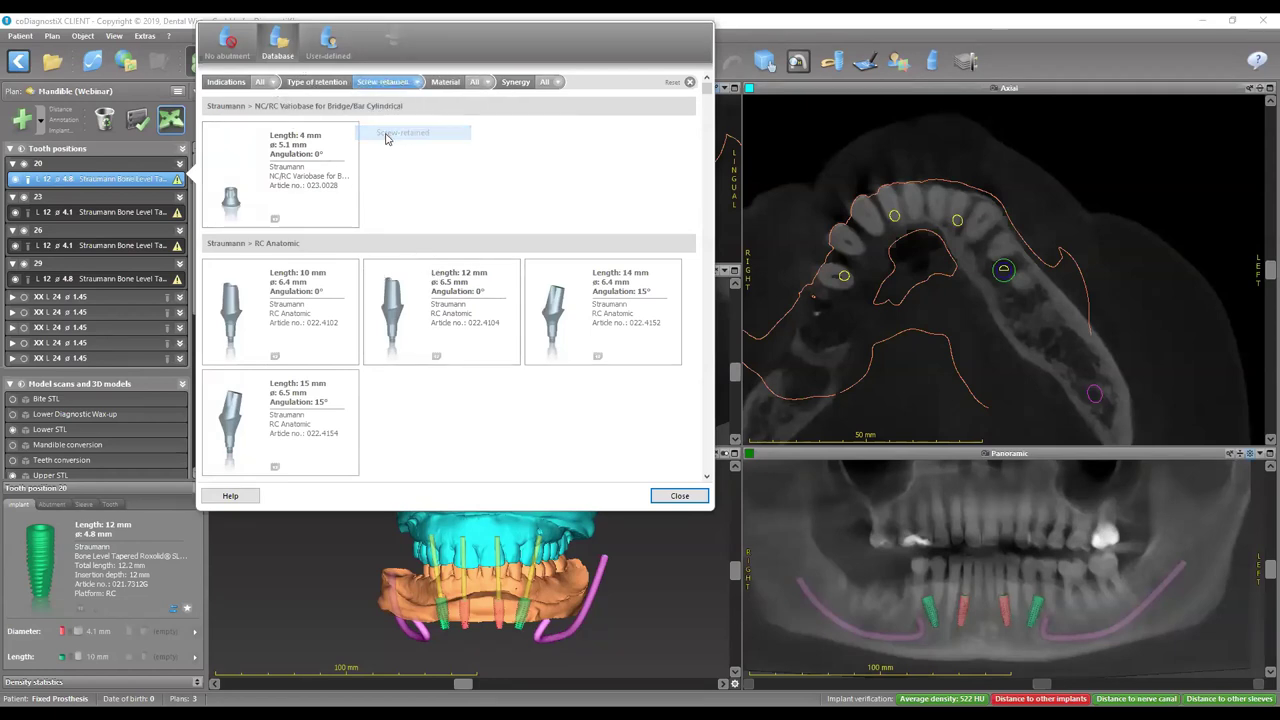
left_click(400, 82)
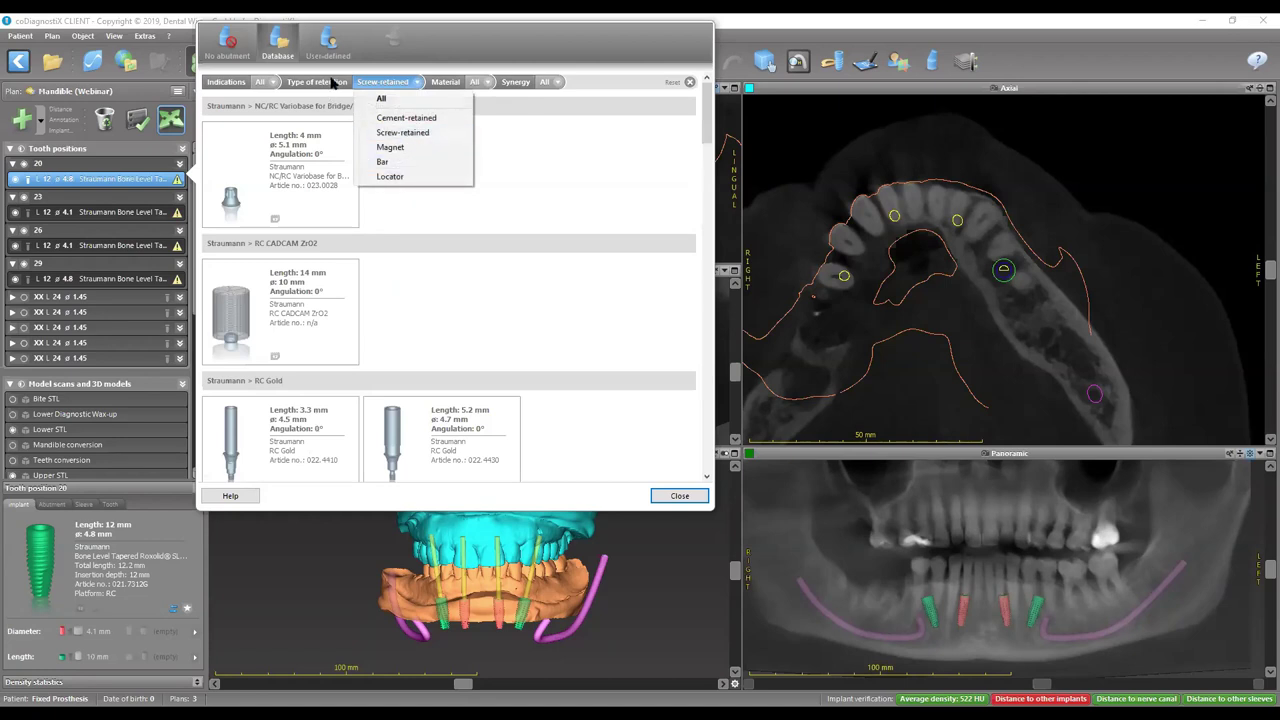
left_click(320, 194)
Step: Assign the 4 mm, 30° Straumann RC screw-retained angled abutment, type A, to position 20 and check its dataset alignment
scroll(452, 247, "down", 10)
scroll(452, 247, "down", 10)
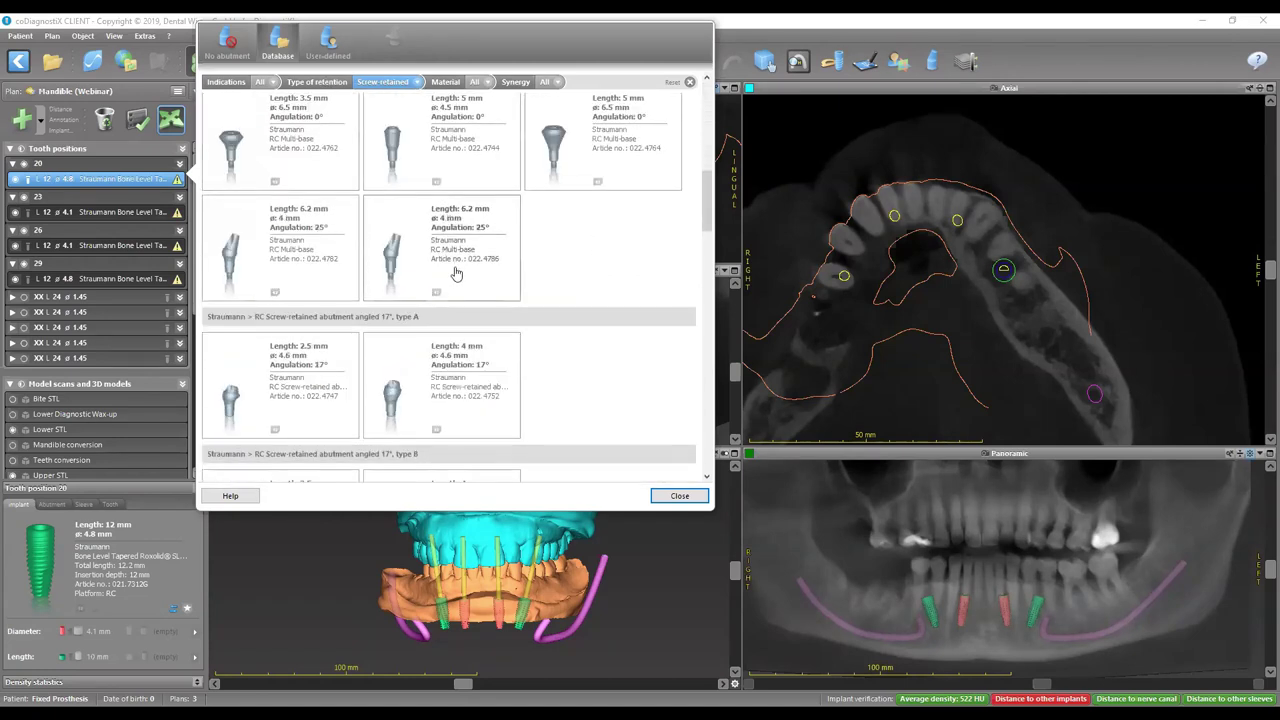
scroll(435, 236, "up", 1)
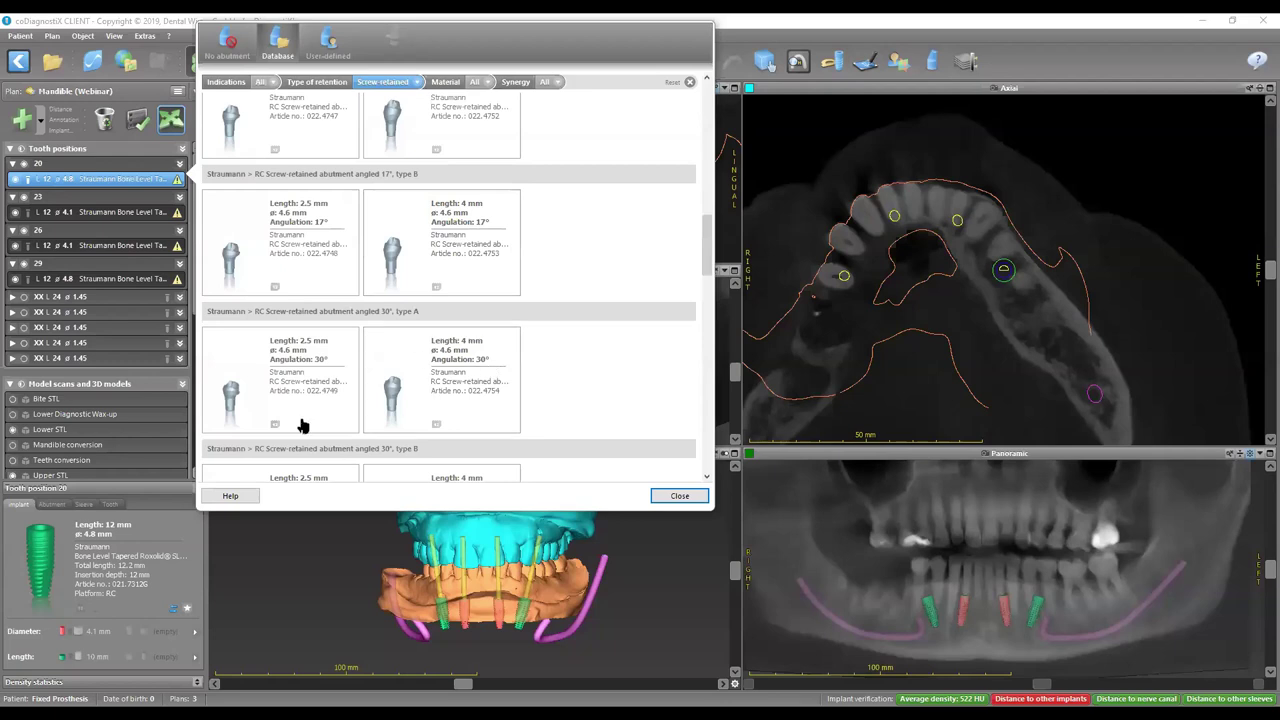
left_click(428, 368)
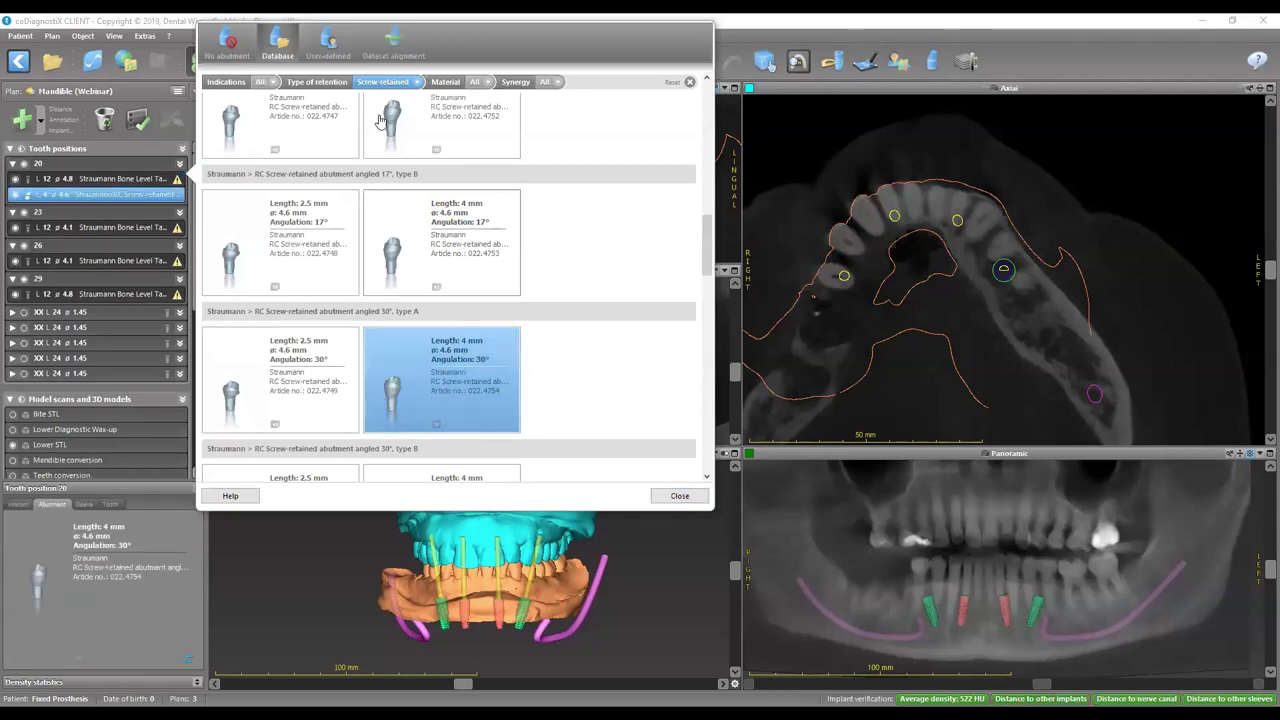
left_click(336, 41)
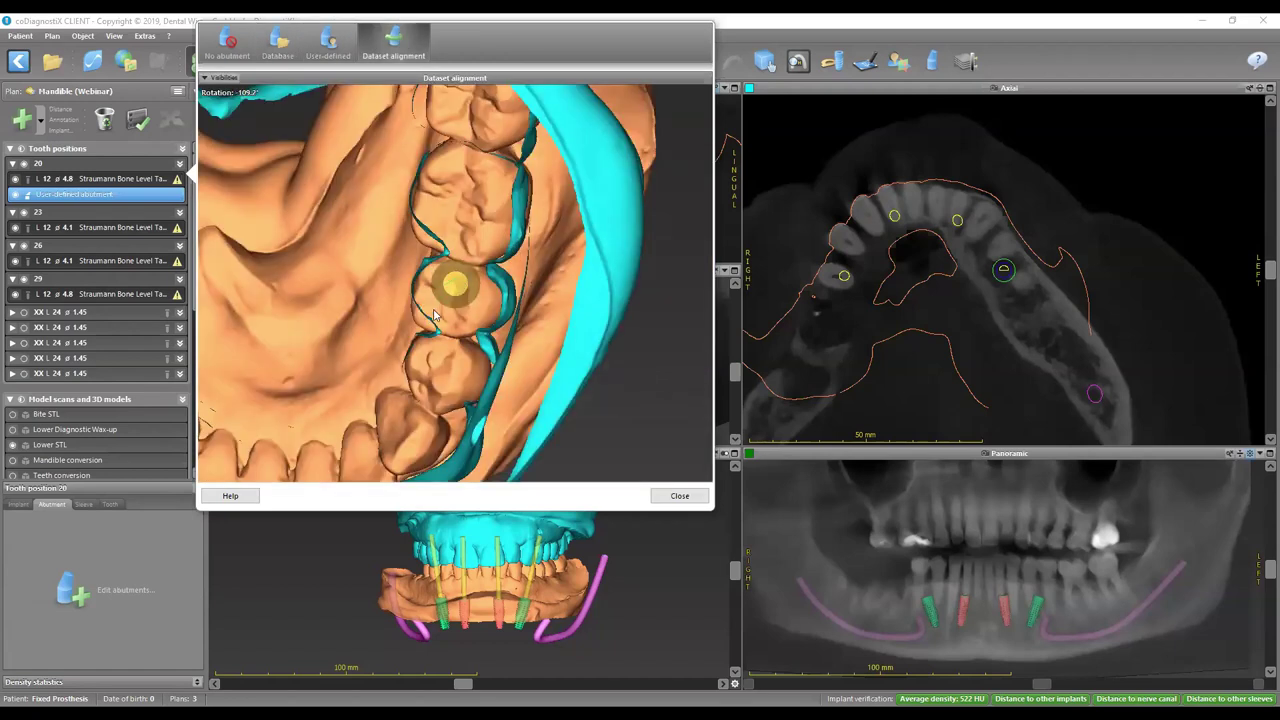
left_click(279, 38)
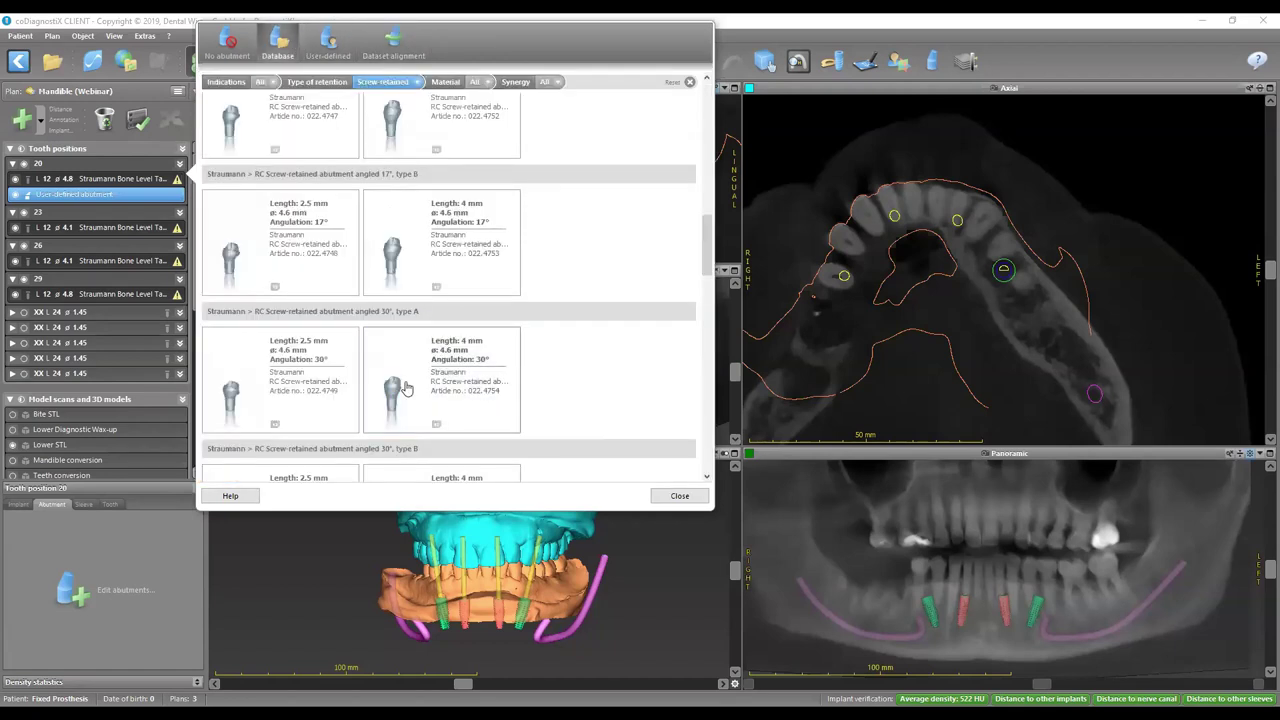
left_click(445, 355)
left_click(390, 42)
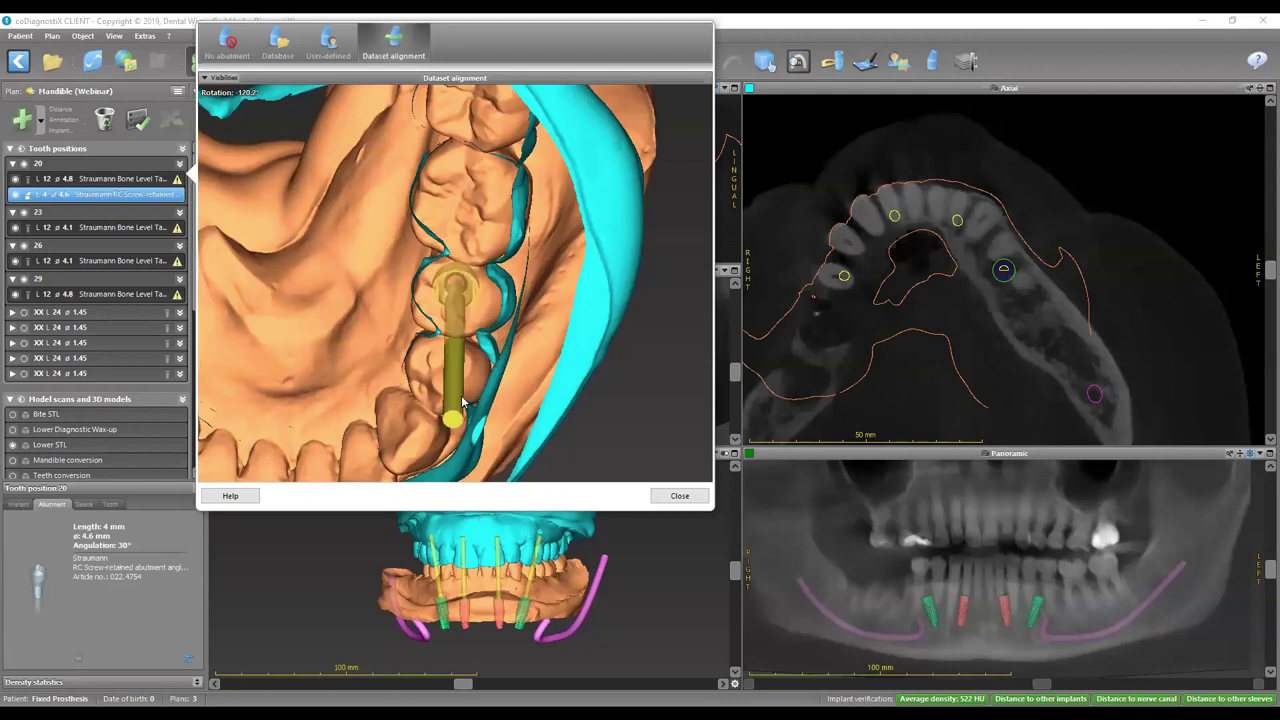
left_click(680, 496)
Step: Hide the Upper STL scan and show the position 20 angled abutment from the side in an enlarged 3D view
scroll(10, 455, "down", 1)
left_click(12, 449)
left_click(764, 61)
left_click_drag(806, 364, 665, 362)
scroll(838, 468, "up", 1)
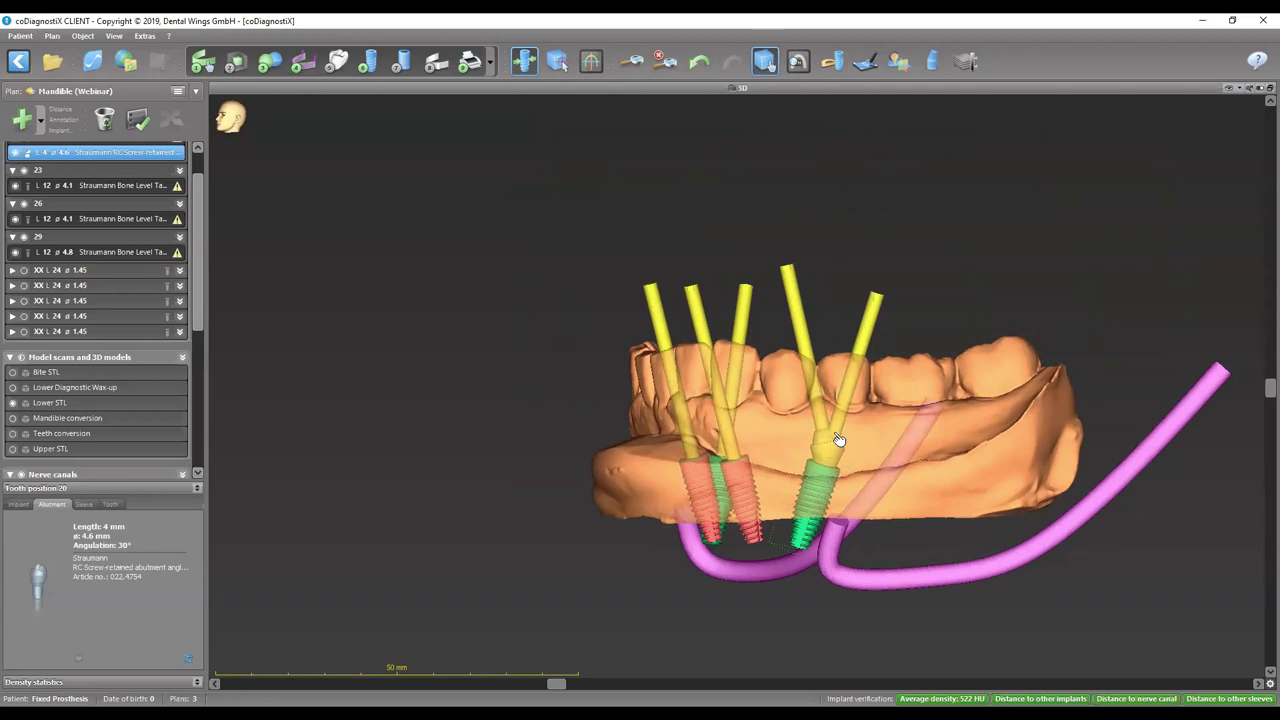
Step: Inspect where the position 20 abutment and implant axes exit the lower teeth from lateral, occlusal and frontal 3D views
scroll(838, 440, "up", 1)
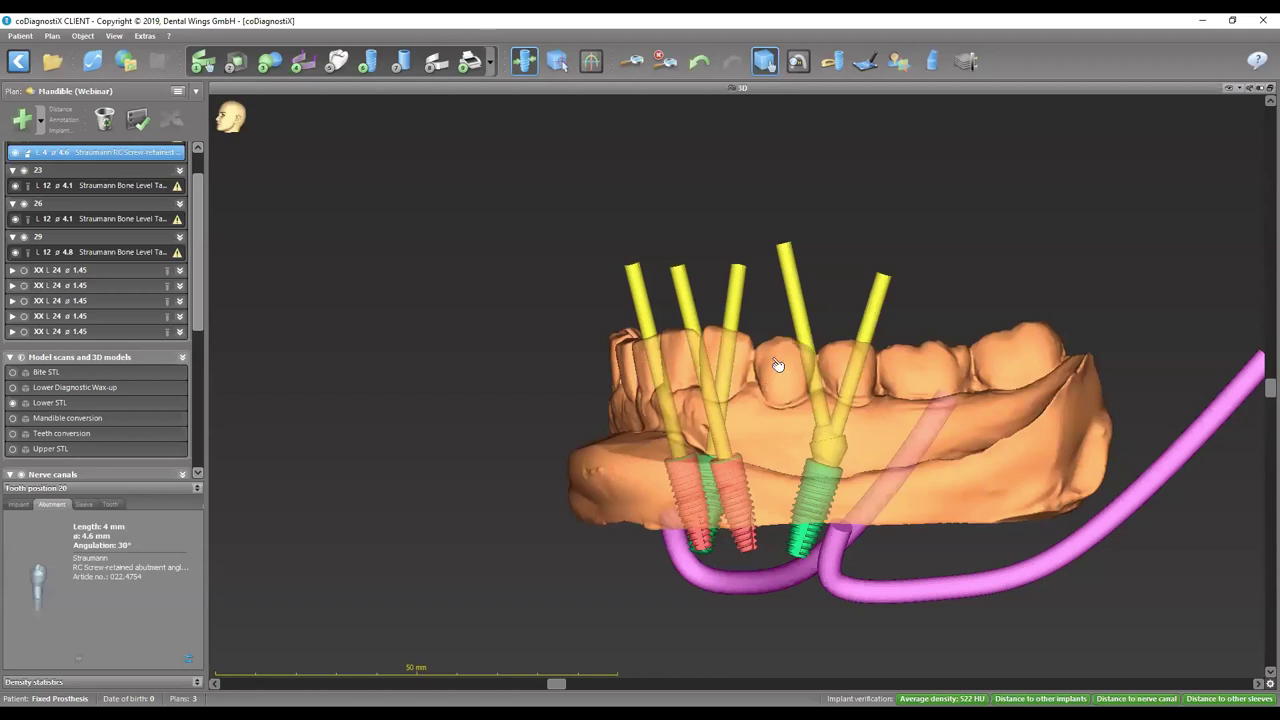
left_click_drag(826, 404, 997, 640)
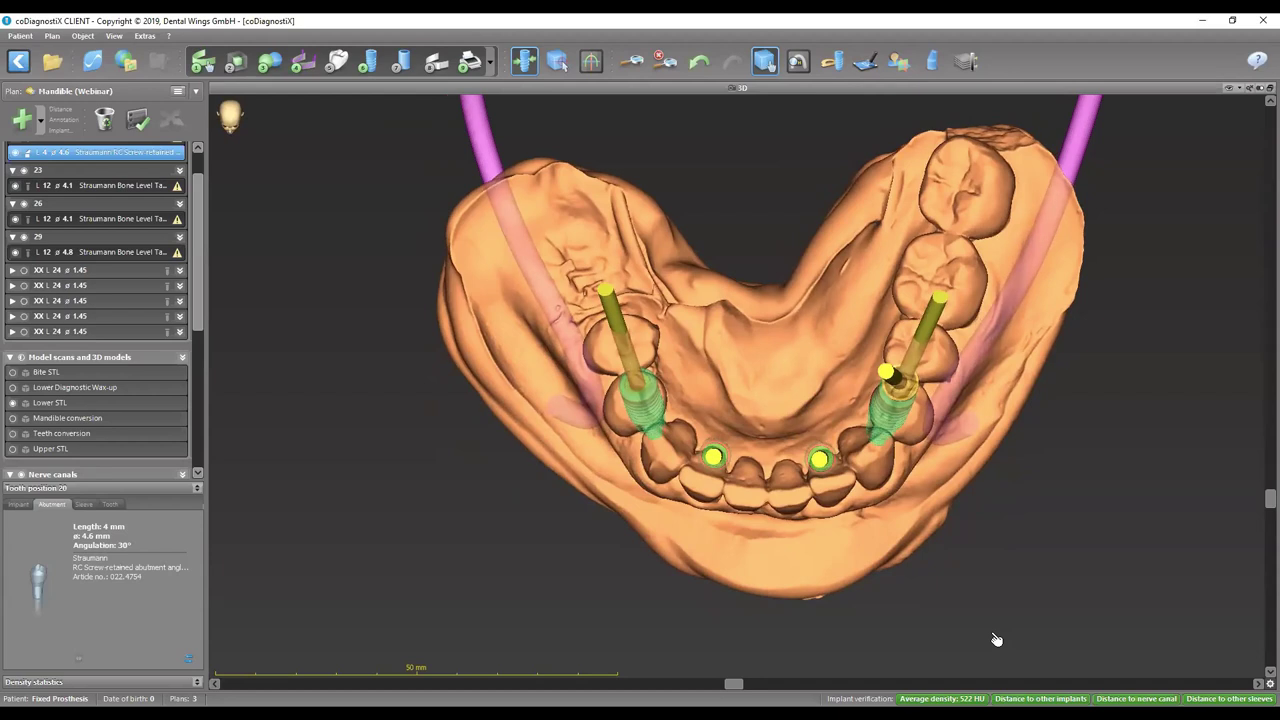
left_click_drag(960, 591, 745, 430)
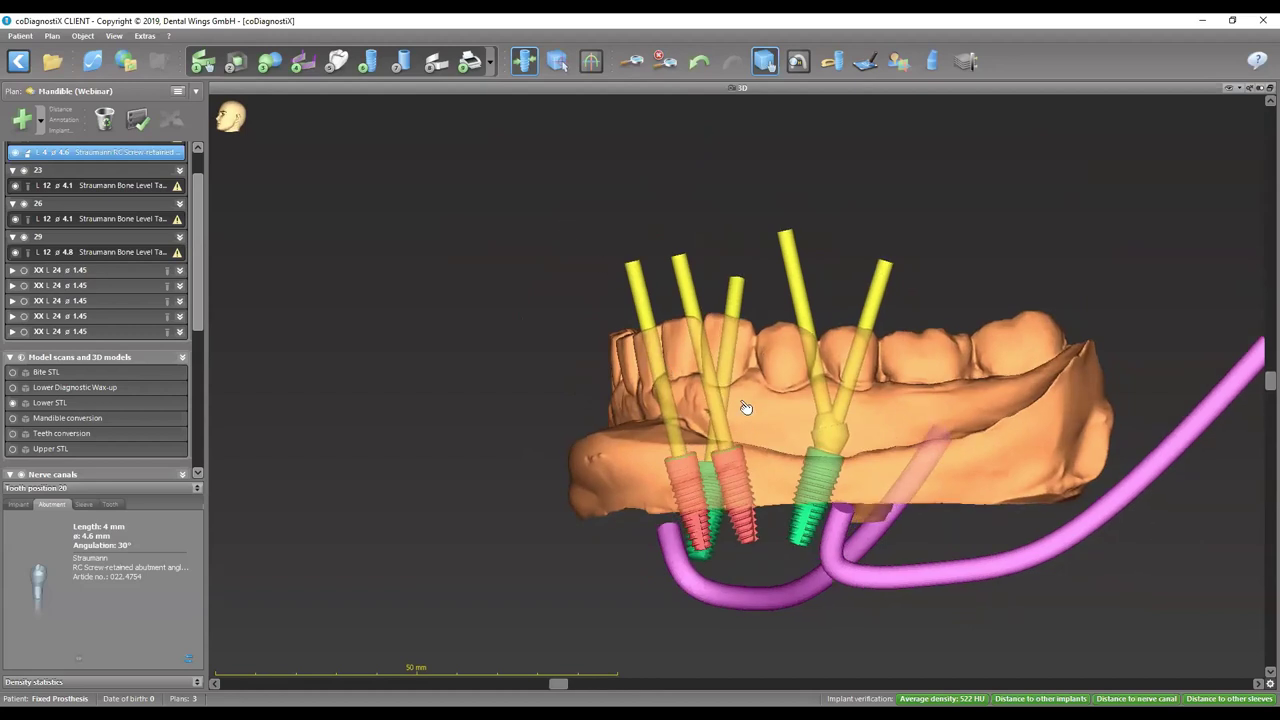
left_click_drag(800, 398, 802, 358)
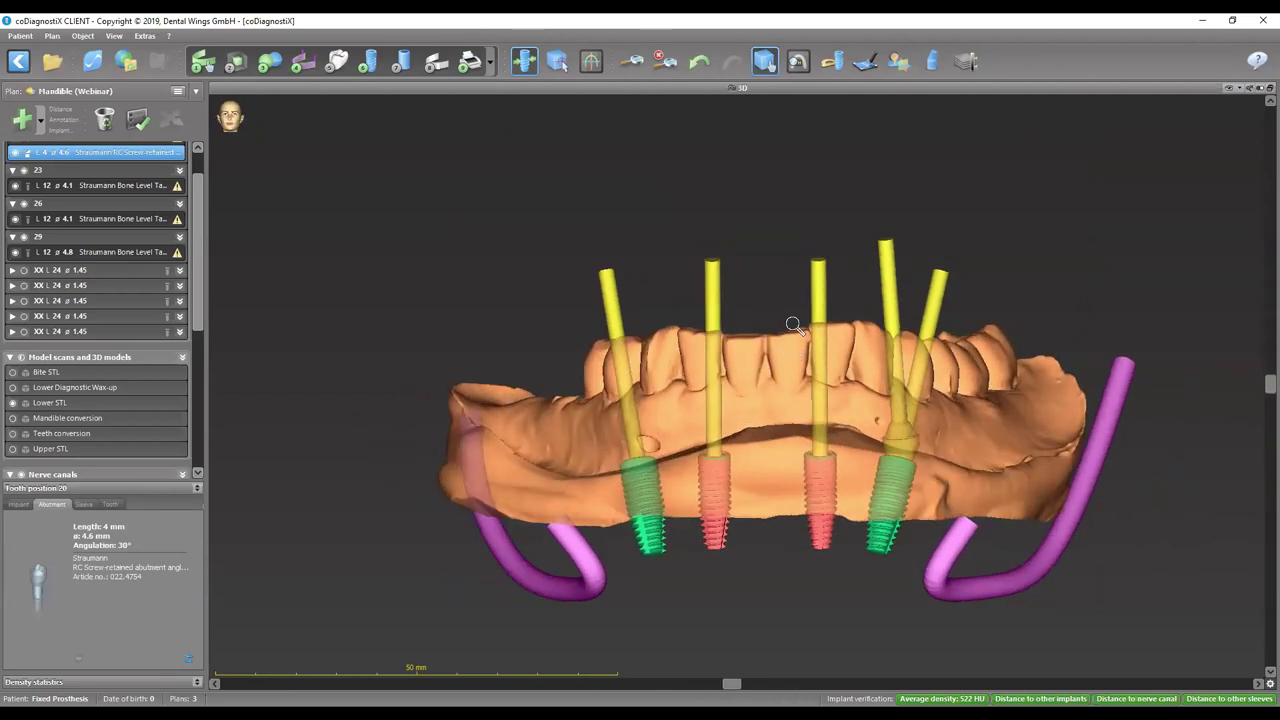
scroll(793, 325, "down", 2)
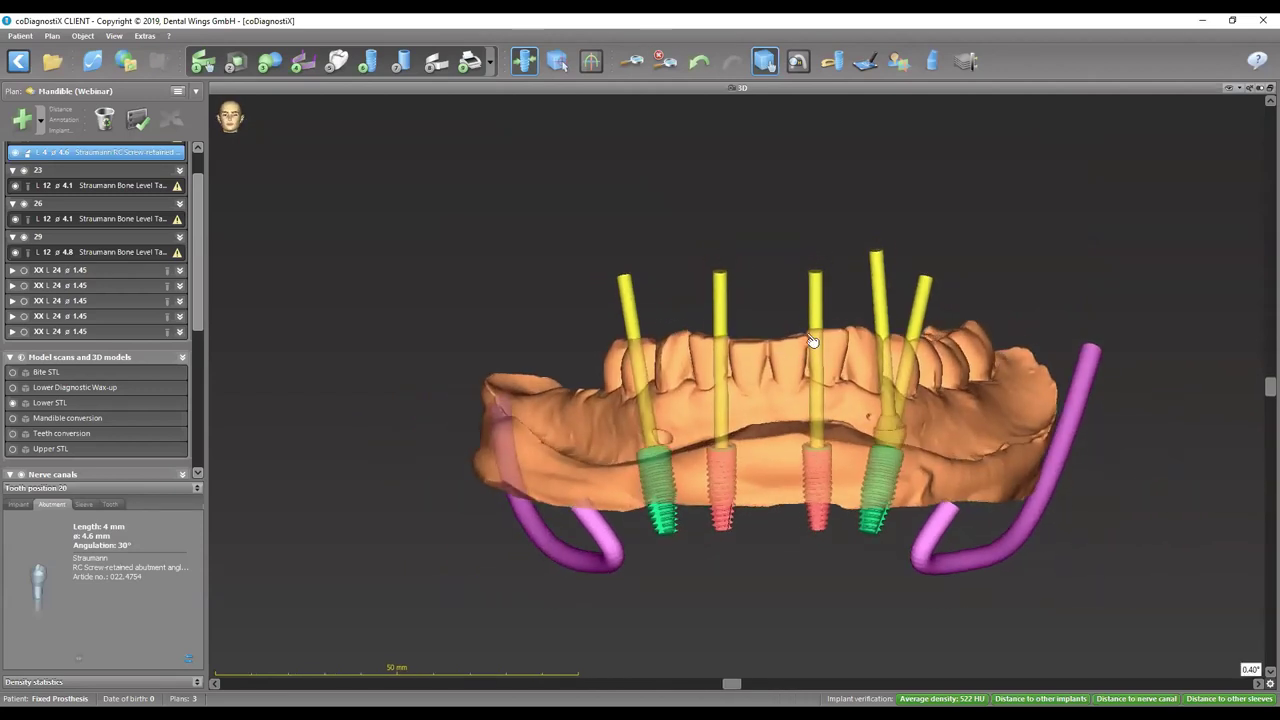
Step: Restore the multi-view layout and turn off alignment of the section views to the selected implant's axis
double_click(766, 87)
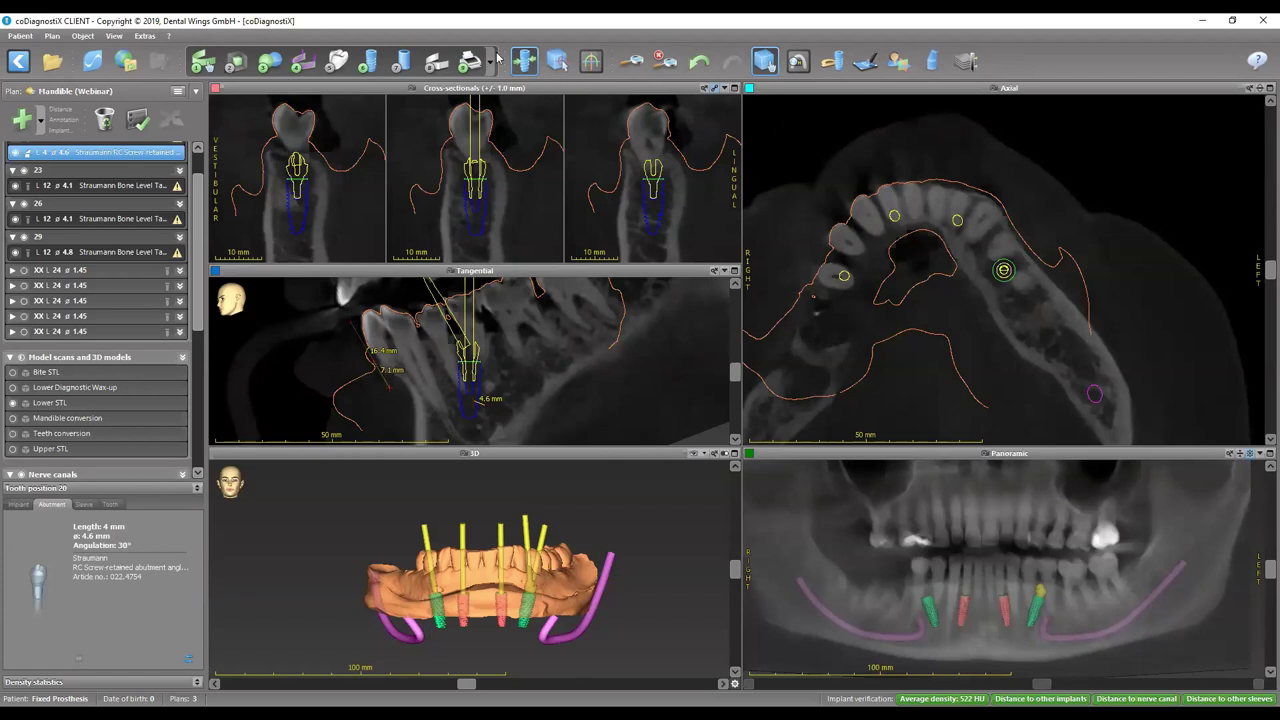
left_click(577, 113)
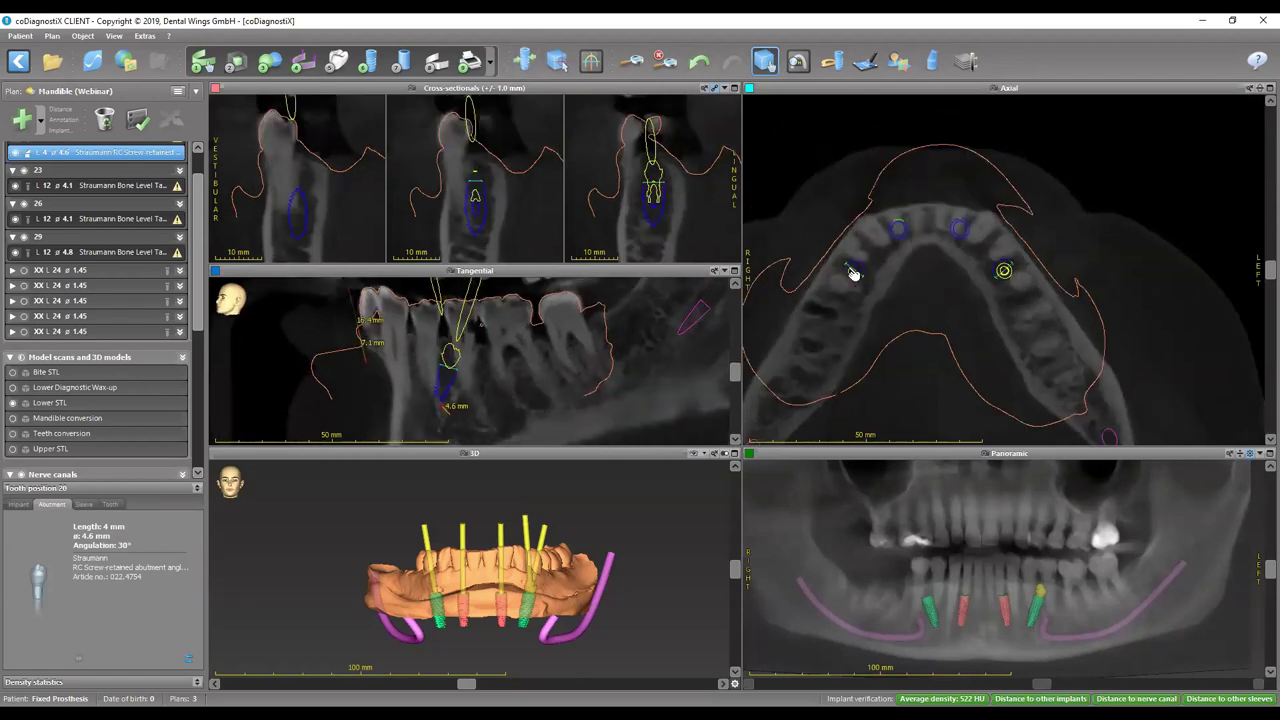
Step: Enlarge the axial view and draw a horizontal distance line through the anterior implants at positions 23 and 26
double_click(1030, 90)
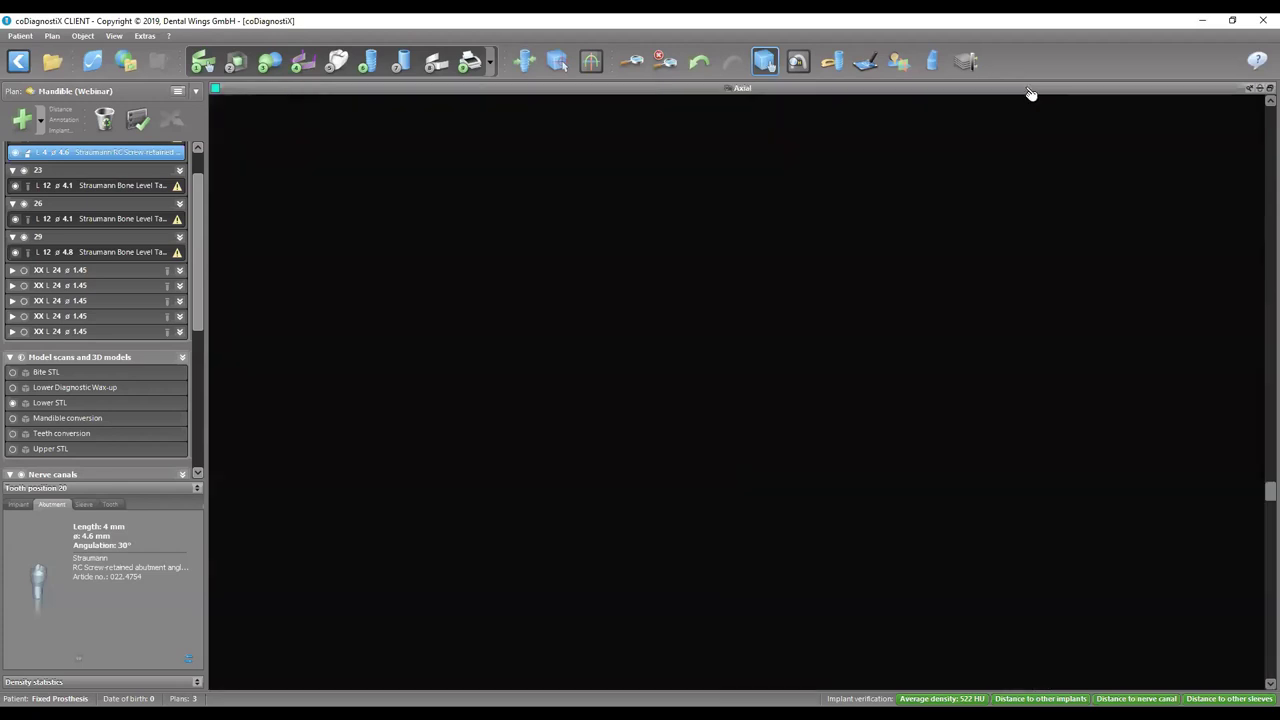
left_click_drag(787, 260, 857, 234)
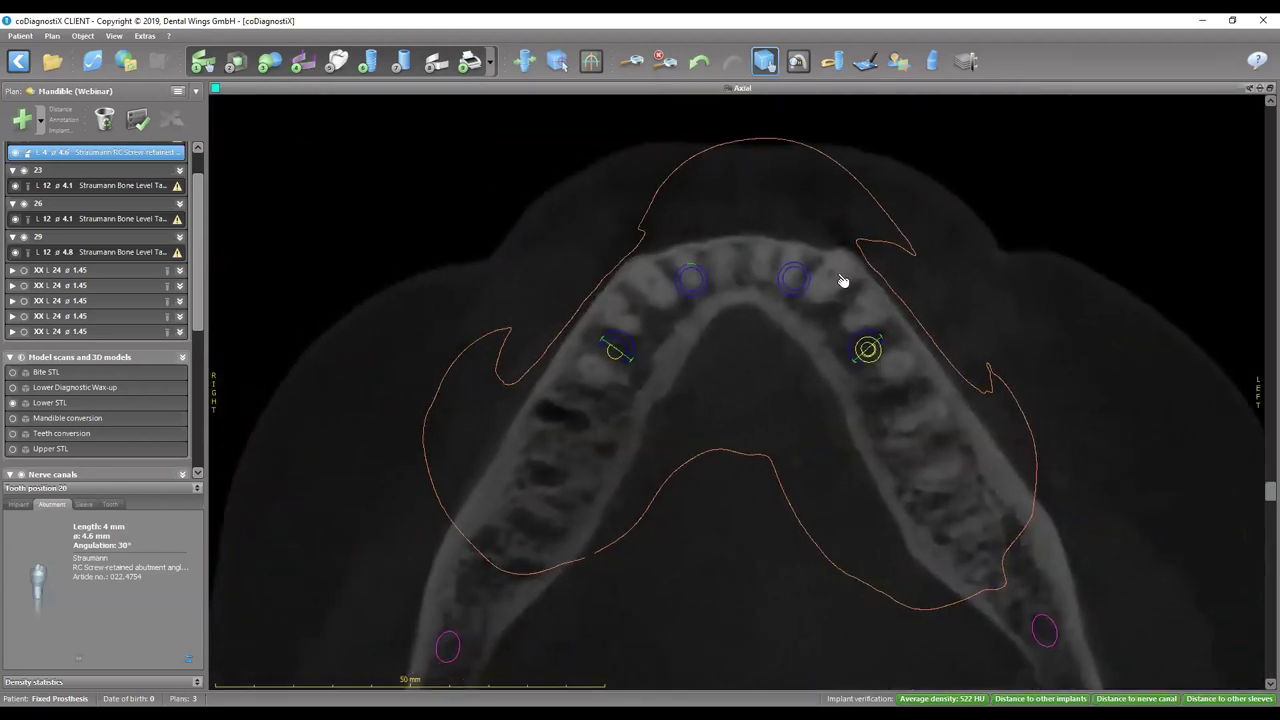
scroll(846, 280, "down", 3)
scroll(814, 303, "down", 3)
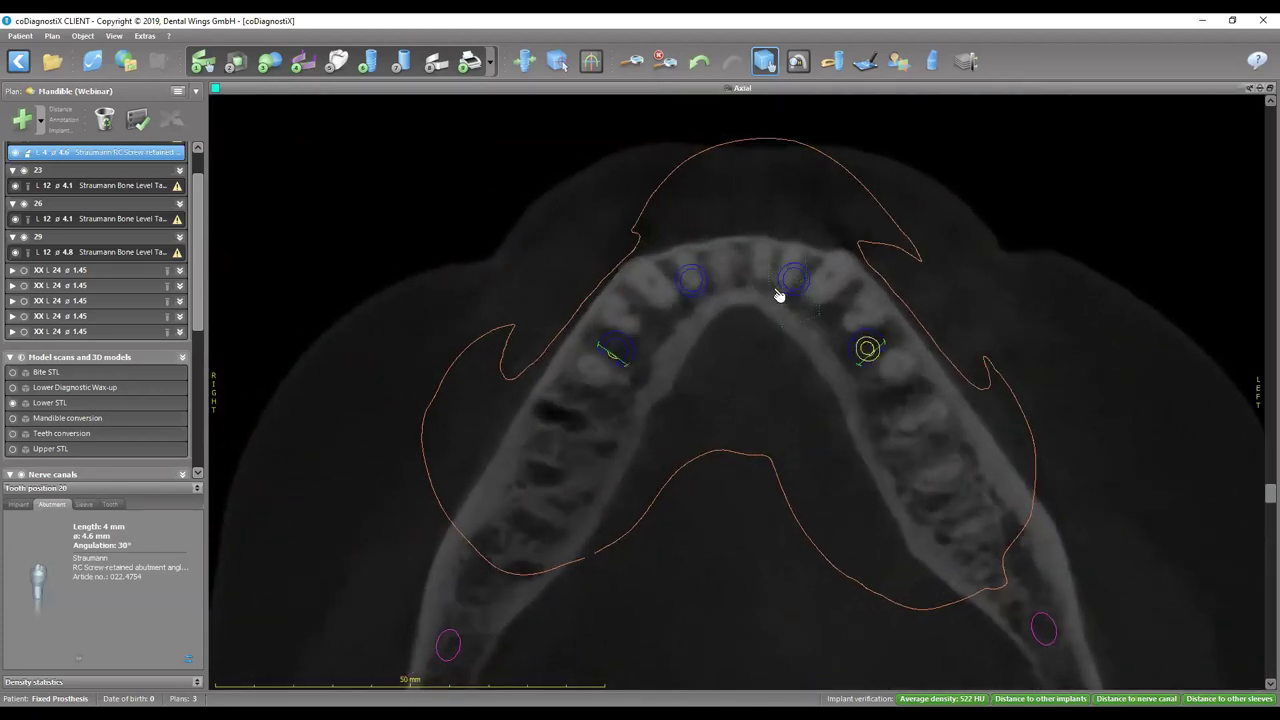
key("Escape")
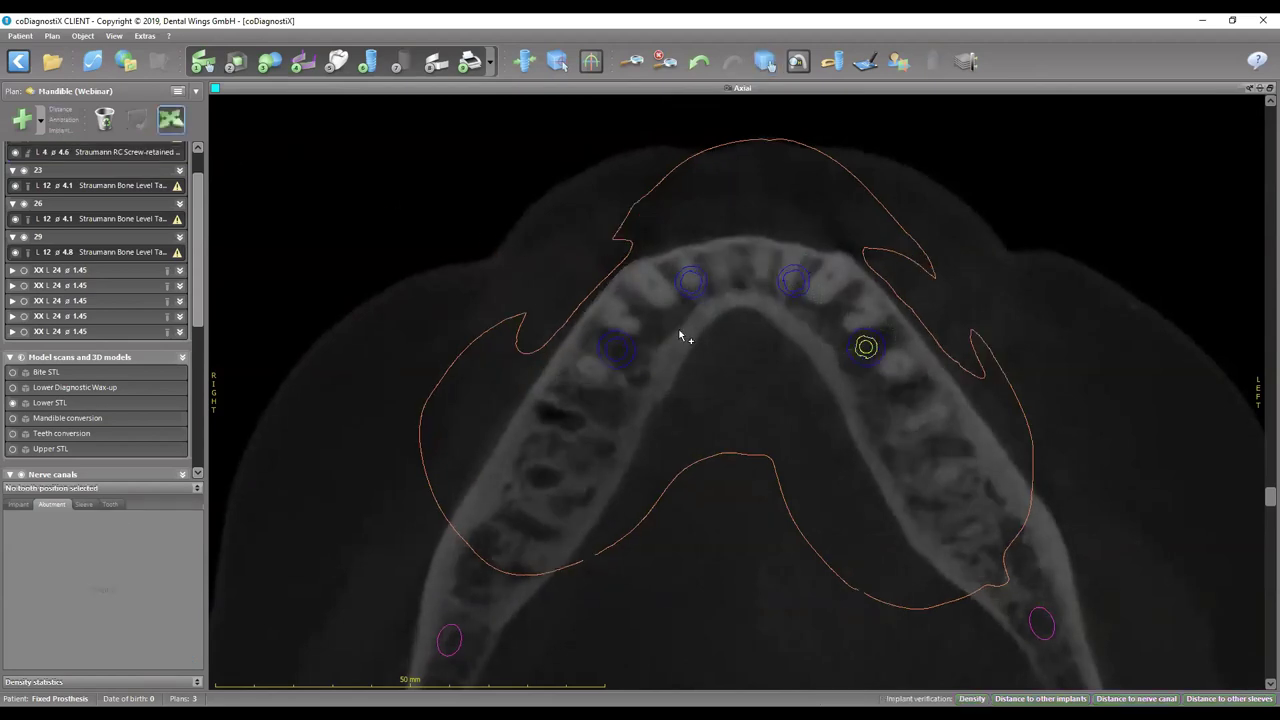
left_click(655, 285)
left_click_drag(655, 285, 841, 286)
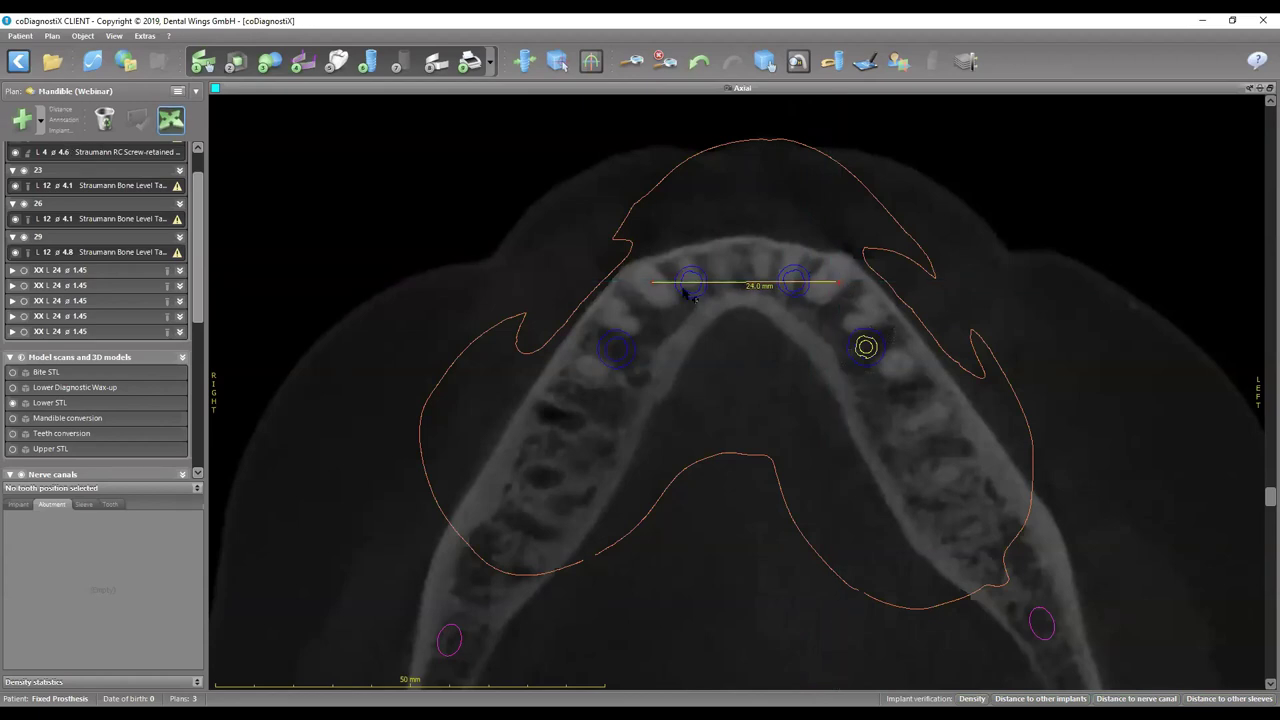
Step: Draw a parallel distance line behind the posterior implants at positions 20 and 29, and measure the anteroposterior spread between both lines
scroll(720, 375, "down", 1)
scroll(718, 375, "down", 1)
left_click(572, 372)
left_click_drag(572, 372, 907, 368)
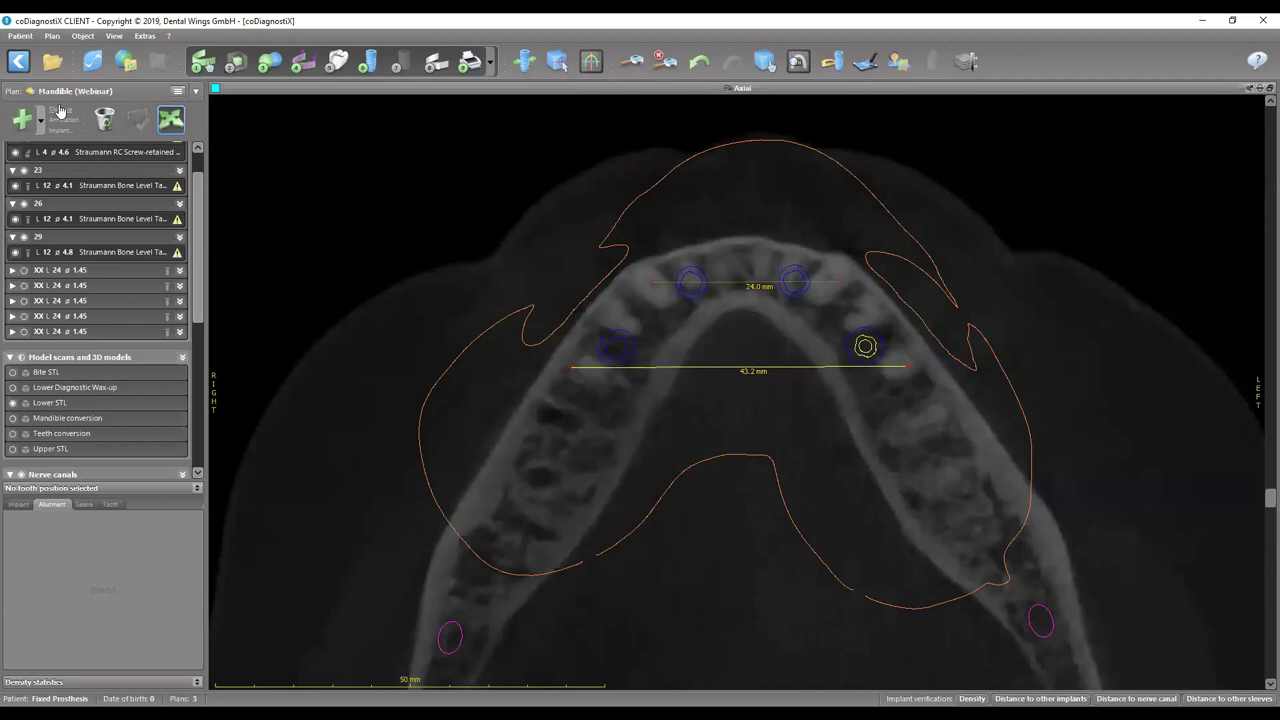
left_click(742, 288)
left_click_drag(751, 366, 749, 371)
double_click(756, 90)
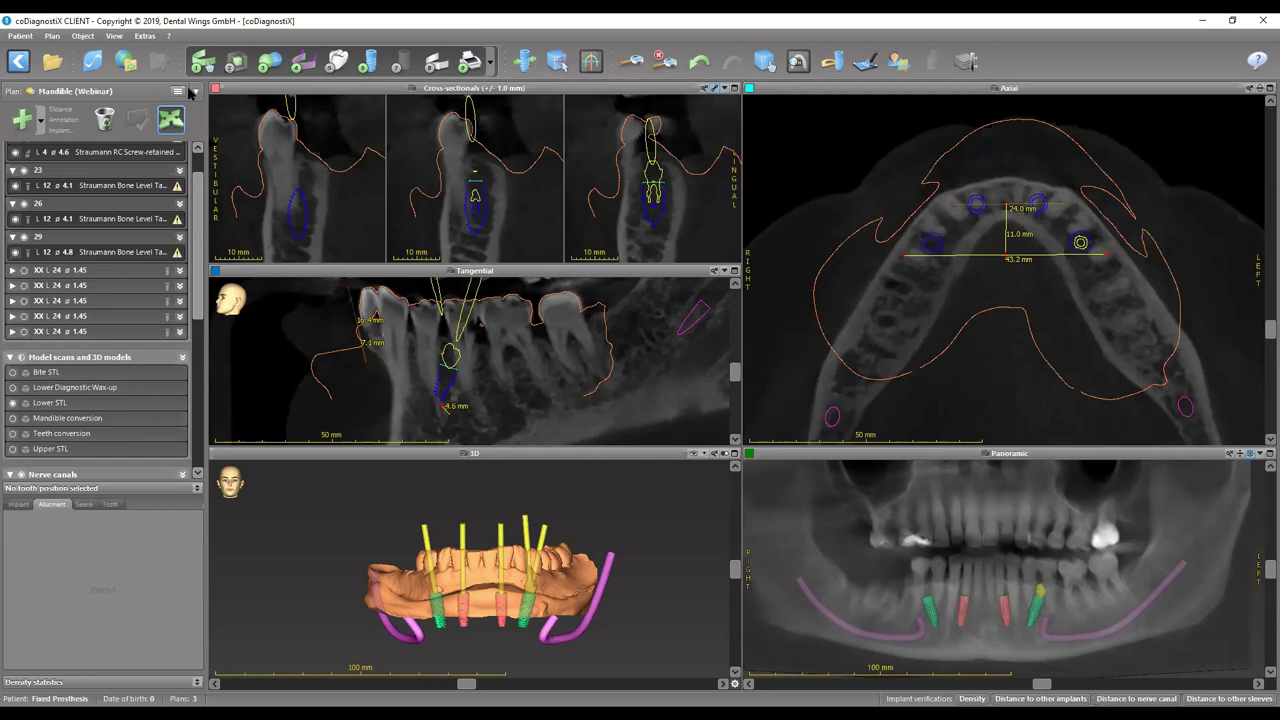
Step: Switch to the Mandible (ABCDE) plan and show the implants at positions 20, 23, 25, 26 and 29
left_click(194, 91)
left_click(72, 148)
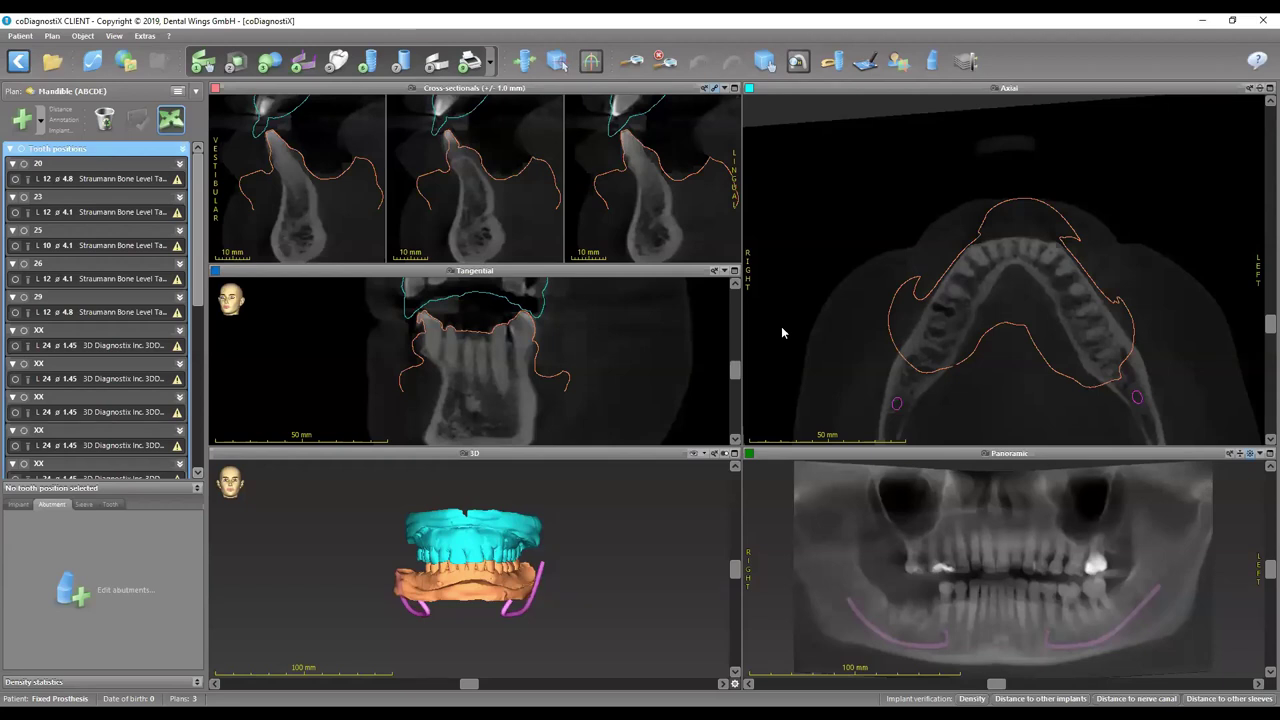
left_click(15, 178)
left_click(15, 212)
left_click(15, 245)
left_click(15, 278)
left_click(15, 312)
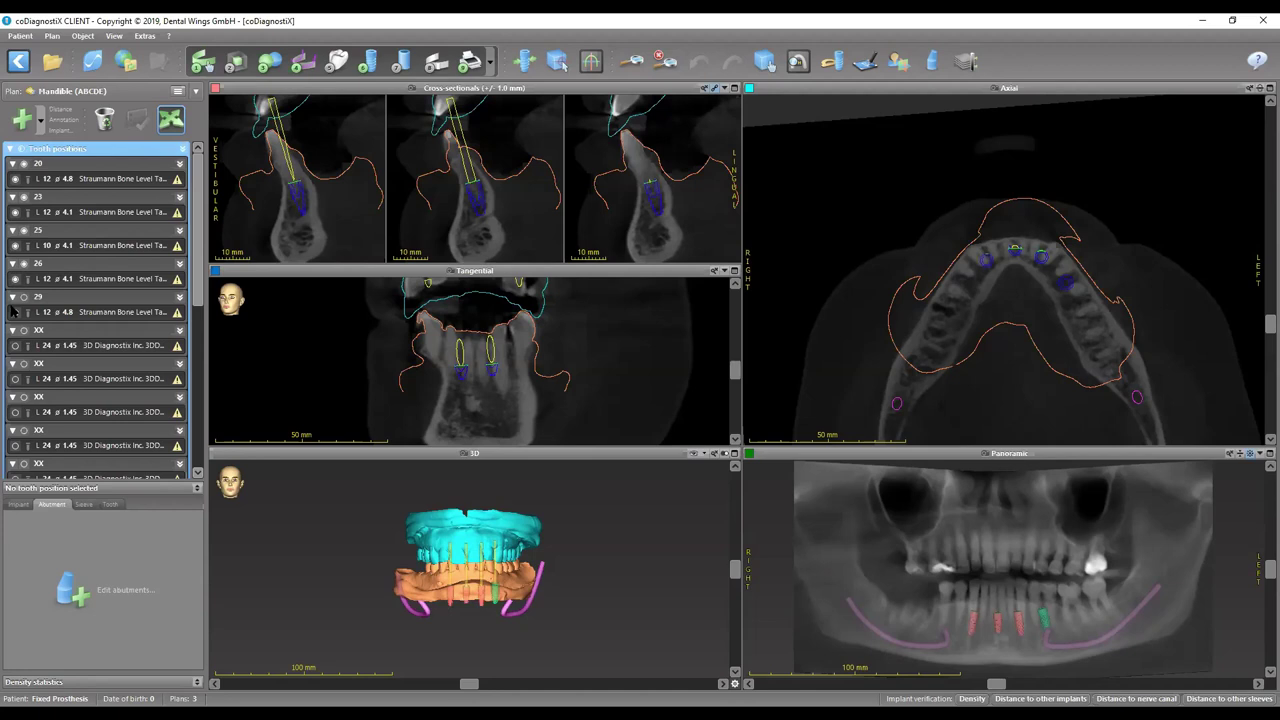
Step: Collapse the five XX fixation pin entries (24 mm long, 1.45 mm diameter) in the object tree
left_click(12, 331)
left_click(12, 346)
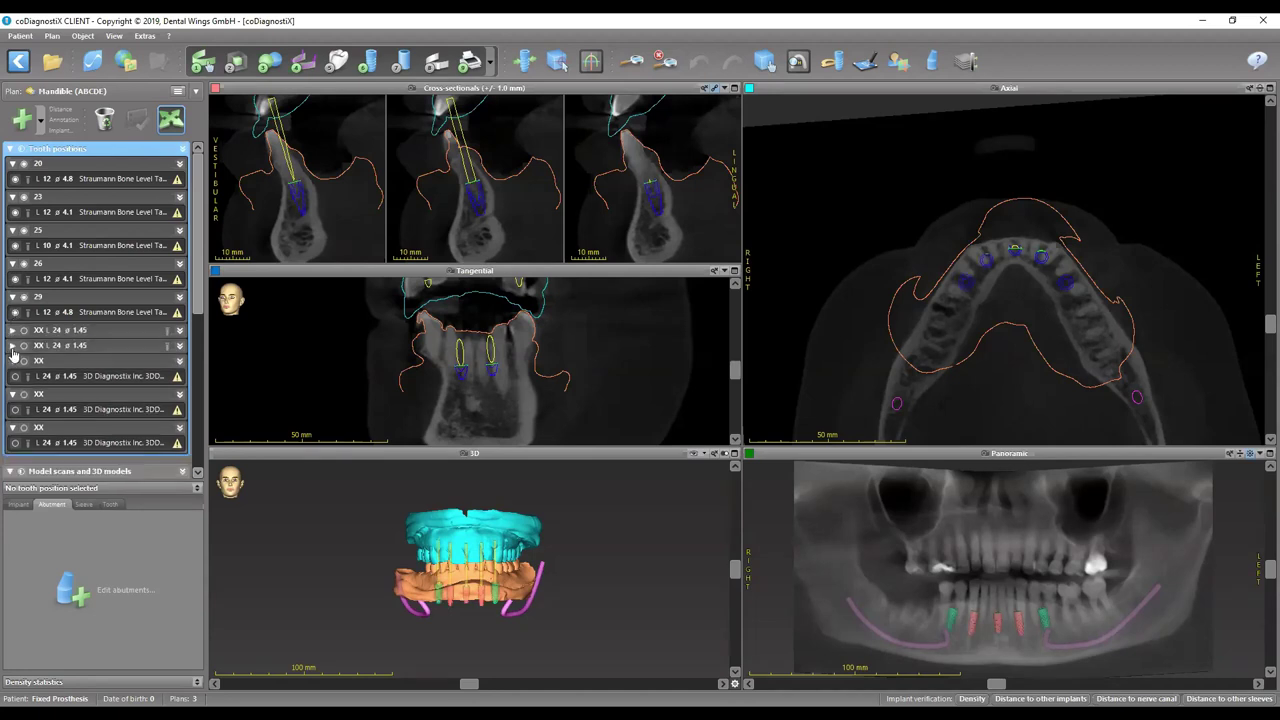
left_click(12, 362)
left_click(12, 377)
left_click(12, 392)
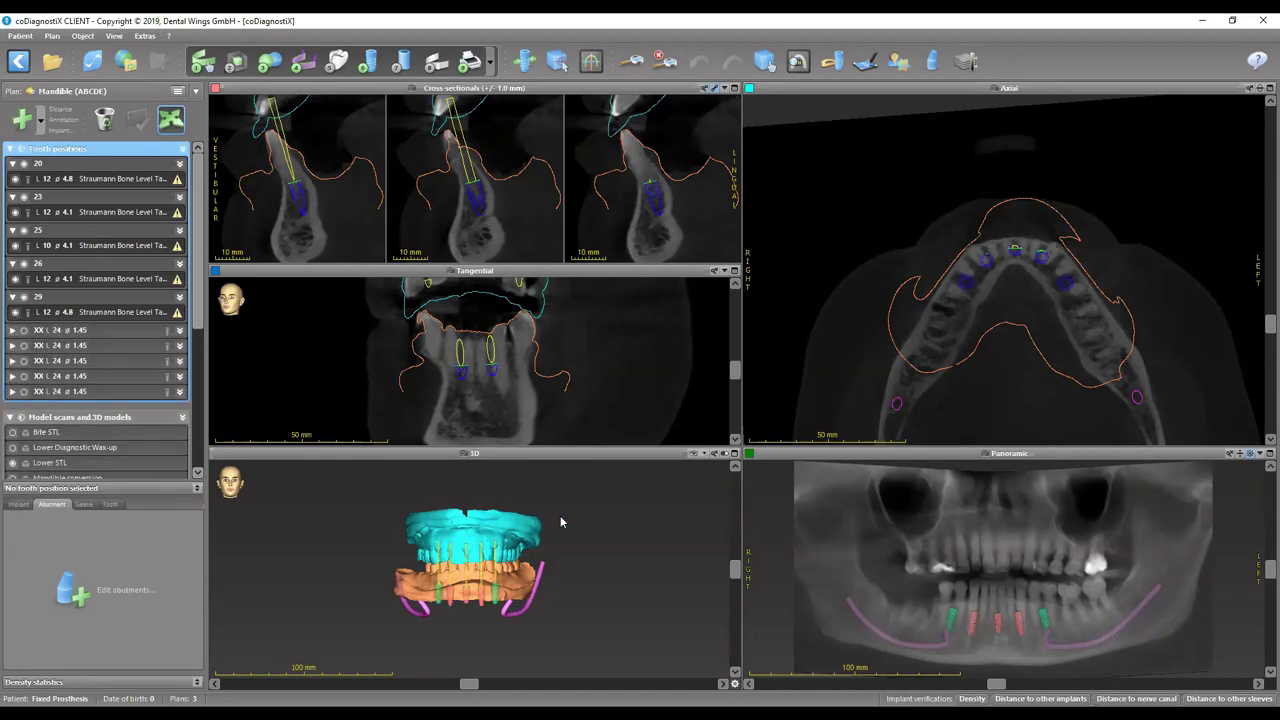
Step: Inspect the parallelism of the five implants from the front in an enlarged 3D view, and restore the multi-view layout
double_click(540, 452)
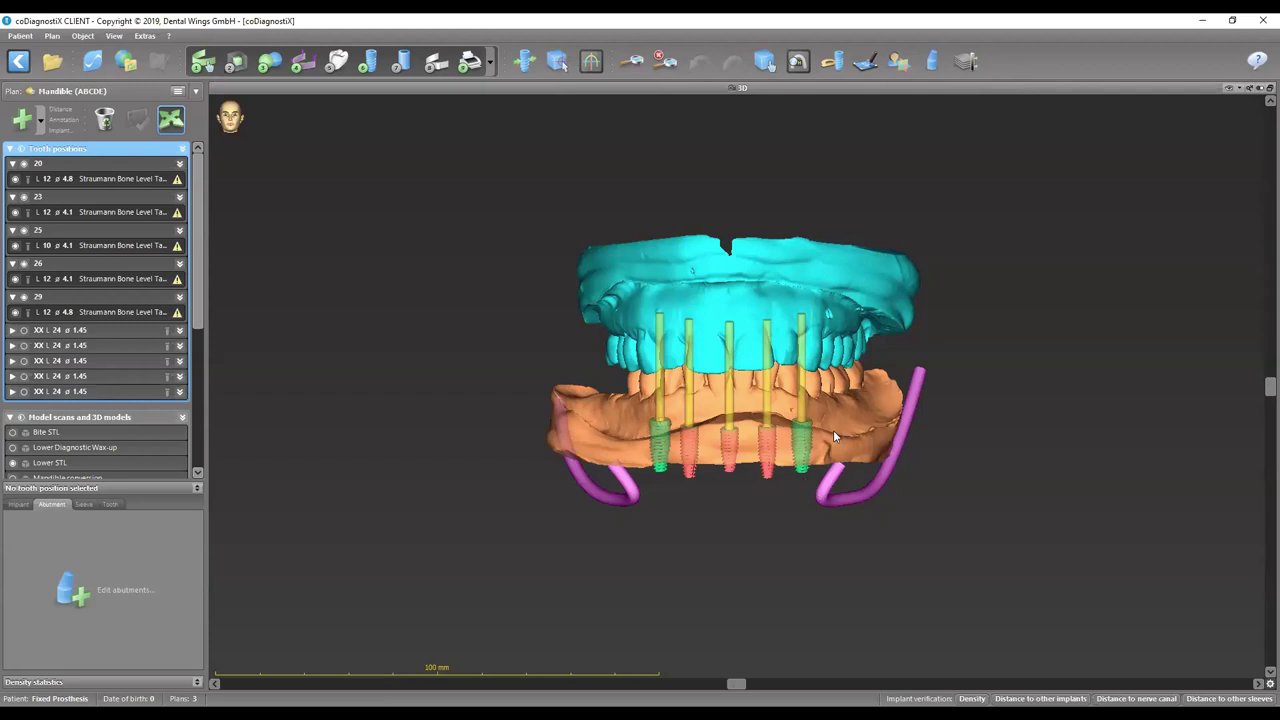
left_click(764, 61)
left_click_drag(751, 337, 760, 277)
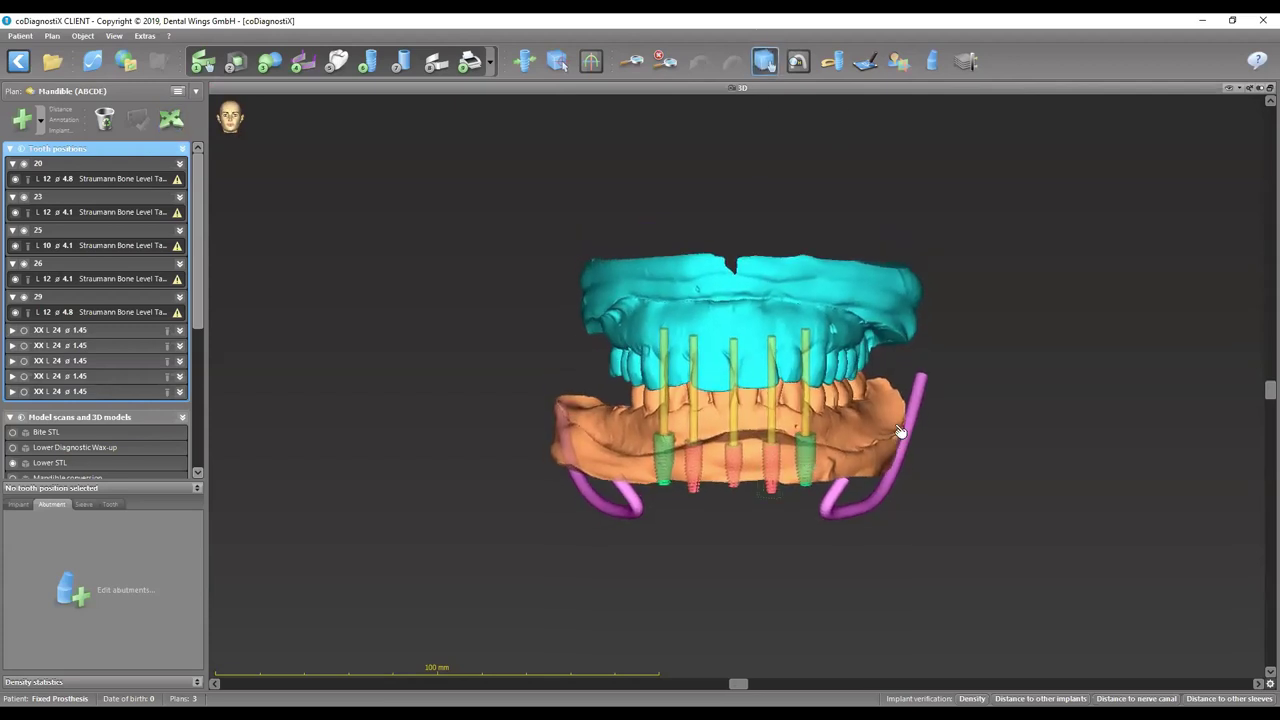
double_click(762, 90)
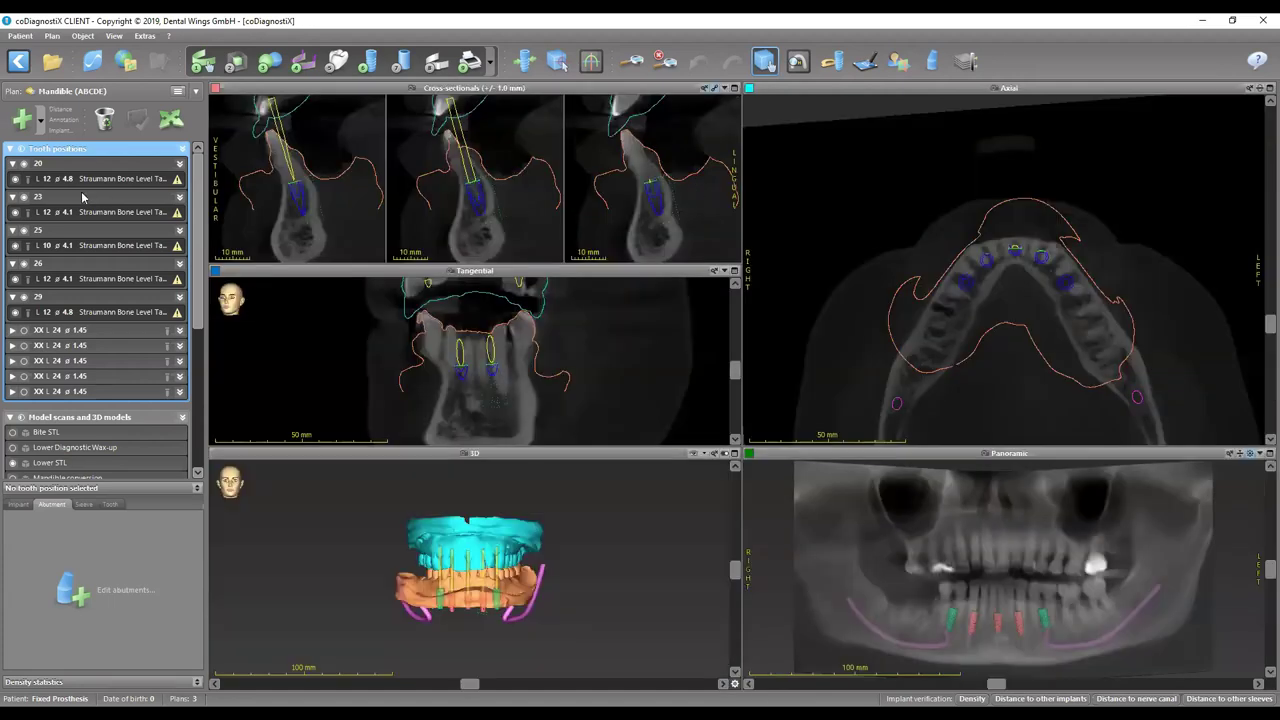
Step: Align the section views to the position 20 implant and inspect it all around in the enlarged tangential view, including its nerve canal relation
left_click(81, 182)
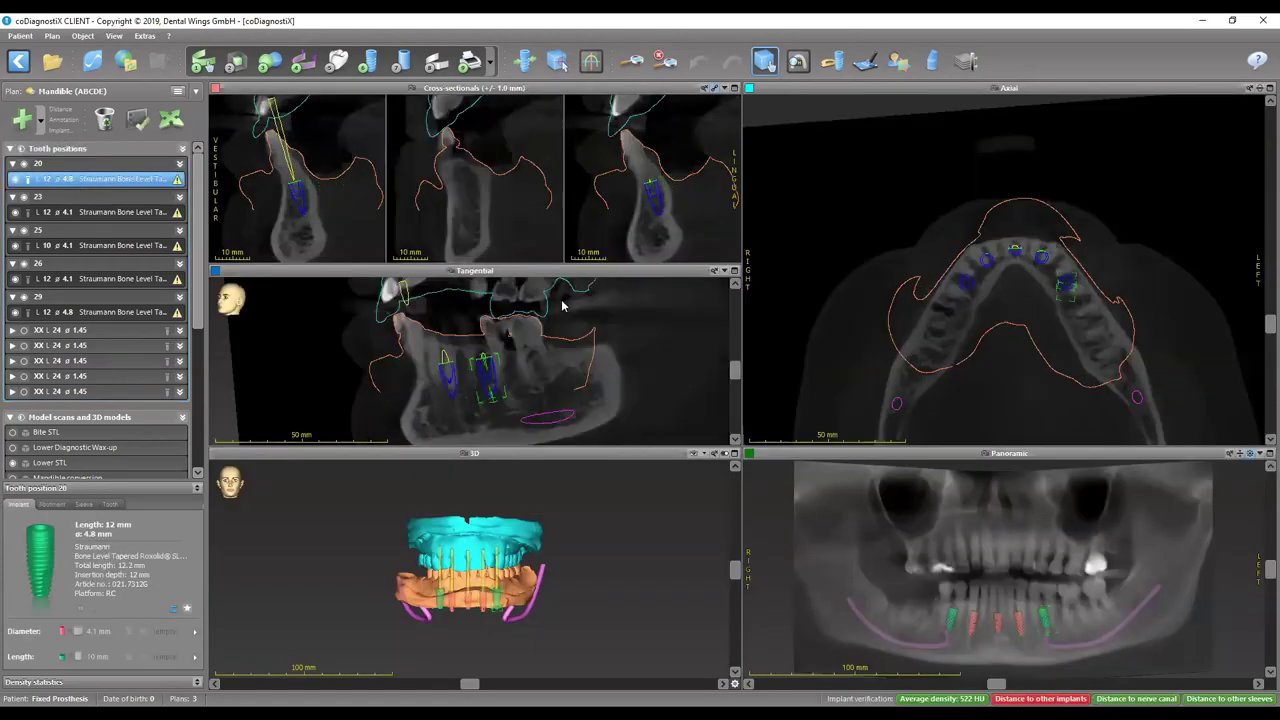
left_click(524, 62)
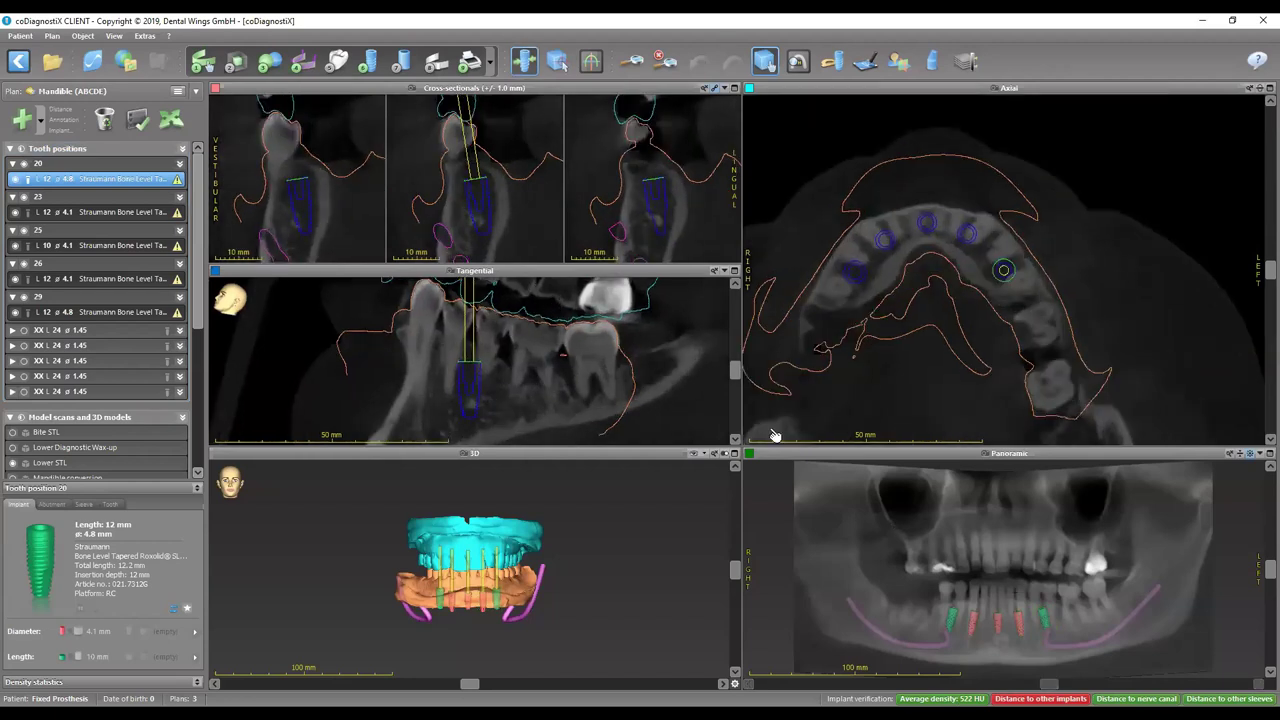
double_click(545, 270)
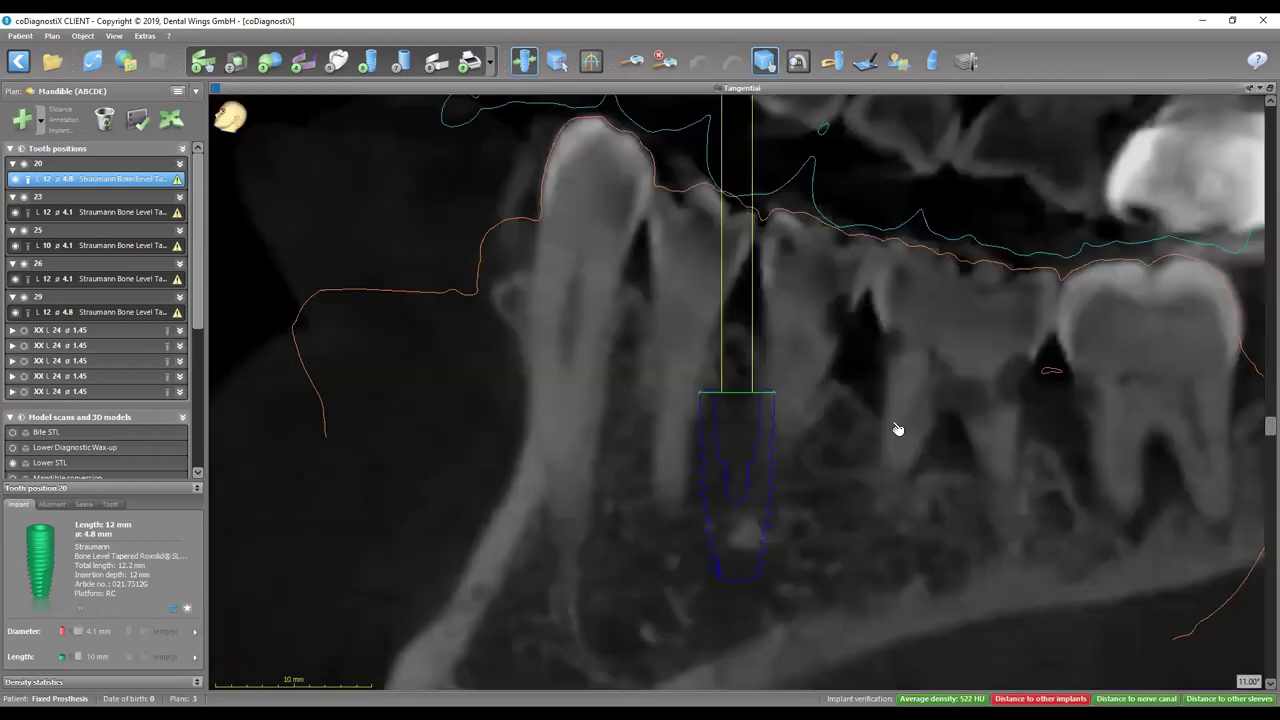
scroll(776, 418, "down", 6)
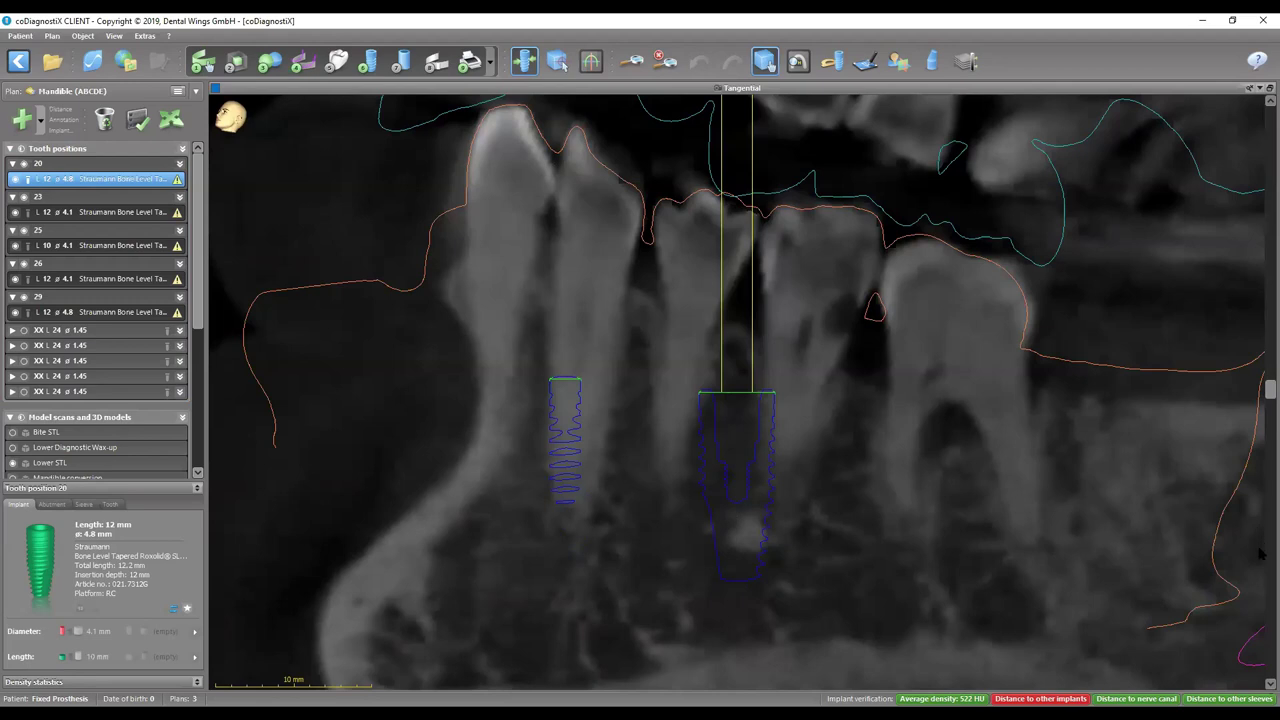
scroll(1260, 553, "down", 10)
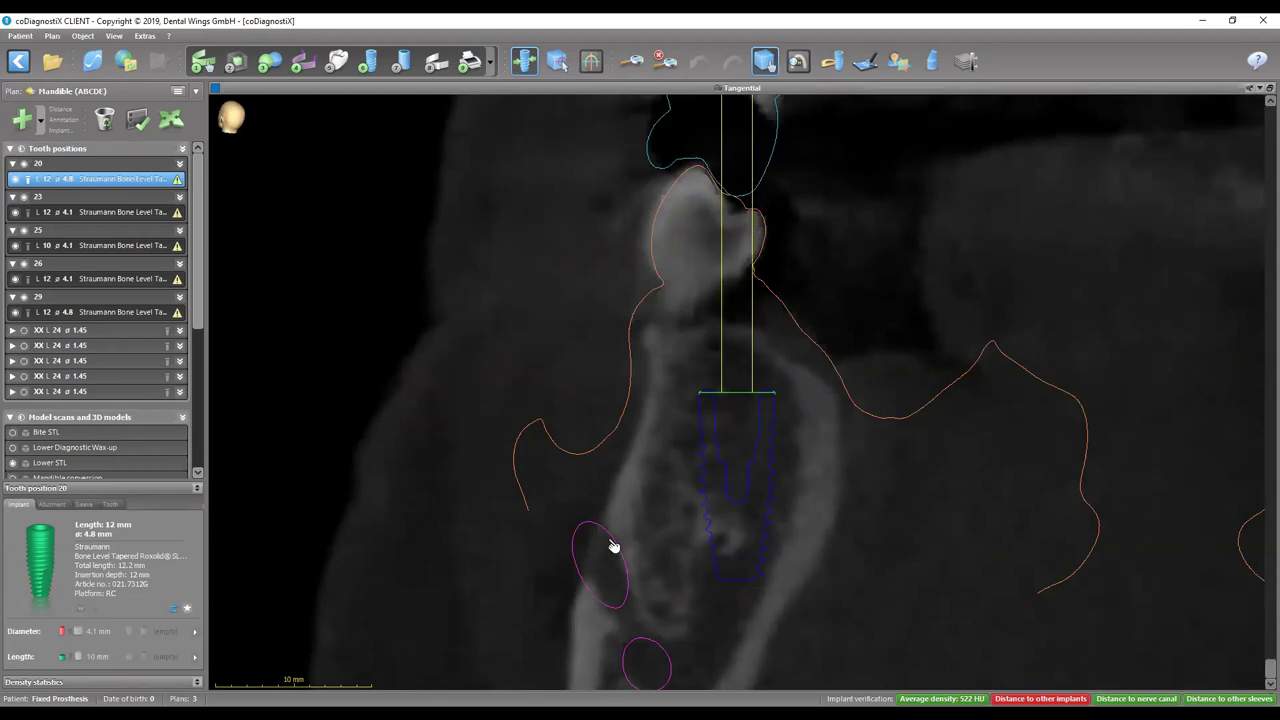
Step: Measure the distance from the nerve canal to the position 20 implant, and rotate the tangential section back towards the neighbouring implant
left_click(641, 549)
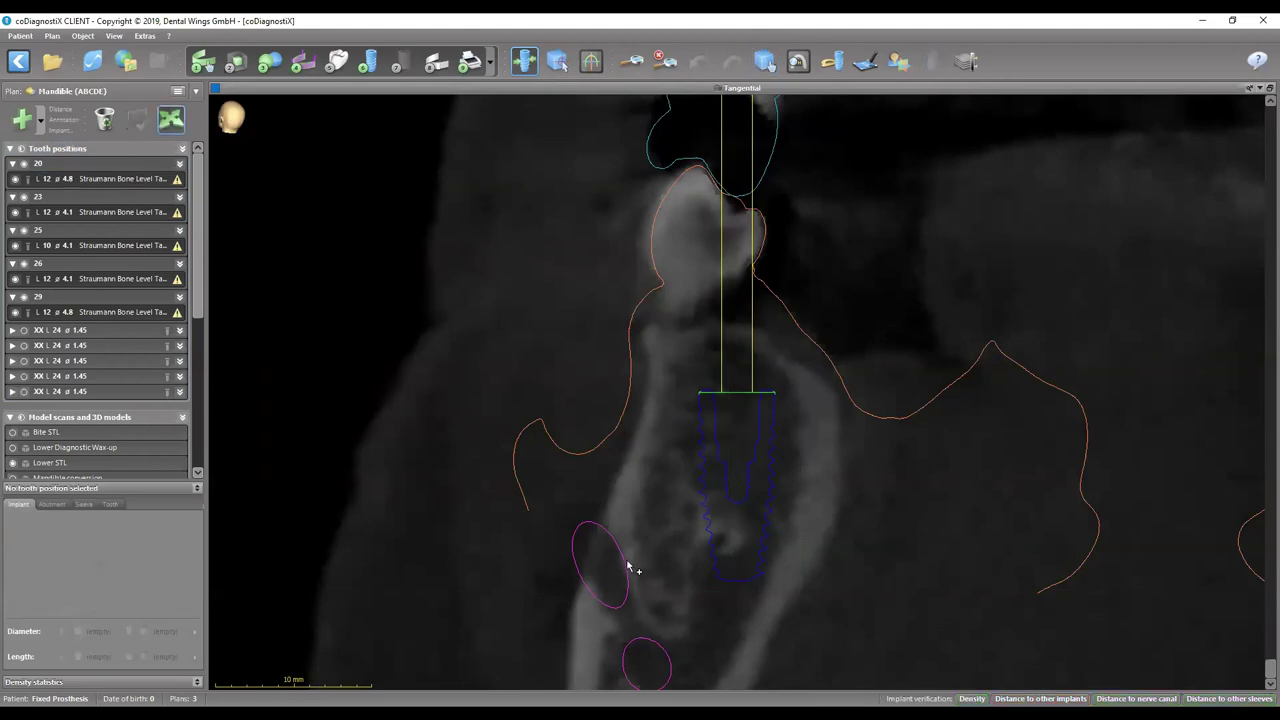
left_click(624, 562)
left_click(668, 547)
left_click_drag(672, 548, 707, 534)
left_click_drag(1262, 662, 1256, 420)
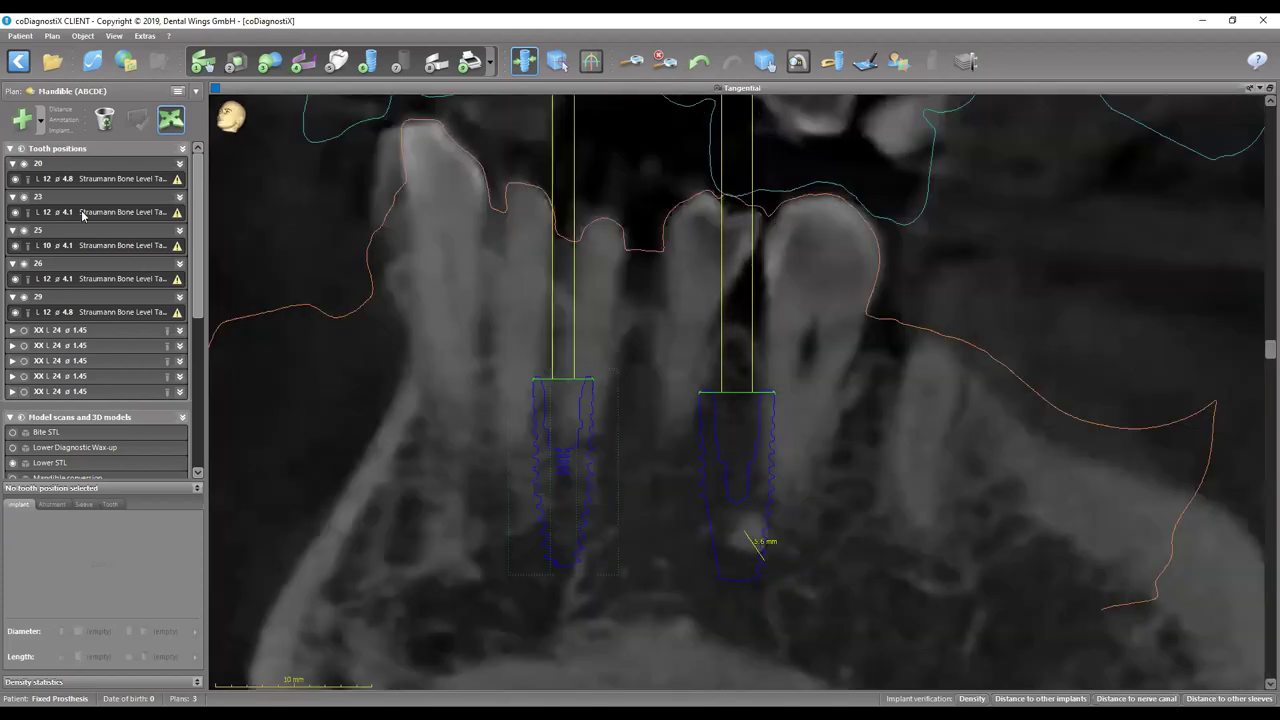
Step: Inspect the bone around the implants at positions 23, 25, 26 and 29 one by one in the rotated tangential section
left_click(83, 215)
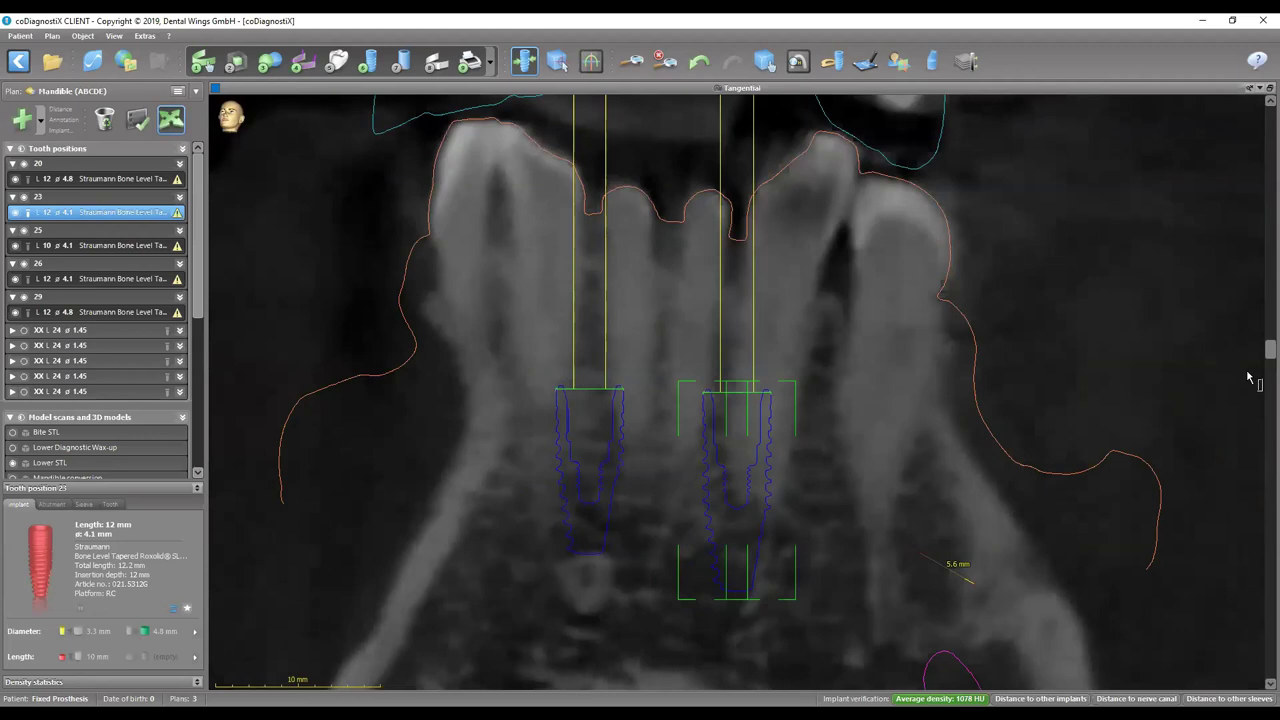
left_click_drag(1269, 347, 1270, 667)
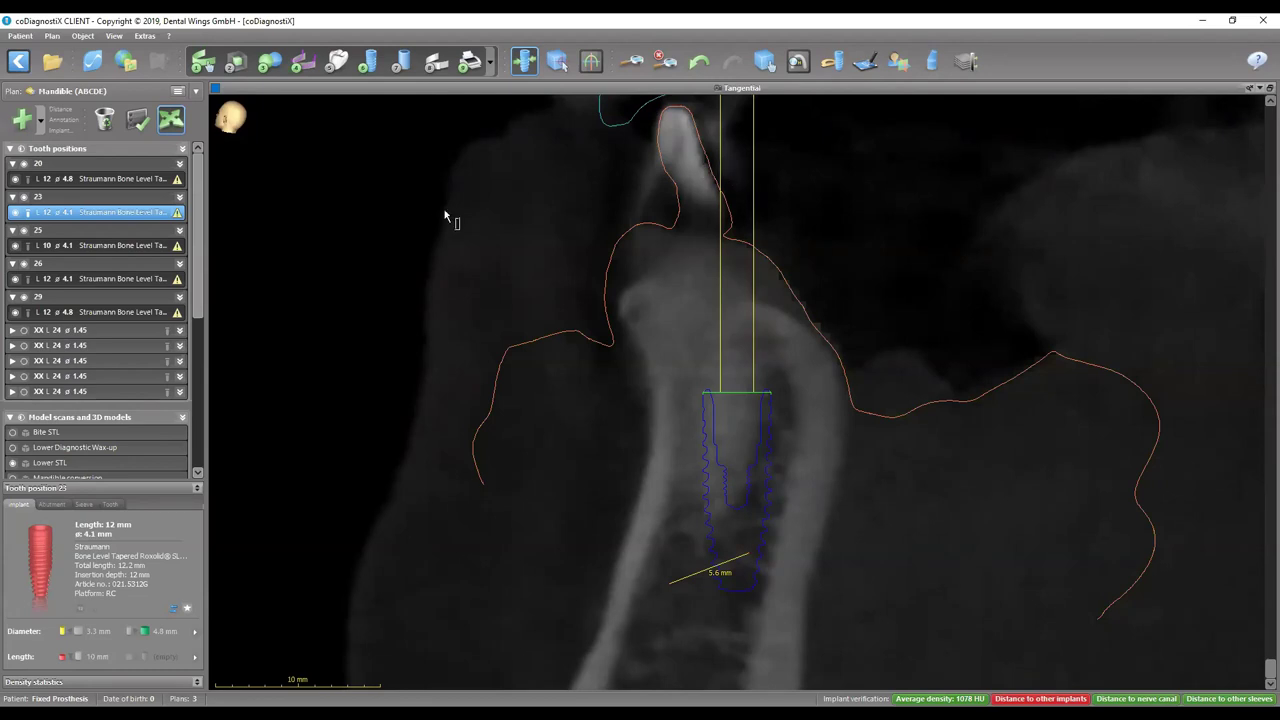
left_click(57, 250)
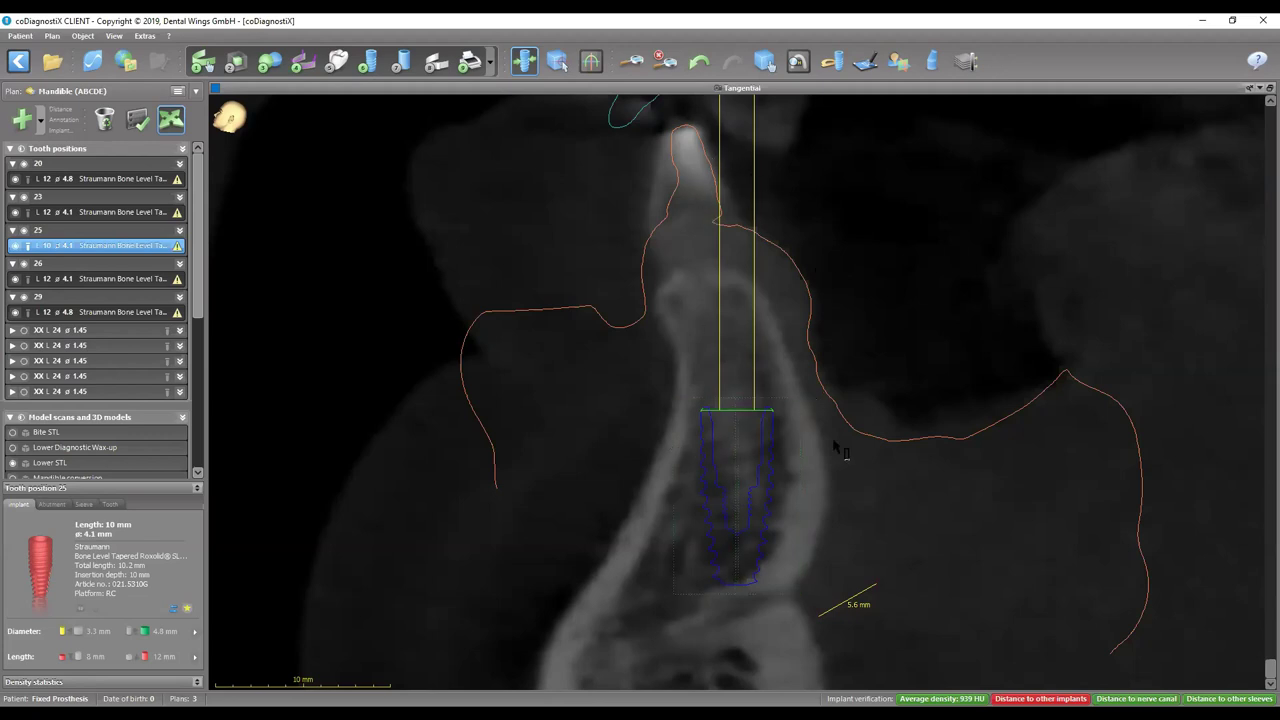
left_click(92, 282)
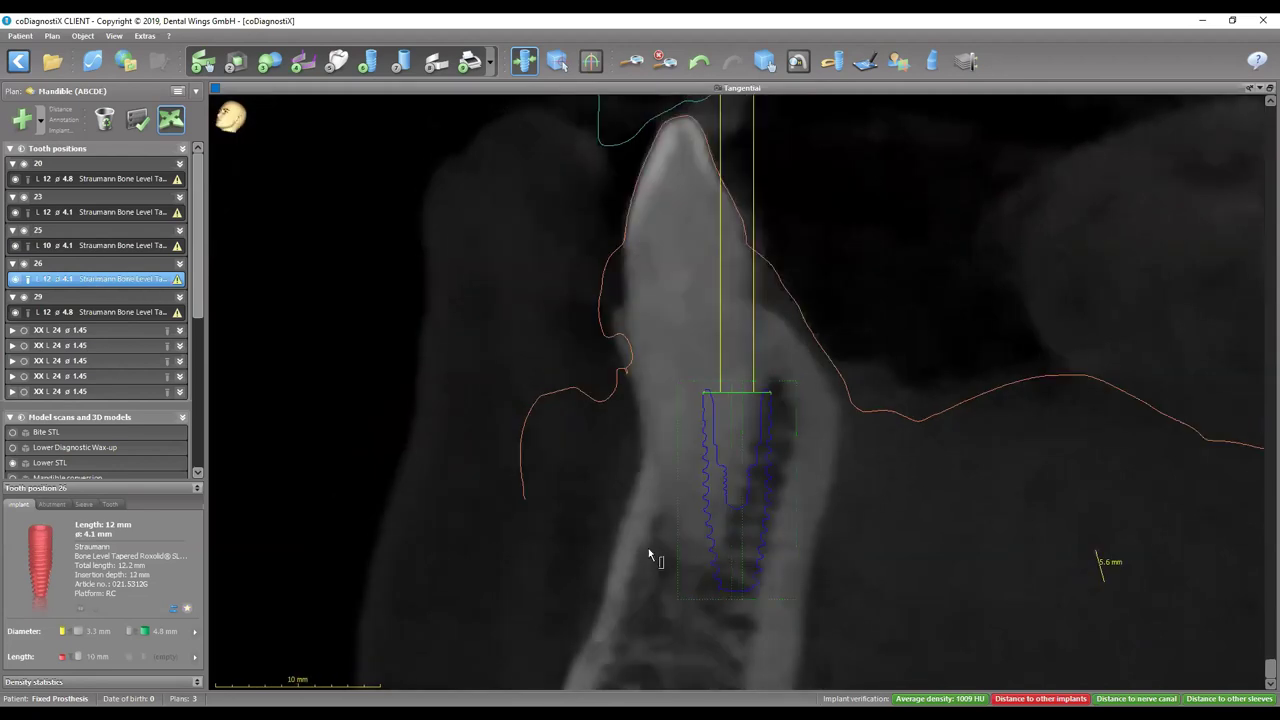
left_click(104, 313)
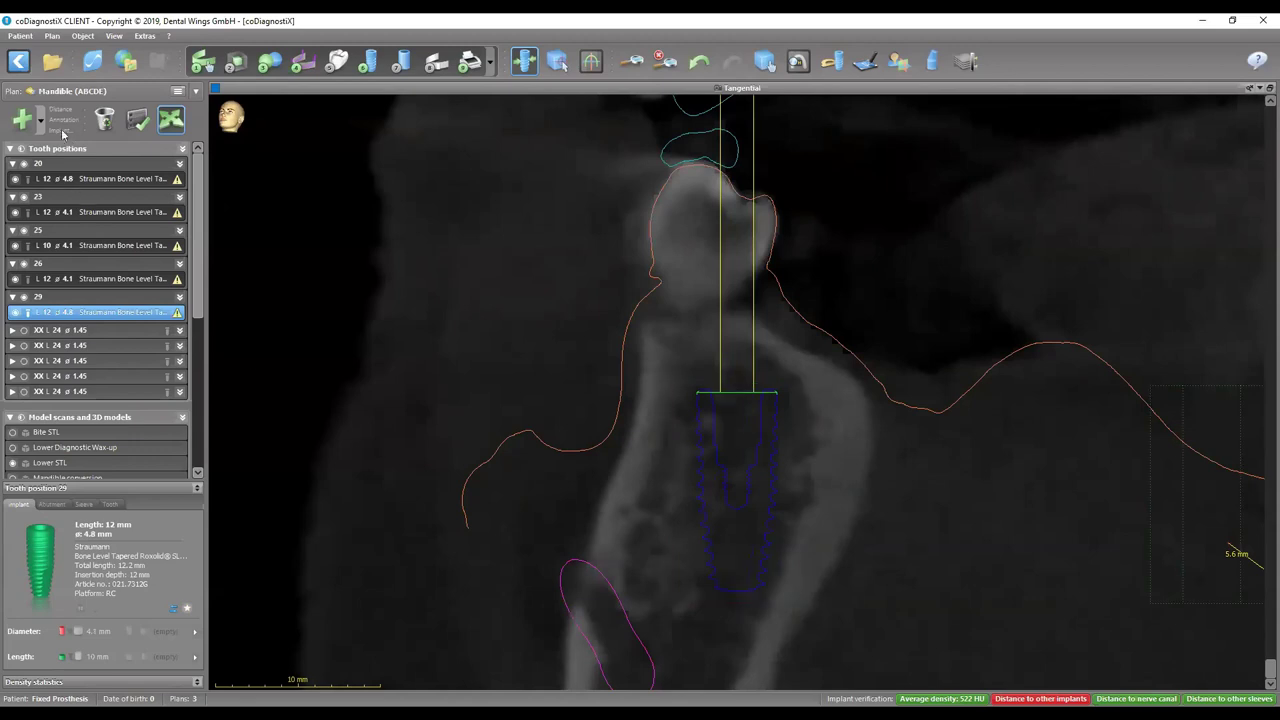
Step: Measure the distance from the nerve canal to the position 29 implant and restore the multi-view layout
left_click(588, 580)
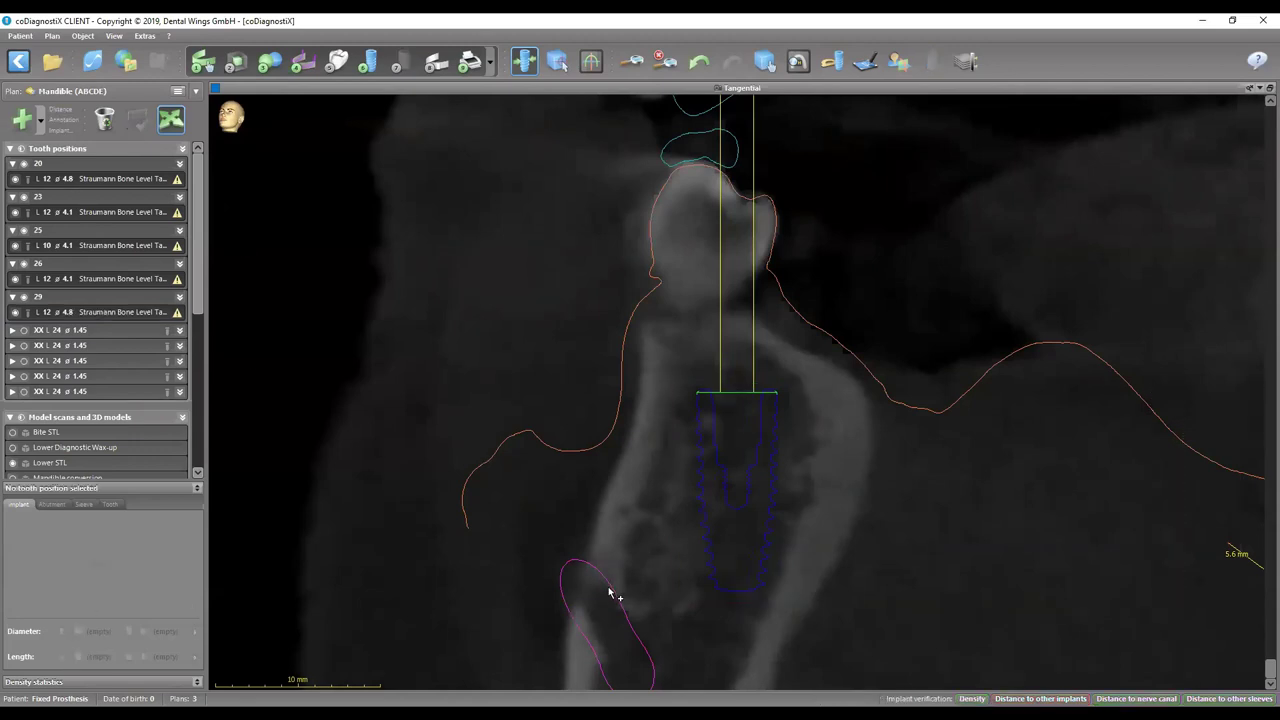
mouse_move(706, 560)
double_click(771, 96)
Step: Enlarge the 3D view and hide the Upper STL scan
double_click(517, 458)
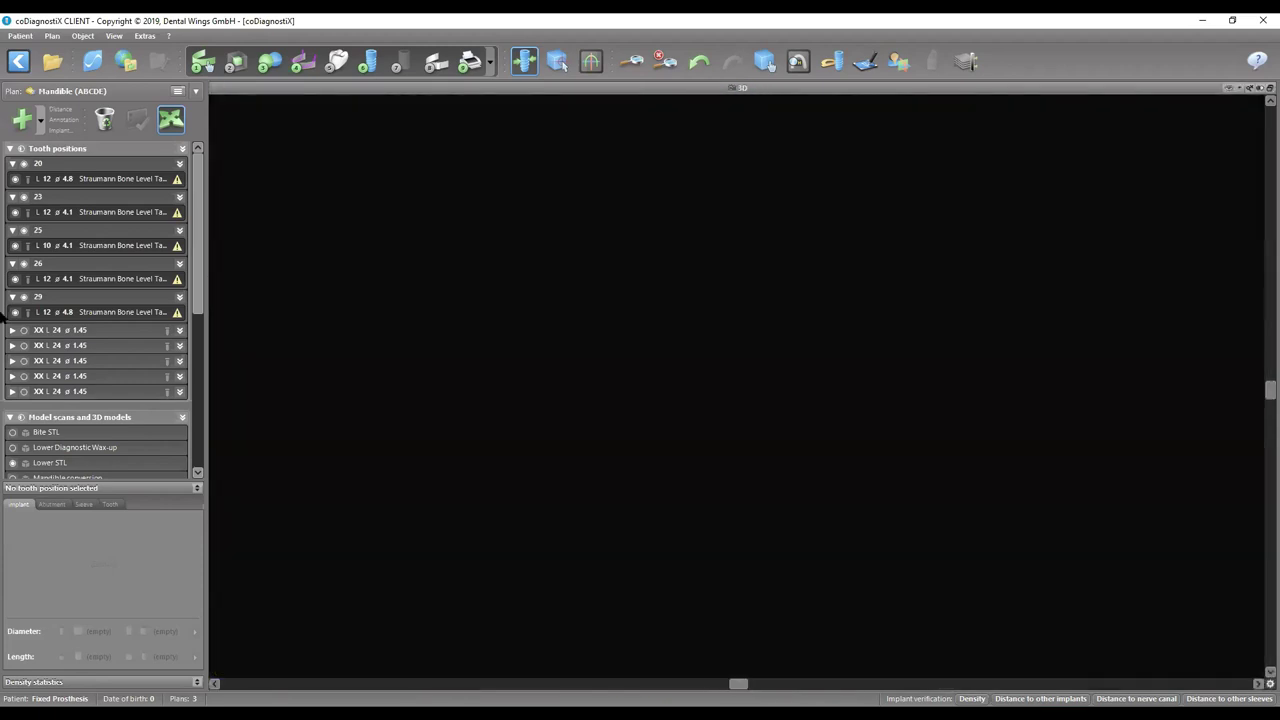
scroll(55, 402, "down", 1)
scroll(55, 402, "down", 3)
left_click(12, 332)
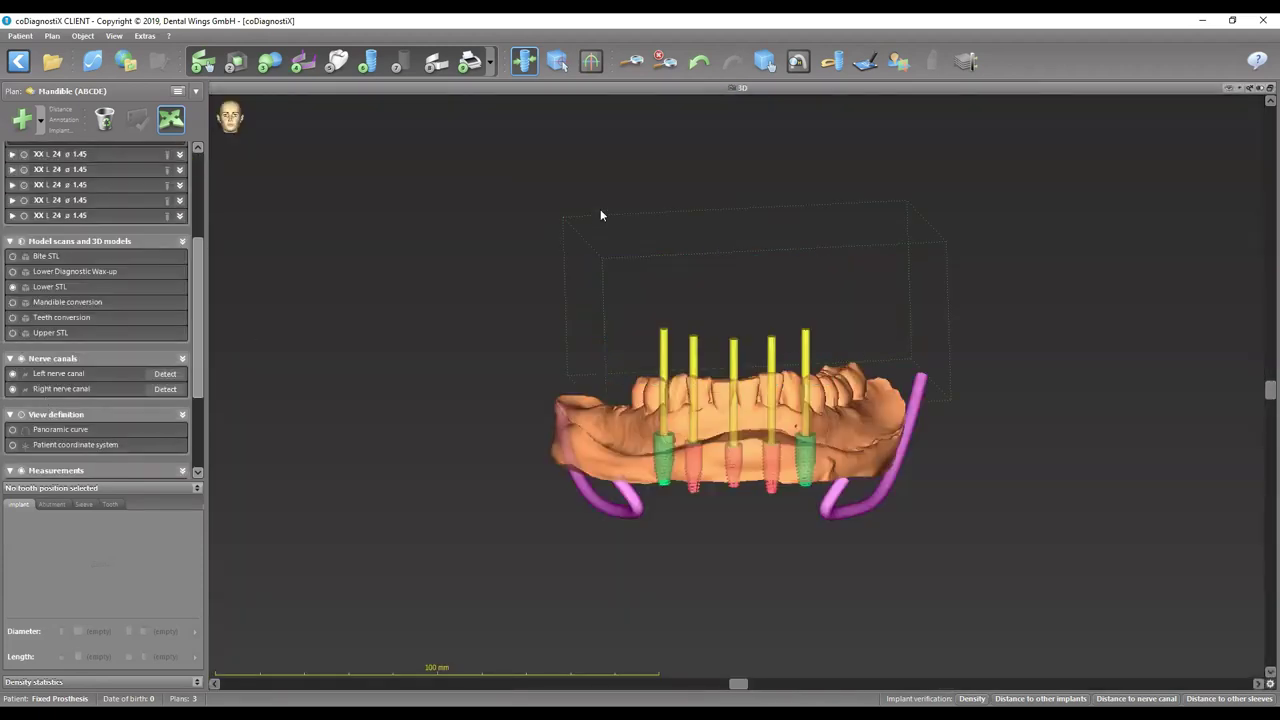
Step: Inspect from the occlusal side where the five implant axes exit the lower teeth, and restore the unaligned multi-view layout
left_click(764, 61)
left_click_drag(815, 383, 770, 575)
scroll(751, 586, "up", 2)
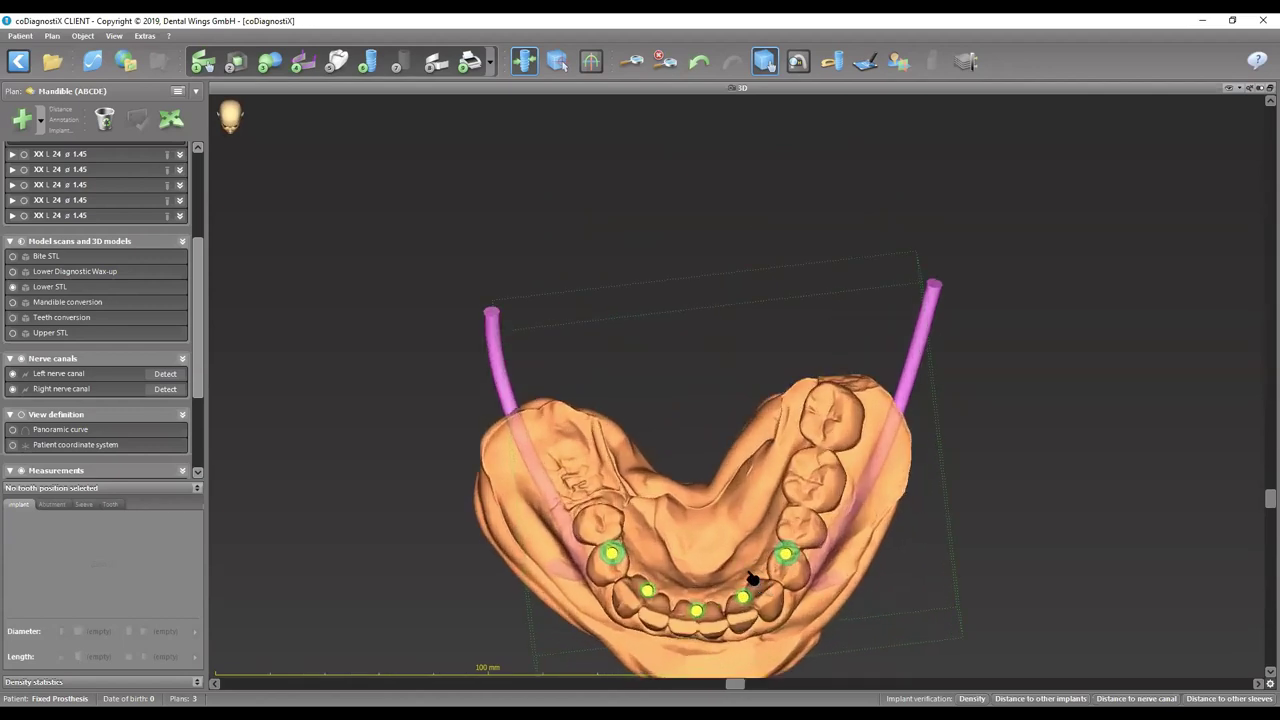
right_click_drag(760, 513, 768, 457)
scroll(676, 490, "up", 1)
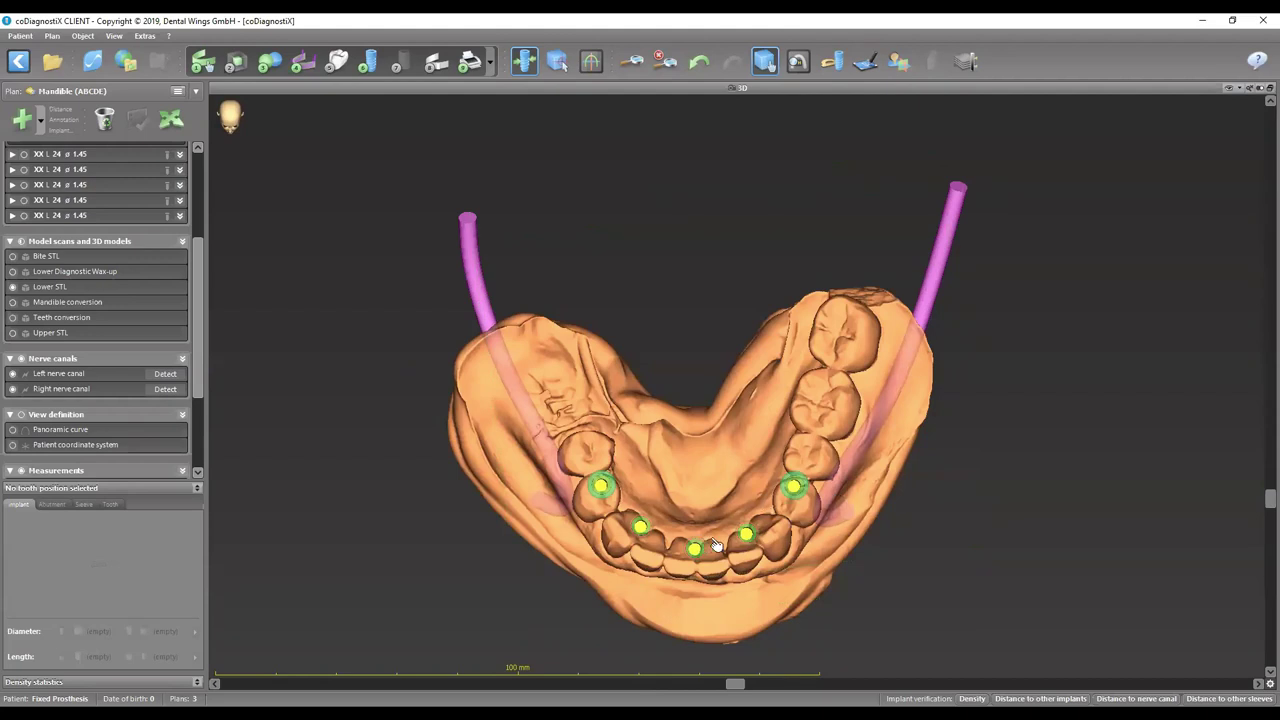
double_click(773, 88)
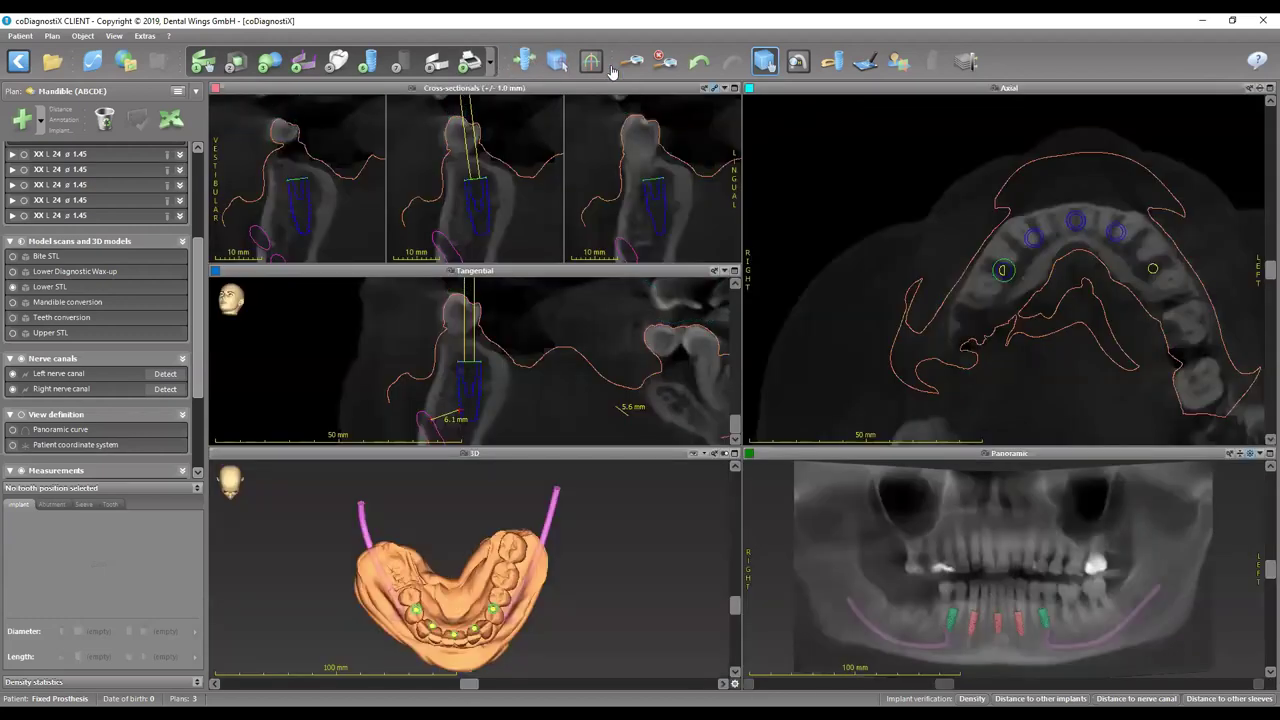
Step: Enlarge the axial view and measure a line across the arch just behind the two posterior implants
double_click(1029, 89)
scroll(931, 386, "up", 3)
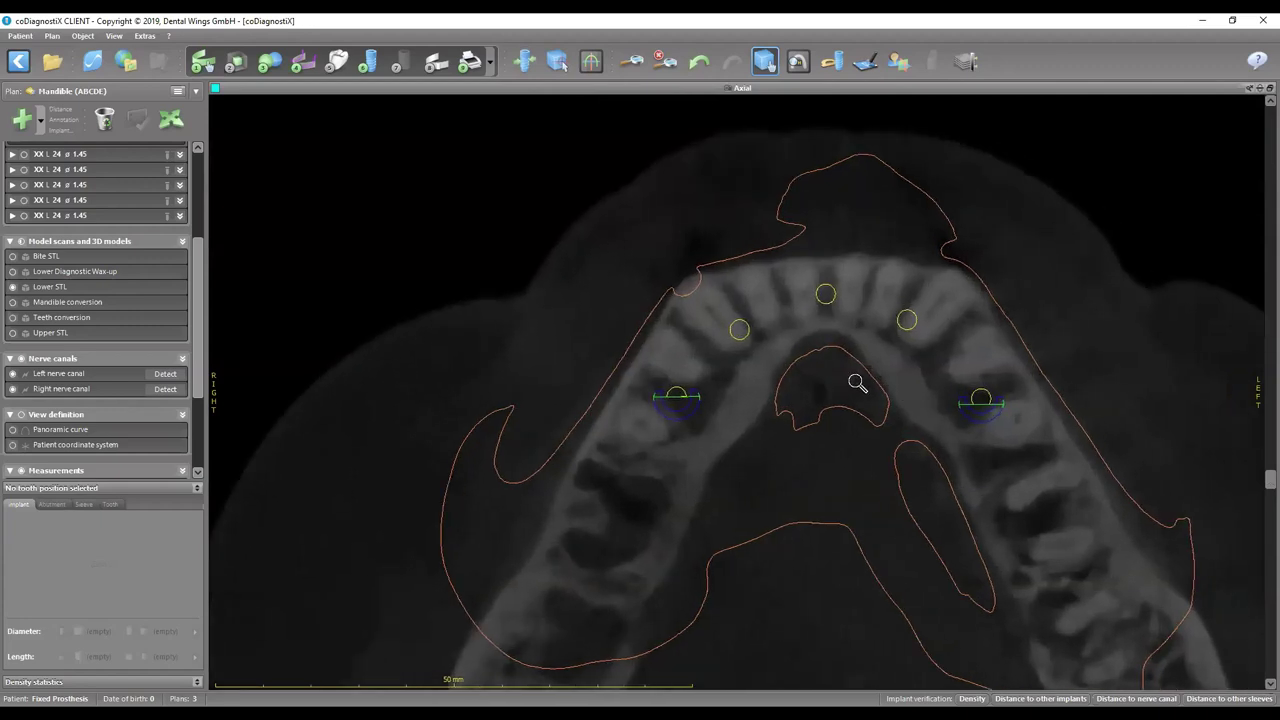
scroll(857, 383, "down", 3)
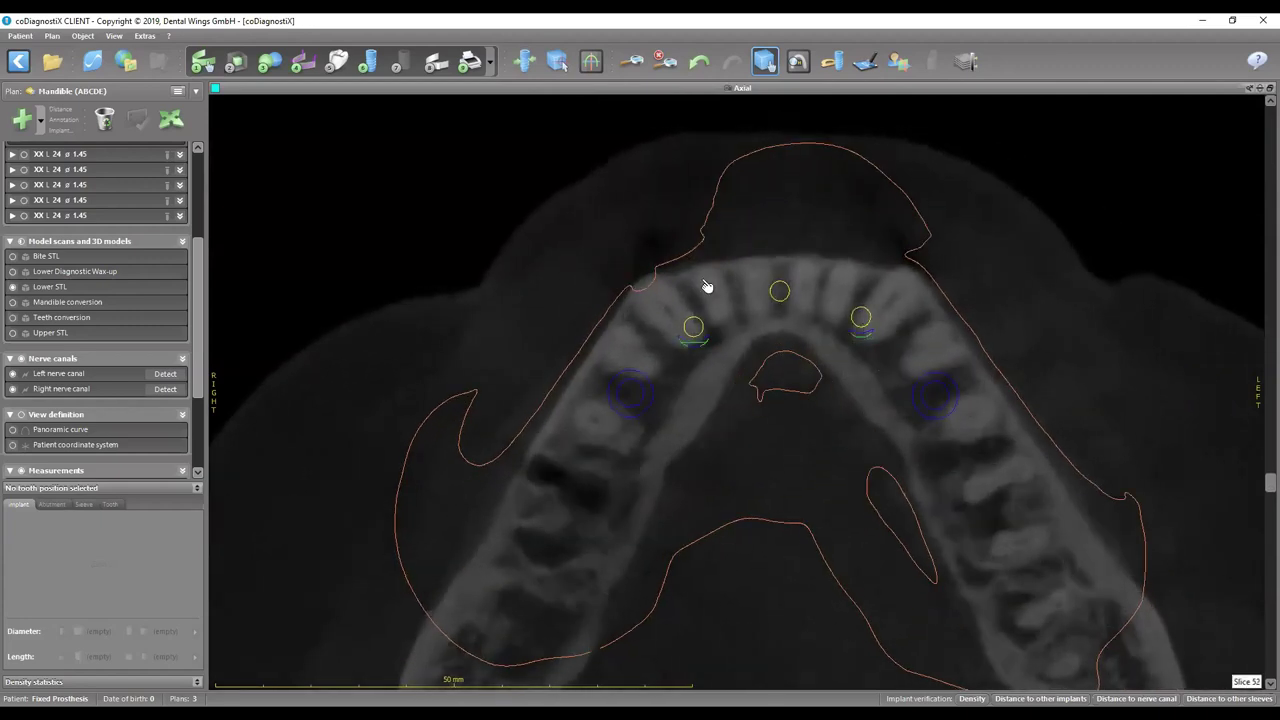
left_click(171, 119)
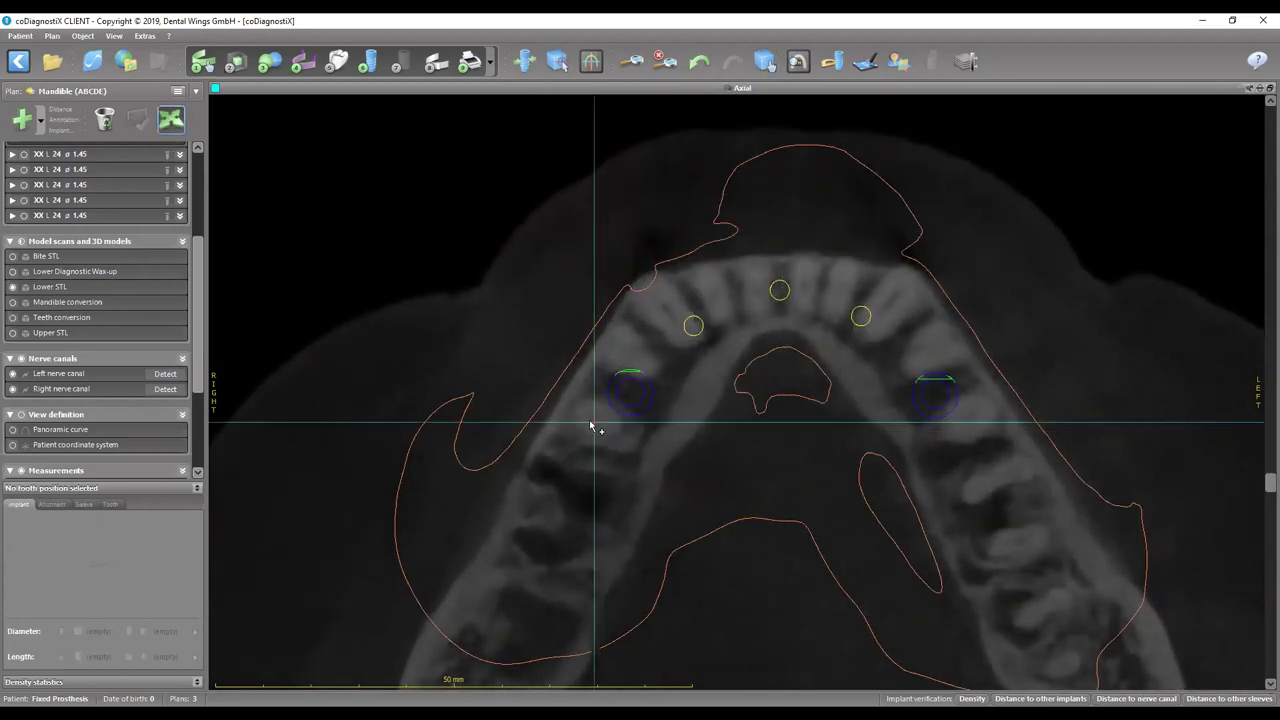
left_click_drag(580, 418, 995, 423)
Step: Measure across the arch at the front implant, measure the anteroposterior distance between the two lines, and restore the multi-view layout
scroll(672, 313, "down", 1)
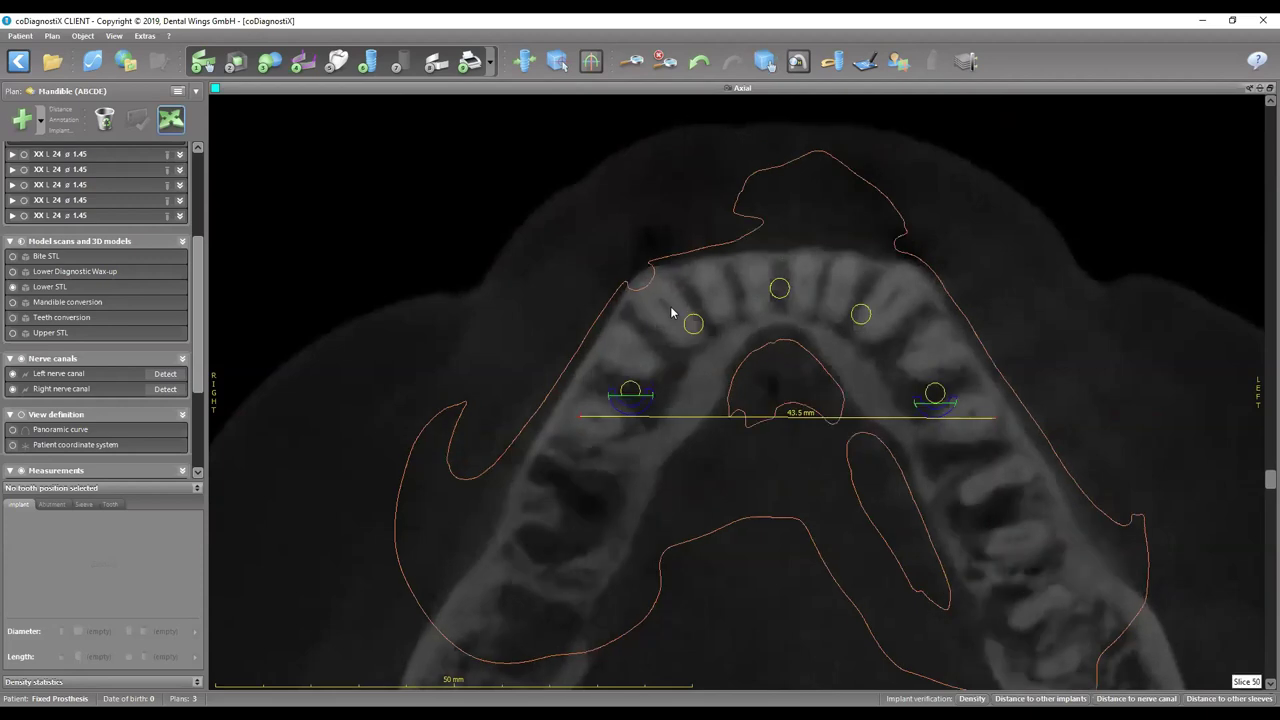
scroll(668, 309, "down", 3)
left_click_drag(697, 296, 845, 296)
left_click(58, 112)
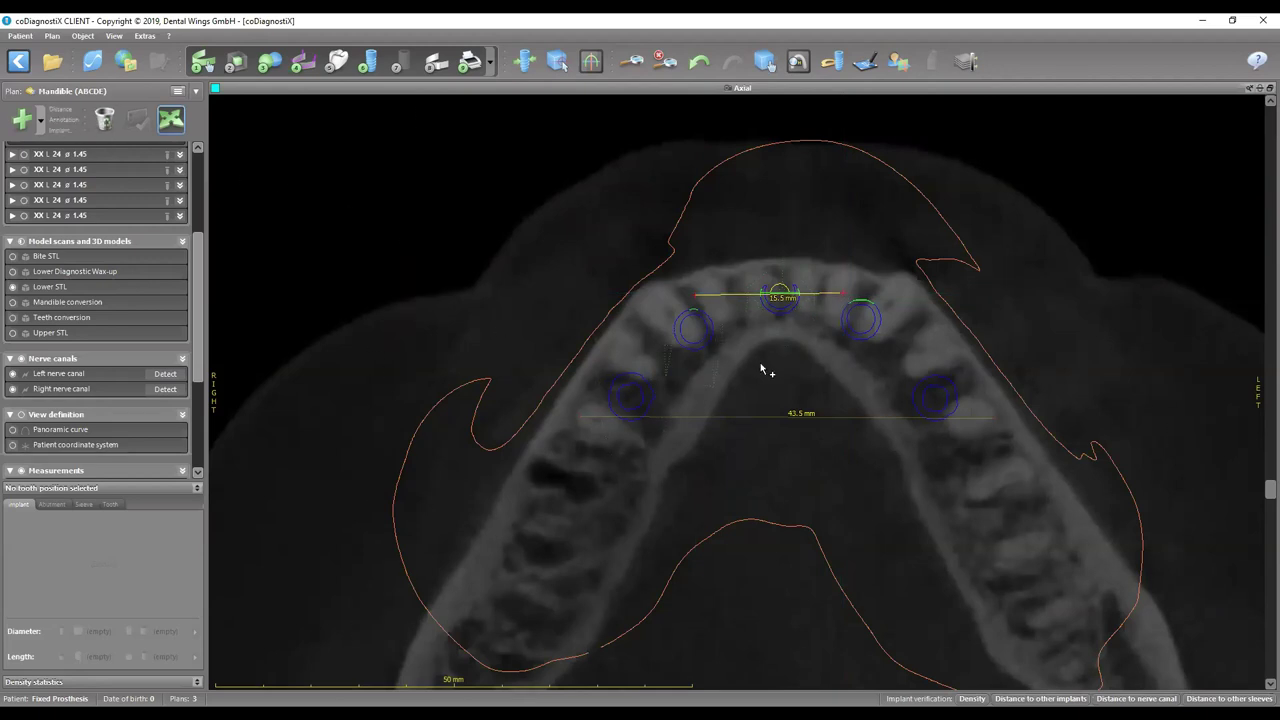
left_click_drag(787, 414, 786, 414)
left_click_drag(786, 296, 787, 298)
double_click(775, 292)
Step: Set the 3D view to Anterior, examine the five implants in the enlarged panoramic view, and restore the multi-view layout
left_click(700, 453)
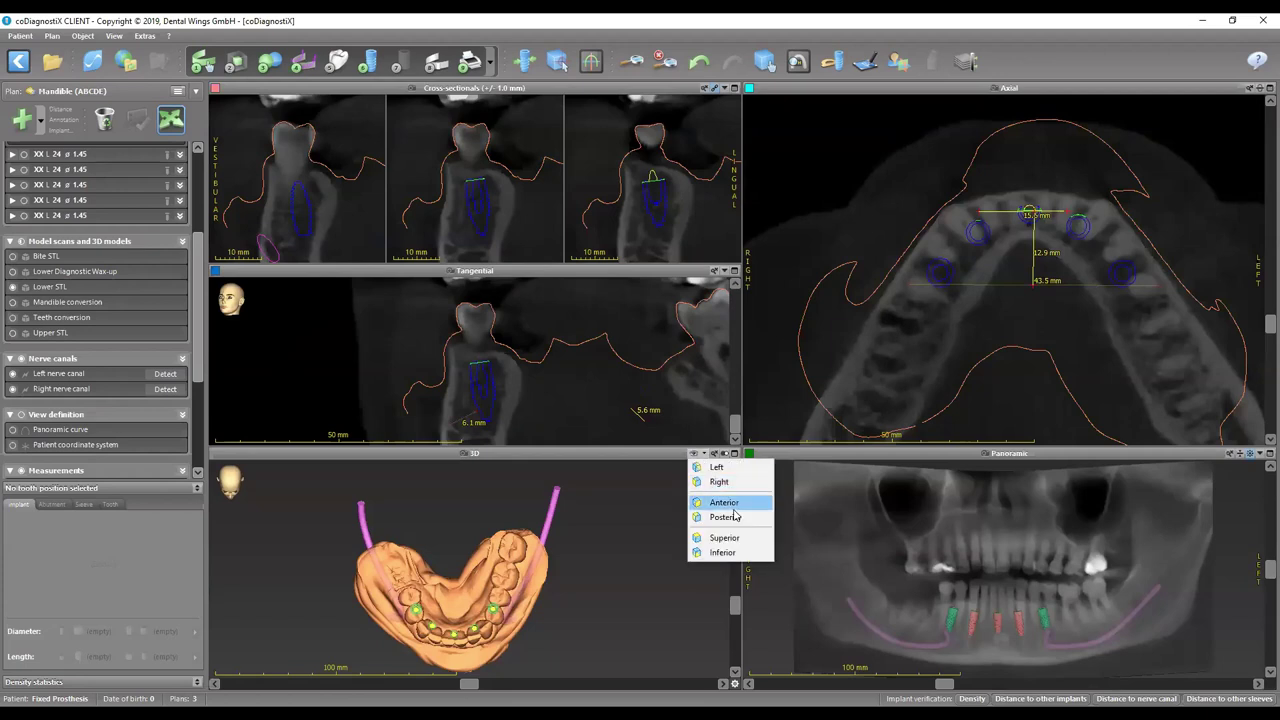
left_click(737, 508)
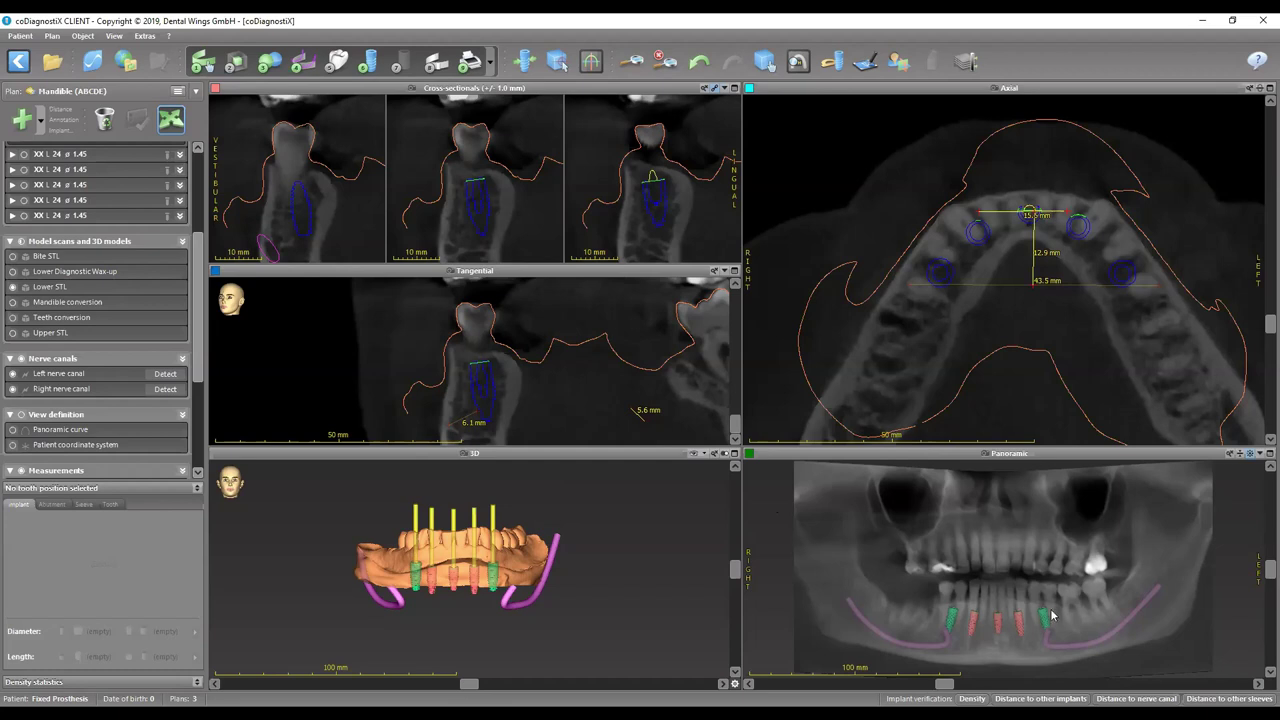
double_click(1030, 455)
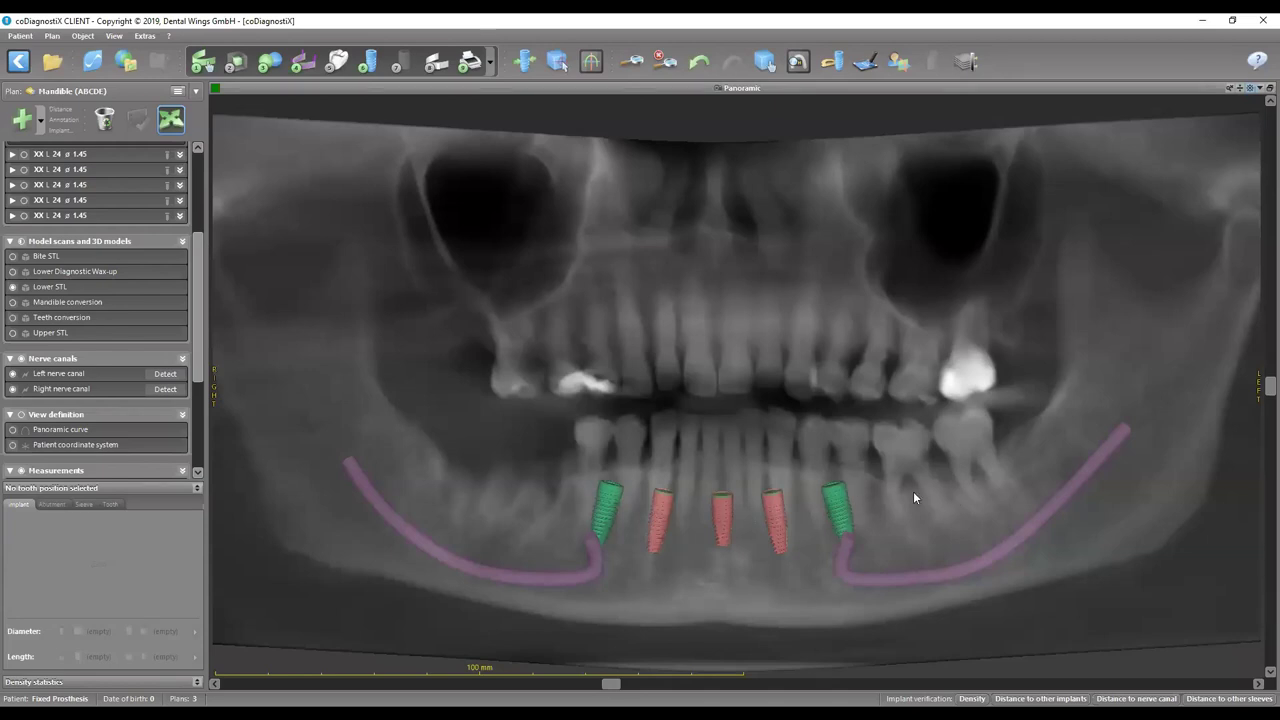
double_click(736, 89)
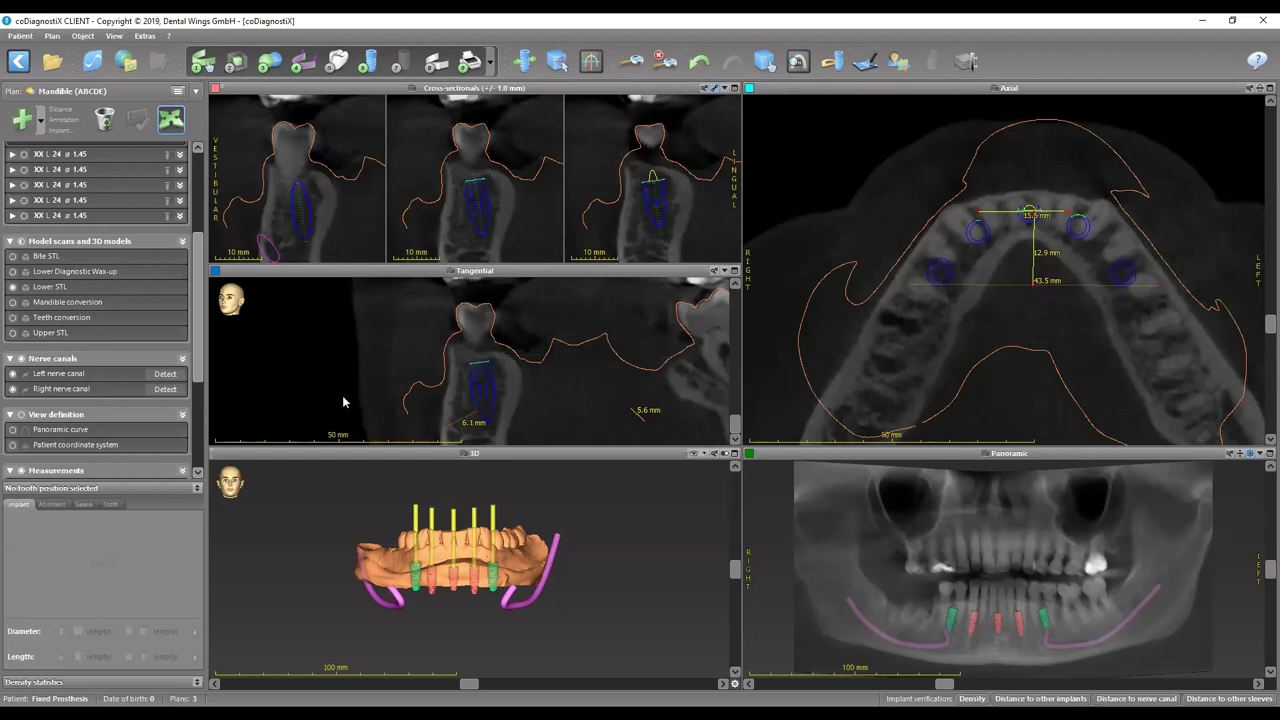
Step: Switch from the mandible plan to the Maxilla plan
scroll(100, 222, "up", 5)
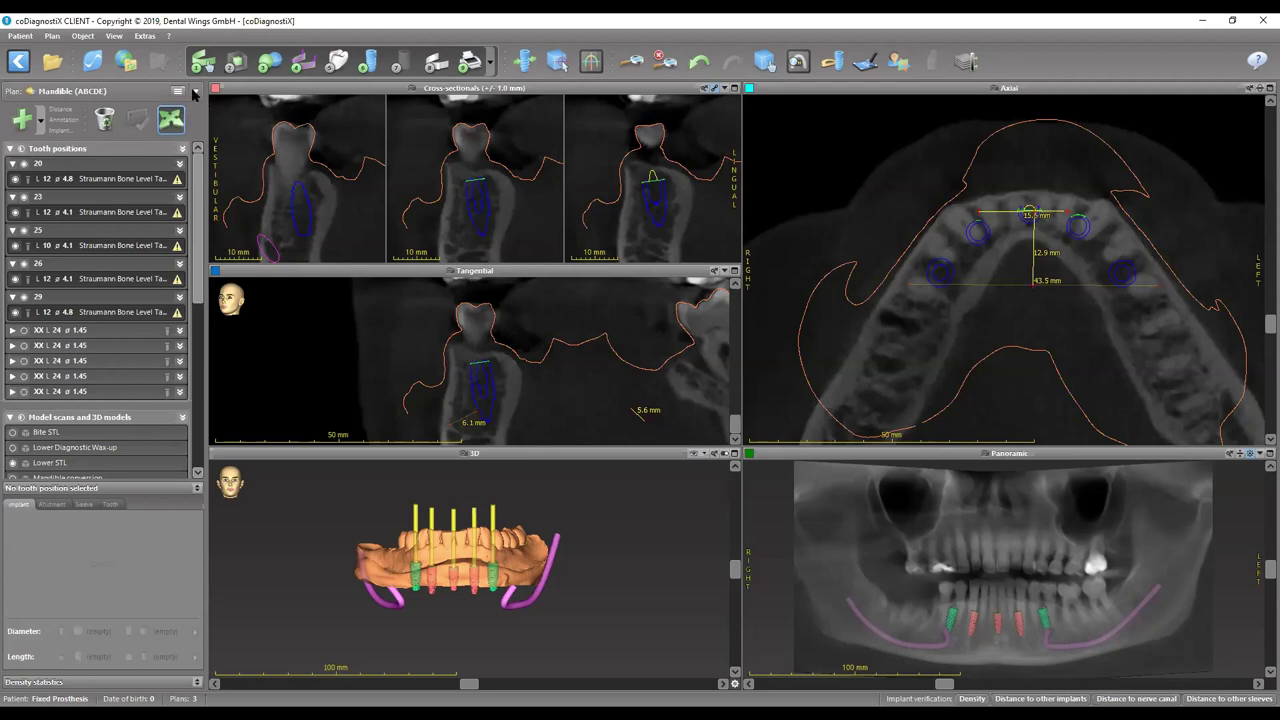
left_click(196, 93)
left_click(60, 113)
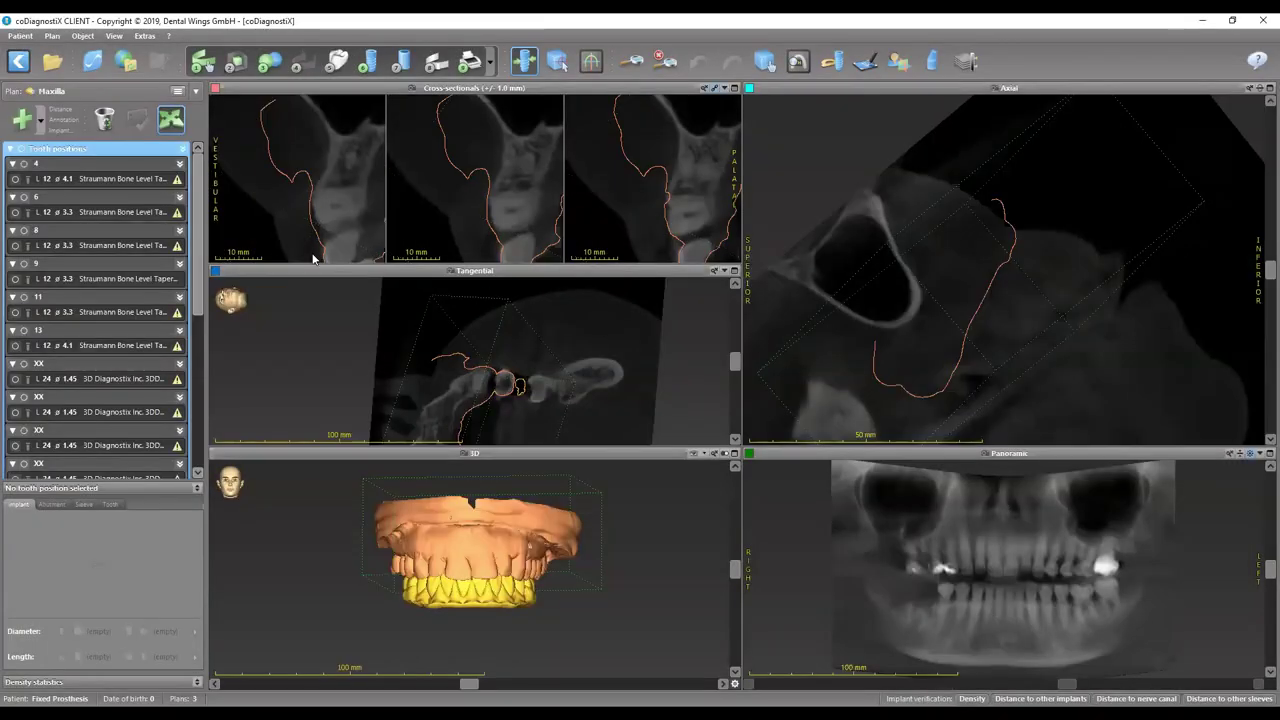
Step: Show the implants at tooth positions 4, 6, 8, 9, 11 and 13
left_click(15, 178)
left_click(15, 212)
left_click(15, 245)
left_click(15, 278)
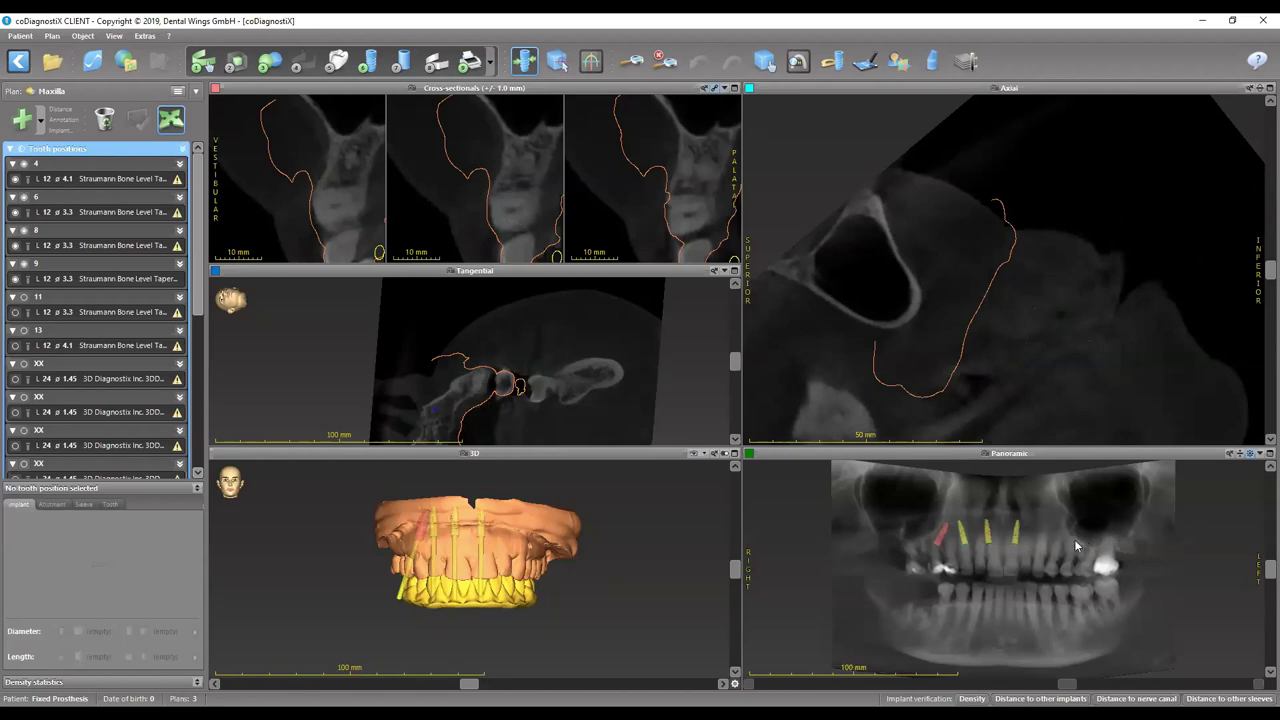
left_click(15, 312)
left_click(15, 345)
Step: Collapse the four XX fixation pin entries in the tooth positions list
left_click(12, 363)
left_click(12, 379)
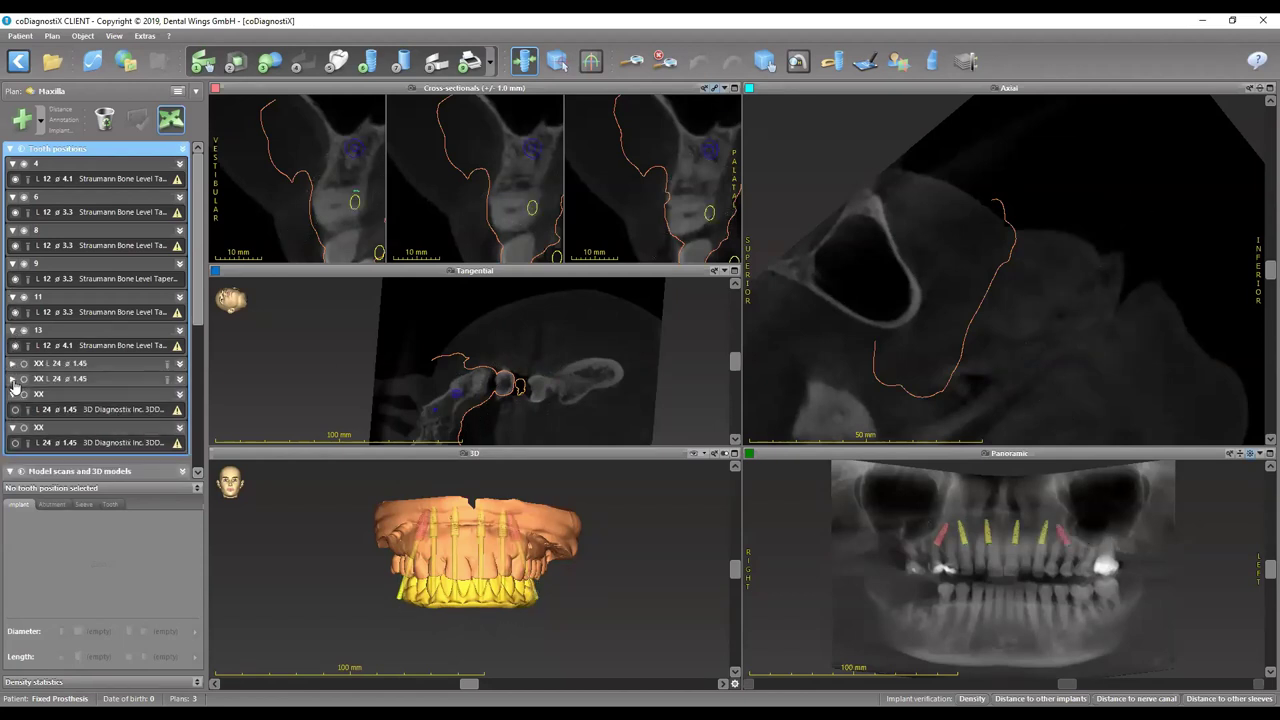
left_click(13, 394)
left_click(12, 409)
Step: Enlarge the 3D view and inspect the angulation of the six maxillary implants from the side and front
double_click(522, 456)
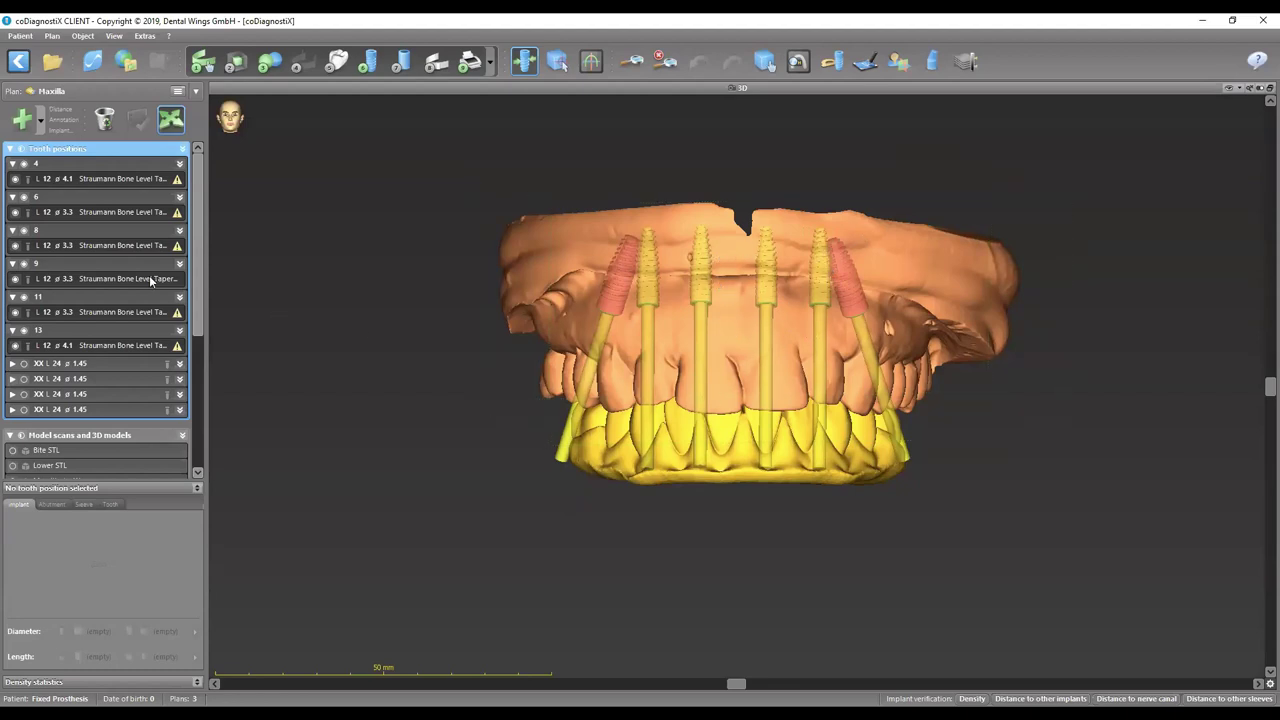
left_click(764, 62)
left_click_drag(830, 280, 1094, 277)
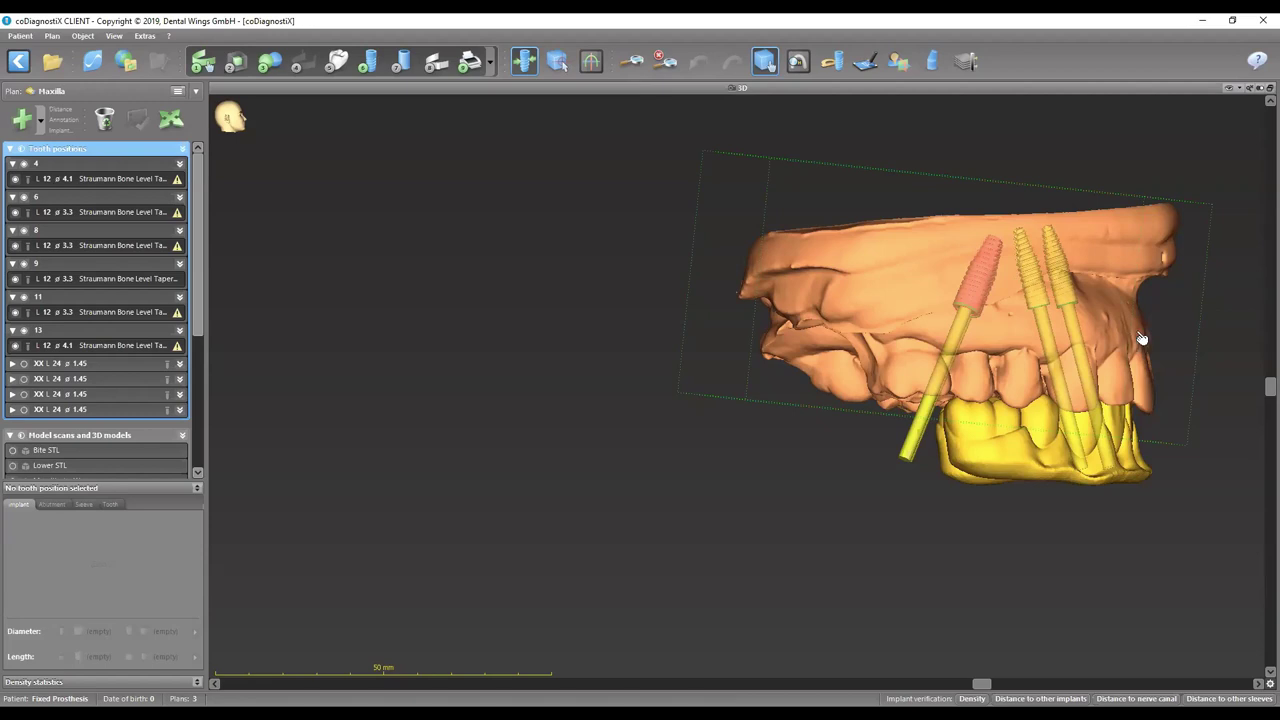
left_click_drag(1145, 337, 686, 334)
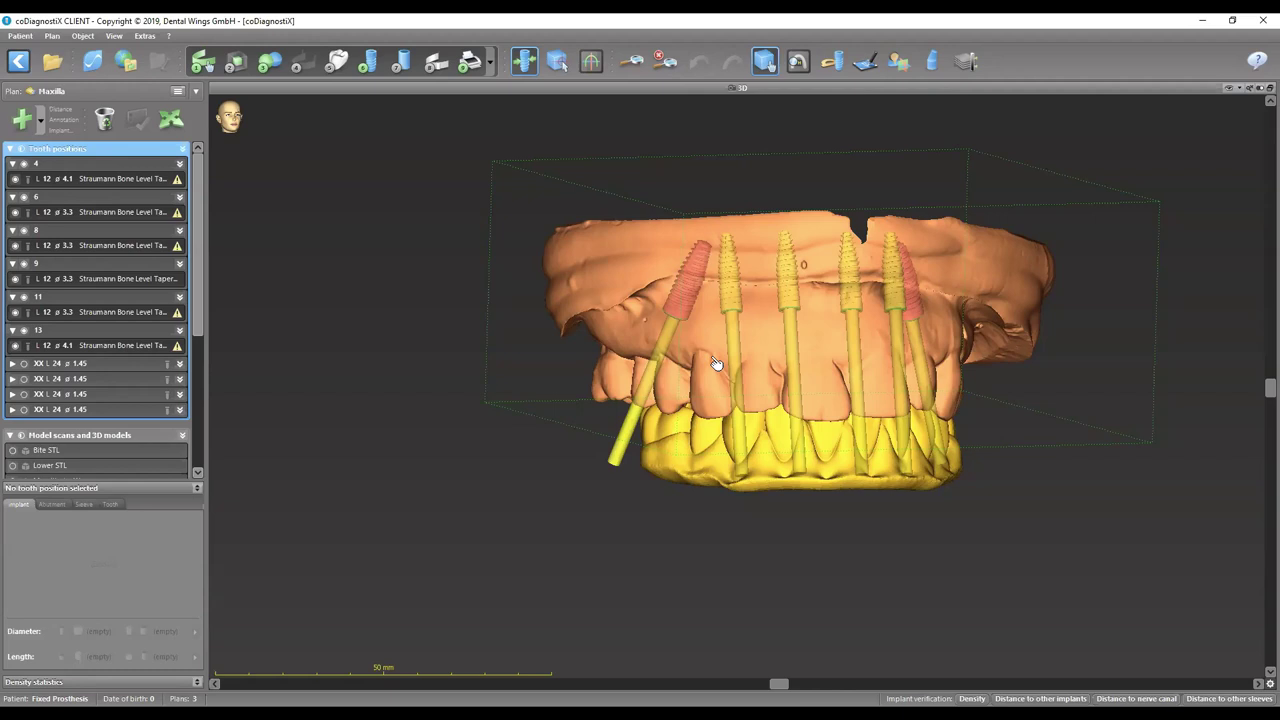
left_click(1230, 90)
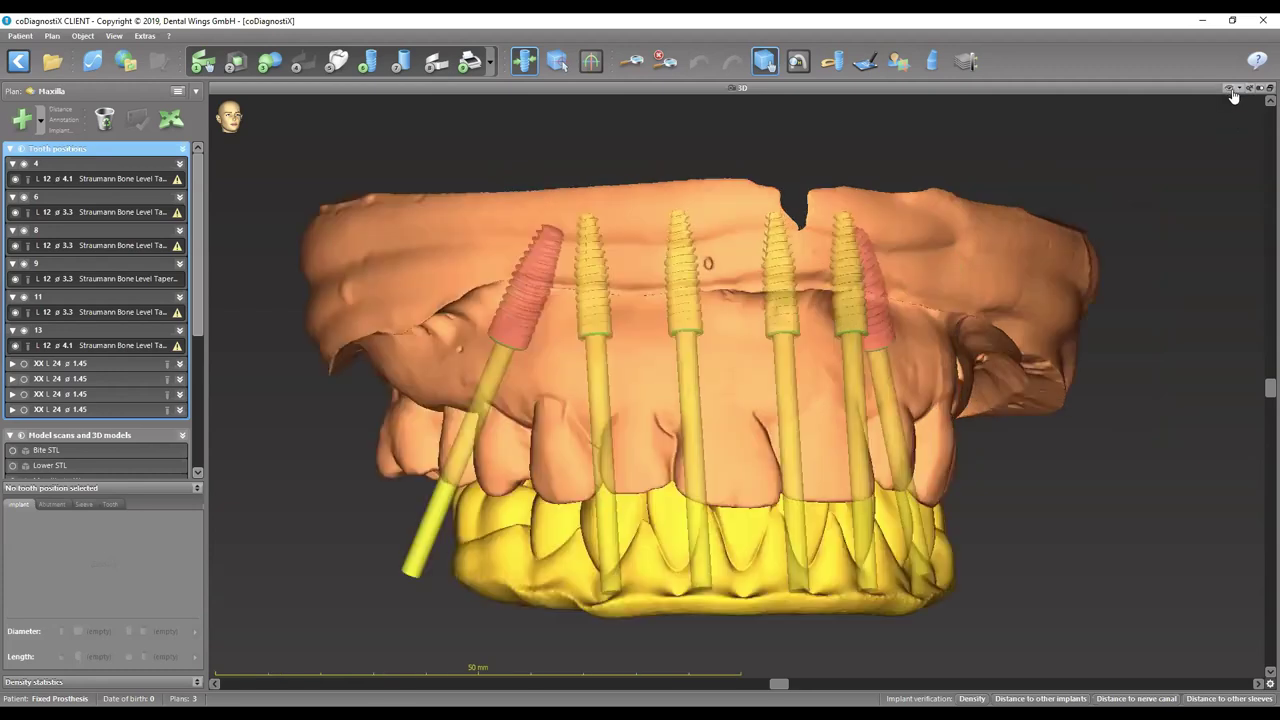
mouse_move(853, 255)
left_mouse_down()
mouse_move(818, 248)
mouse_move(866, 257)
left_mouse_up()
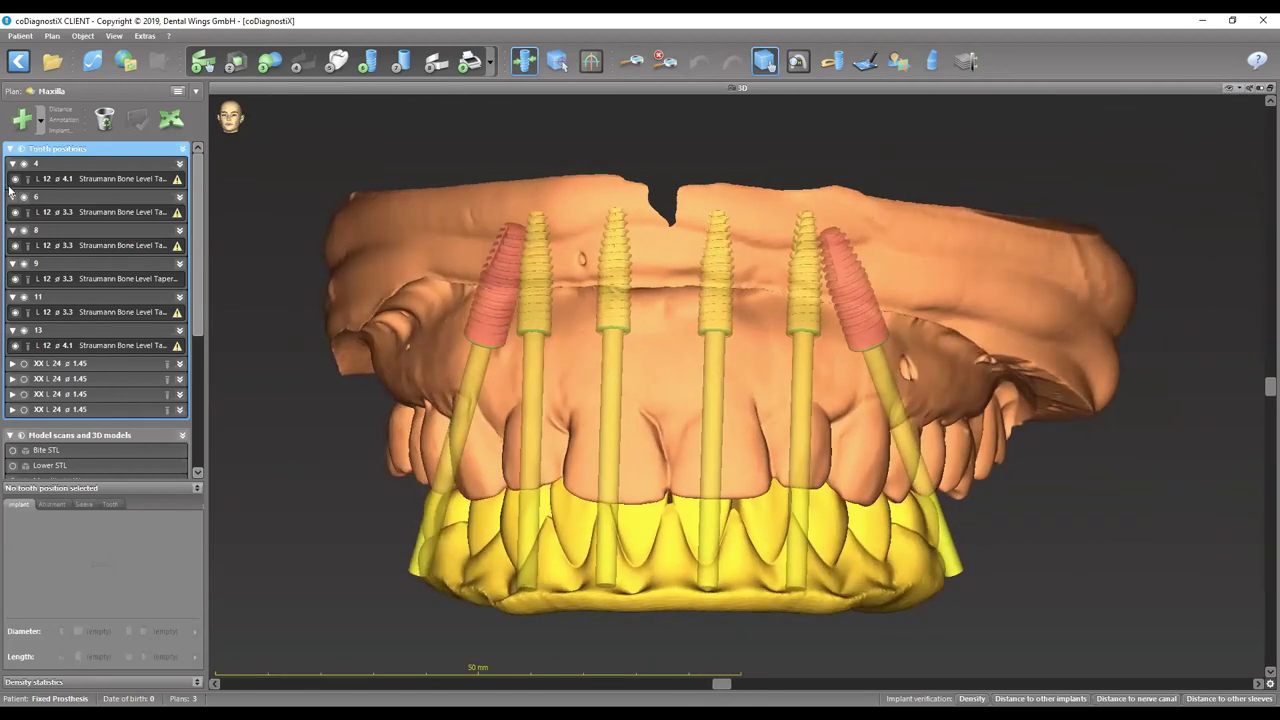
Step: Inspect the bone around the position 8 implant by rotating the enlarged tangential section about its axis
left_click(98, 245)
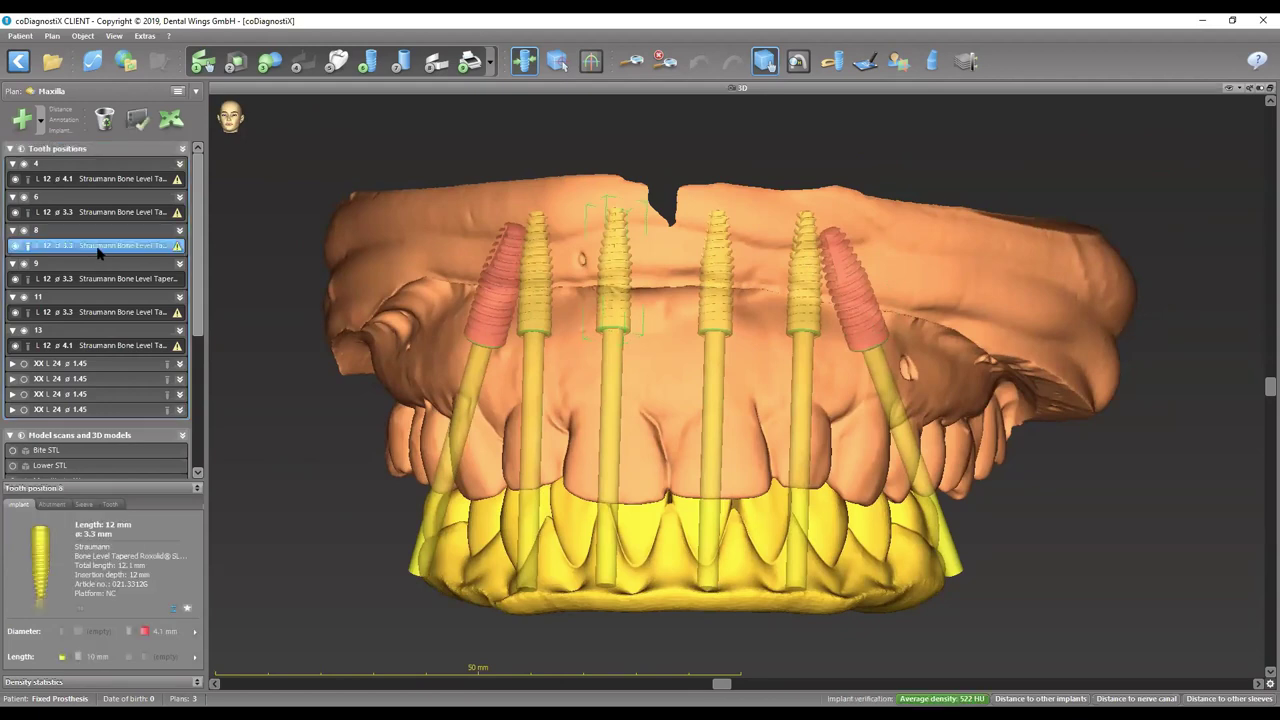
left_click(731, 88)
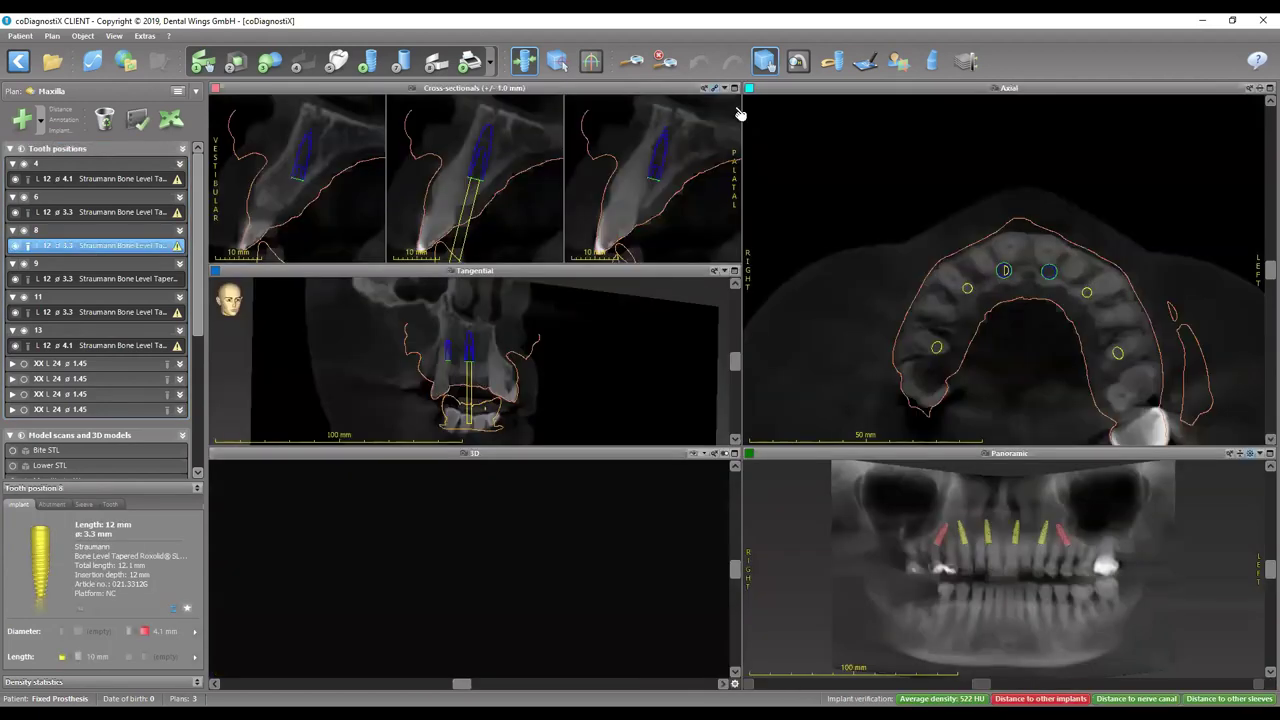
double_click(510, 271)
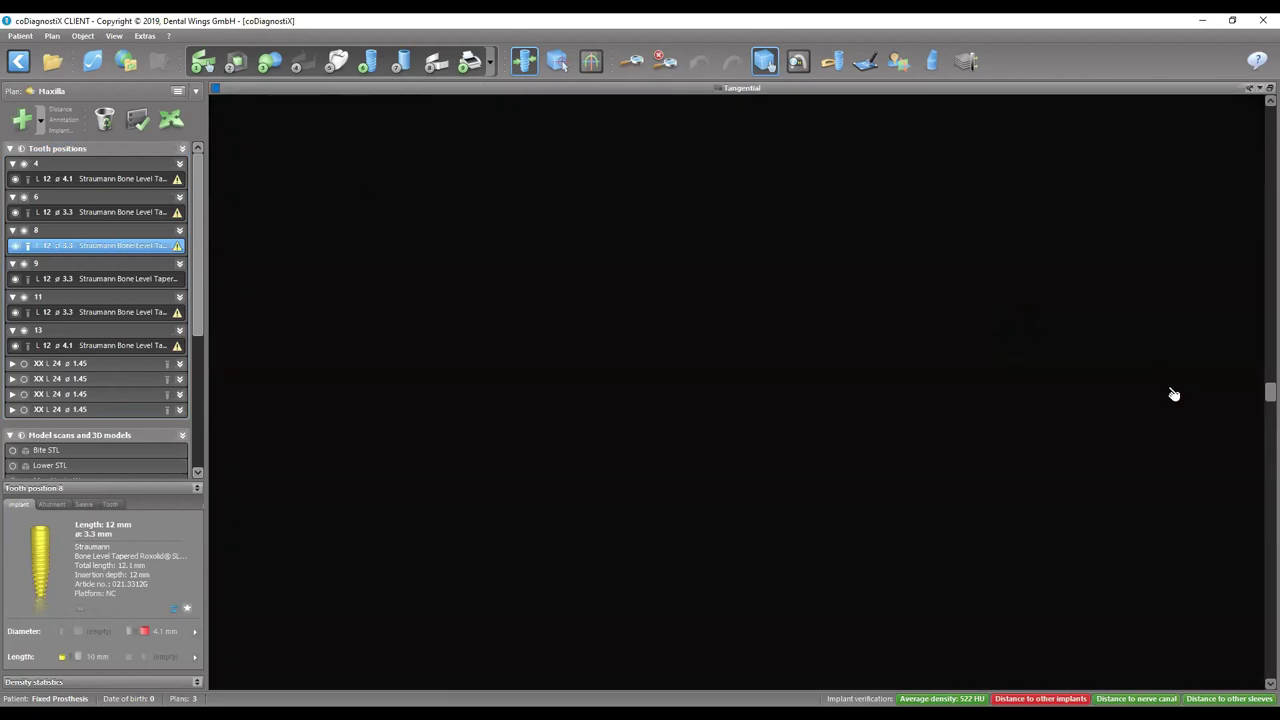
scroll(1258, 447, "down", 10)
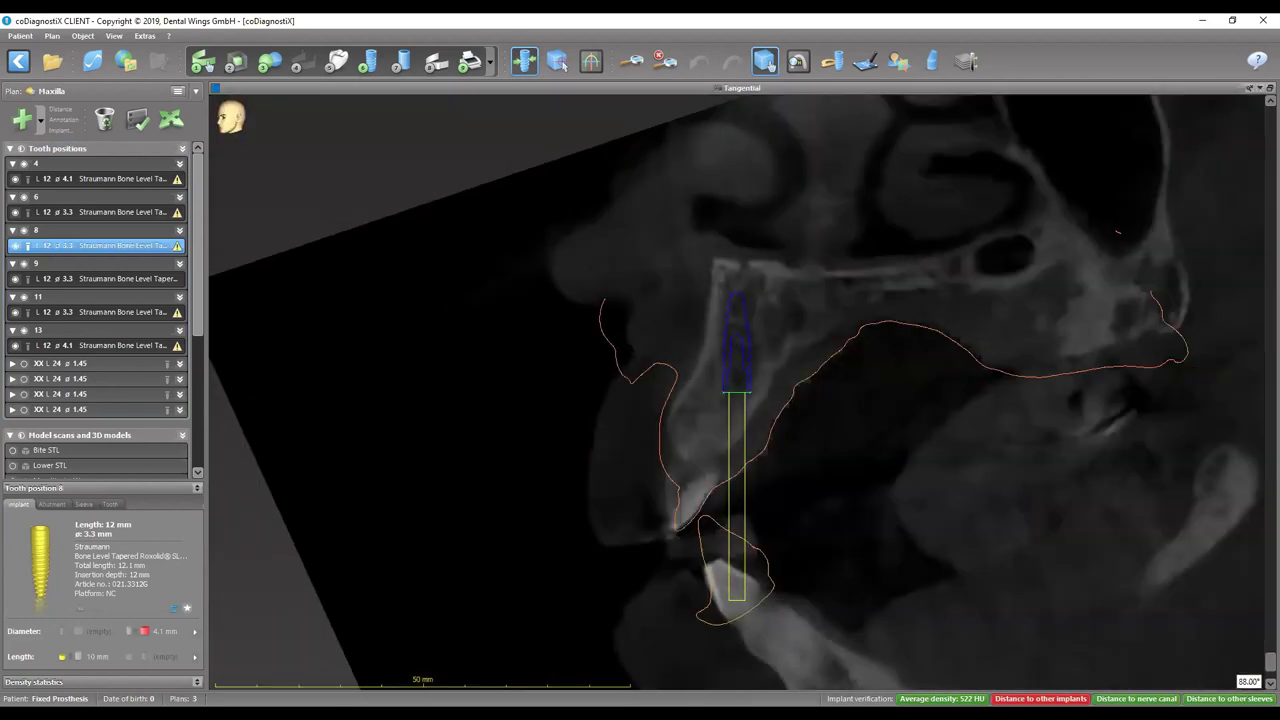
scroll(786, 400, "up", 4, "ctrl")
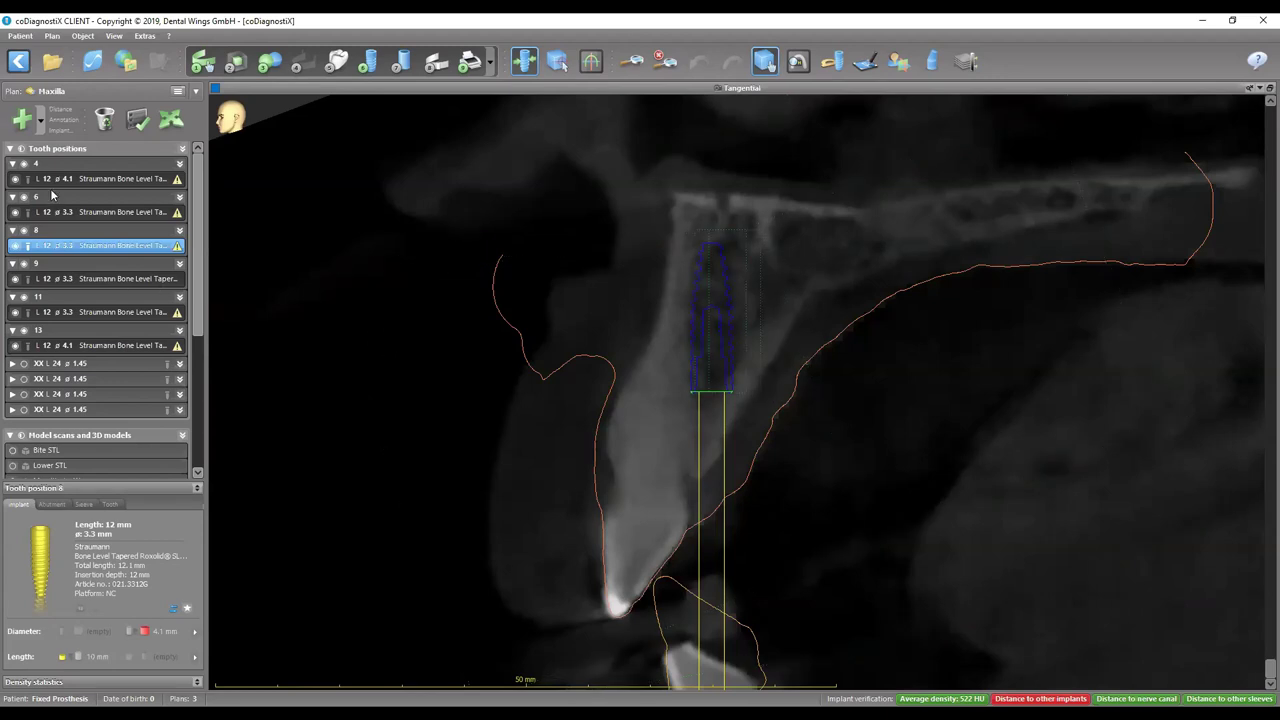
mouse_move(1259, 659)
left_click_drag(1262, 662, 1252, 500)
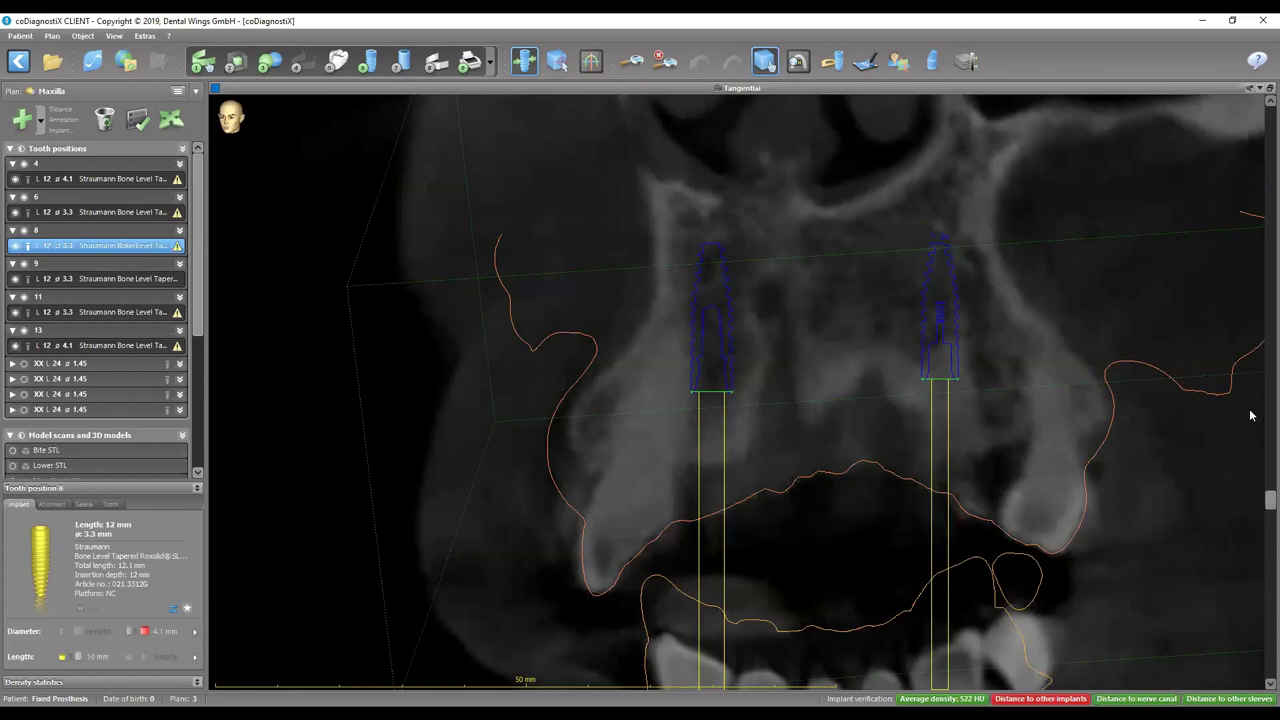
scroll(1200, 314, "down", 3)
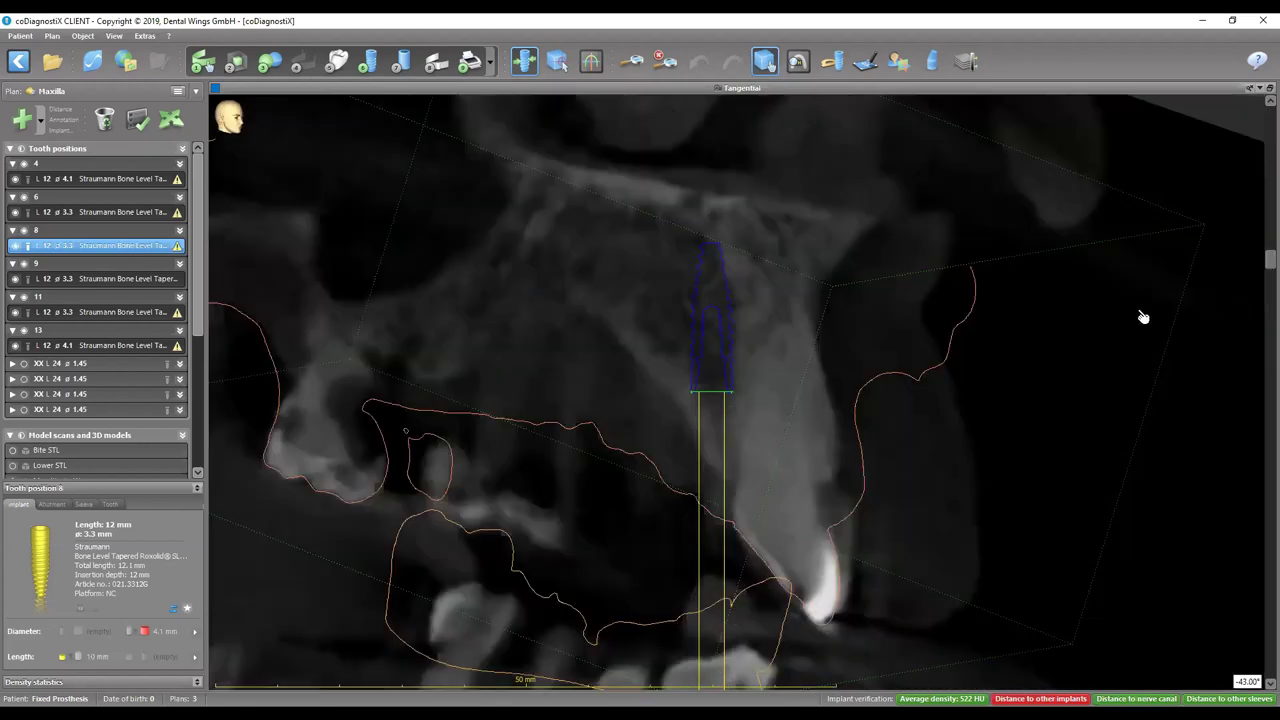
Step: Inspect the bone around the implants at positions 9 and 6 in the rotated tangential section
left_click(86, 284)
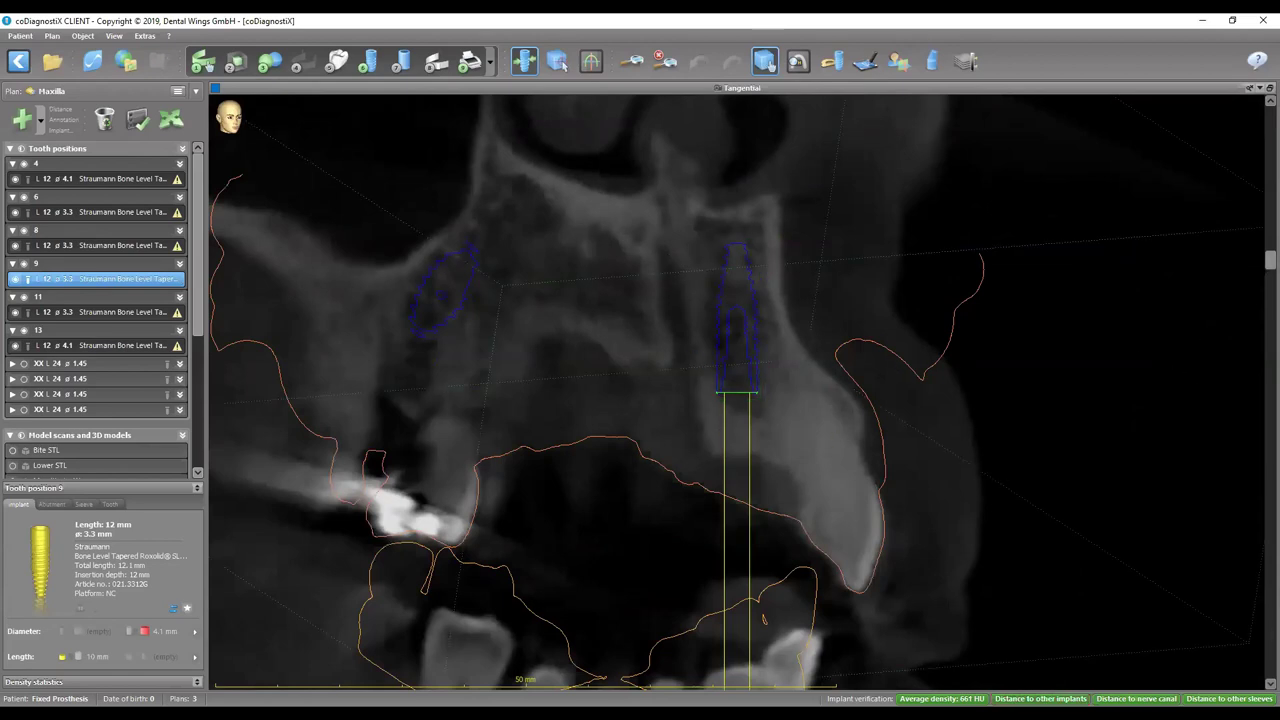
left_click_drag(1270, 260, 1262, 101)
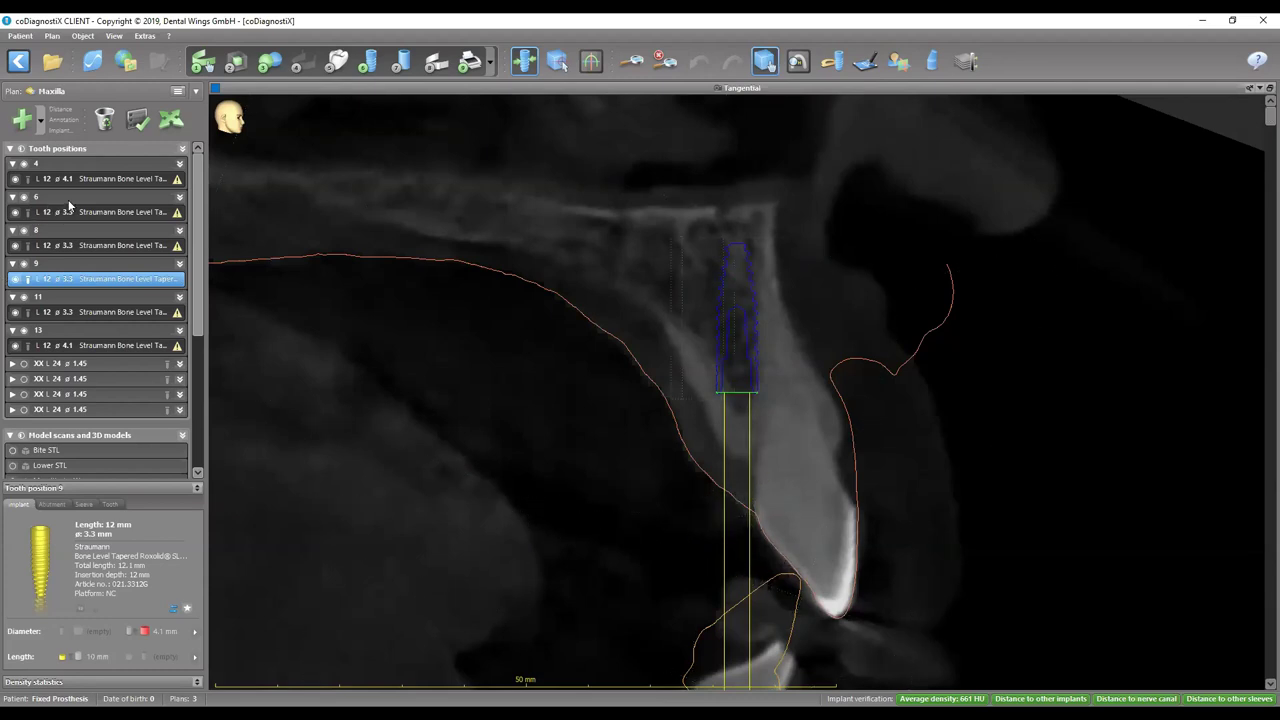
left_click(106, 213)
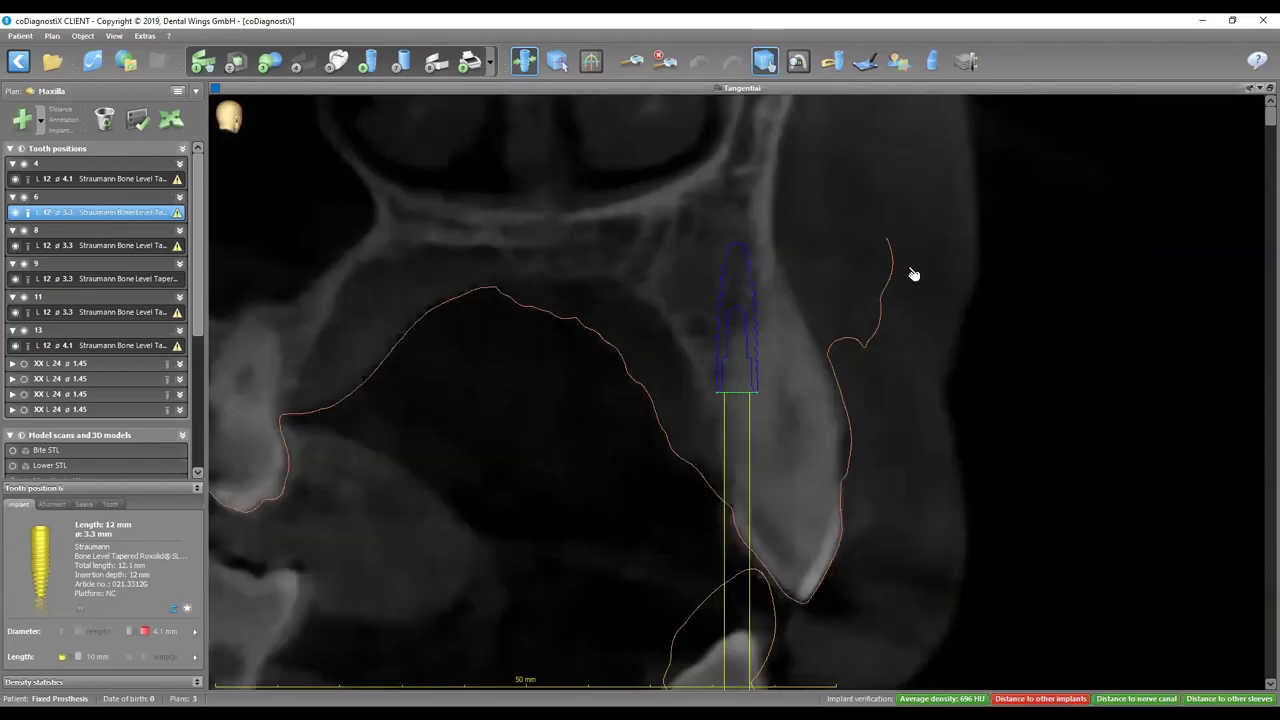
scroll(1254, 373, "down", 7)
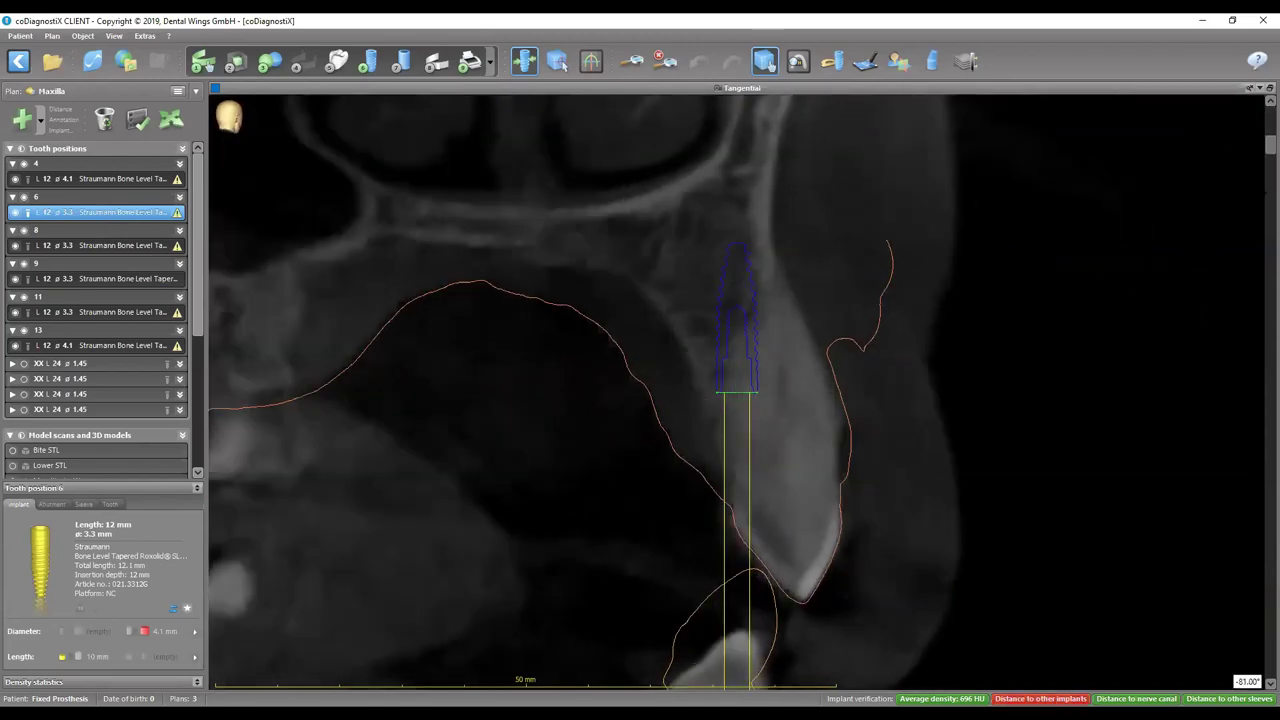
scroll(1254, 373, "down", 5)
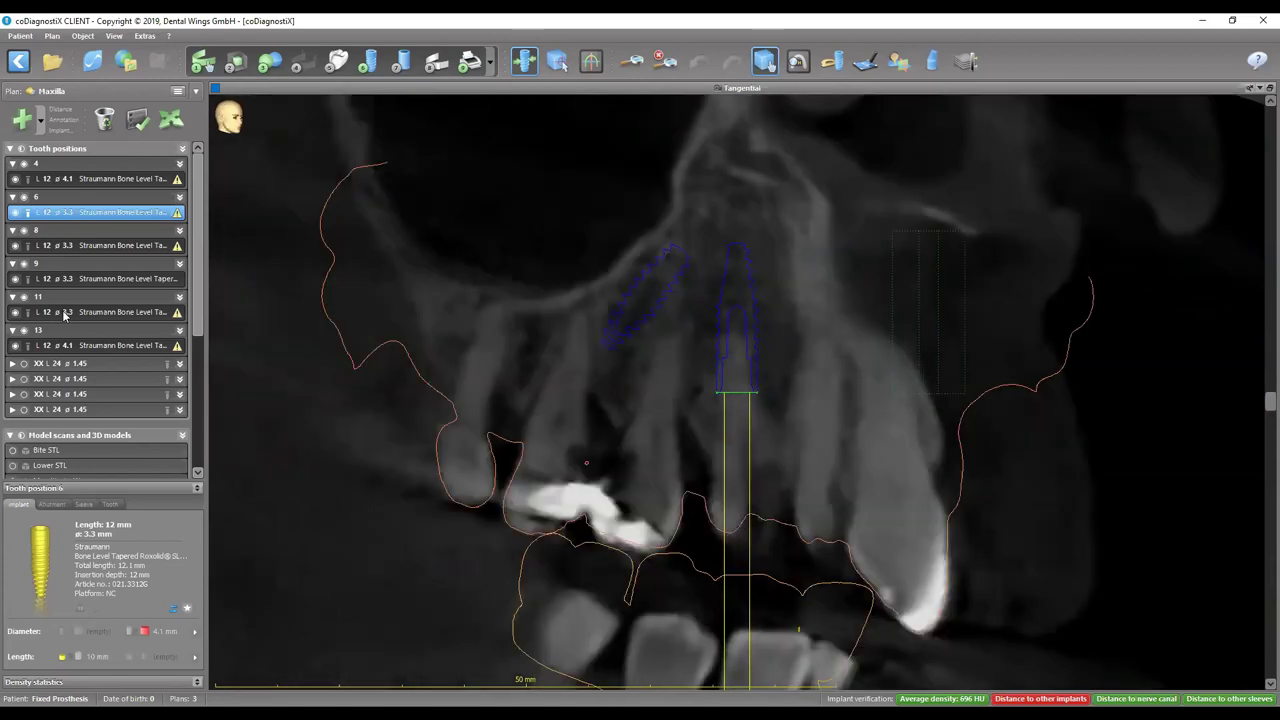
Step: Inspect the bone around the implants at positions 11 and 4 in the rotated tangential section
left_click(65, 313)
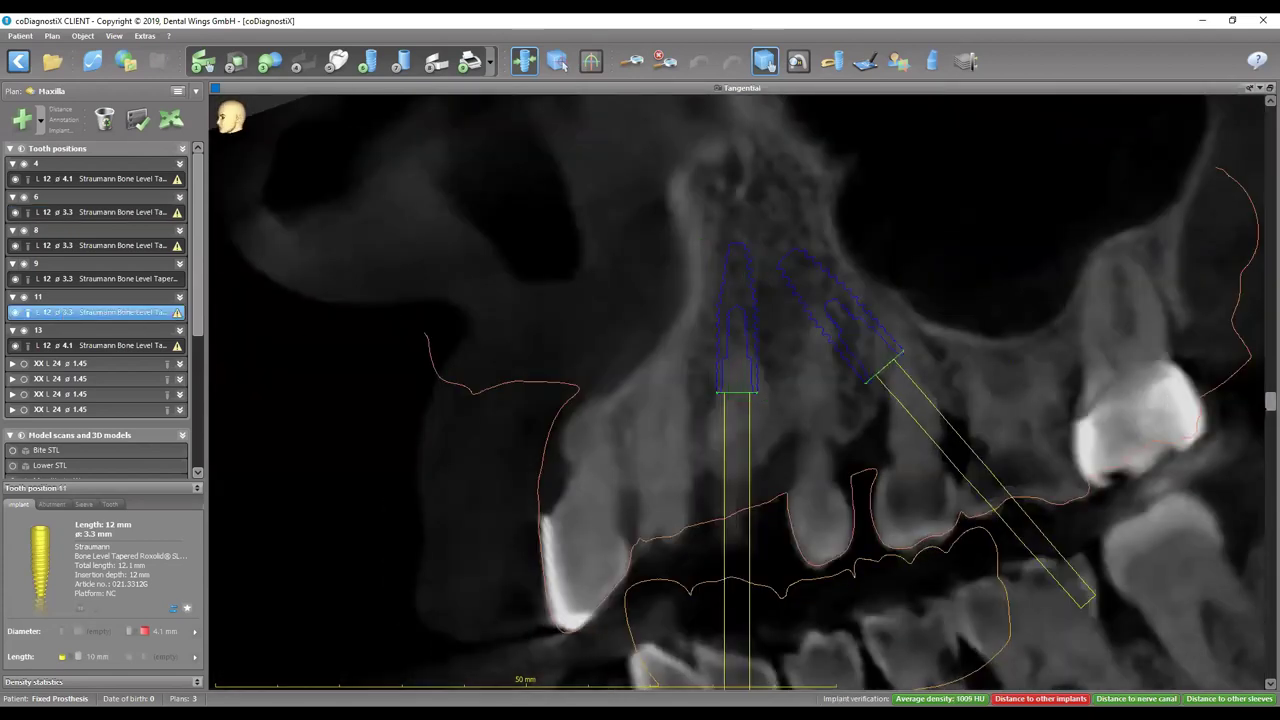
scroll(1262, 270, "up", 10)
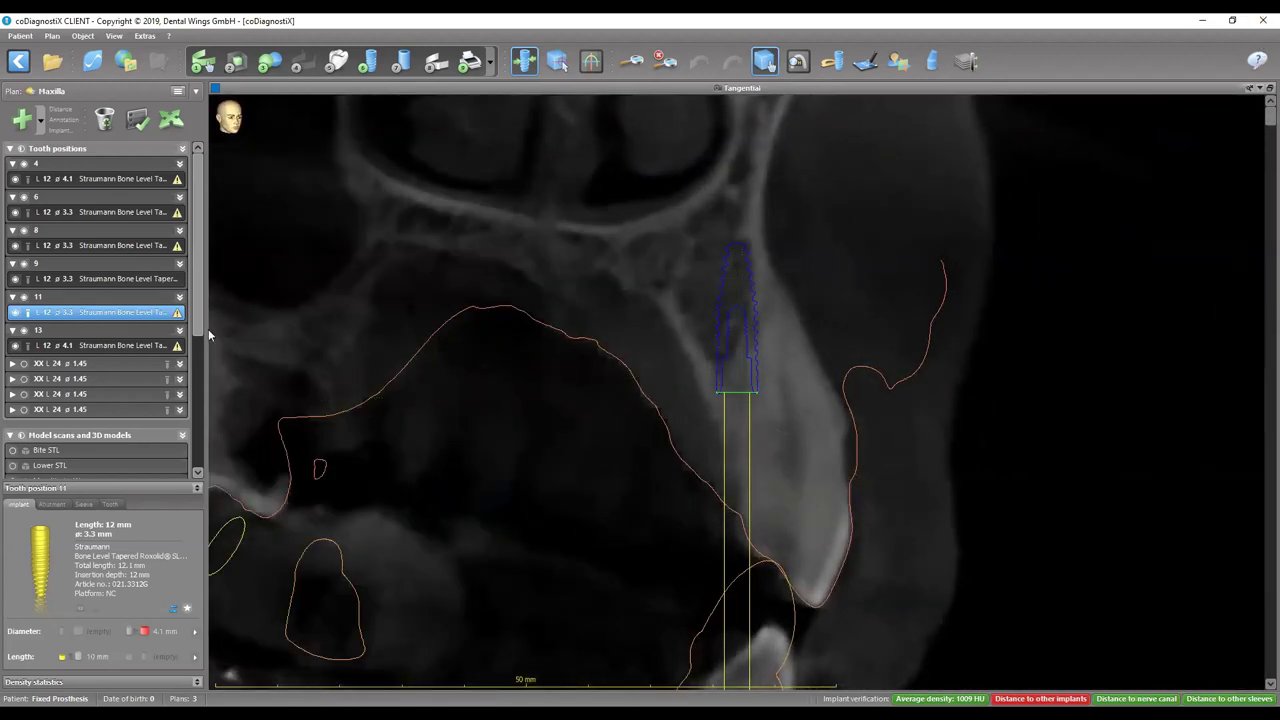
left_click(112, 178)
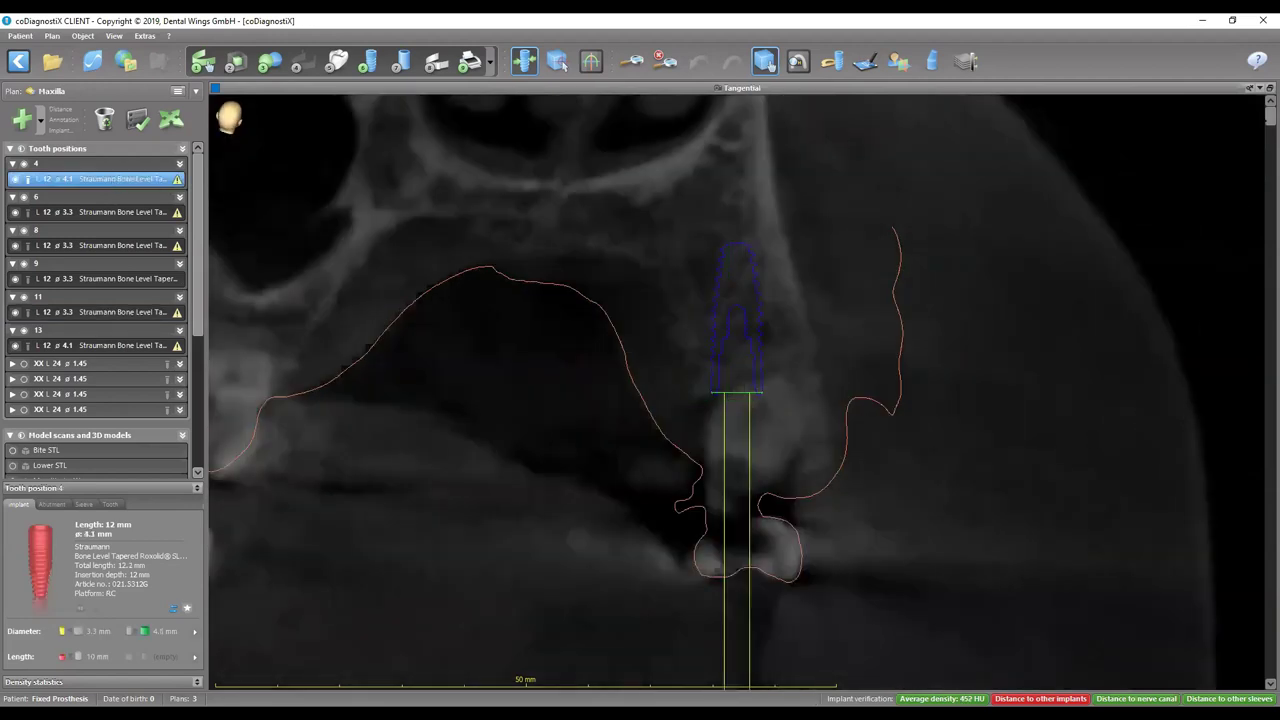
scroll(1229, 378, "down", 10)
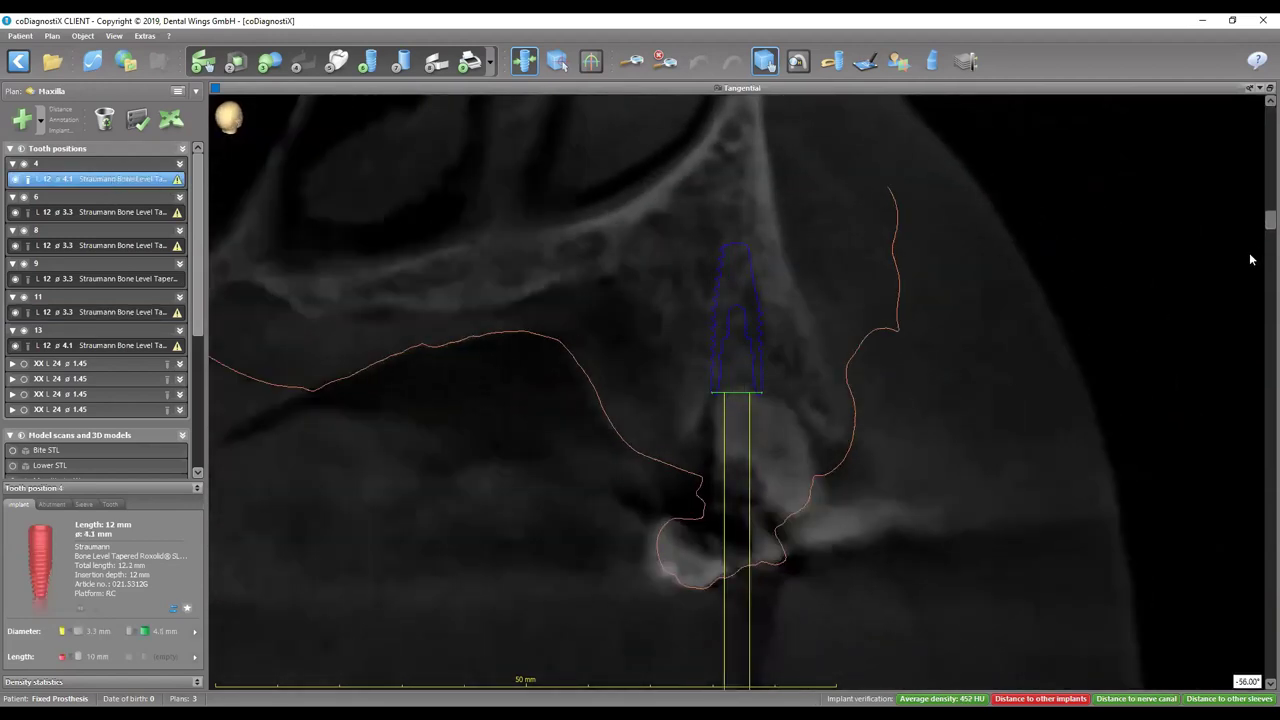
scroll(1229, 378, "down", 3)
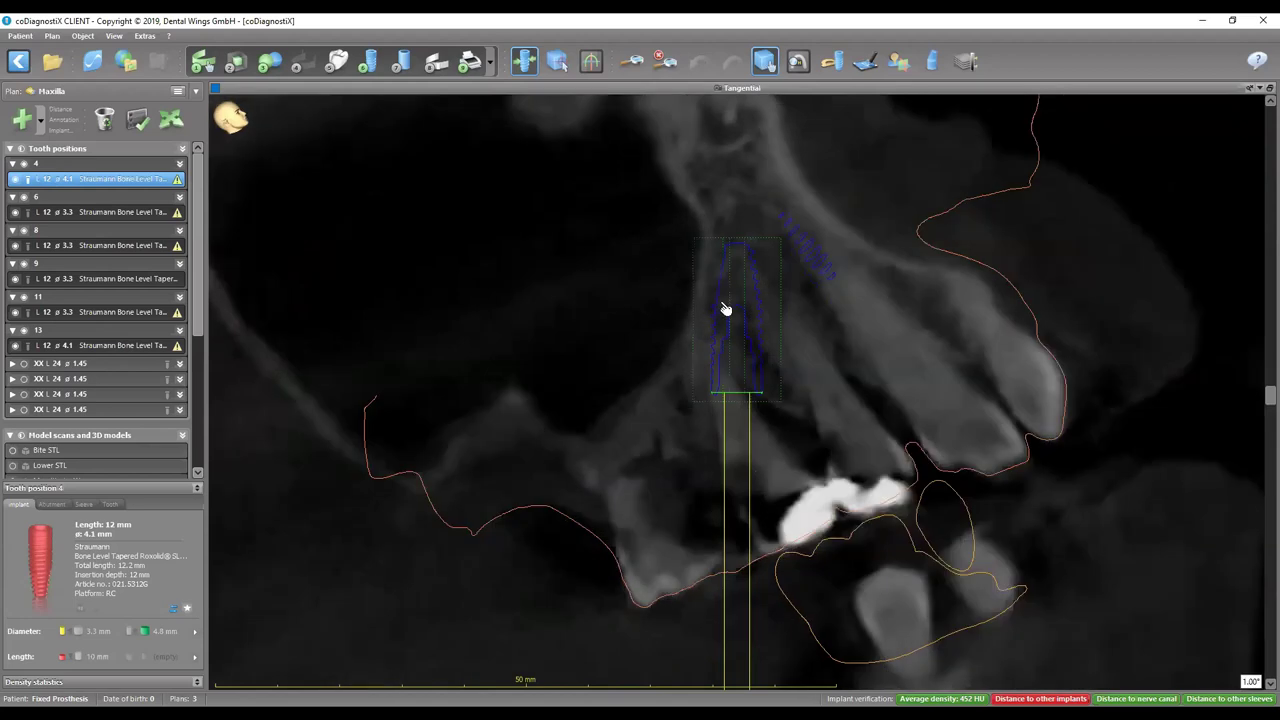
Step: Try to reduce the tilt of the position 4 implant relative to the position 6 implant in the tangential section, and undo the change
scroll(726, 303, "down", 2)
scroll(722, 205, "down", 2)
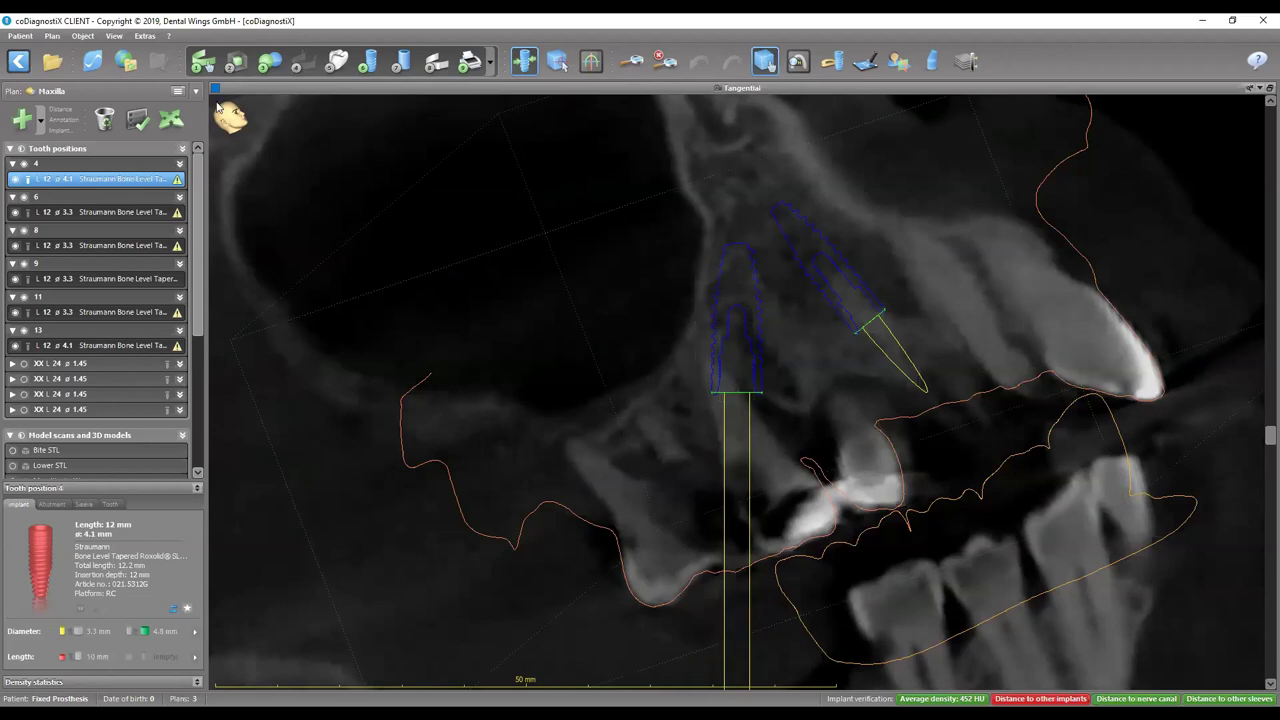
left_click(171, 119)
left_click_drag(750, 600, 814, 620)
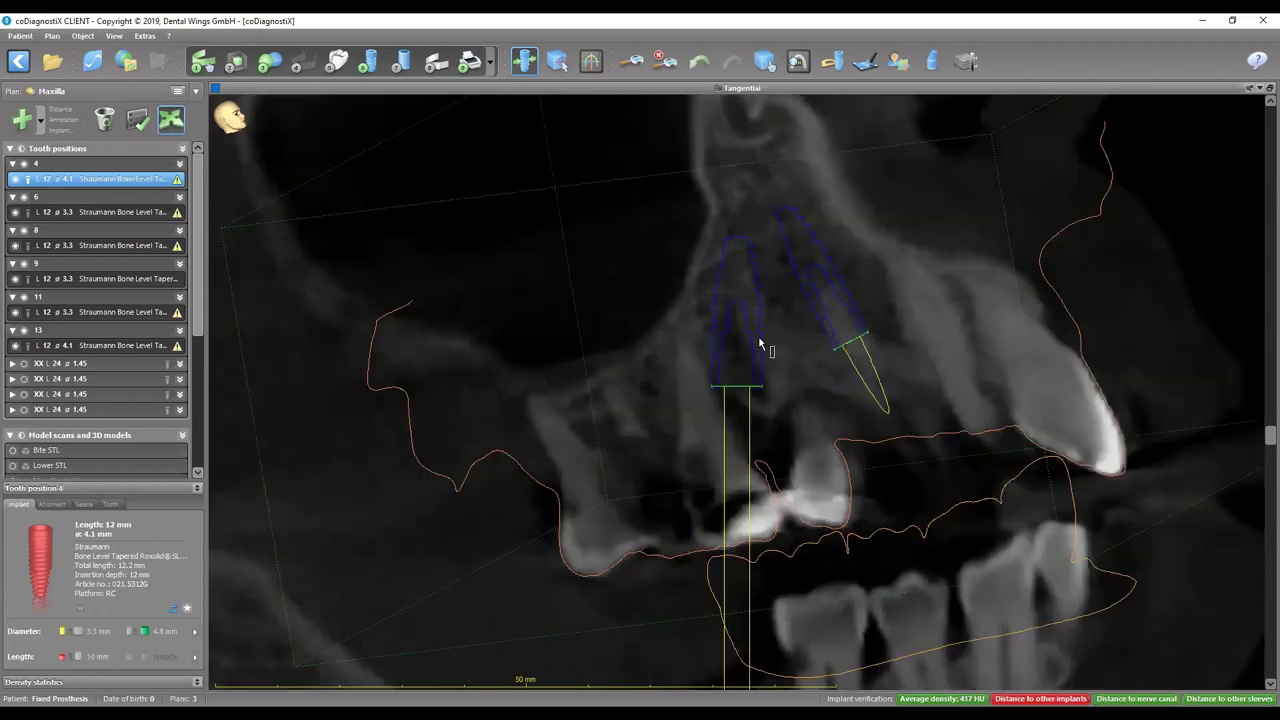
left_click_drag(749, 337, 740, 340)
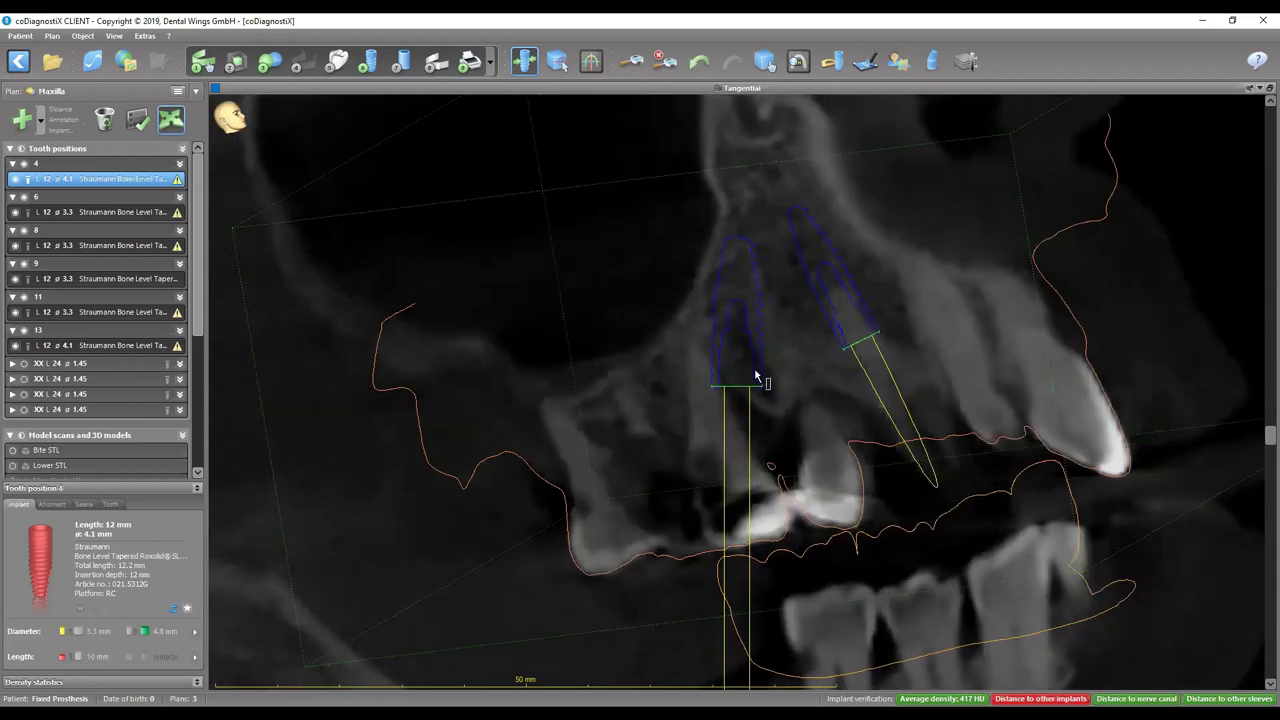
left_click(701, 72)
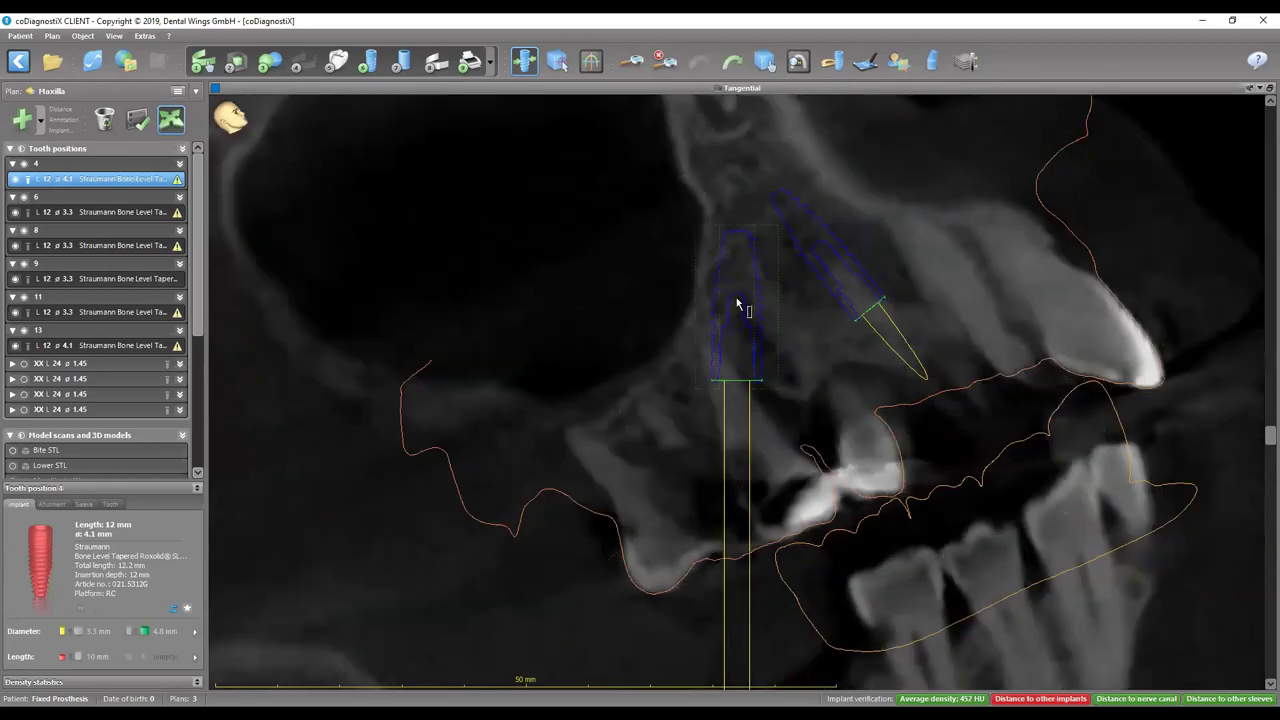
Step: Measure the distance between the platforms of the position 4 and position 6 implants in the tangential section
left_click_drag(740, 303, 735, 303)
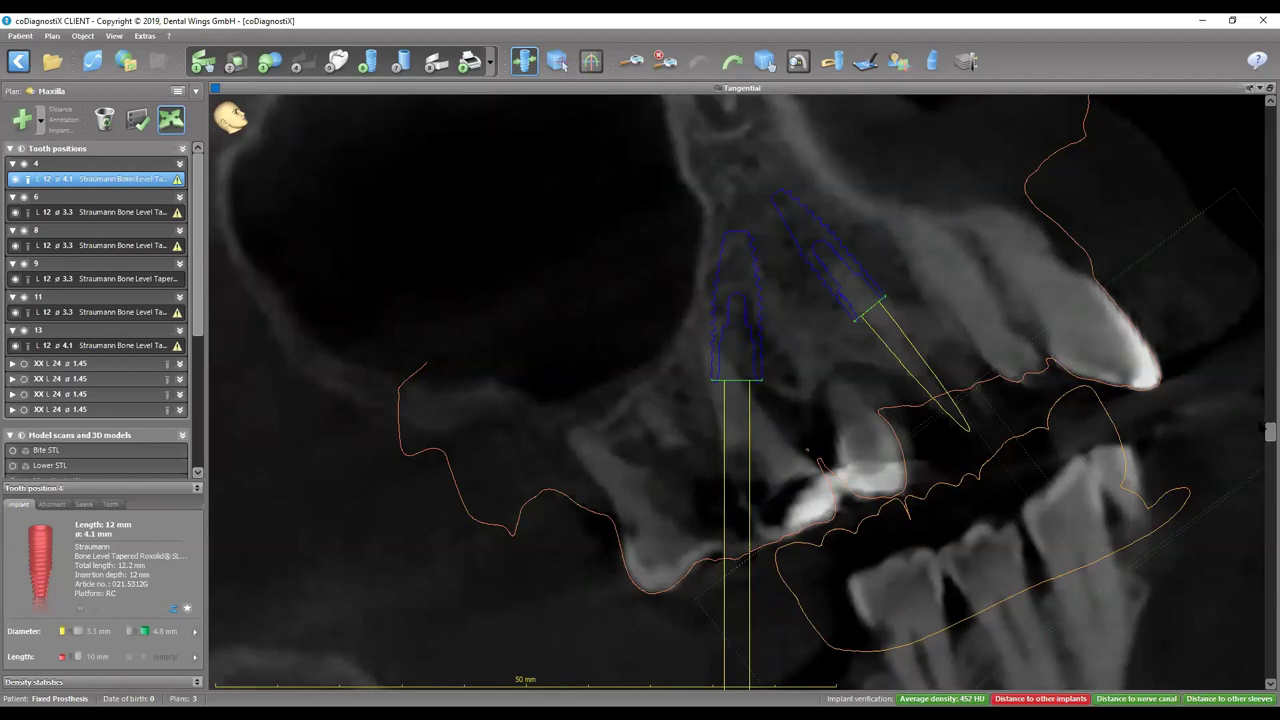
left_click_drag(1265, 440, 797, 257)
scroll(797, 257, "down", 5)
scroll(775, 265, "down", 1)
scroll(765, 240, "up", 1)
left_click(728, 383)
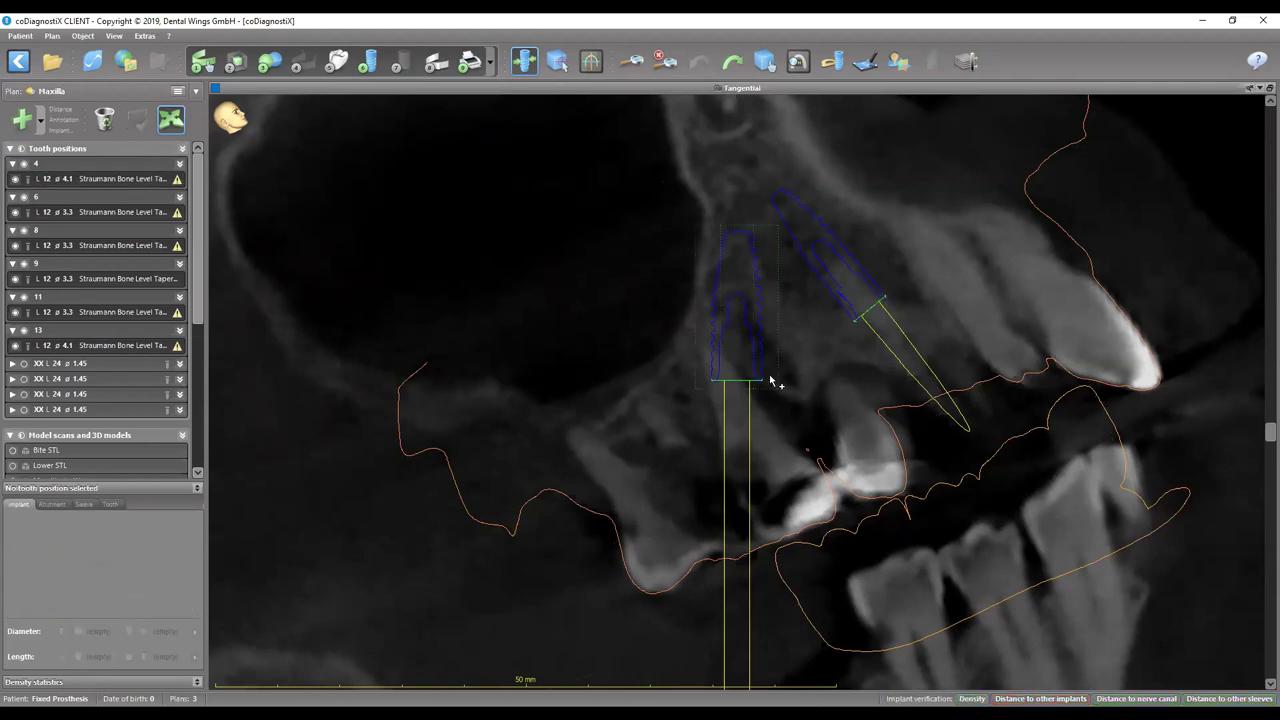
left_click_drag(763, 385, 852, 323)
Step: Rotate the tangential section about the position 13 implant and measure the distance from its platform to the neighbouring position 11 implant
left_click(107, 345)
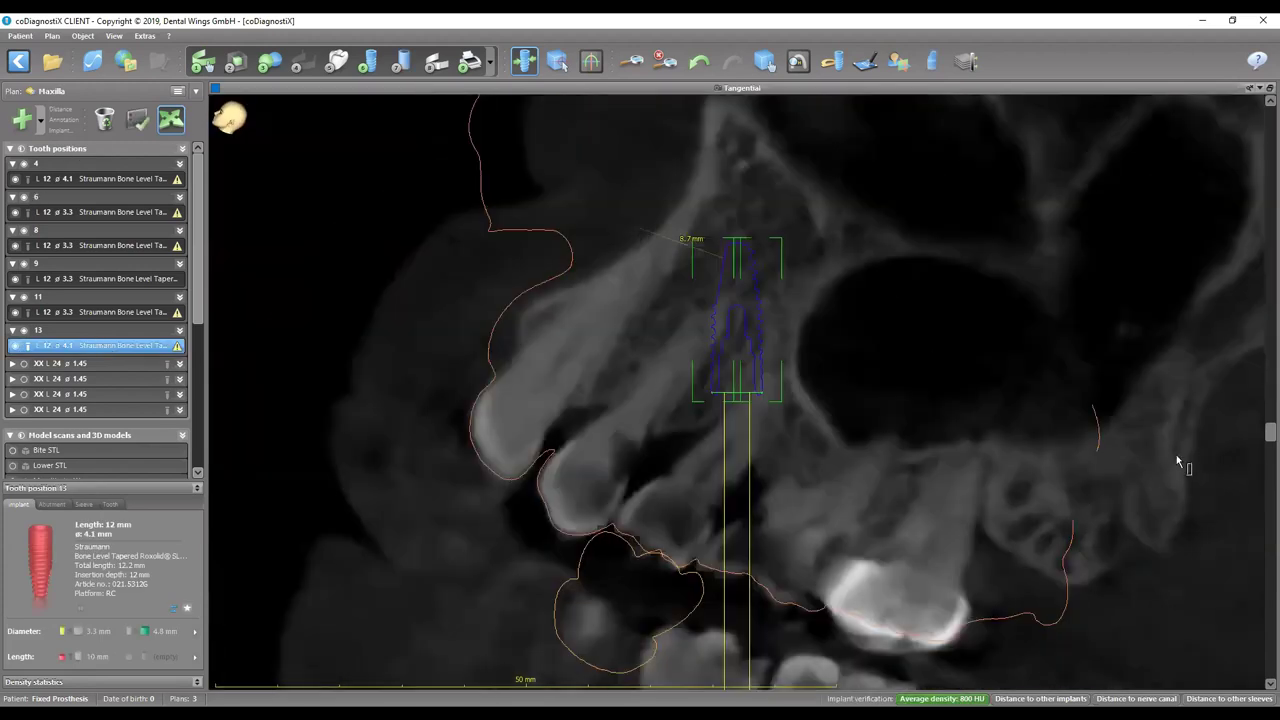
left_click_drag(1260, 434, 1260, 330)
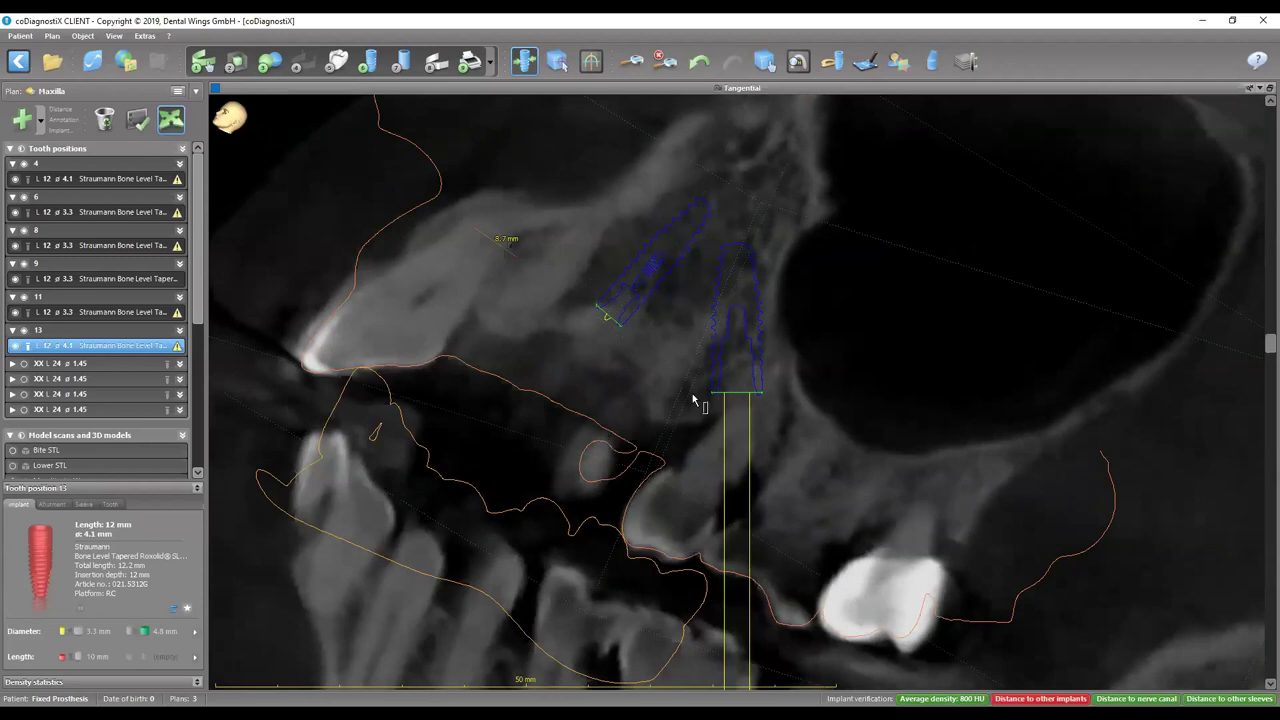
scroll(440, 303, "down", 3)
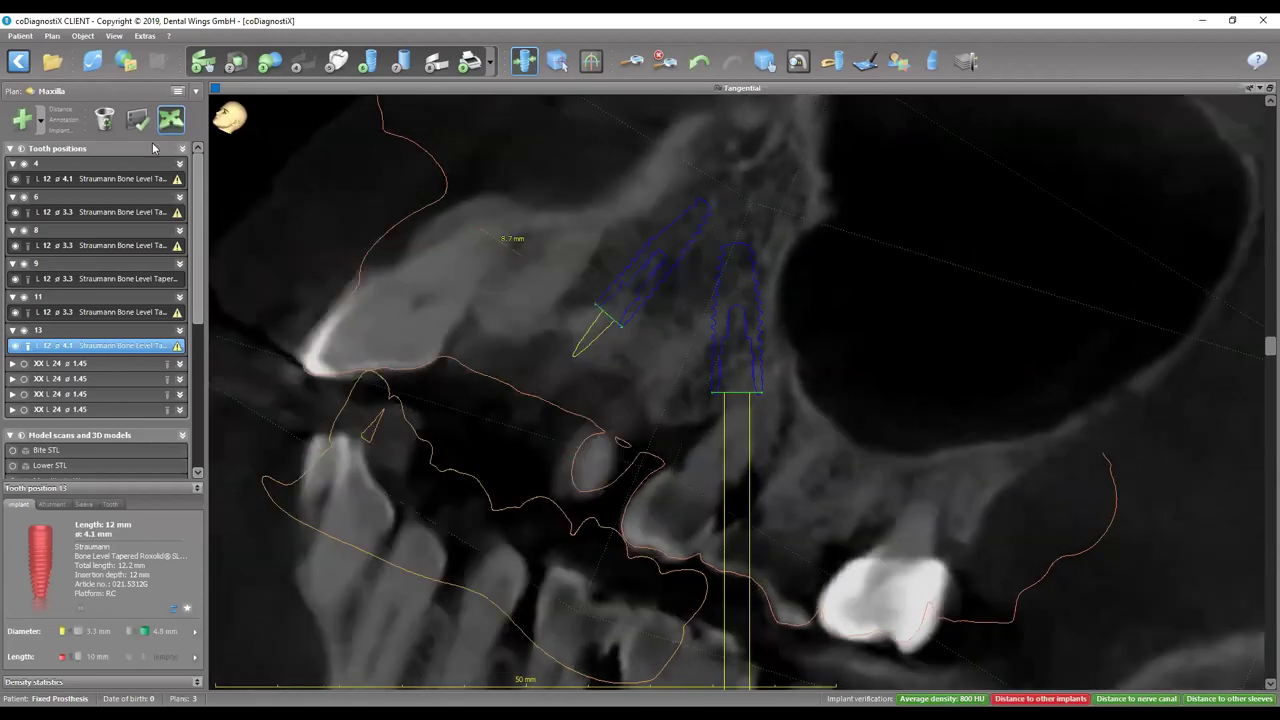
left_click(436, 245)
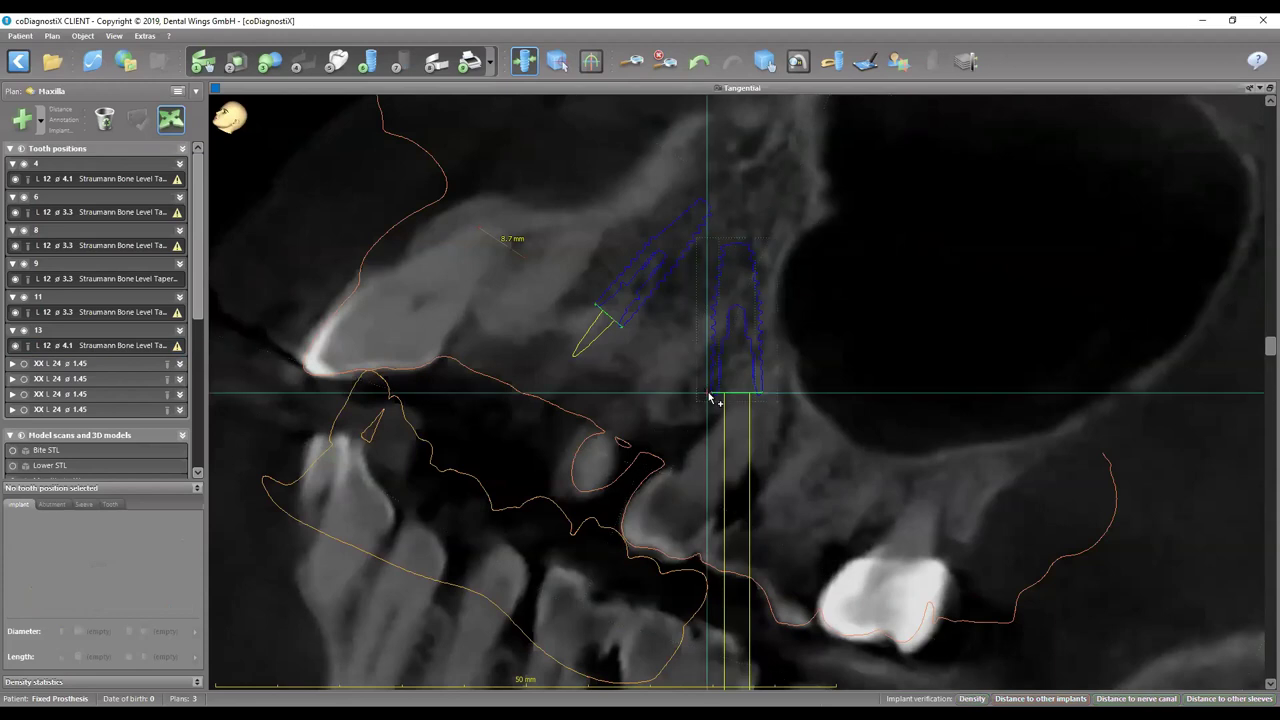
left_click(626, 330)
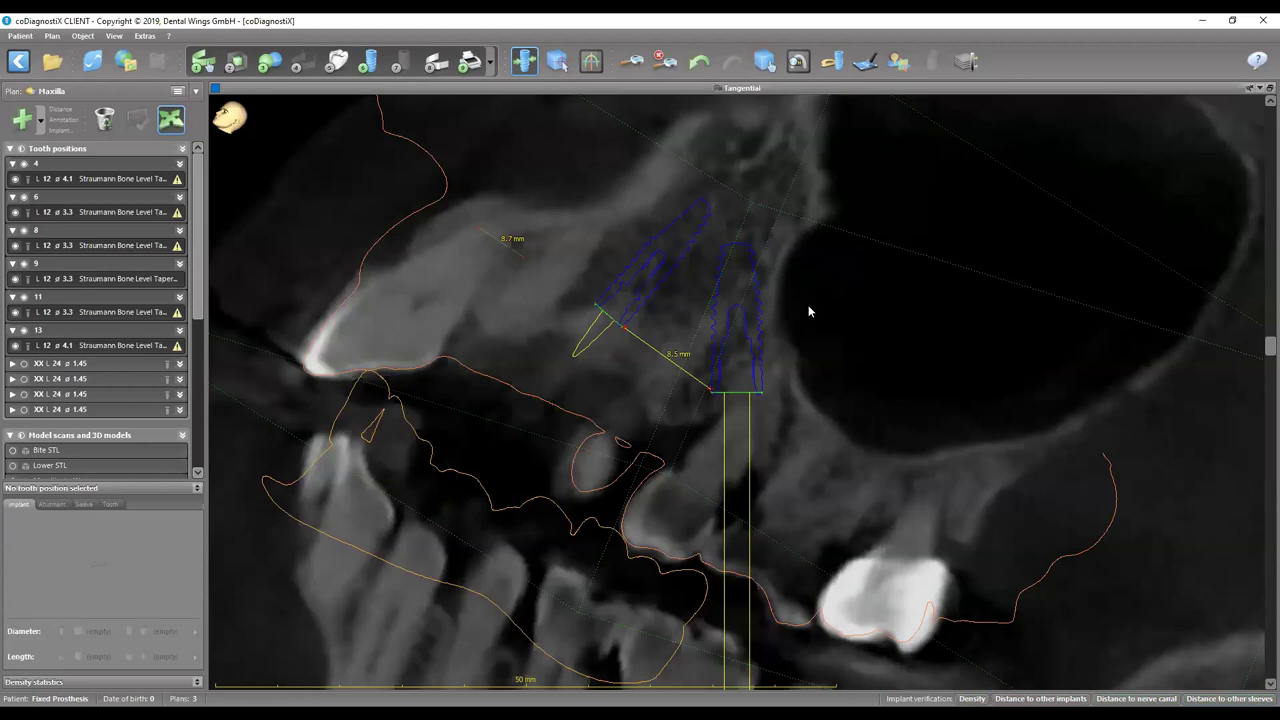
scroll(781, 464, "down", 2)
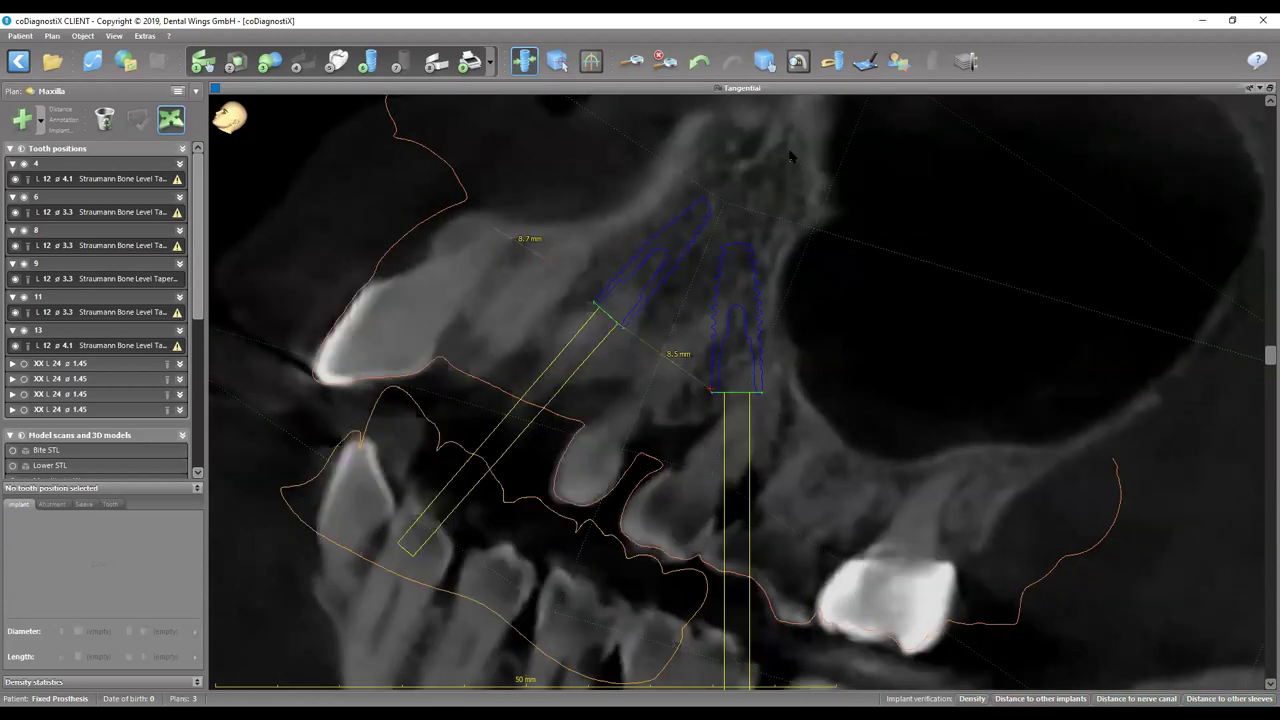
left_click_drag(1262, 365, 1261, 393)
left_click_drag(1222, 672, 925, 497)
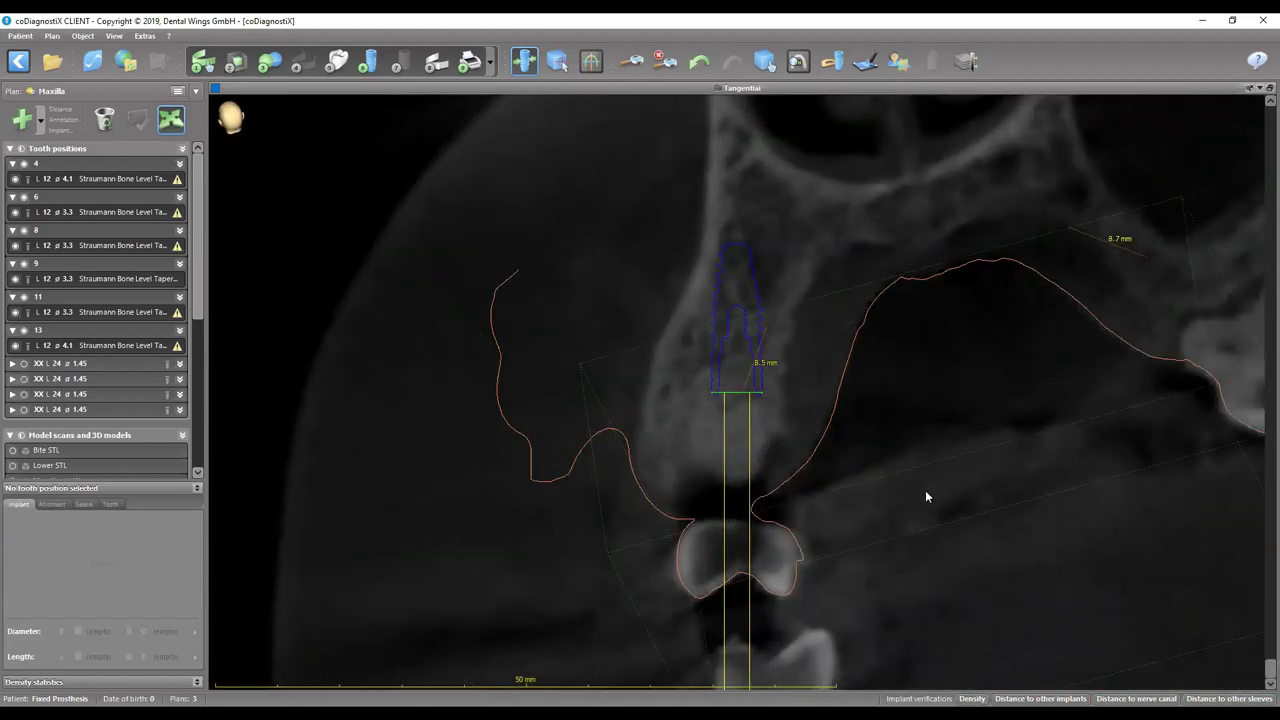
Step: Hide the Mandibular Waxup and inspect the emergence of the six maxillary implants against Upper STL 2 in the enlarged 3D view
double_click(778, 90)
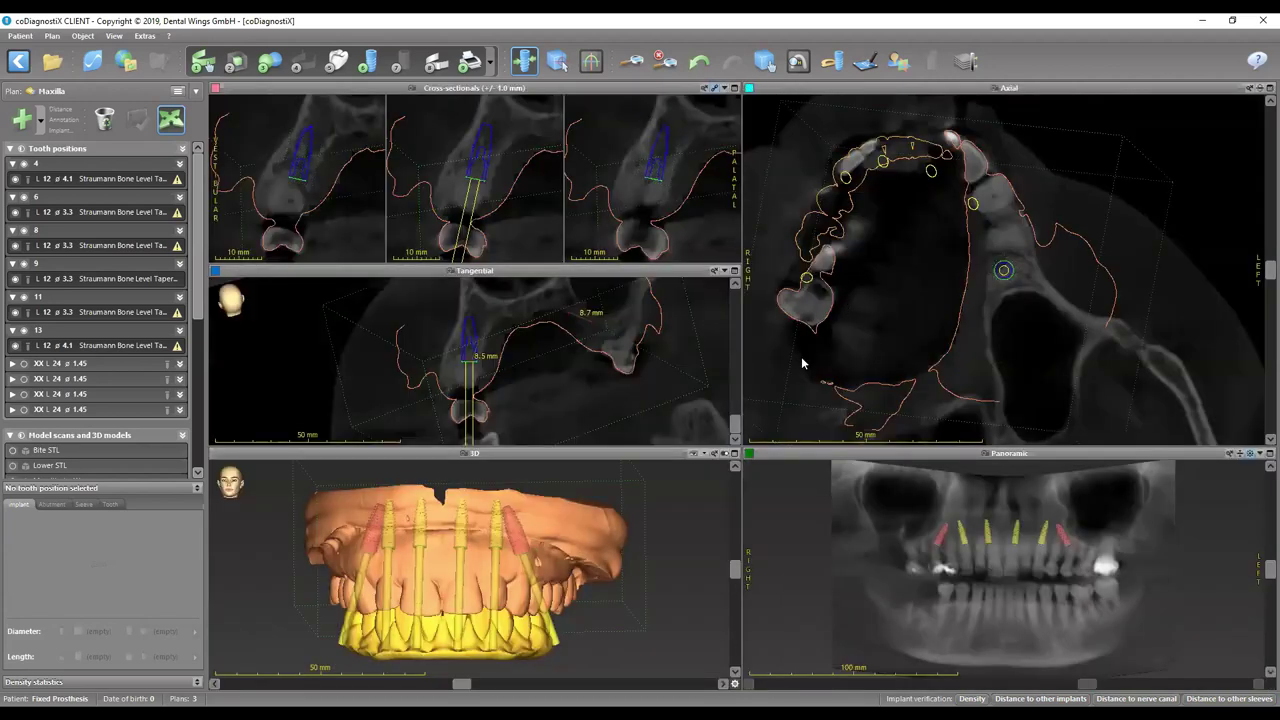
scroll(575, 552, "down", 2)
left_click(763, 61)
left_click_drag(482, 567, 484, 566)
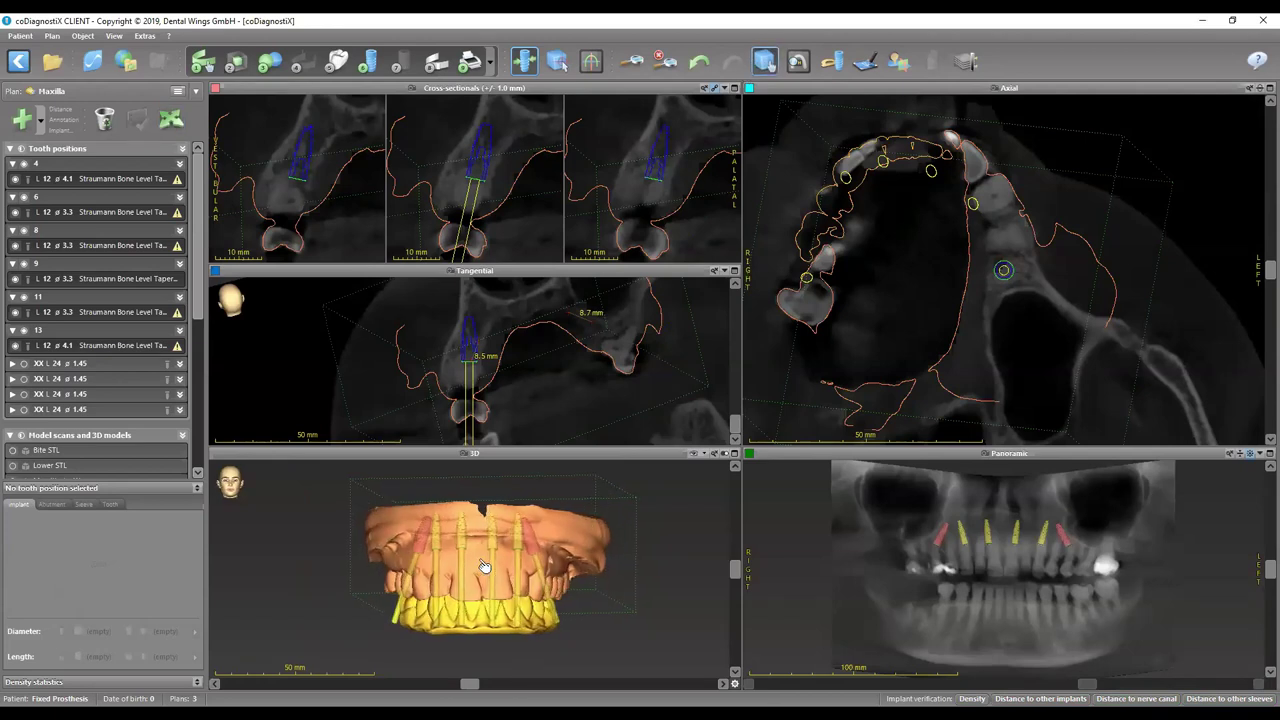
scroll(22, 410, "down", 3)
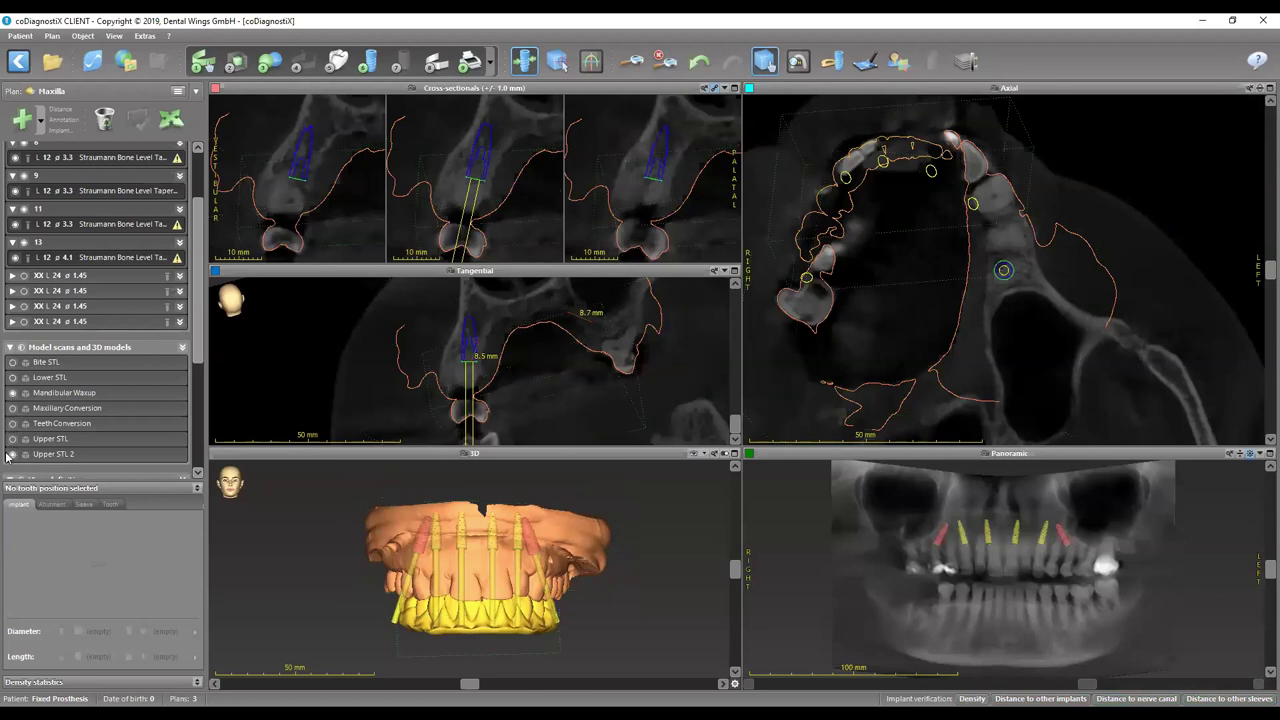
left_click(12, 392)
double_click(528, 453)
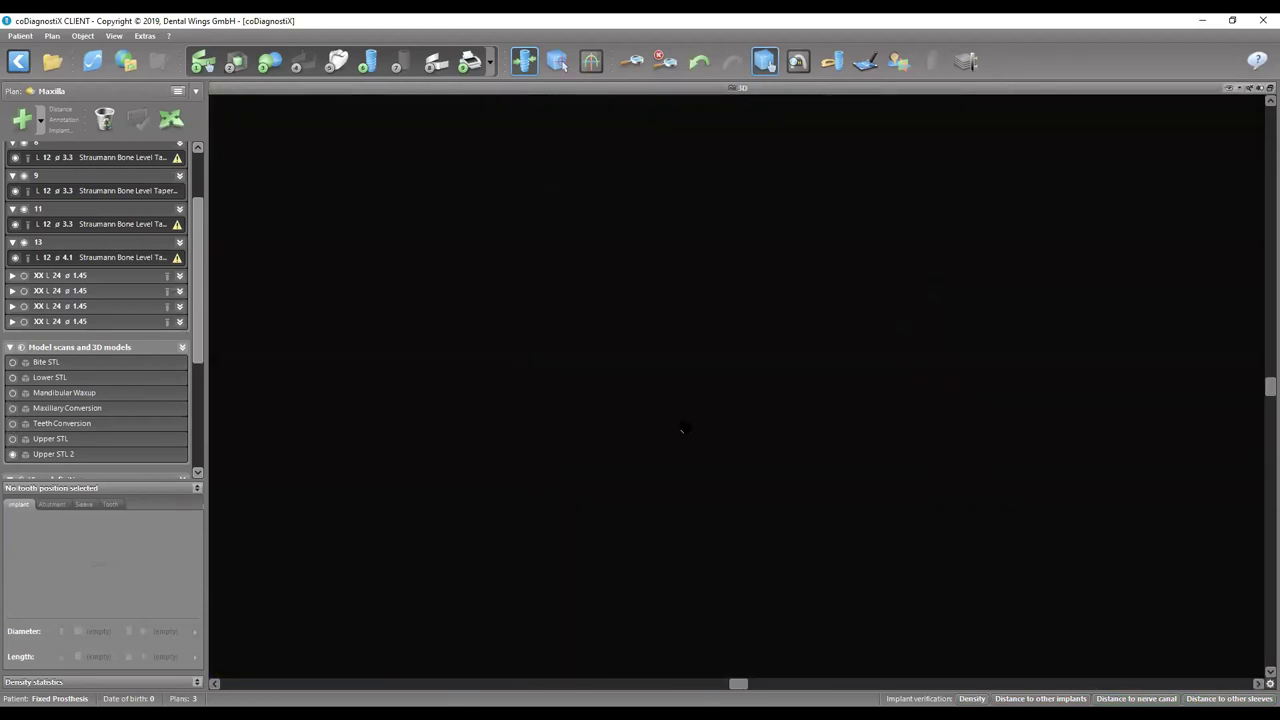
left_click_drag(857, 306, 648, 517)
left_click_drag(618, 610, 600, 500)
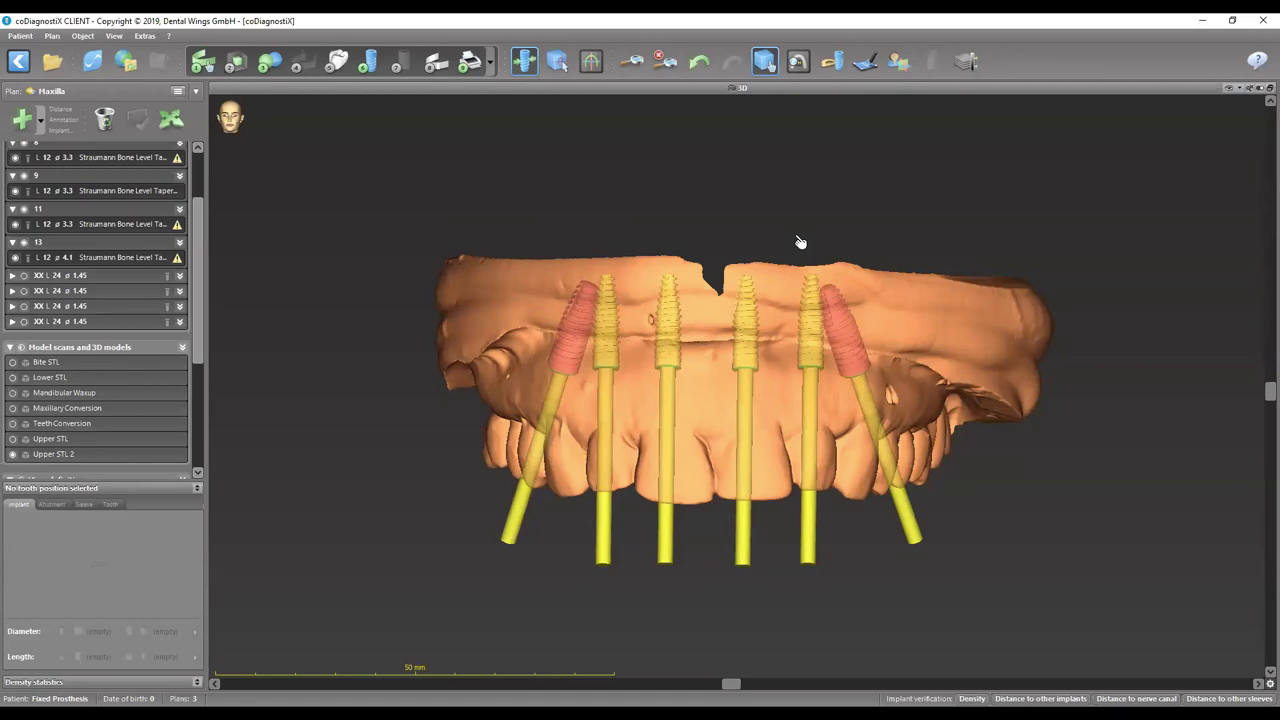
Step: Open the Mandible (Webinar) plan and show the Upper STL together with the Lower STL in the enlarged 3D view
double_click(757, 89)
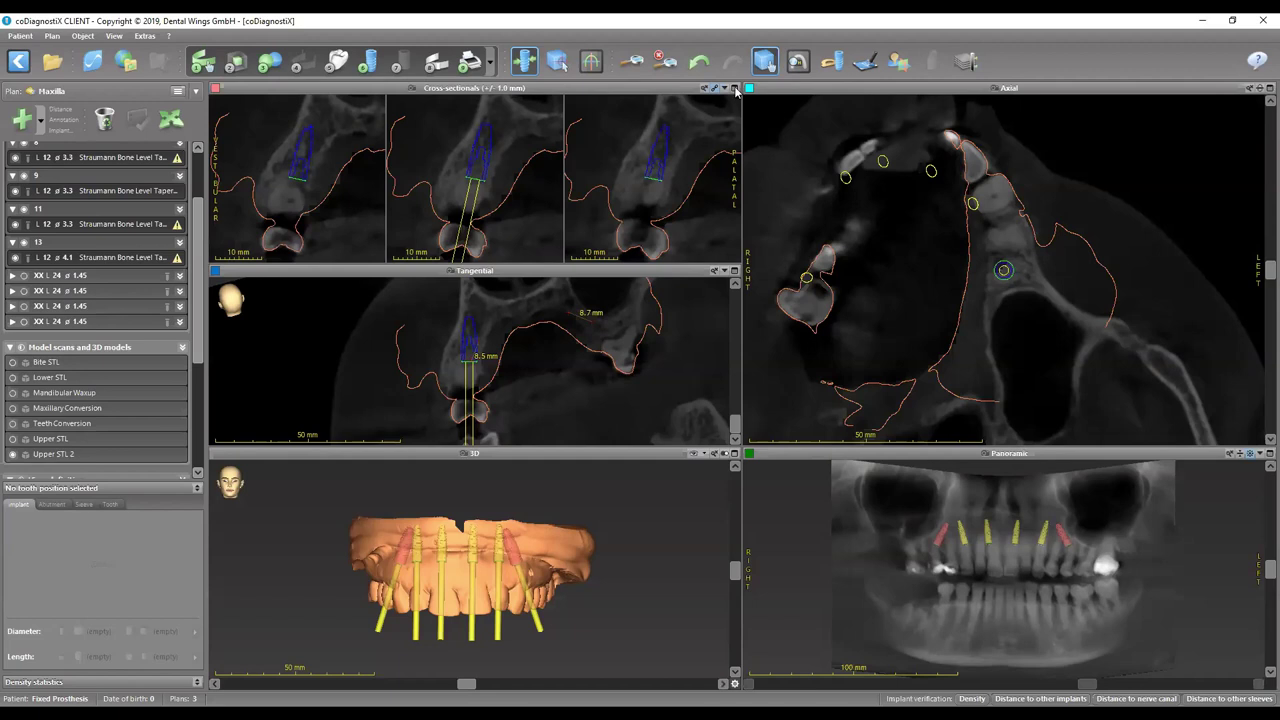
left_click(52, 91)
left_click(72, 130)
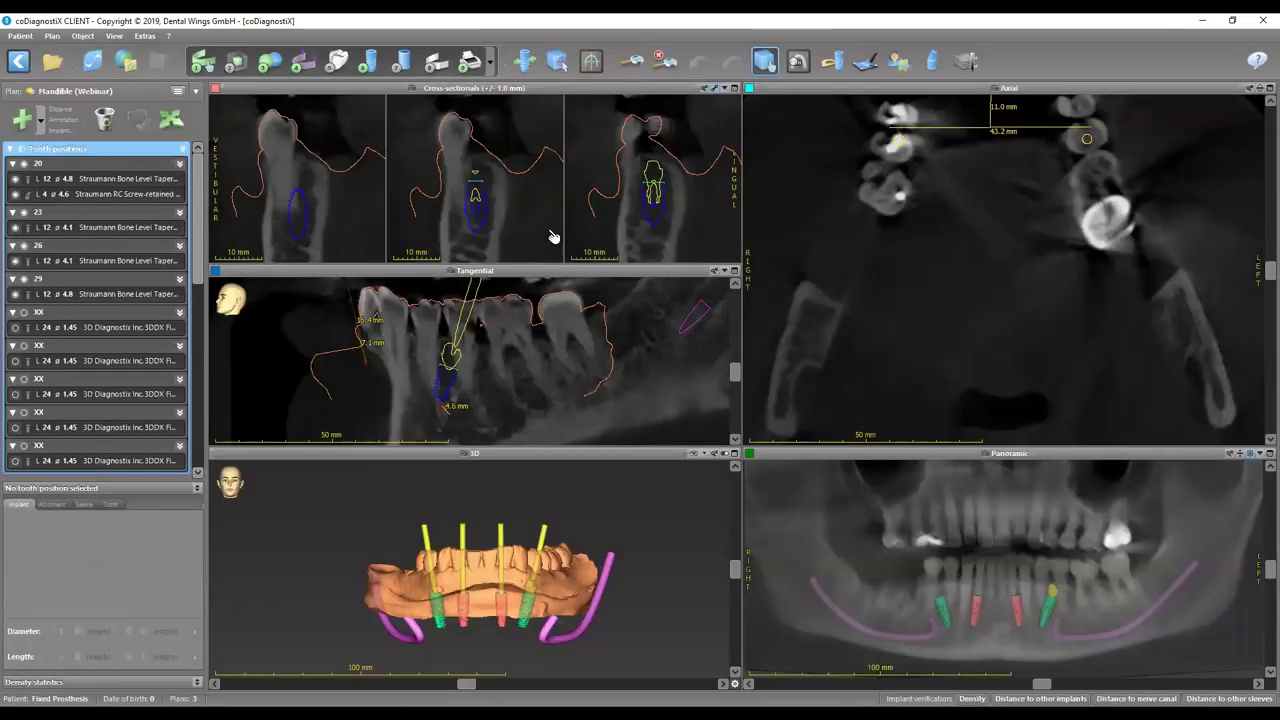
scroll(115, 298, "down", 3)
scroll(69, 326, "down", 3)
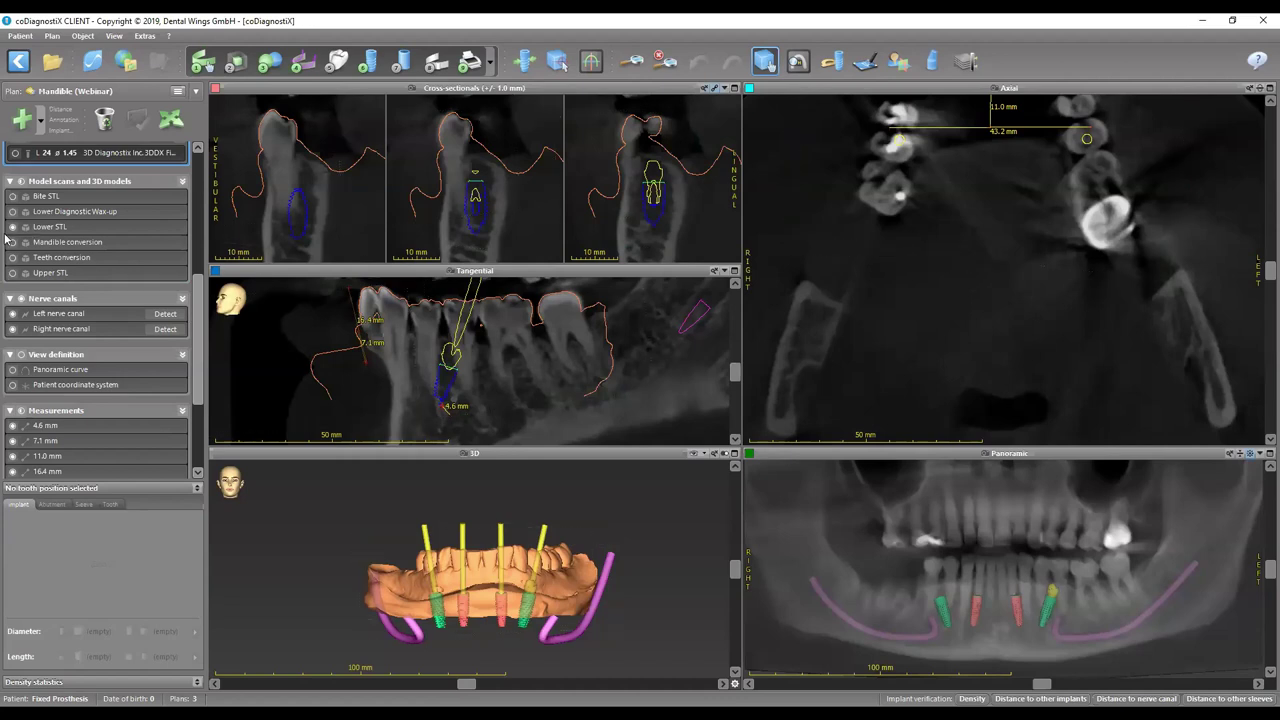
left_click(12, 273)
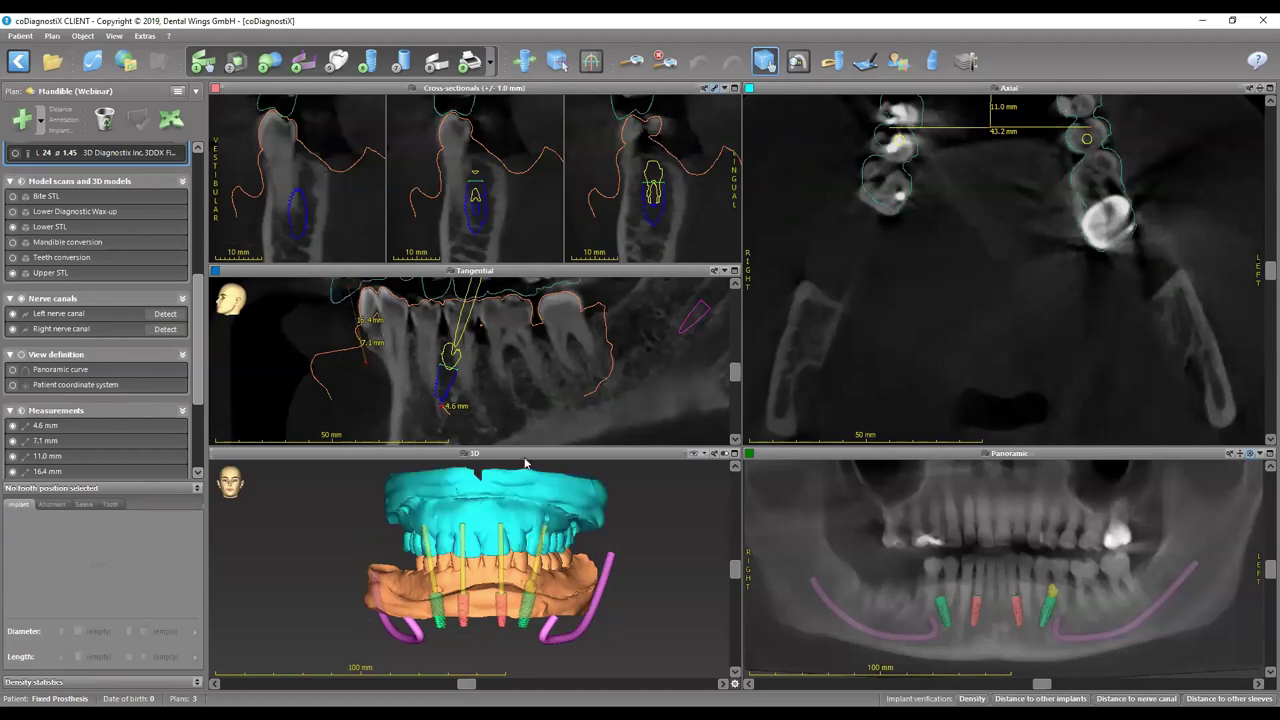
double_click(528, 461)
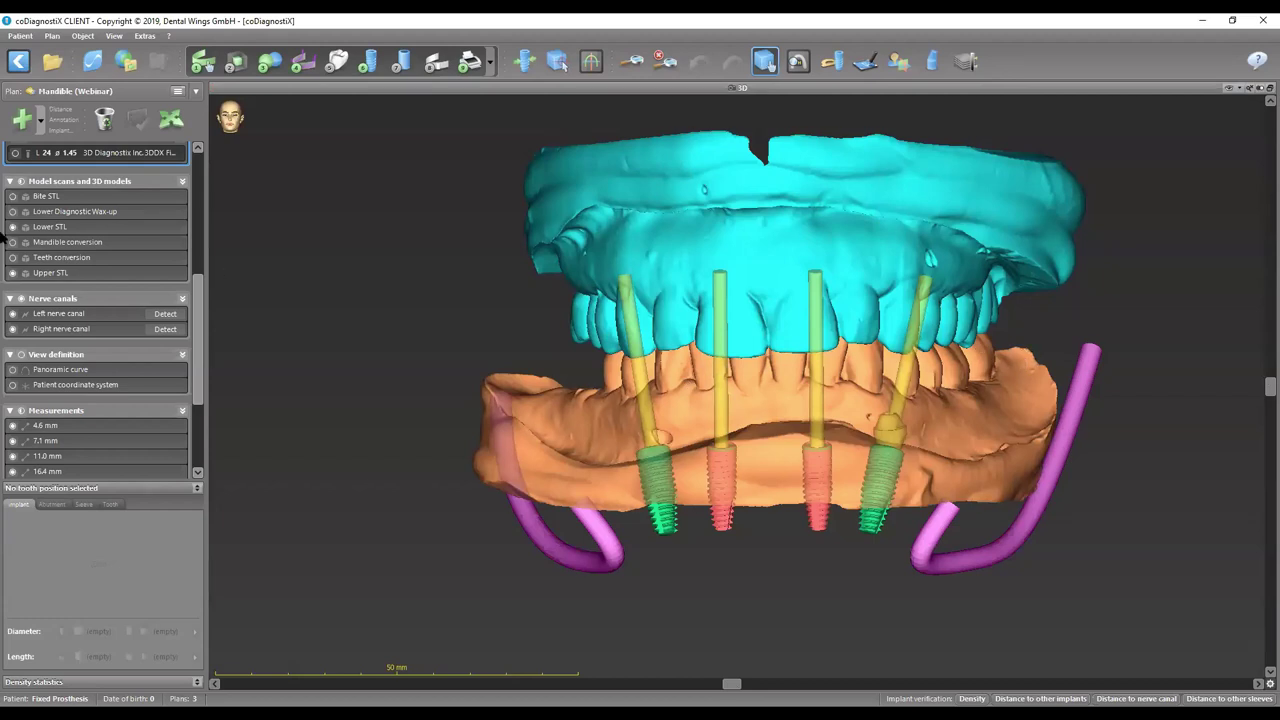
Step: Replace the Lower STL with the Lower Diagnostic Wax-up and inspect it against the upper arch and implants from front and side
left_click(13, 228)
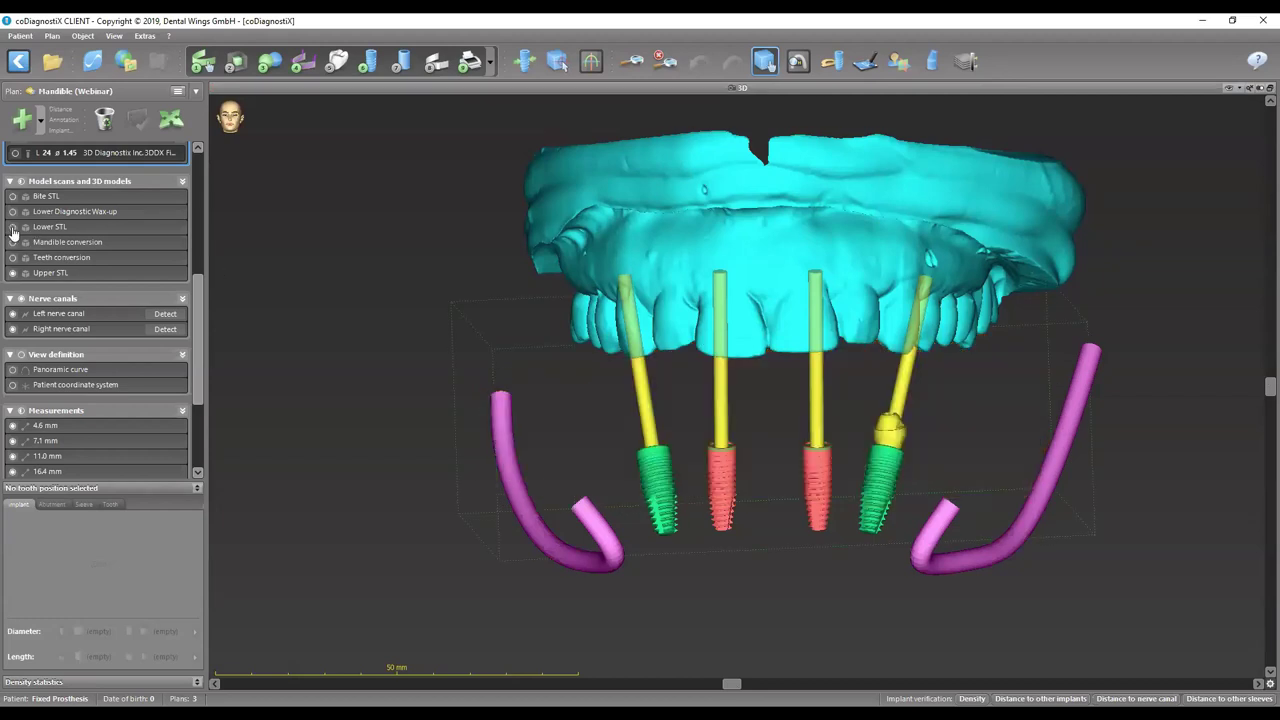
left_click(13, 212)
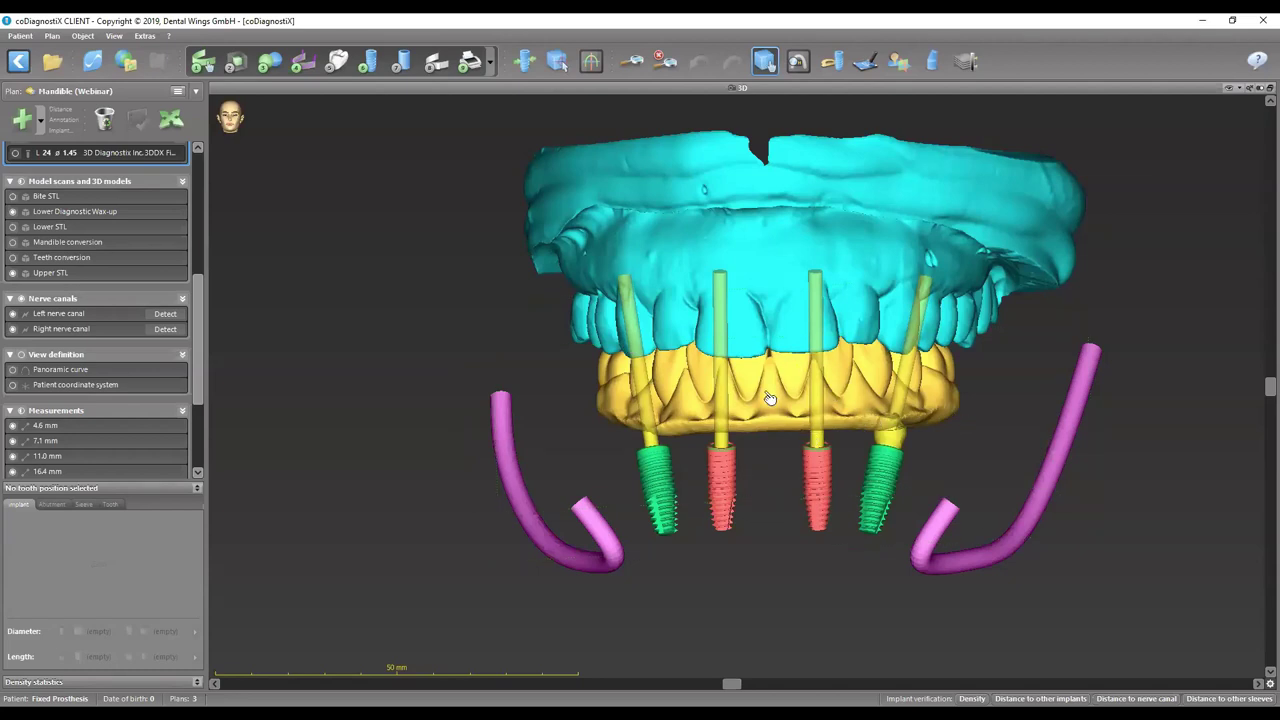
left_click_drag(790, 358, 774, 388)
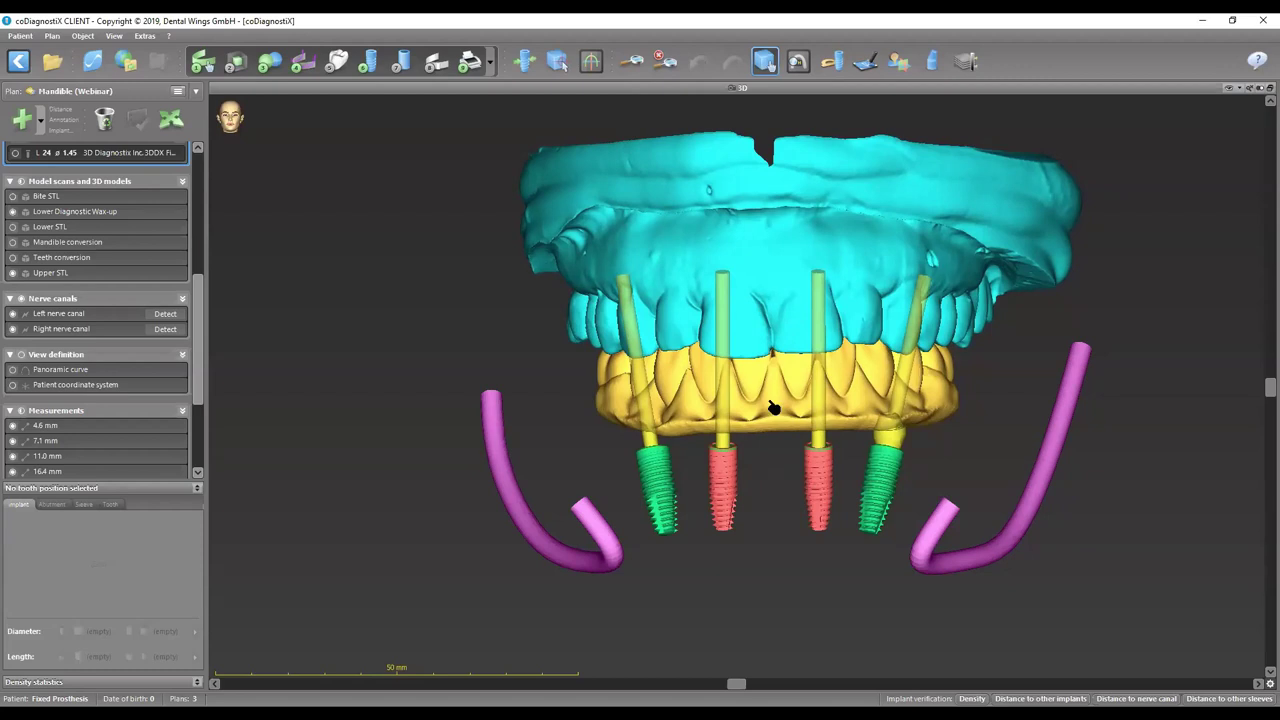
left_click_drag(922, 396, 648, 397)
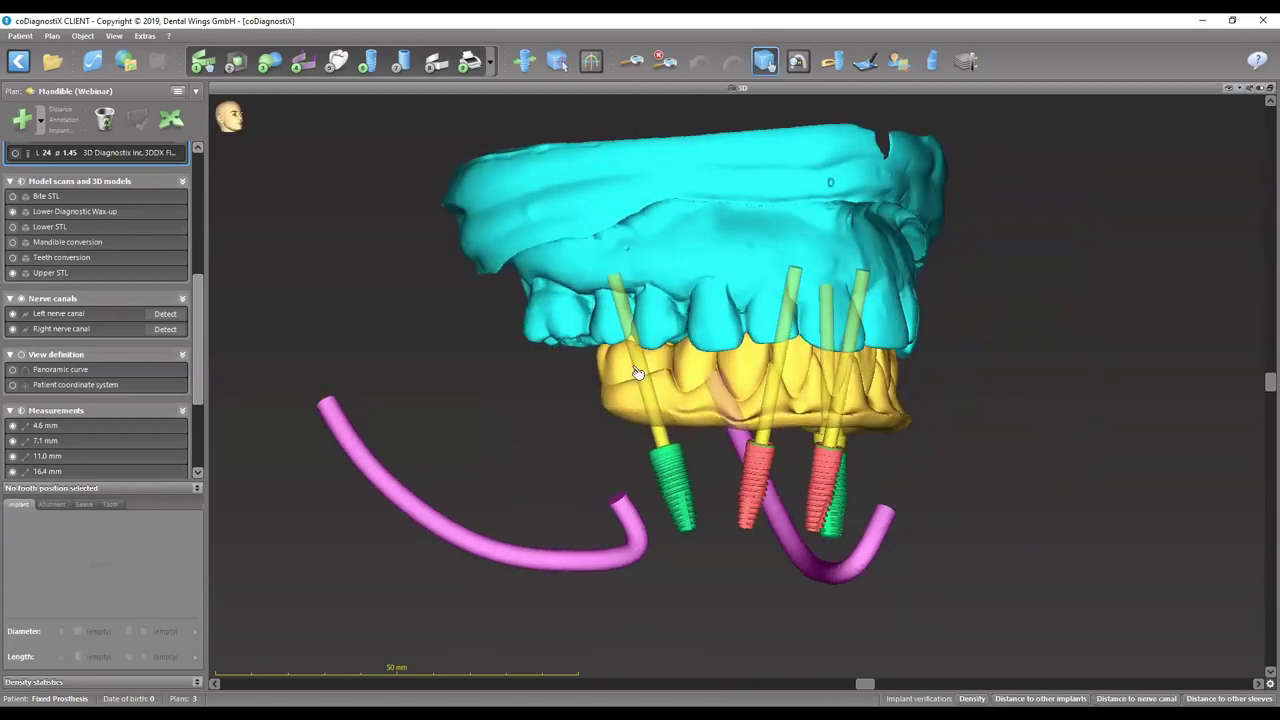
left_click_drag(760, 393, 589, 393)
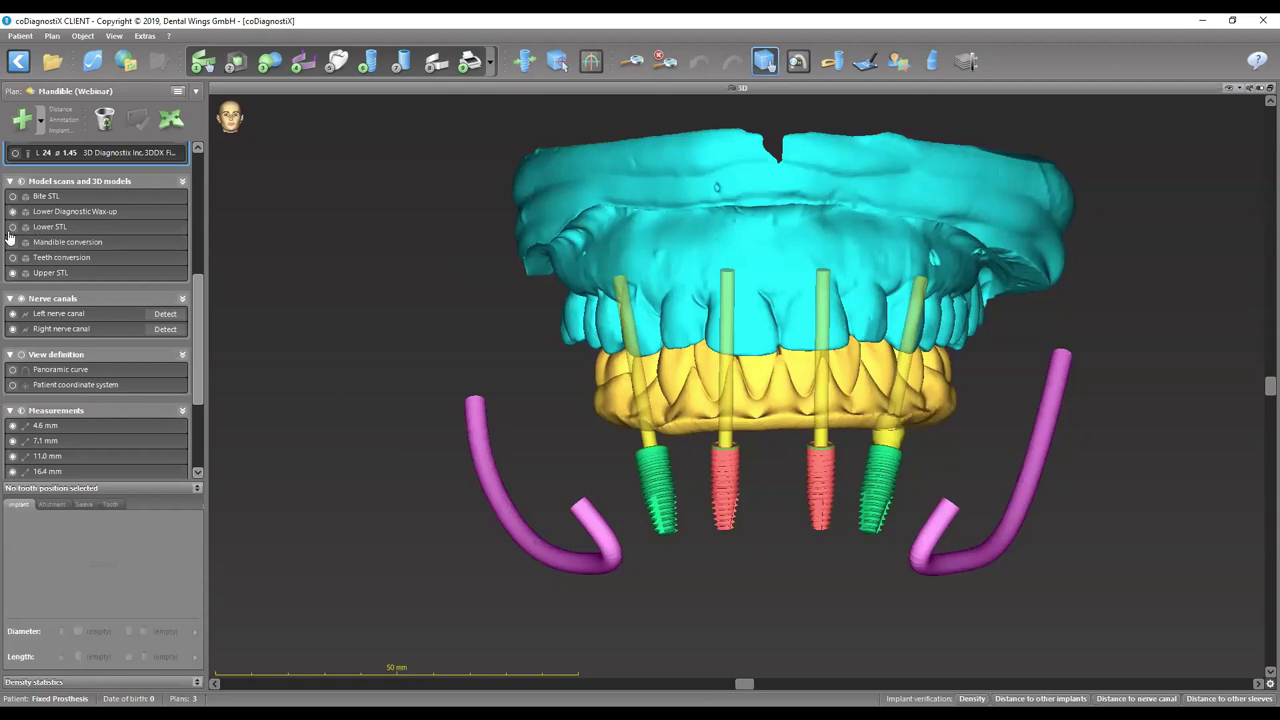
Step: Hide the Upper STL, inspect where the implant axes exit the wax-up from the occlusal side, and return to the multi-view layout
left_click(12, 273)
left_click_drag(963, 371, 964, 606)
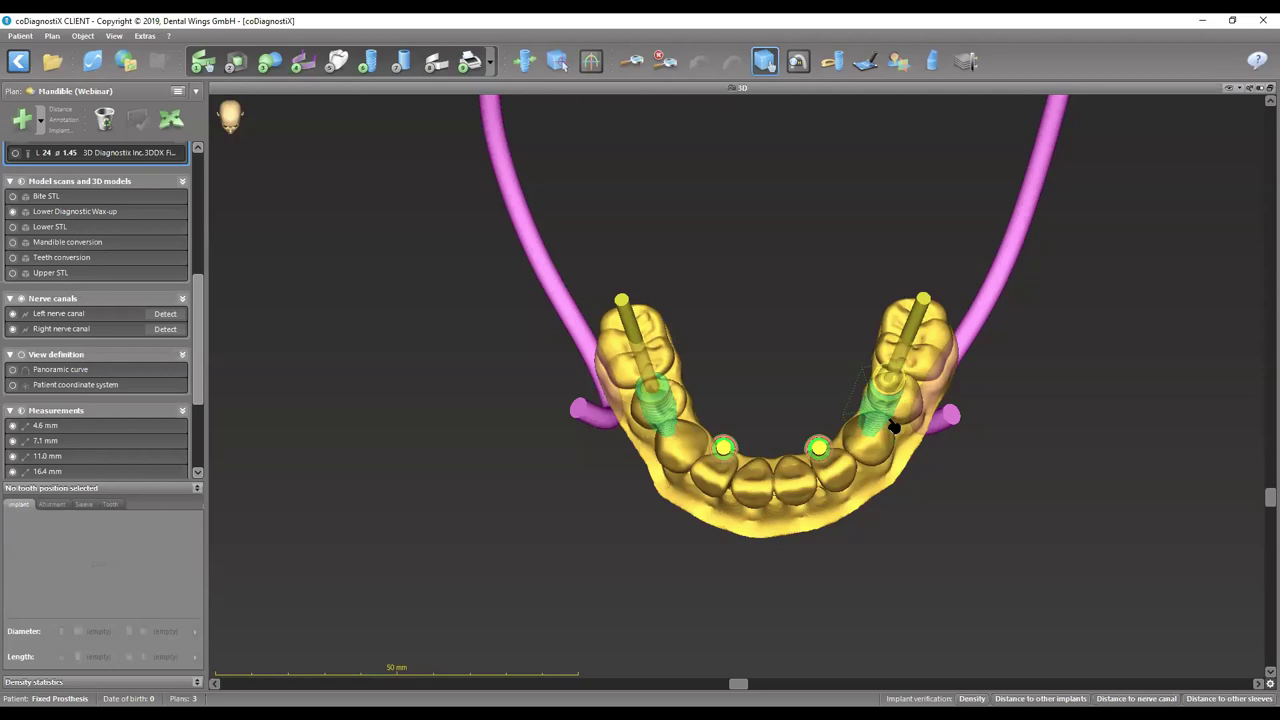
double_click(754, 88)
Step: Show the Lower STL in the enlarged cross-sectional view and compare its contour with the Lower Diagnostic Wax-up through successive sections
double_click(535, 92)
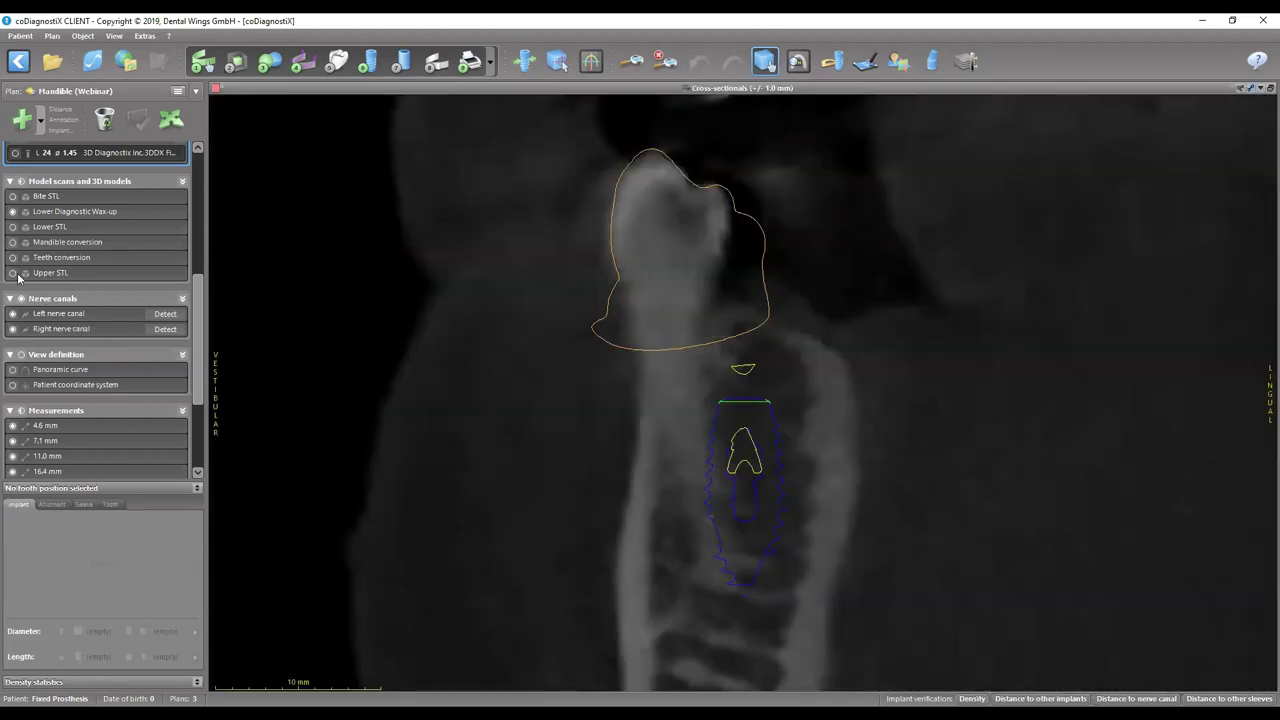
left_click(12, 242)
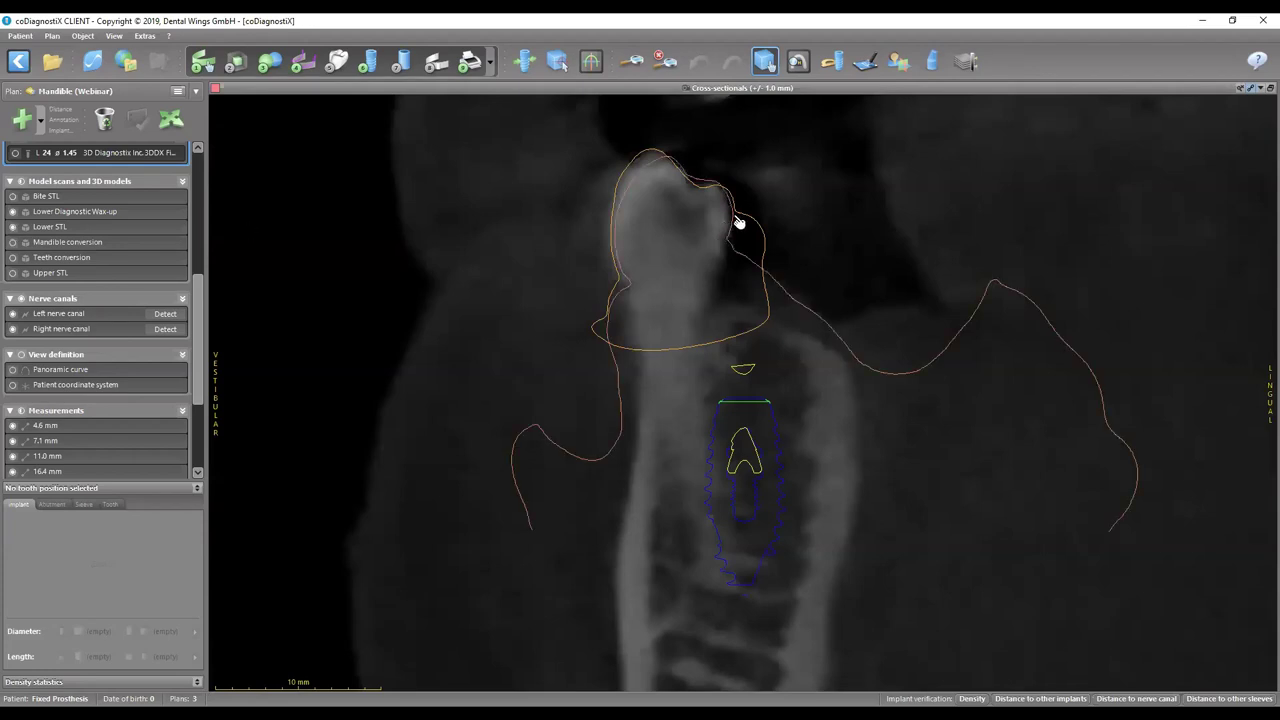
scroll(745, 250, "down", 2)
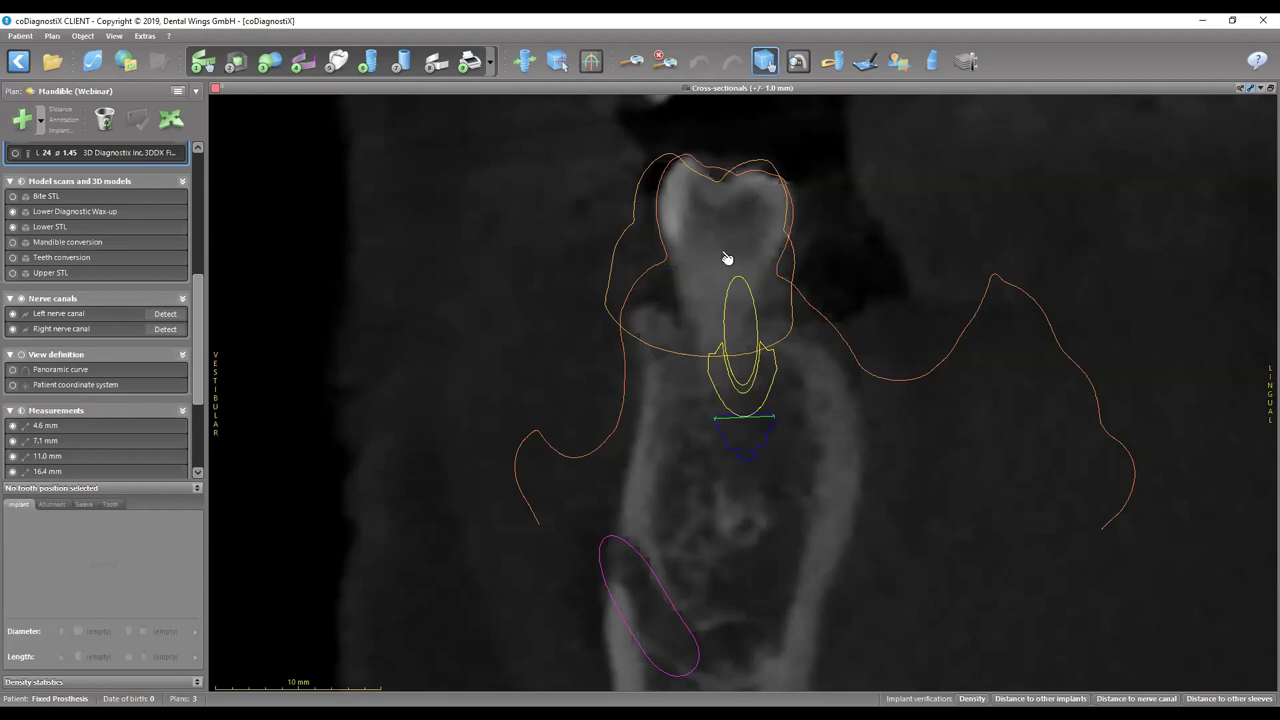
scroll(752, 288, "down", 3)
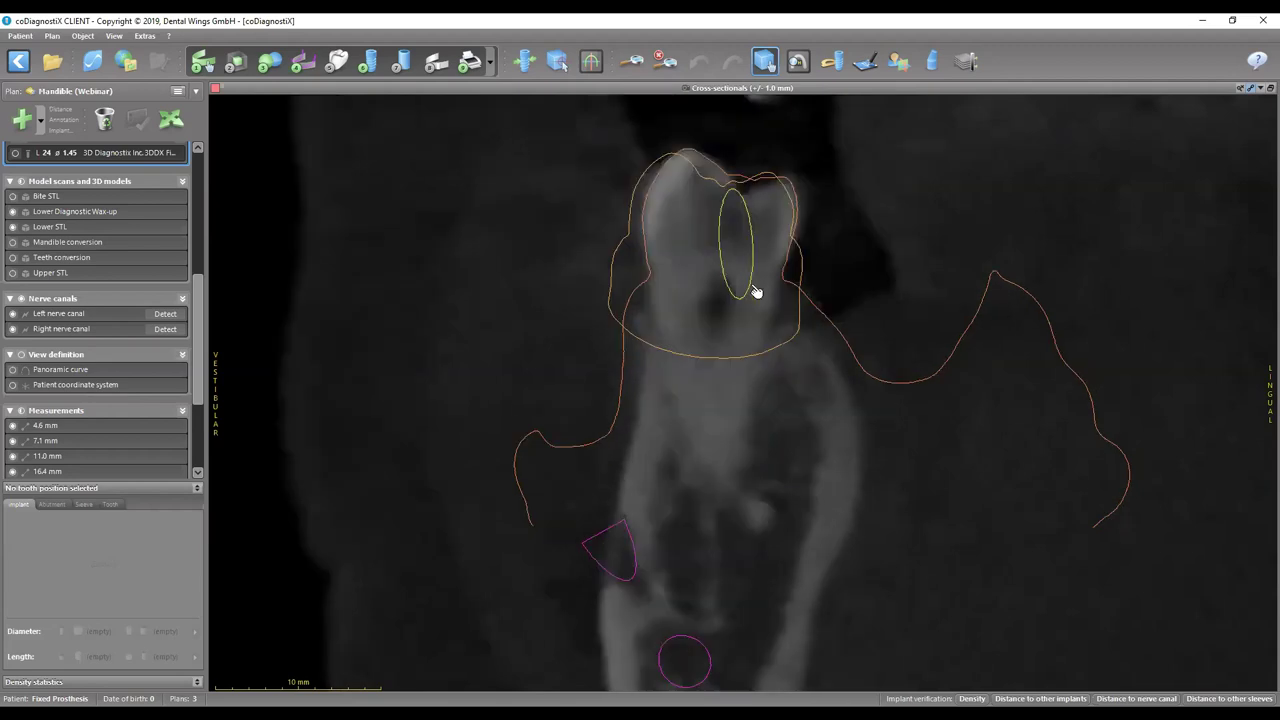
scroll(756, 292, "down", 1)
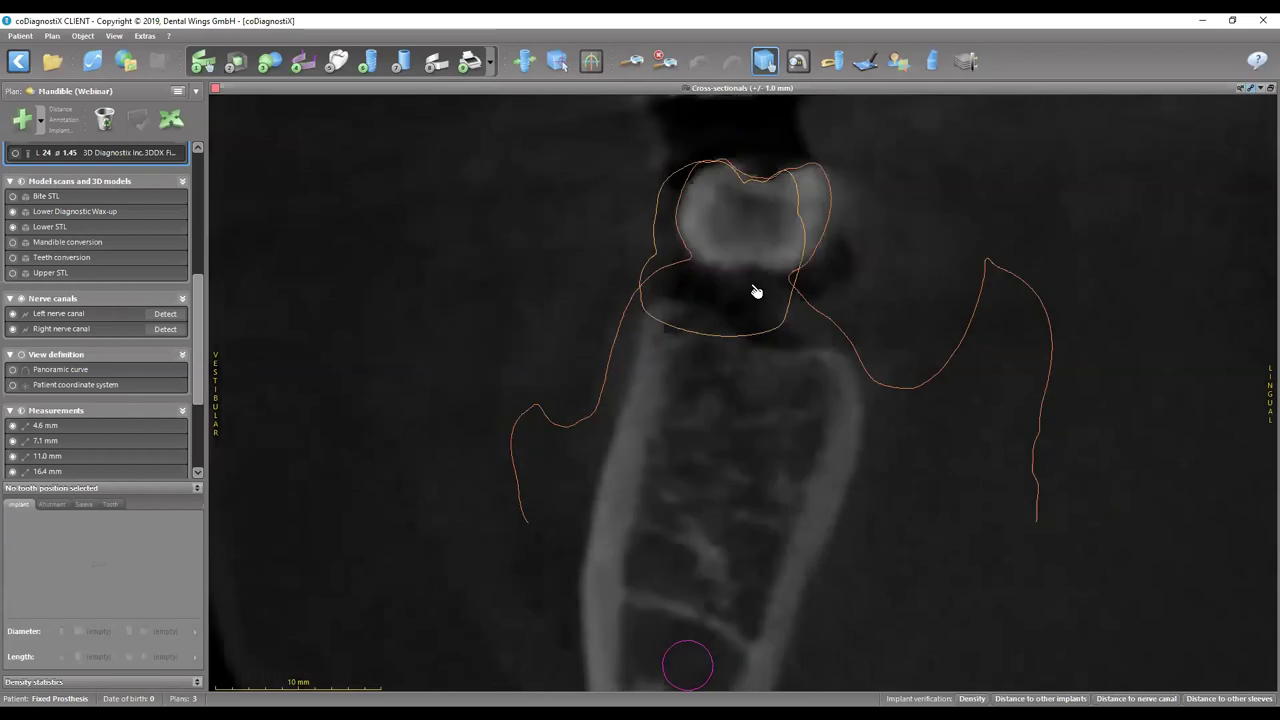
scroll(756, 292, "down", 1)
scroll(756, 292, "down", 2)
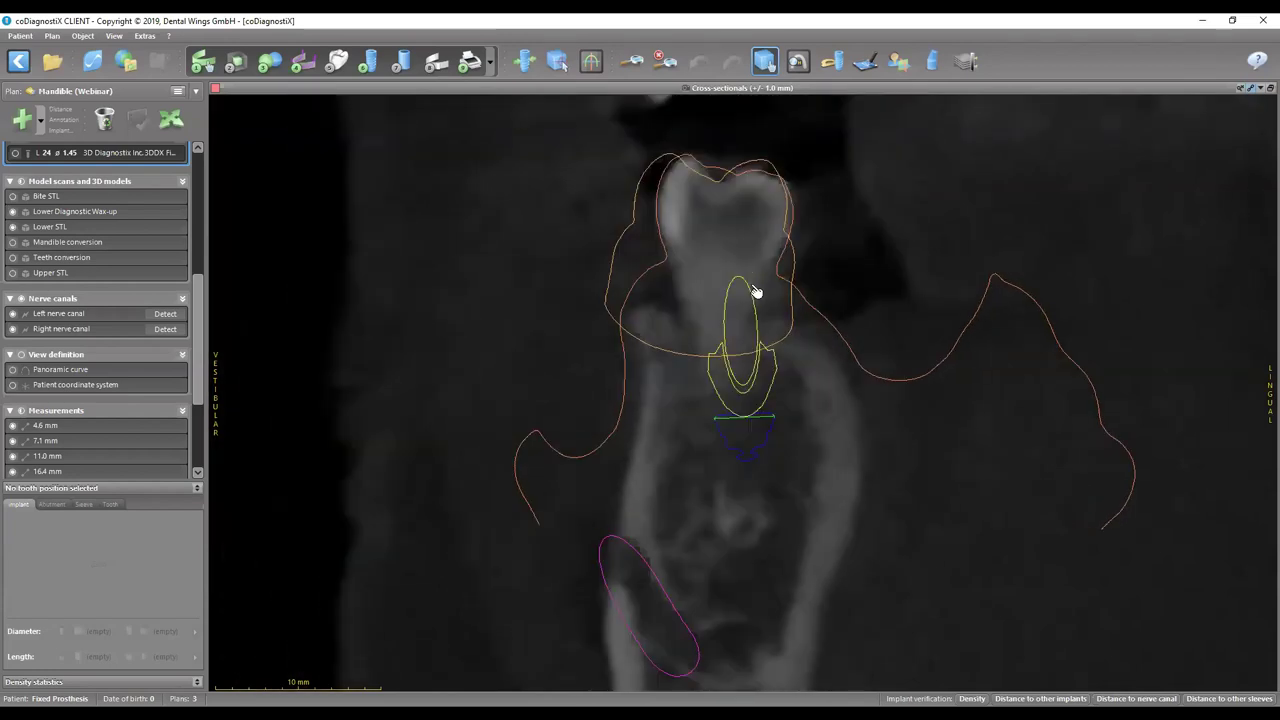
Step: Examine successive cross-sections of the lower arch and hide the Lower STL, leaving the Lower Diagnostic Wax-up shown
scroll(756, 292, "down", 2)
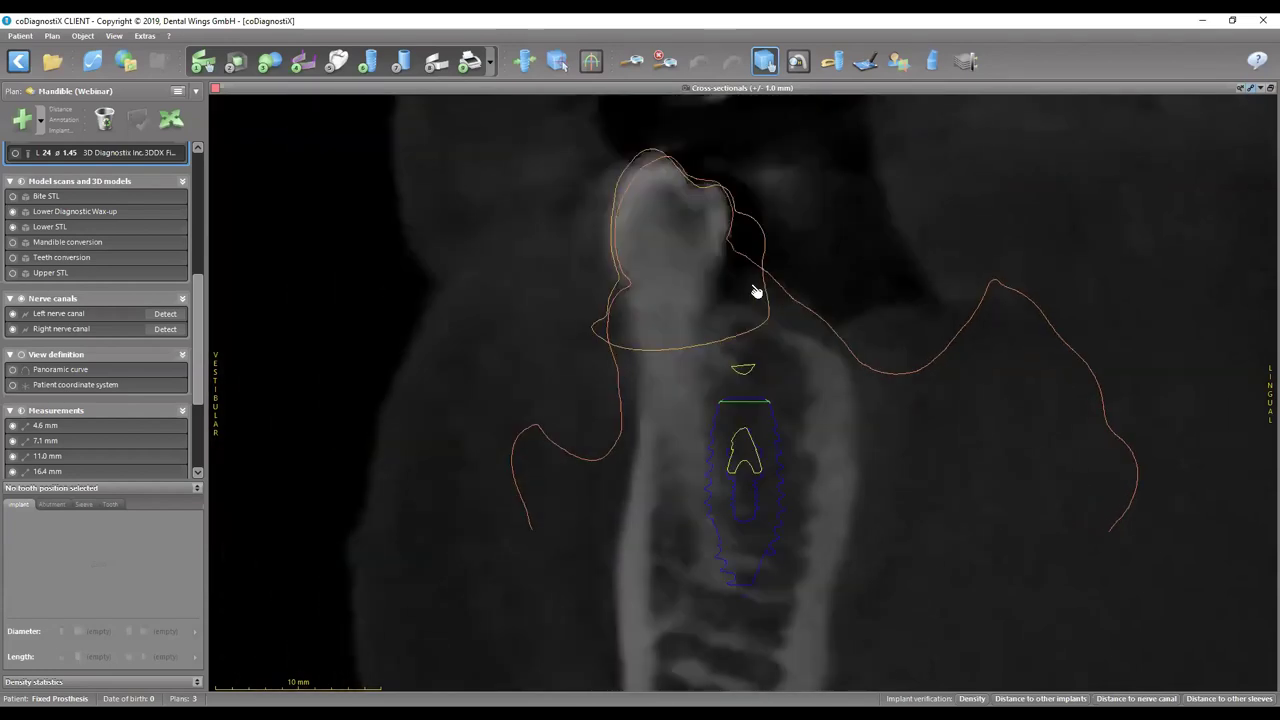
scroll(754, 290, "down", 2)
scroll(754, 290, "up", 2)
left_click(12, 227)
left_click(12, 229)
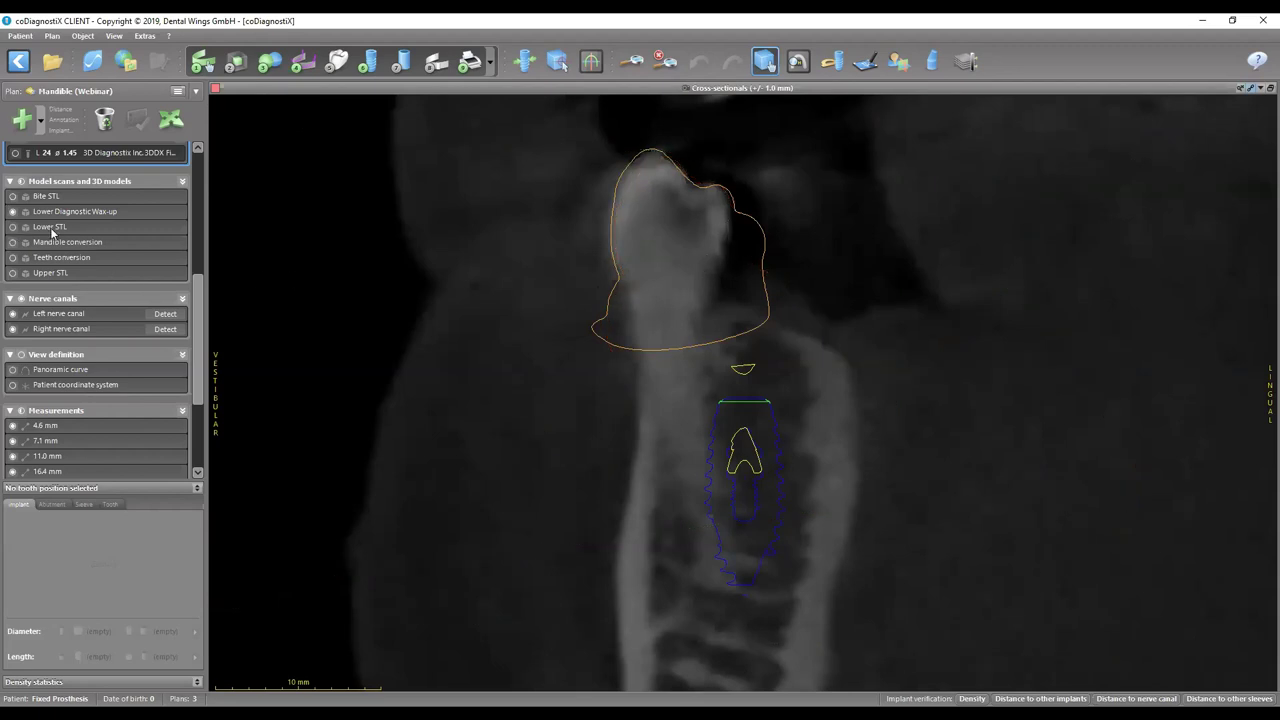
Step: Align the views to the implant at tooth position 20, inspect its axis through the wax-up, and return to the multi-view layout
left_click(524, 61)
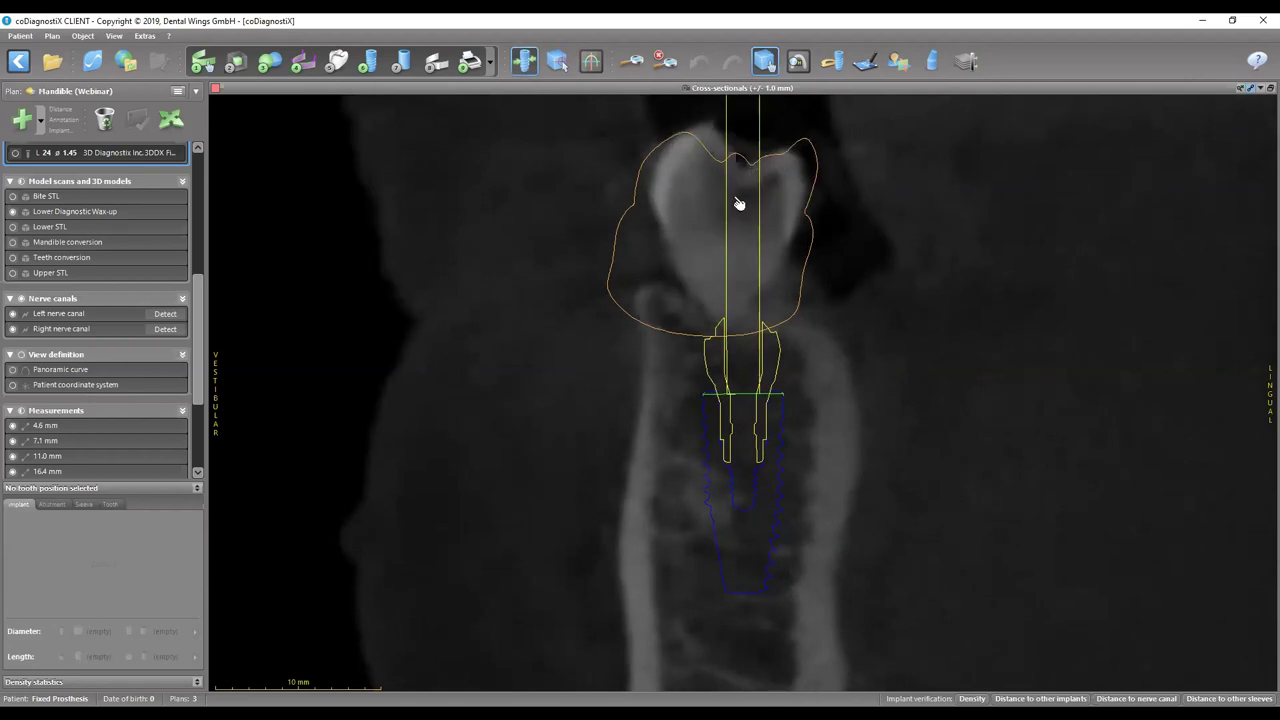
scroll(95, 300, "up", 5)
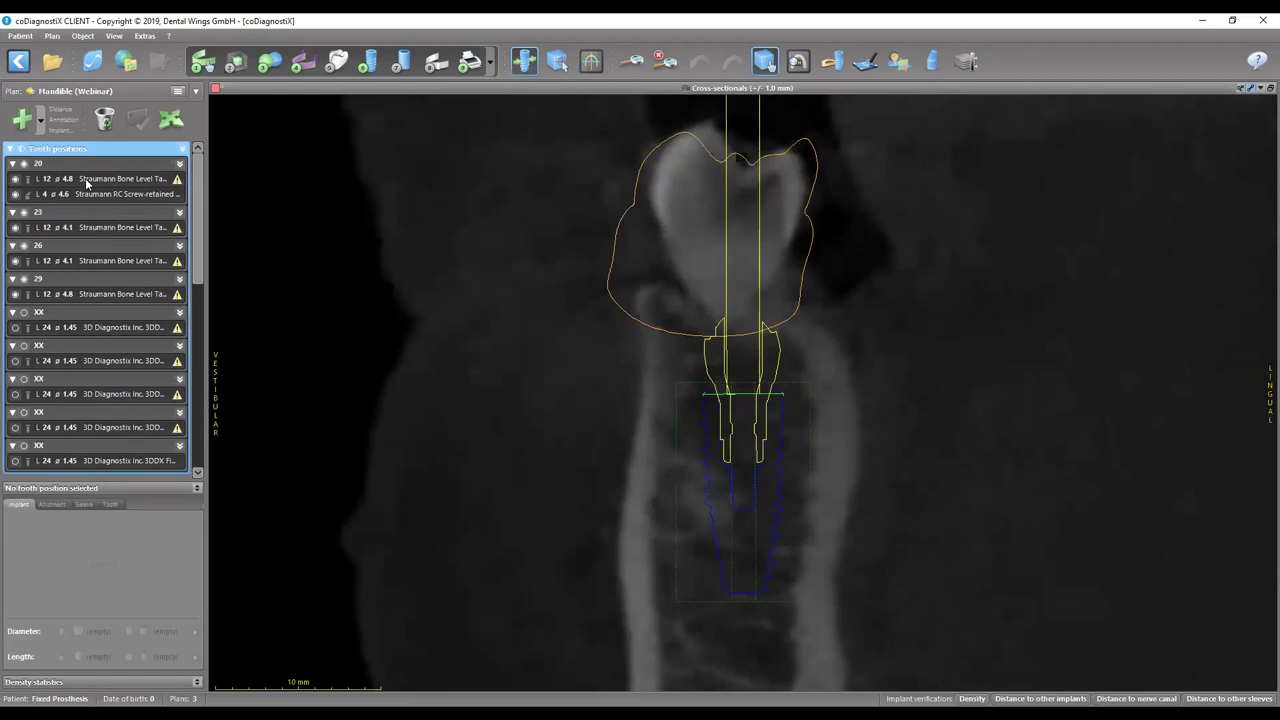
left_click(90, 179)
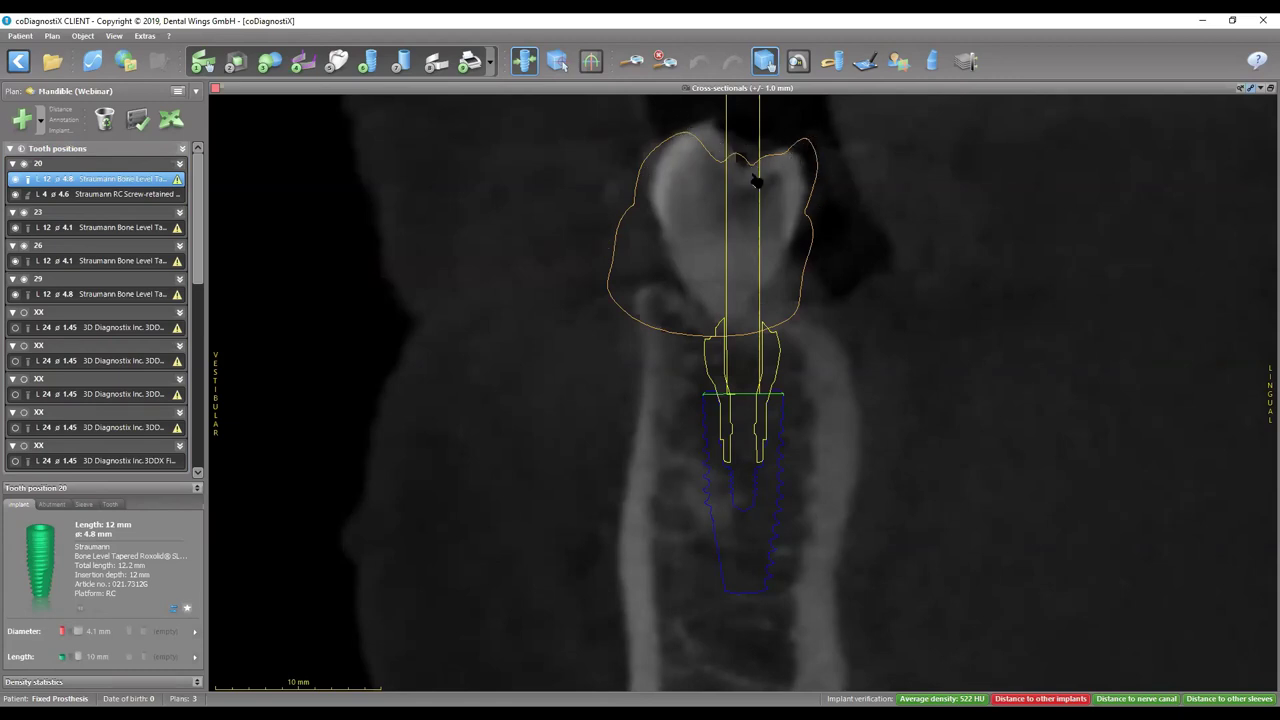
scroll(680, 251, "down", 1)
double_click(691, 209)
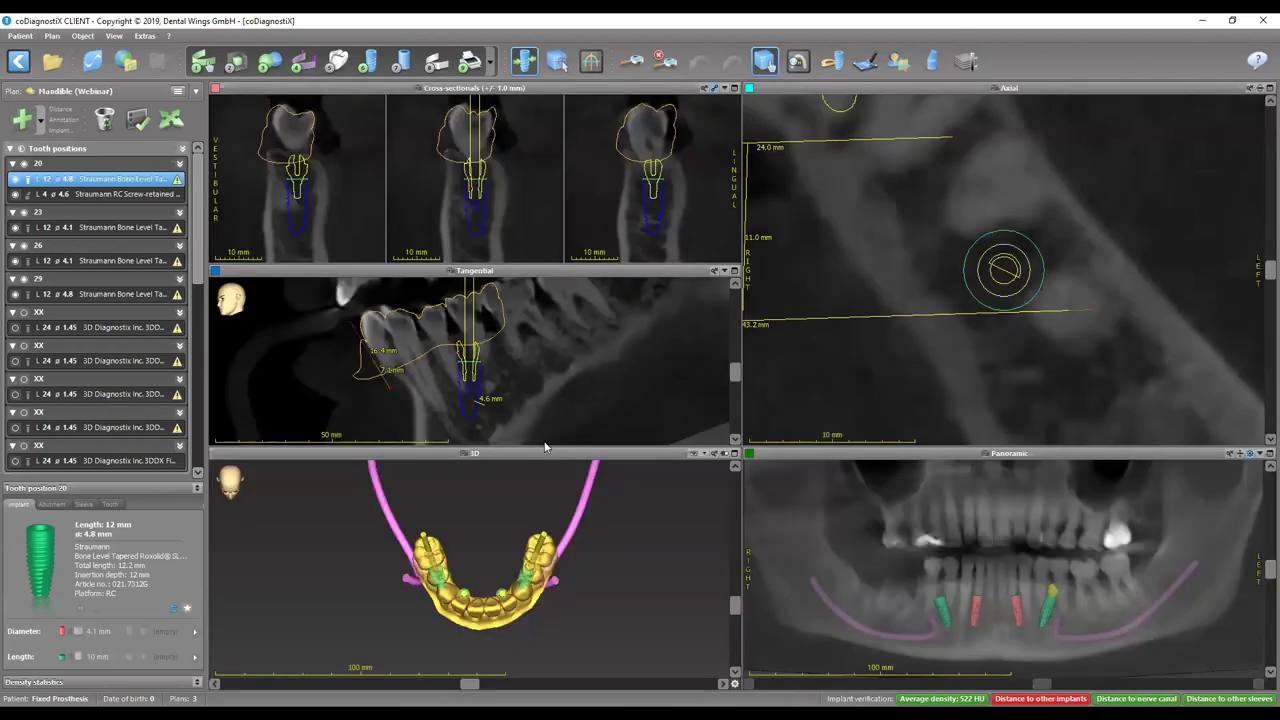
Step: Inspect how the four mandibular implant axes exit the Lower Diagnostic Wax-up in the enlarged 3D view from occlusal and frontal angles
double_click(546, 455)
left_click_drag(889, 325, 557, 62)
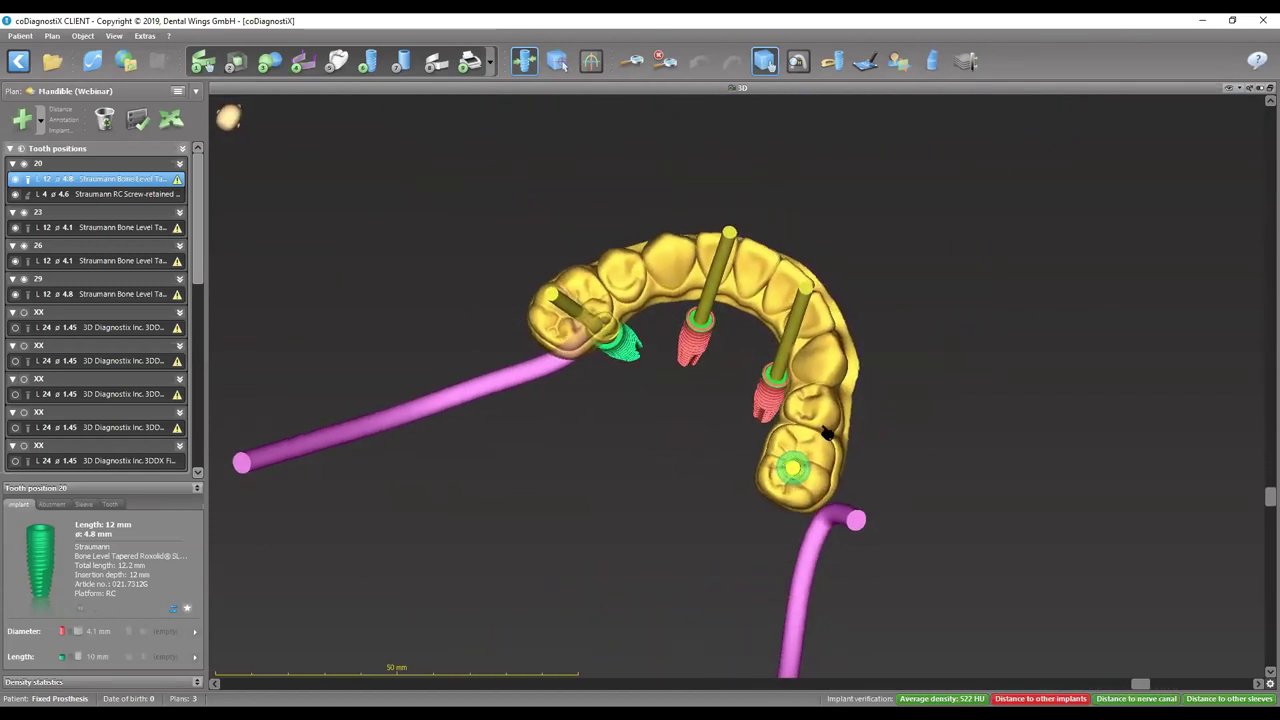
left_click_drag(880, 463, 420, 234)
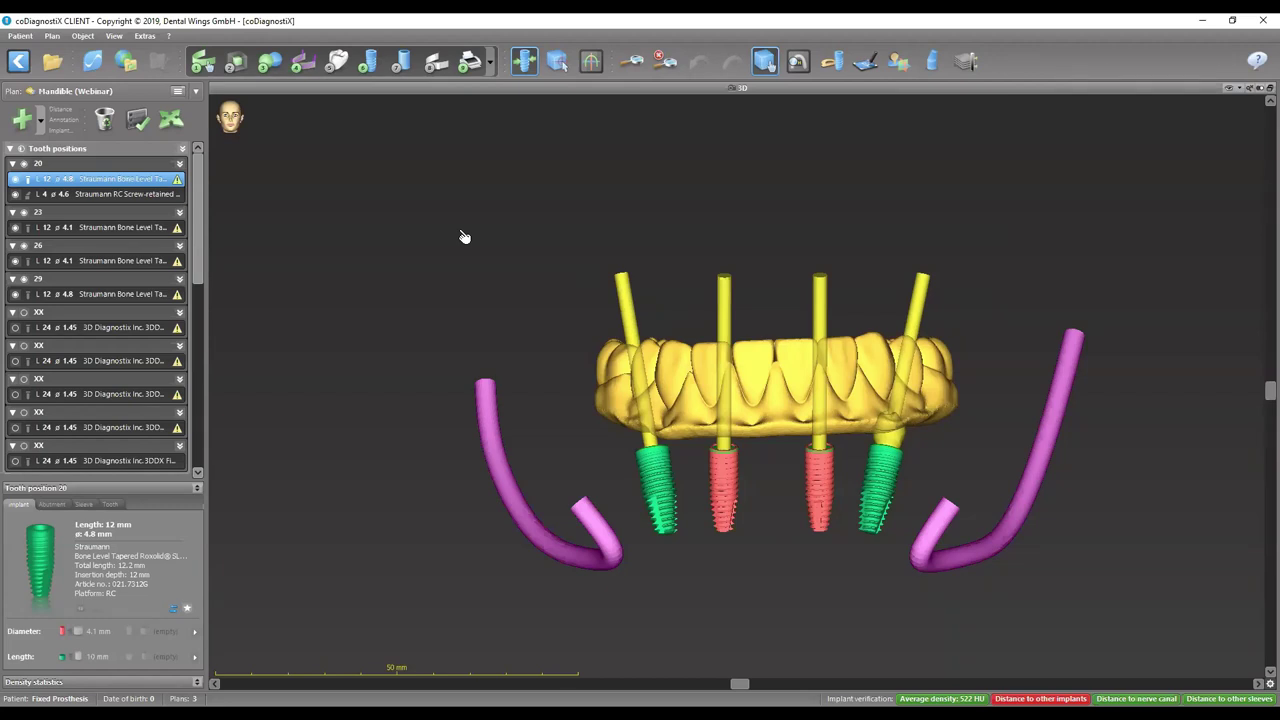
right_click_drag(803, 360, 759, 361)
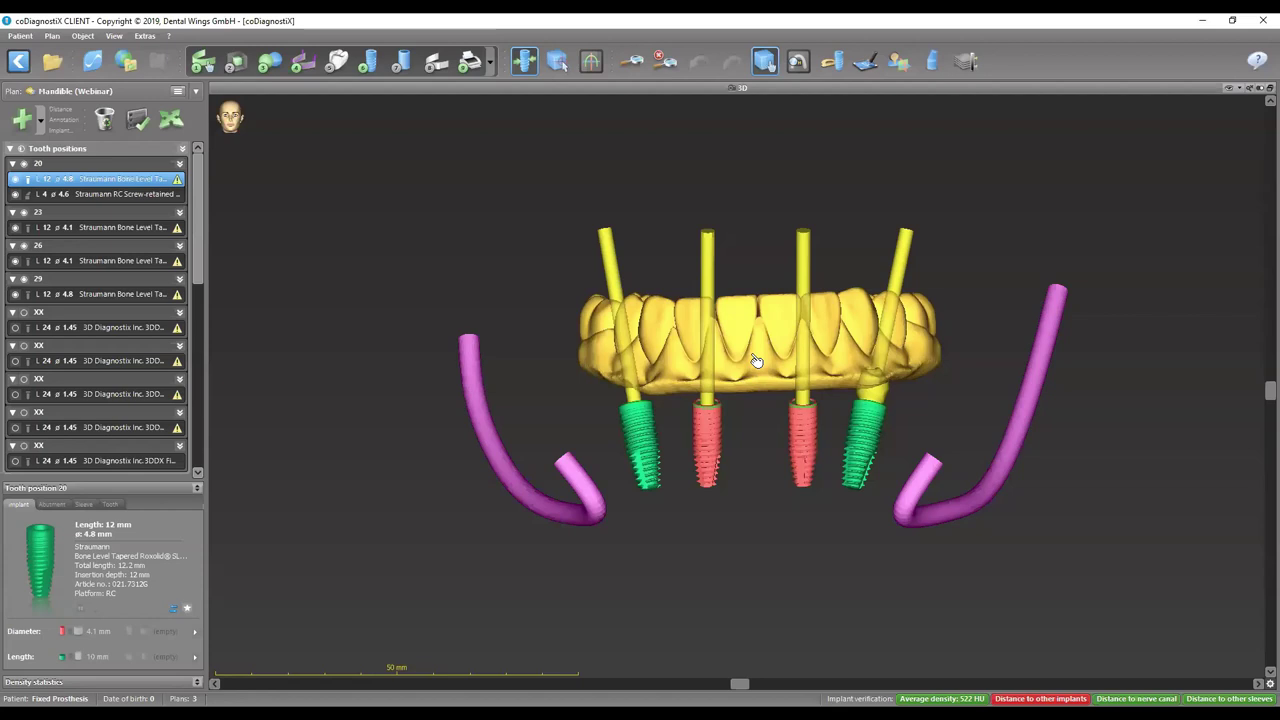
right_click_drag(709, 320, 713, 238)
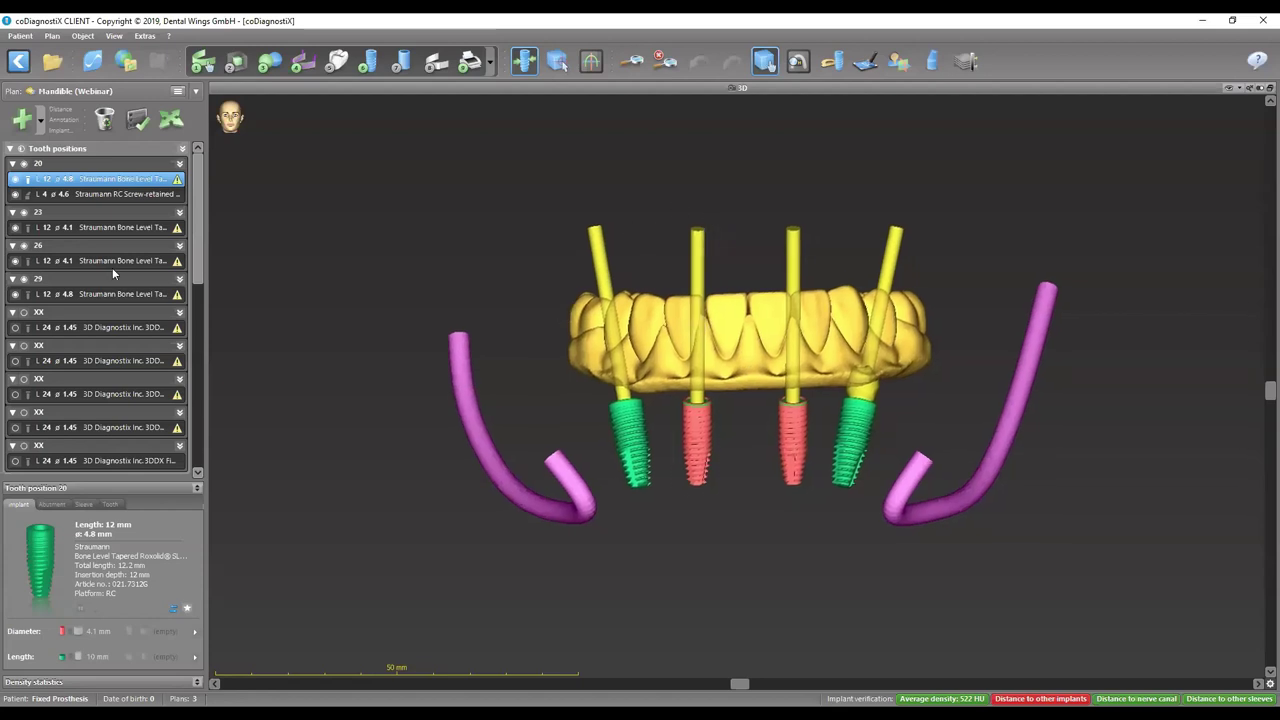
scroll(23, 384, "down", 3)
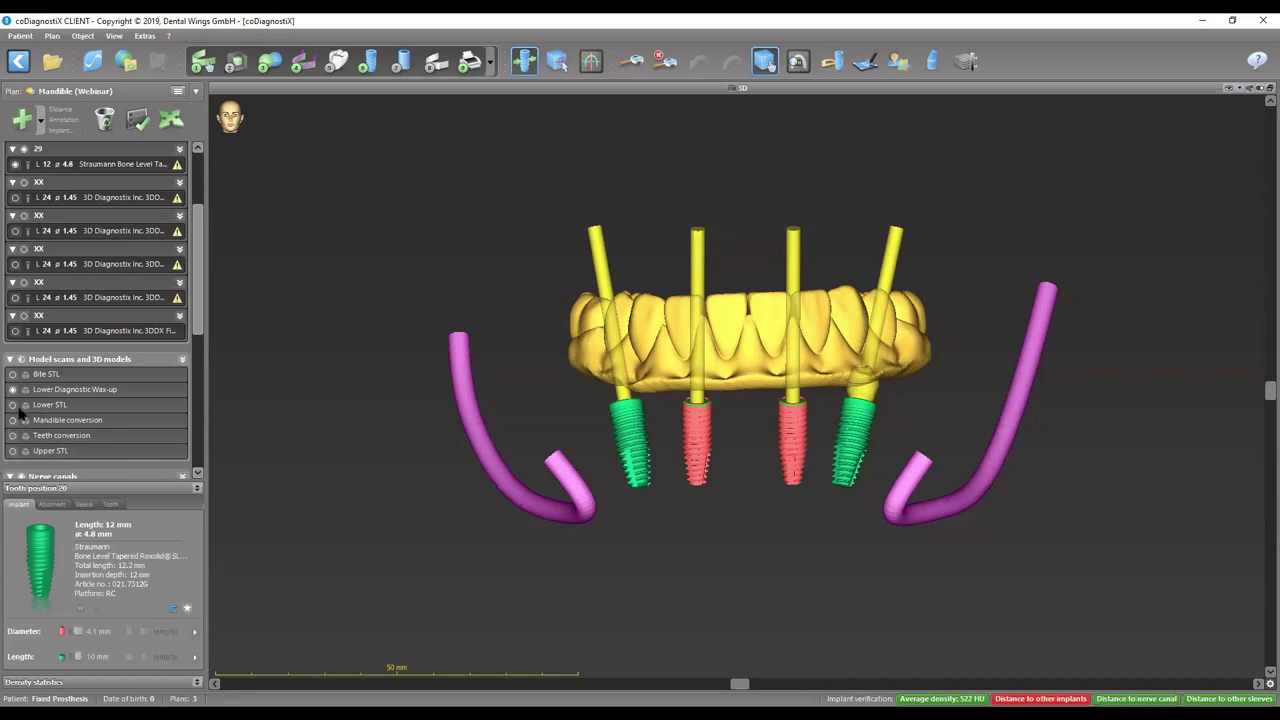
left_click_drag(687, 372, 608, 345)
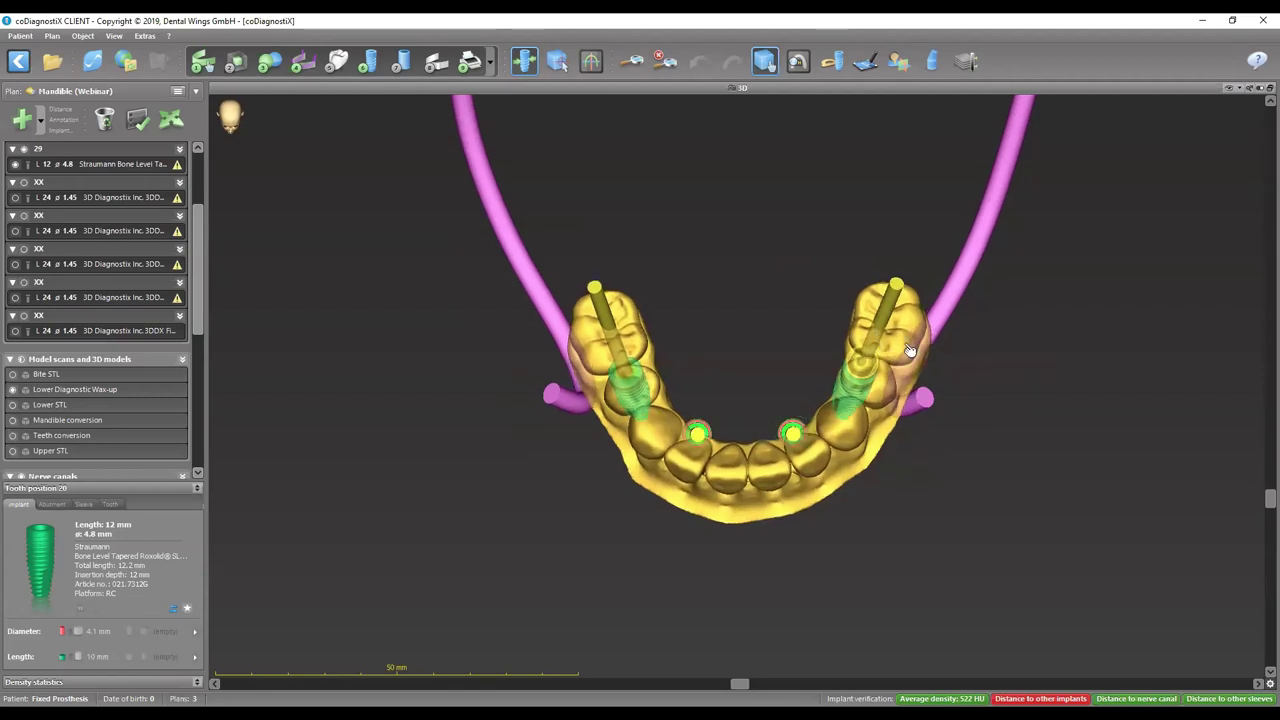
left_click_drag(765, 290, 633, 208)
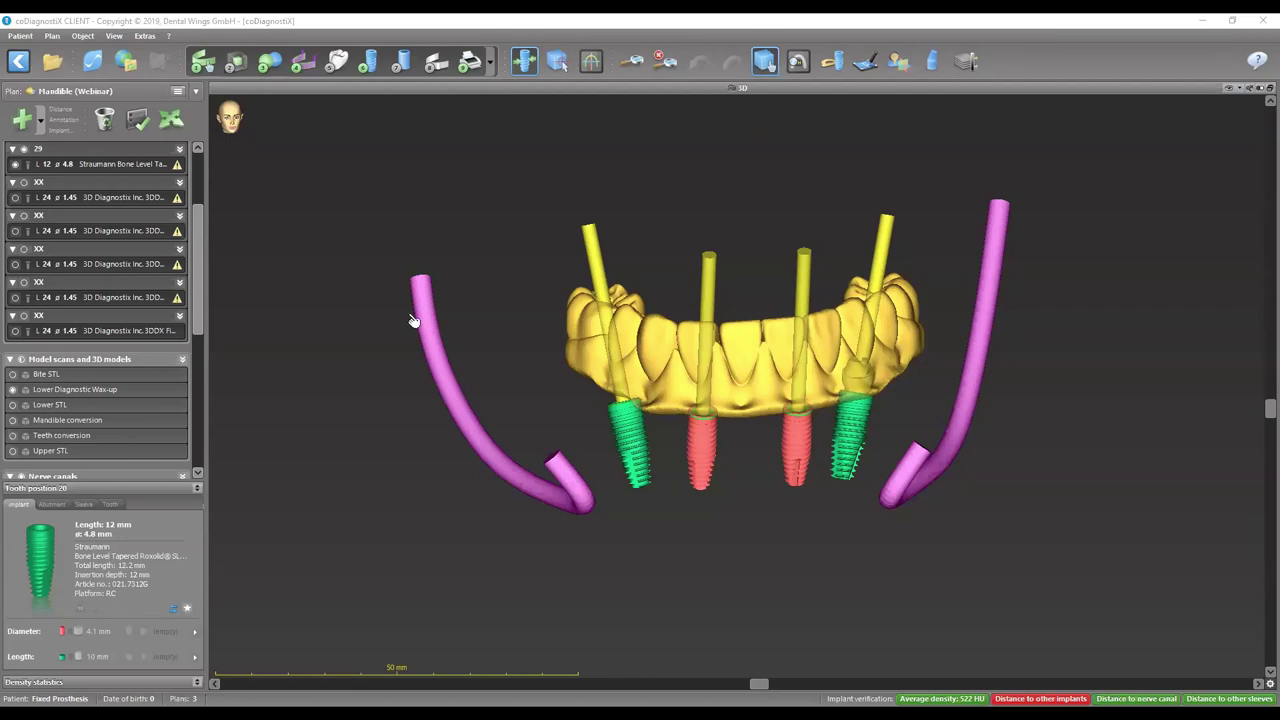
left_click_drag(806, 329, 766, 294)
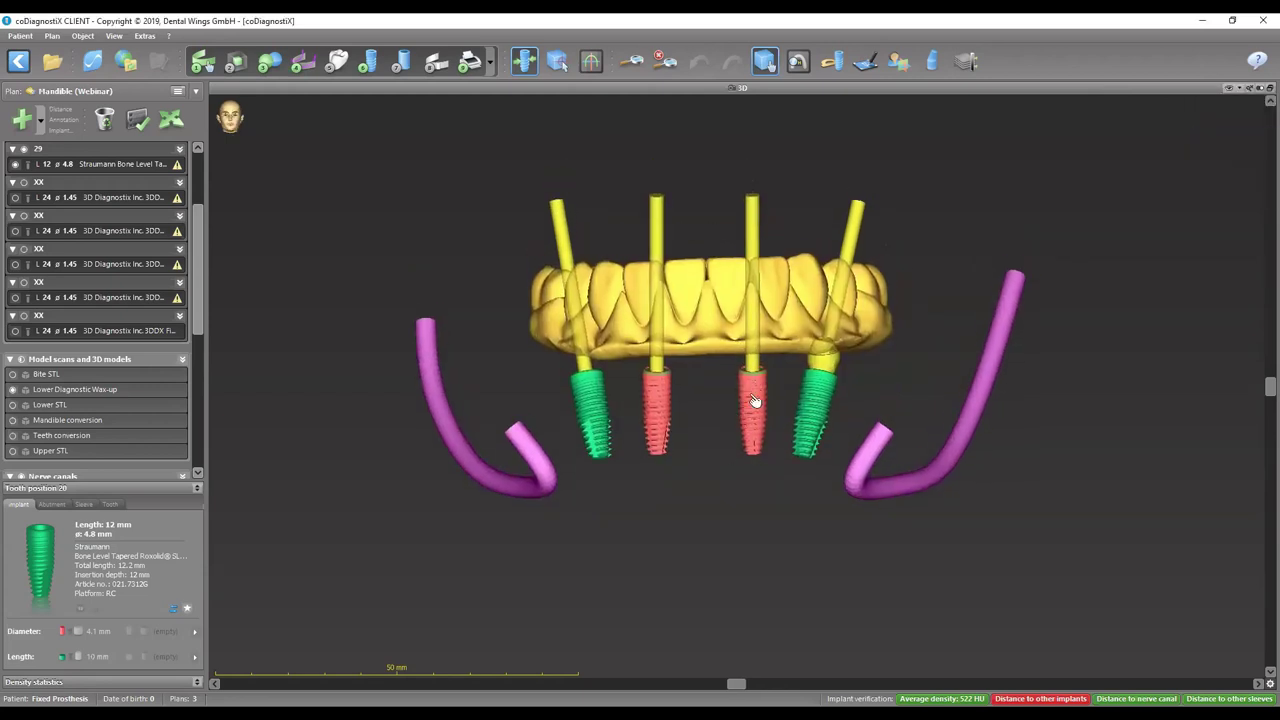
Step: Add a Straumann Guided Surgery sleeve to the implant at tooth position 23
scroll(60, 252, "up", 3)
left_click(68, 229)
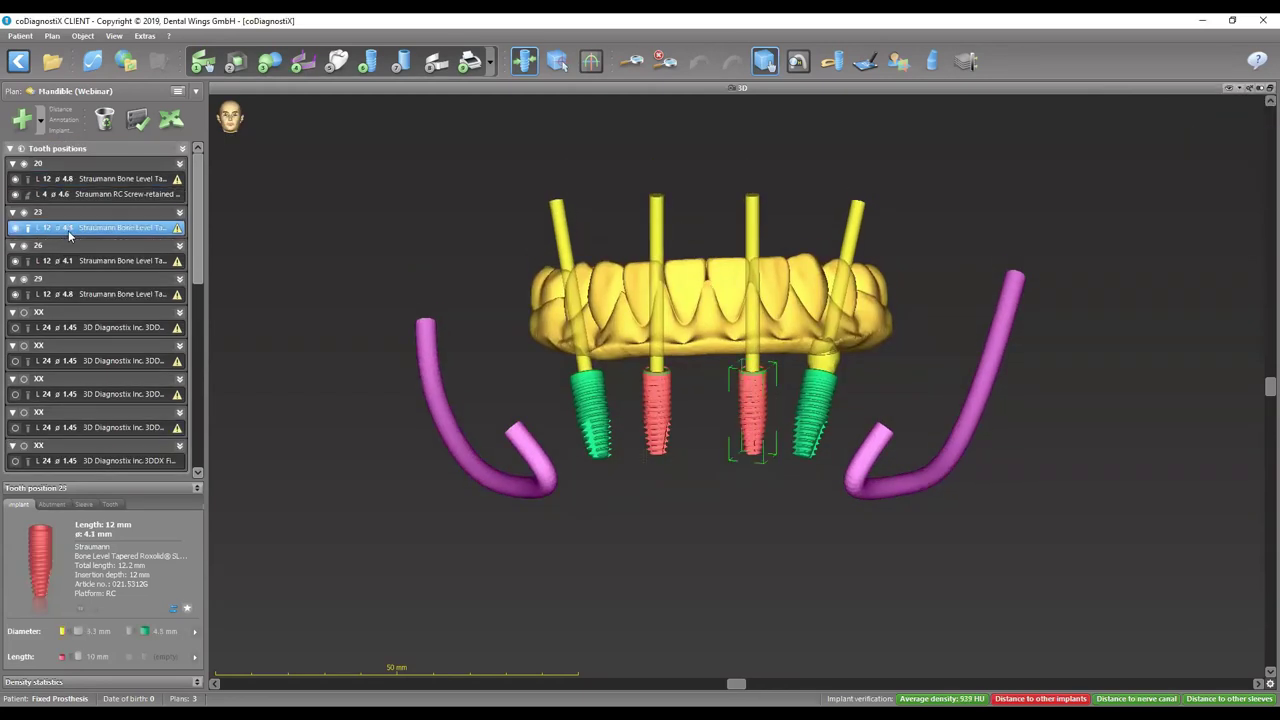
left_click(180, 214)
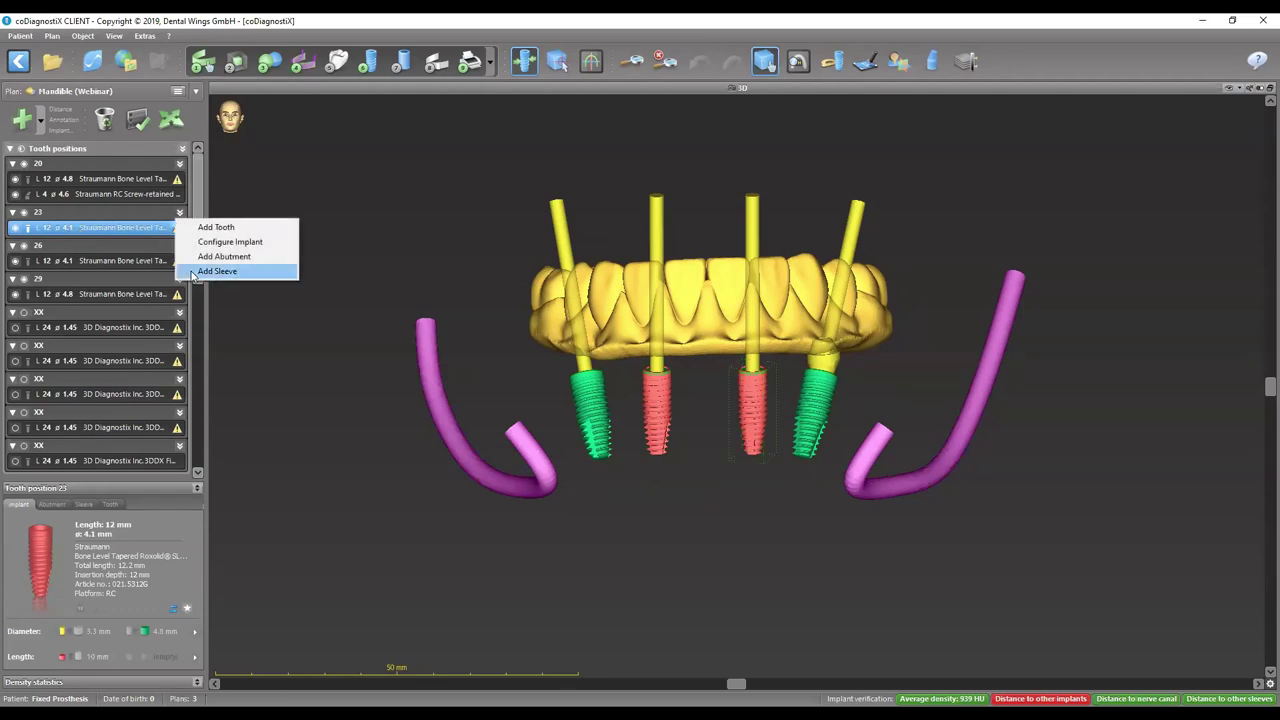
left_click(209, 275)
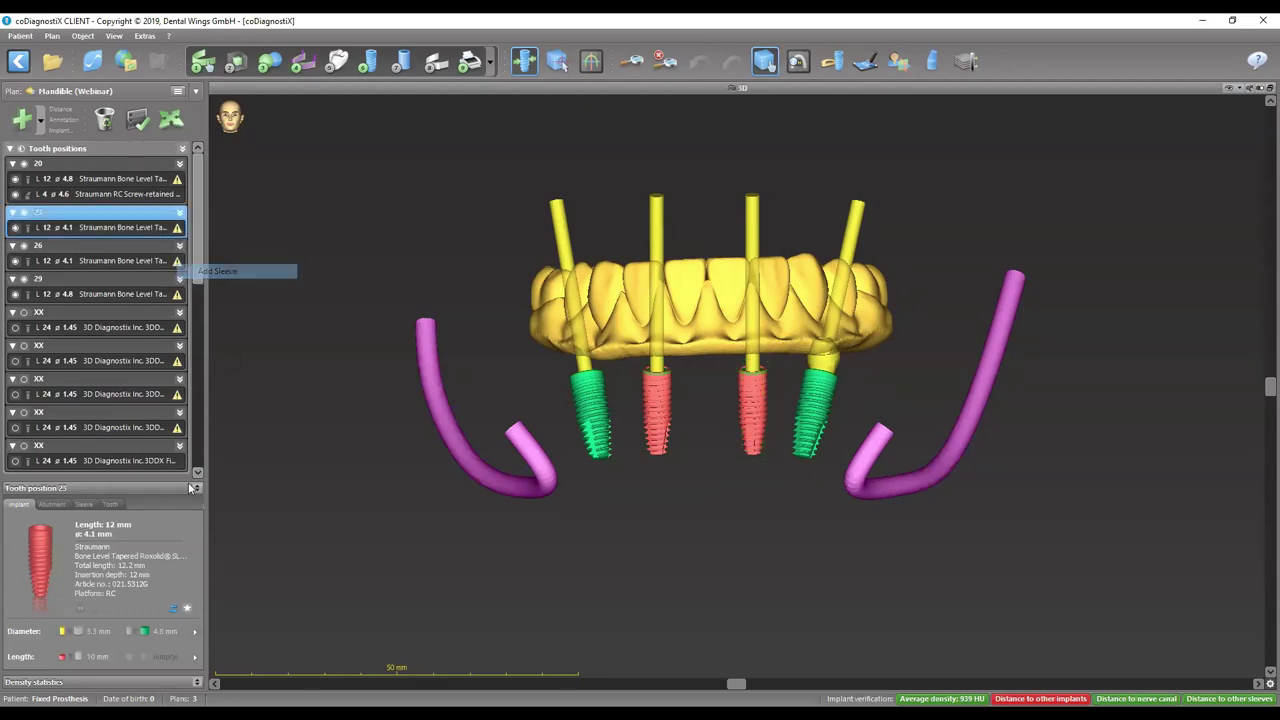
left_click(368, 62)
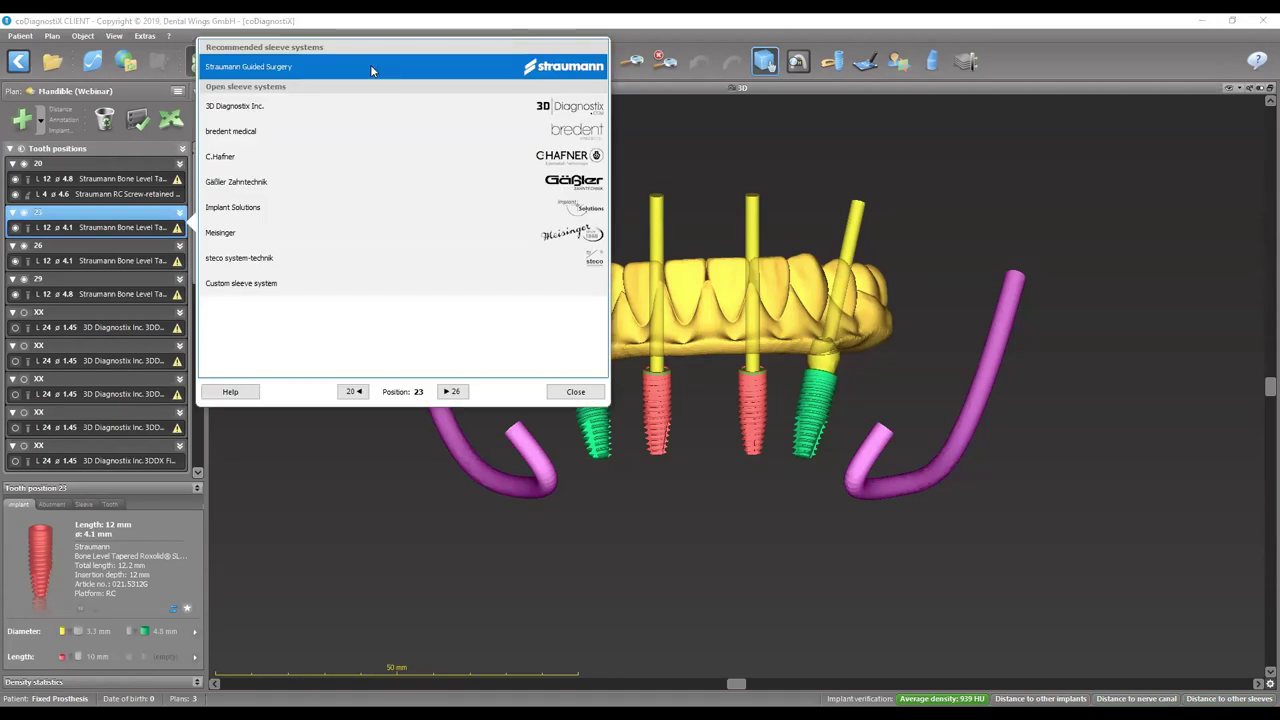
left_click(370, 64)
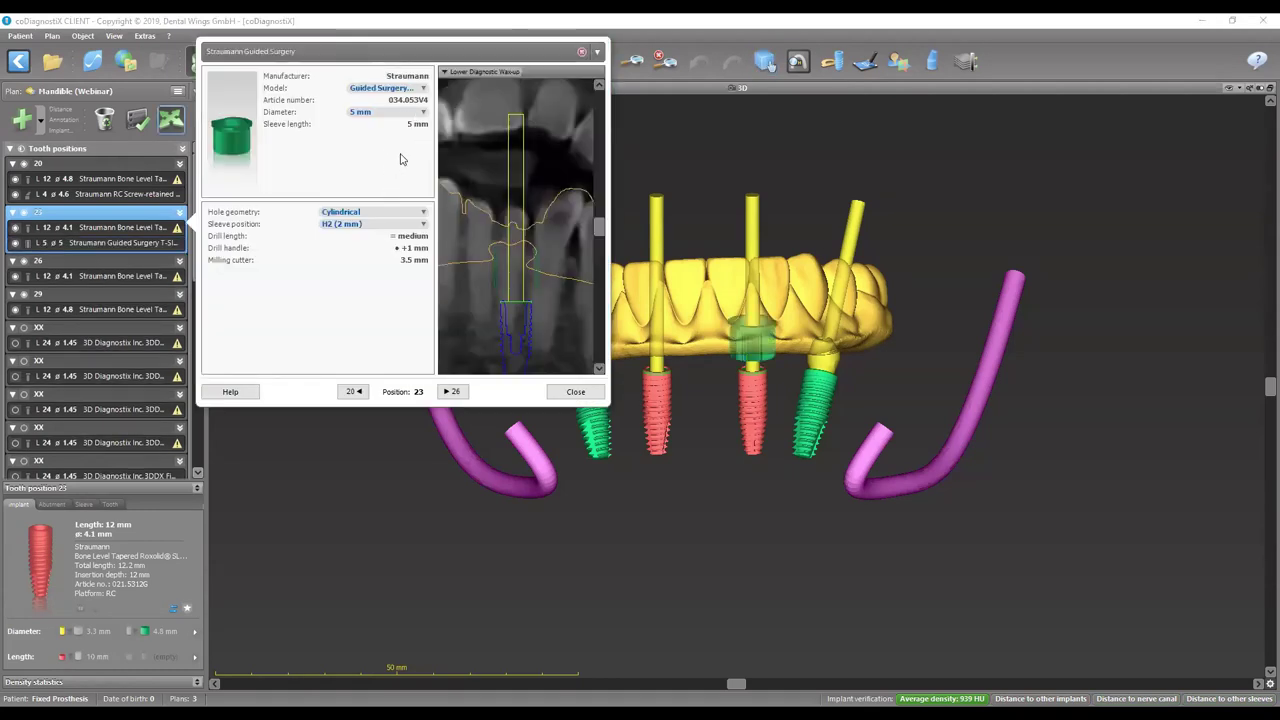
Step: Try sleeve positions H4 (4 mm) and H6 (6 mm) at tooth position 23, comparing the resulting drill length and drill handle
left_click(391, 223)
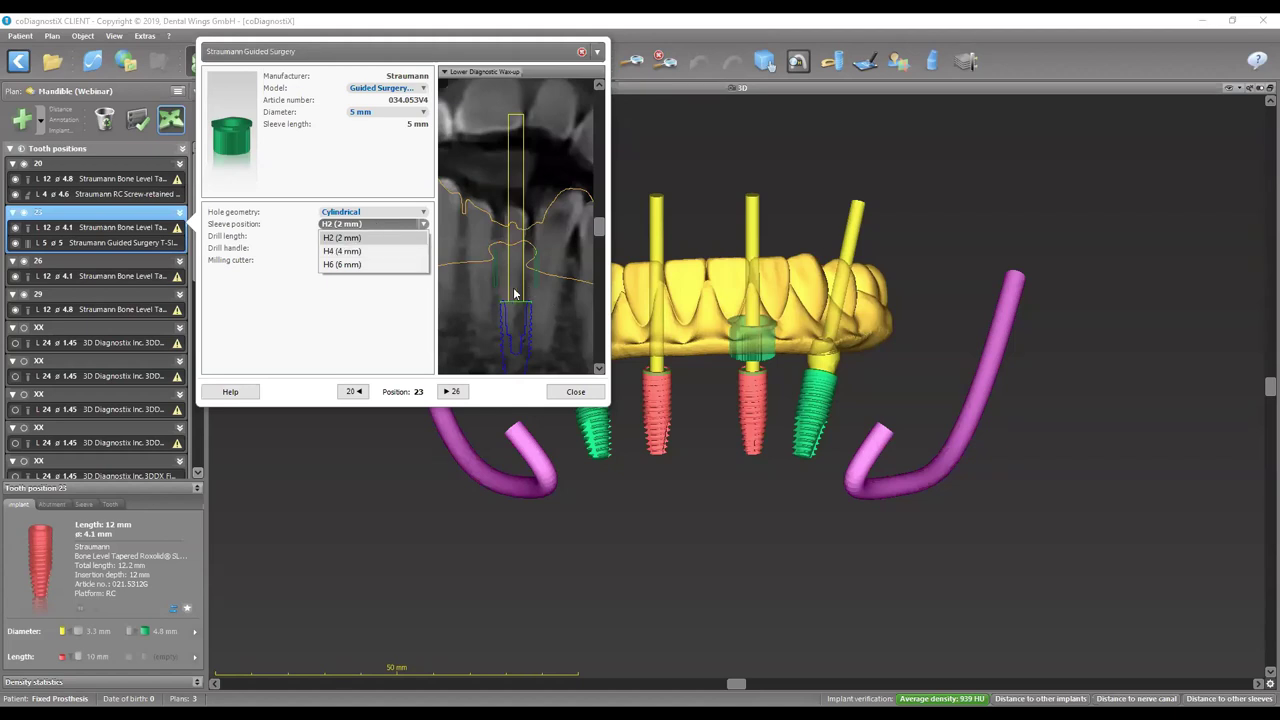
left_click(347, 240)
left_click(345, 224)
left_click(348, 249)
left_click(352, 225)
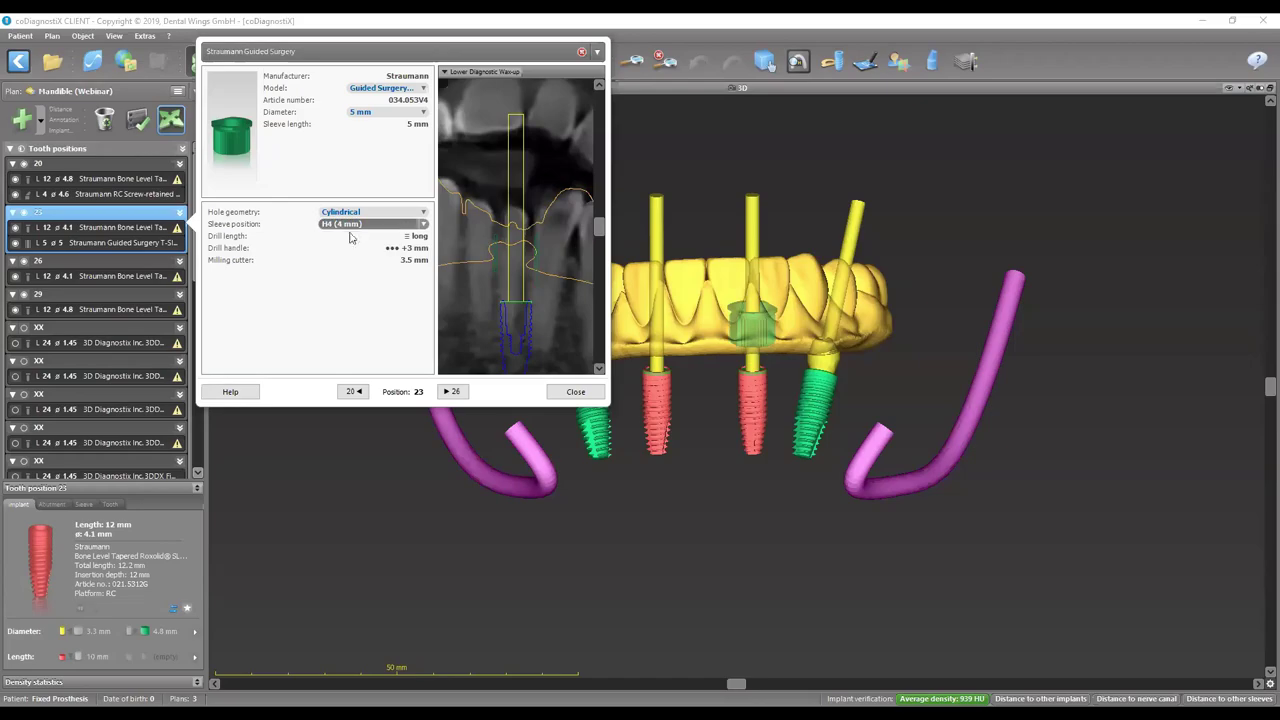
left_click(353, 272)
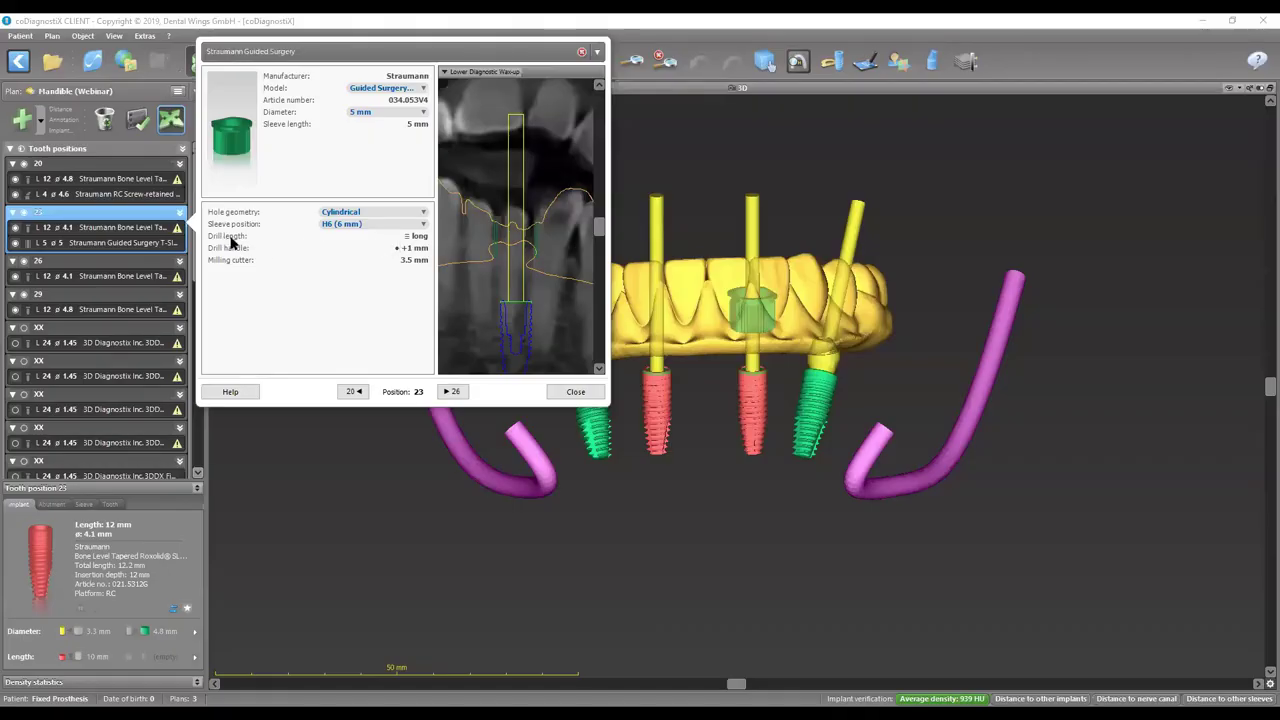
left_click(408, 226)
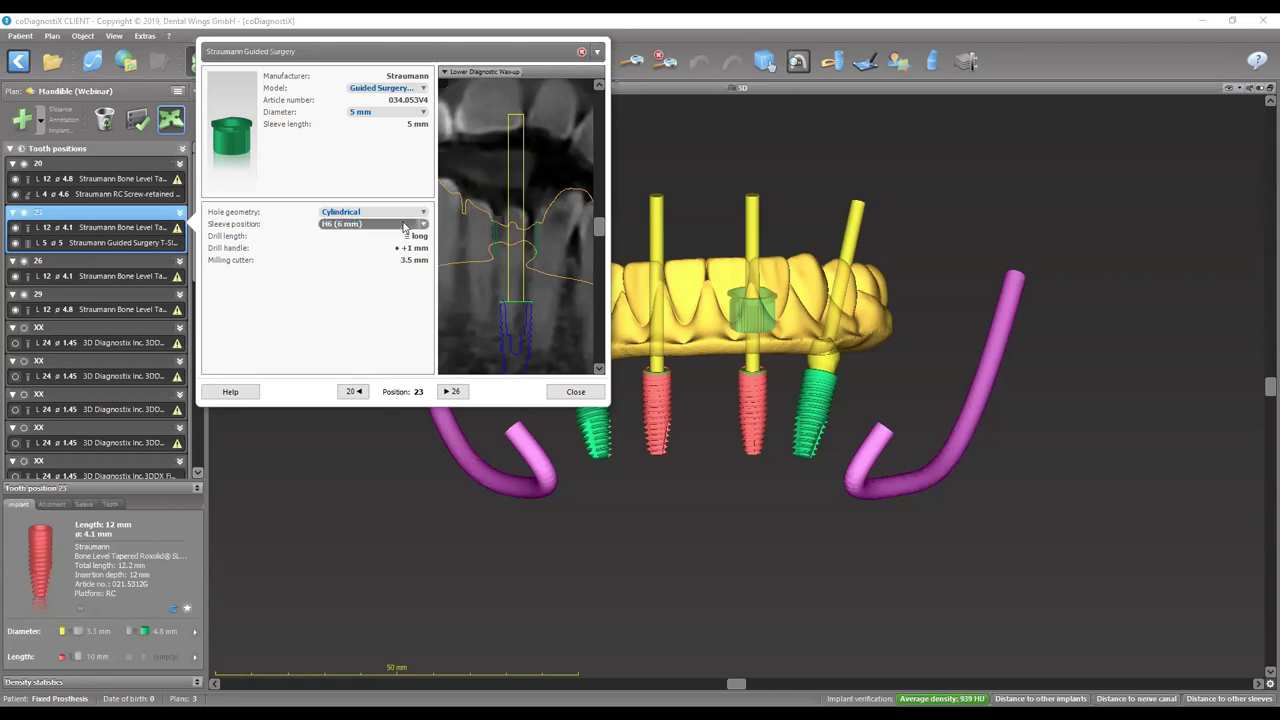
left_click(366, 251)
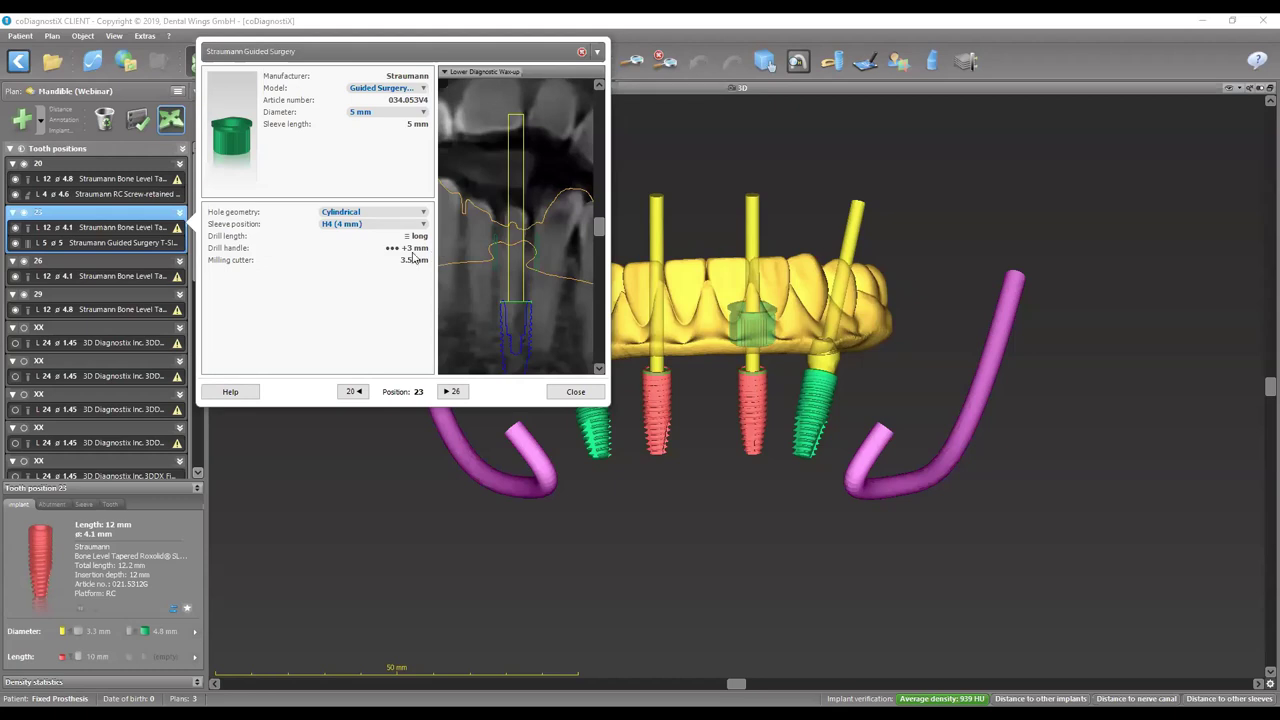
Step: Set the sleeve position at tooth position 23 to H2 (2 mm) and close the sleeve configuration
left_click(383, 226)
left_click(384, 252)
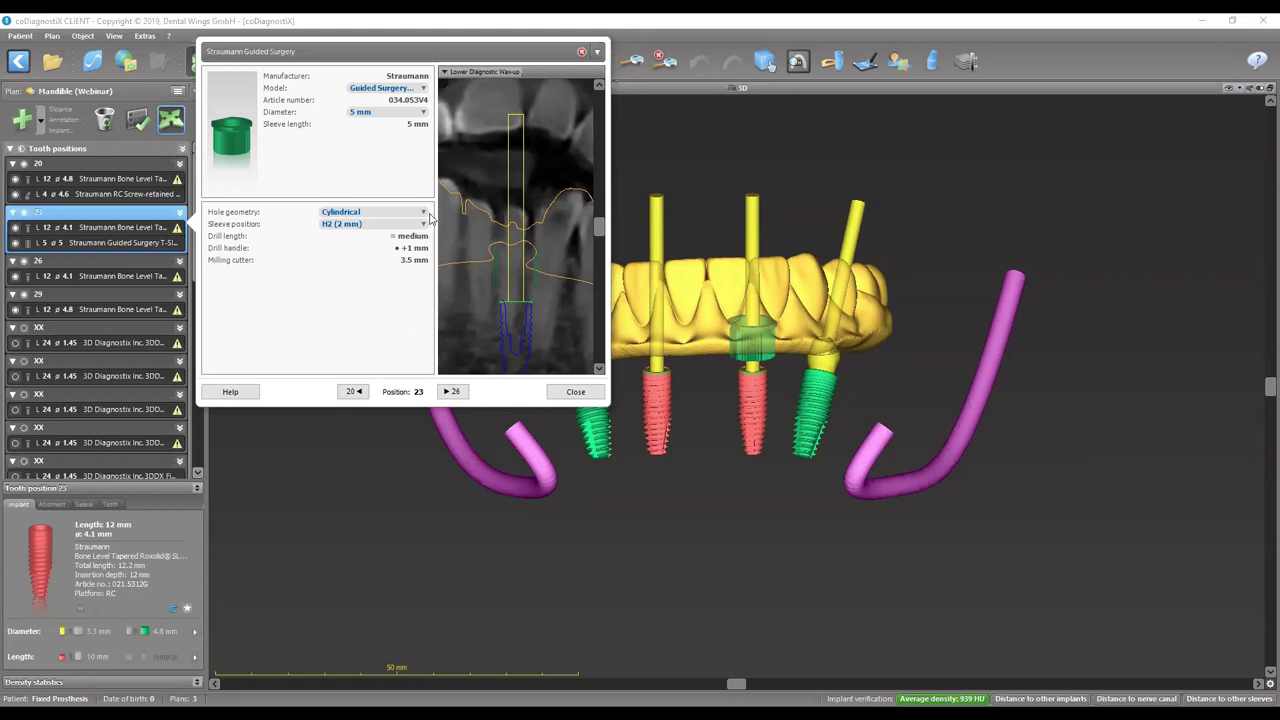
left_click(575, 392)
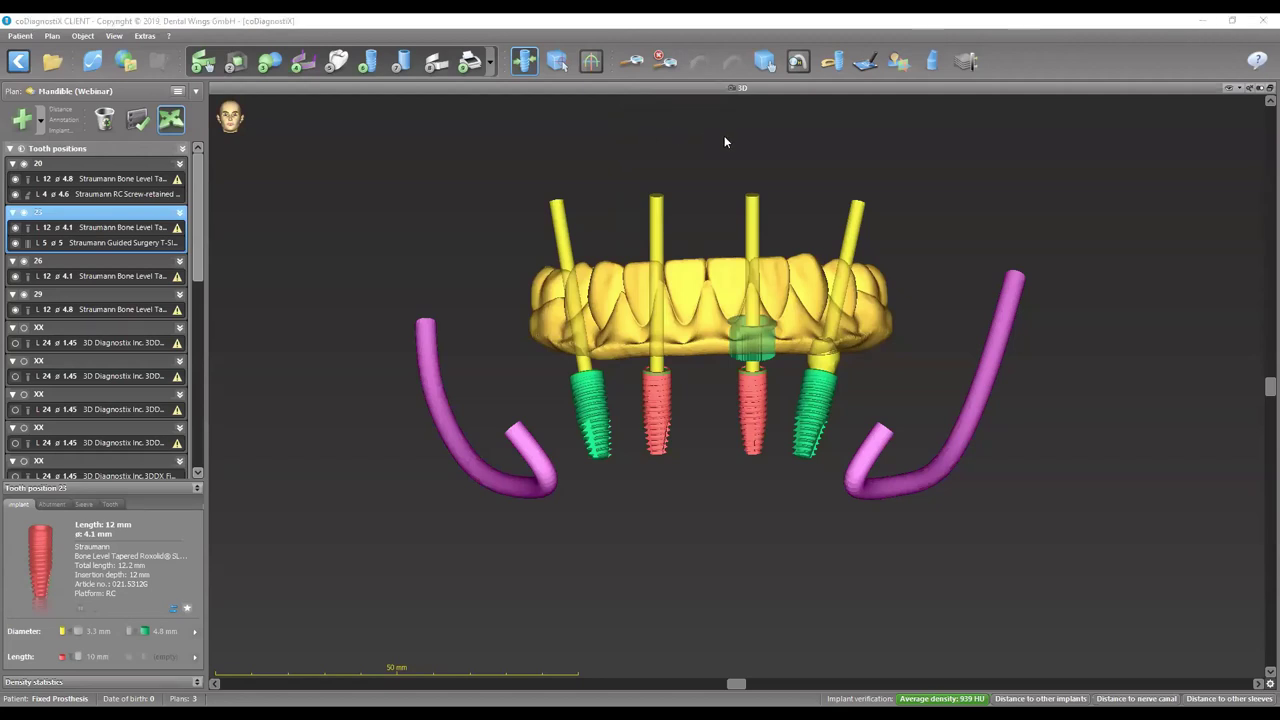
Step: Return to the multi-view layout and open the Maxilla plan
double_click(294, 410)
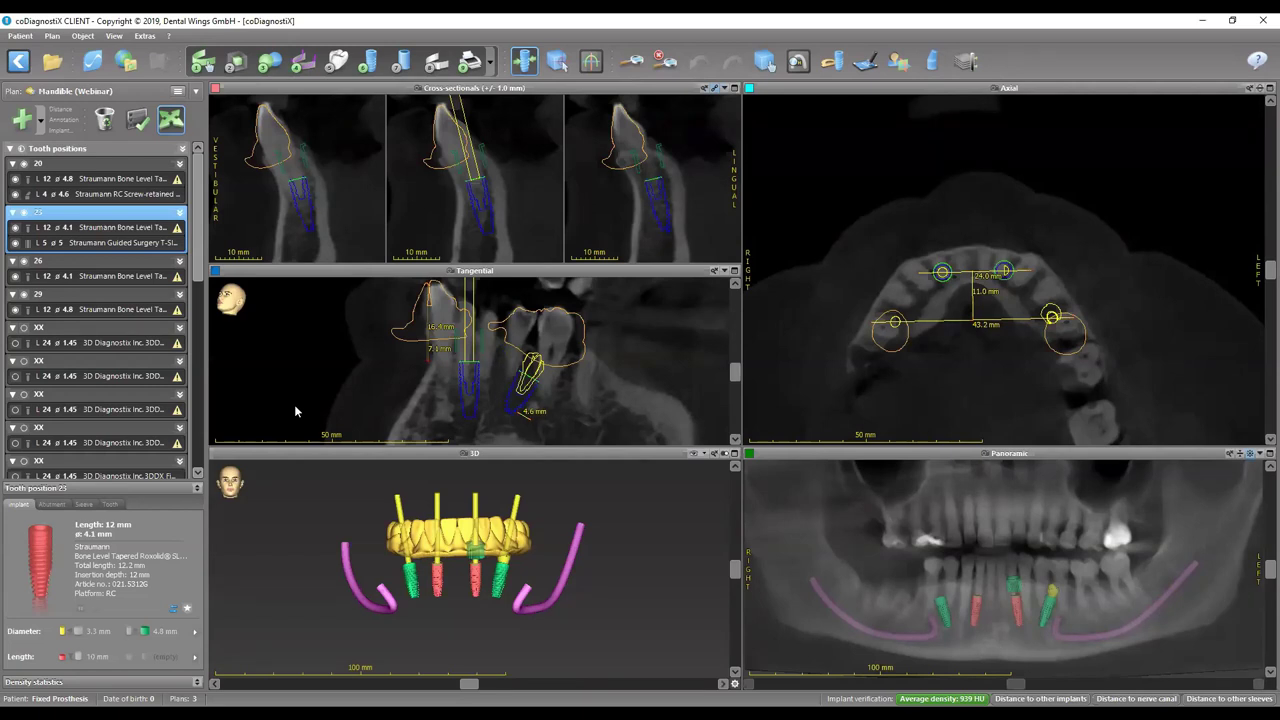
left_click(533, 63)
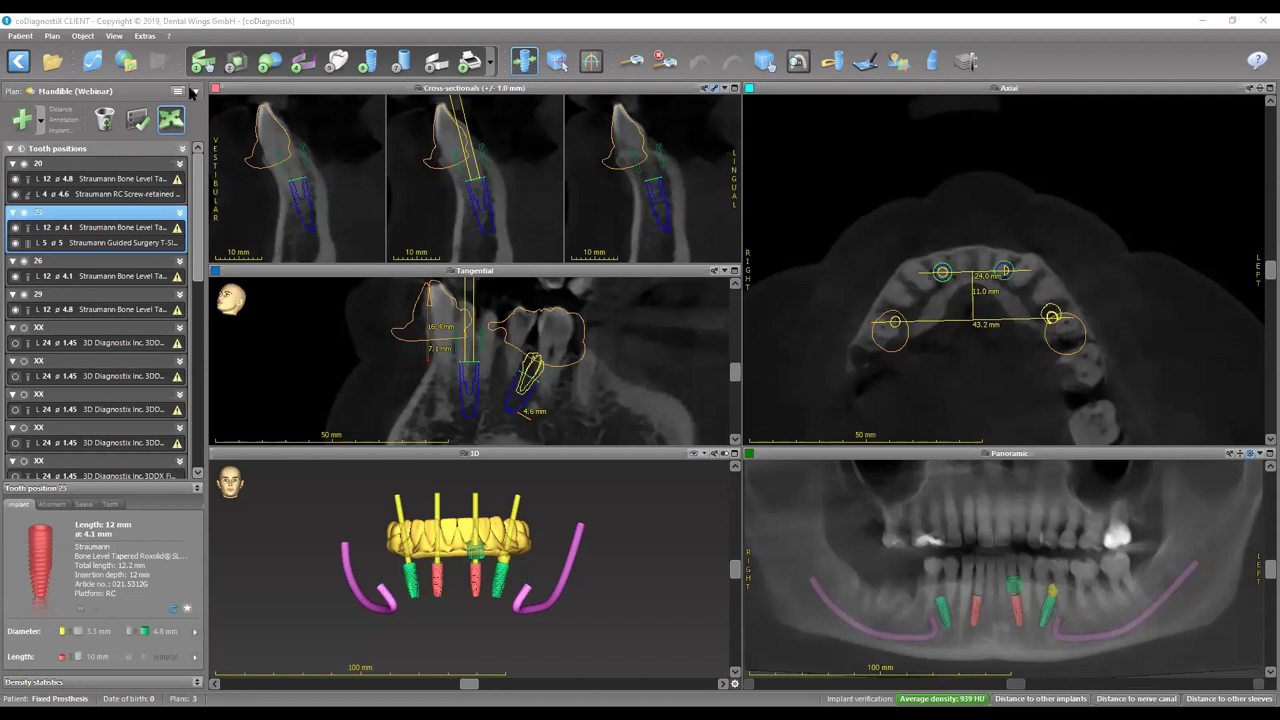
left_click(100, 91)
left_click(101, 122)
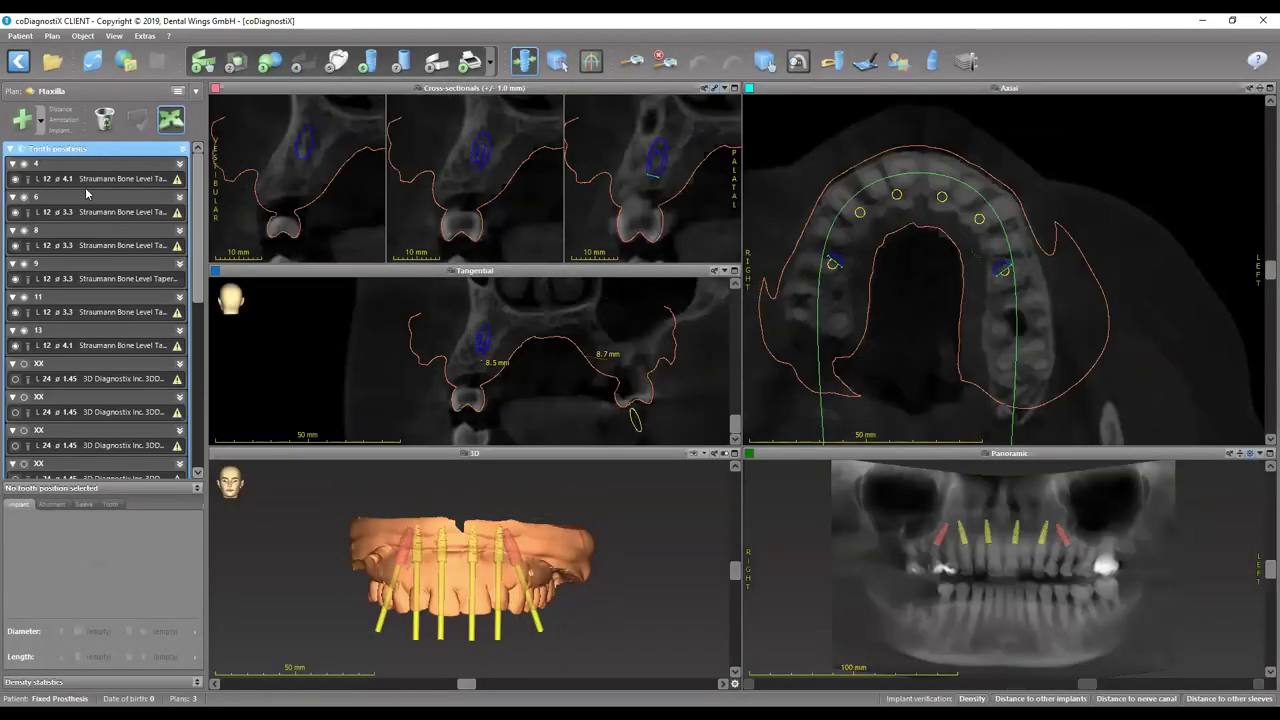
Step: Align the views to the implant at tooth position 4 and inspect it in the enlarged tangential view
left_click(88, 180)
left_click(524, 61)
left_click_drag(560, 305, 638, 307)
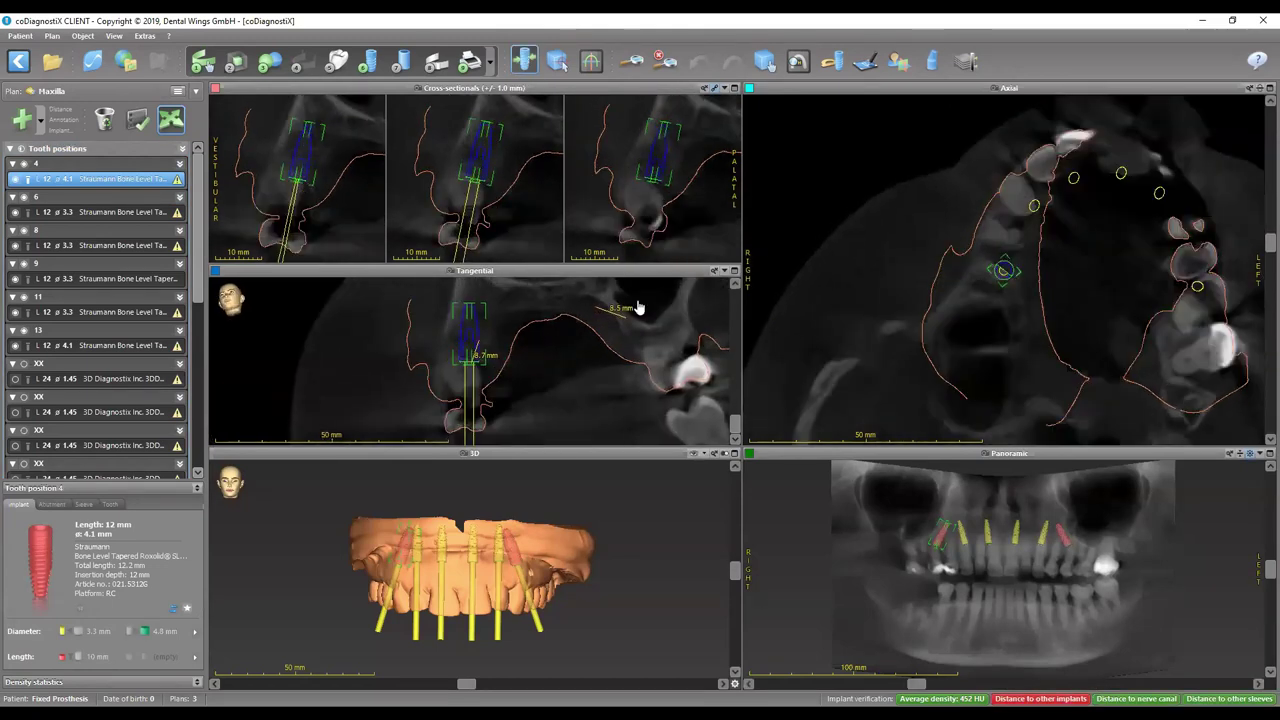
left_click(734, 270)
left_click_drag(1230, 583, 737, 474)
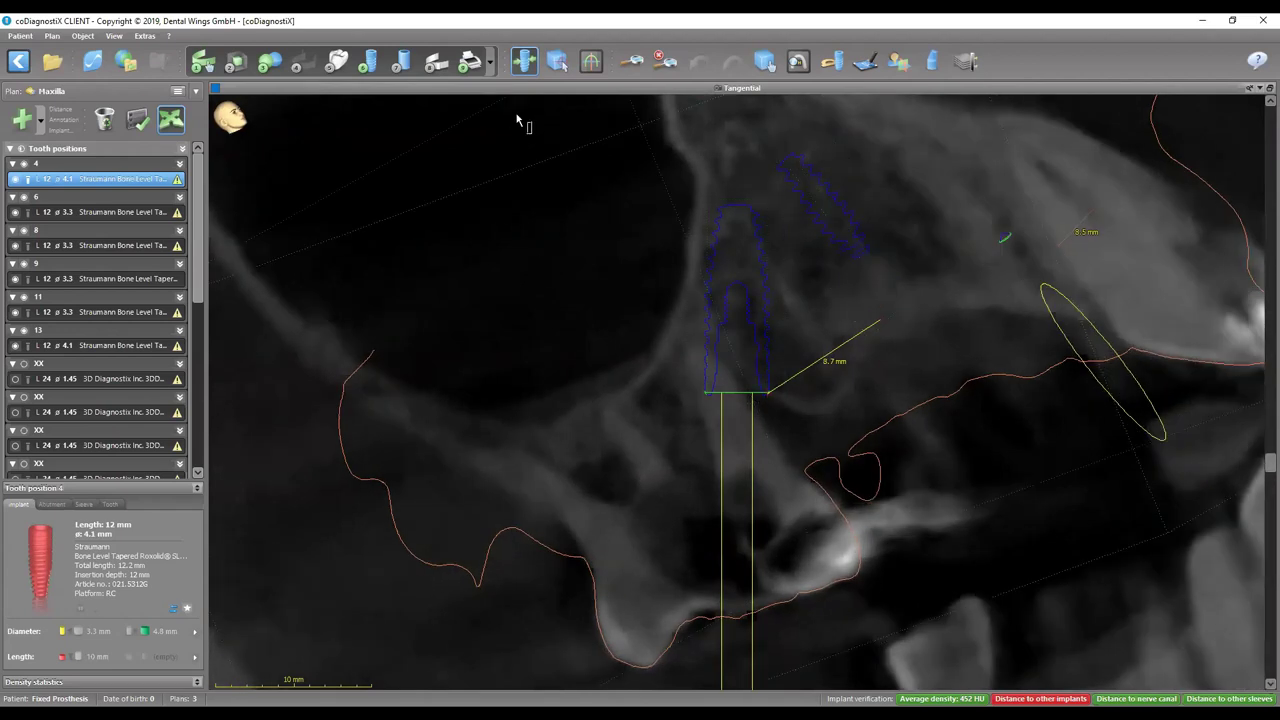
Step: Make the implant at tooth position 4 parallel to the master implant at position 6, excluding all other implants and fixation pins
left_click(834, 229)
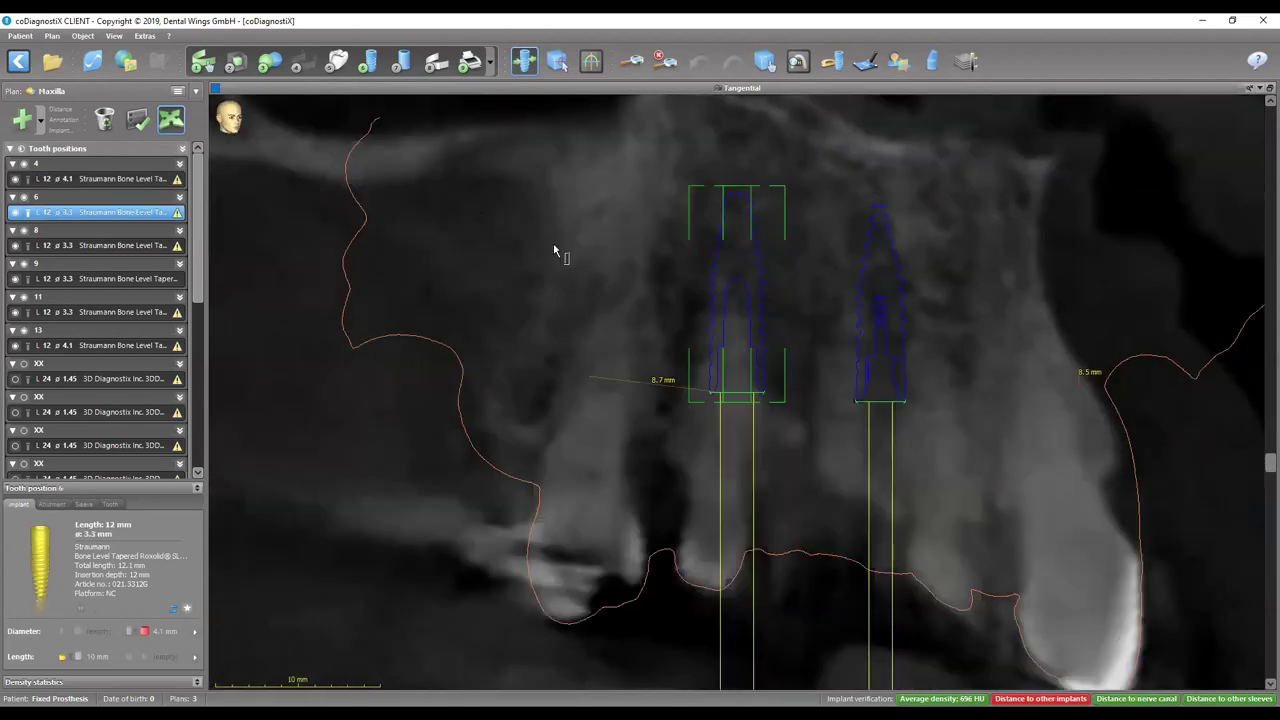
right_click(736, 301)
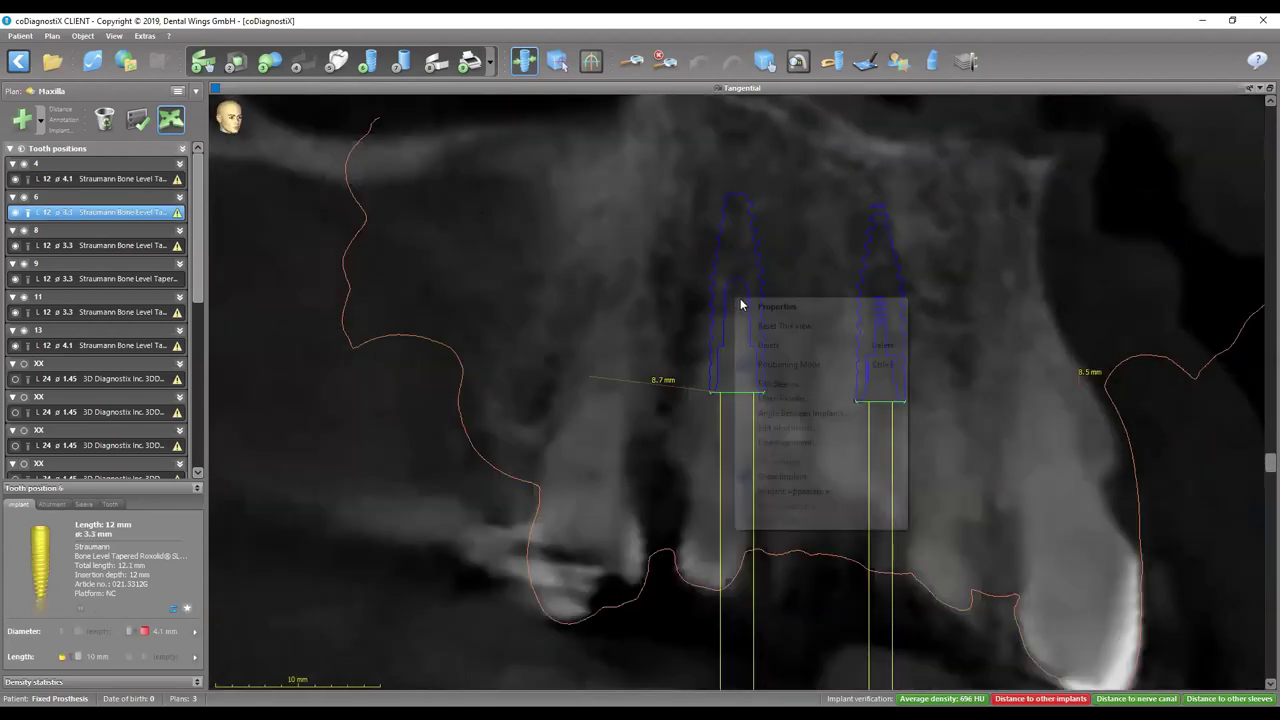
left_click(760, 399)
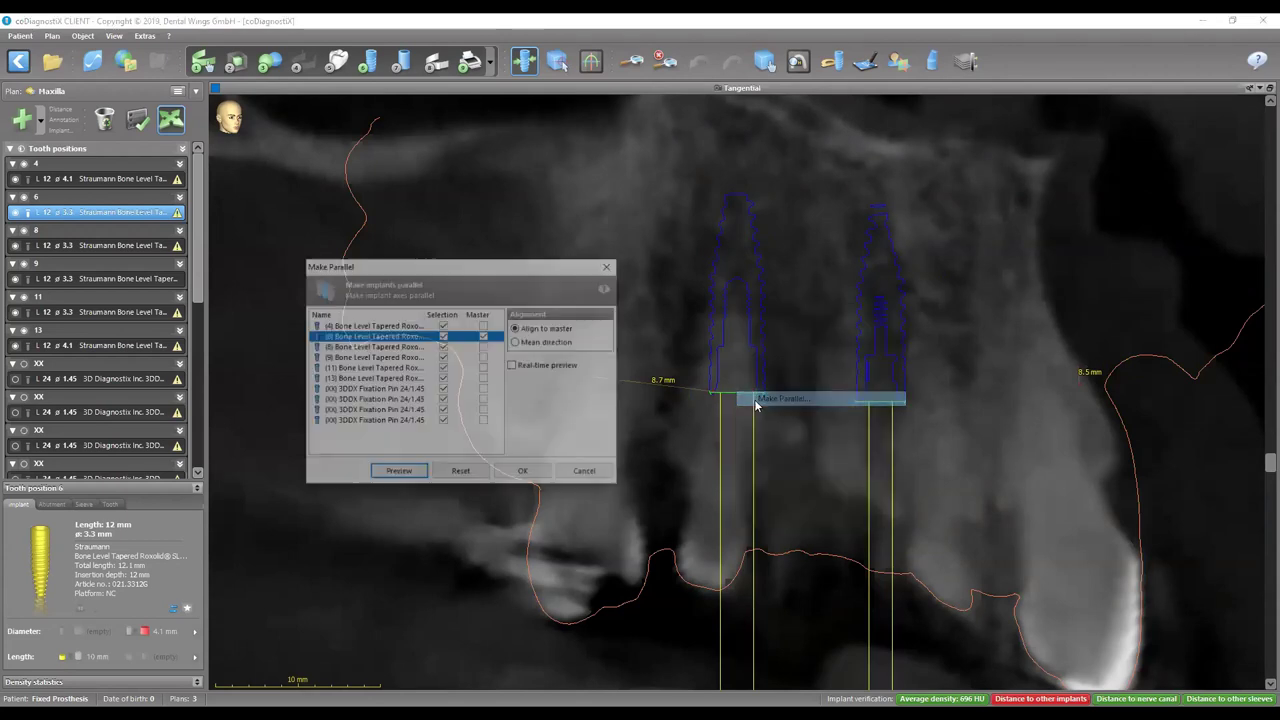
left_click(443, 421)
left_click(443, 410)
left_click(443, 399)
left_click(443, 389)
left_click(443, 378)
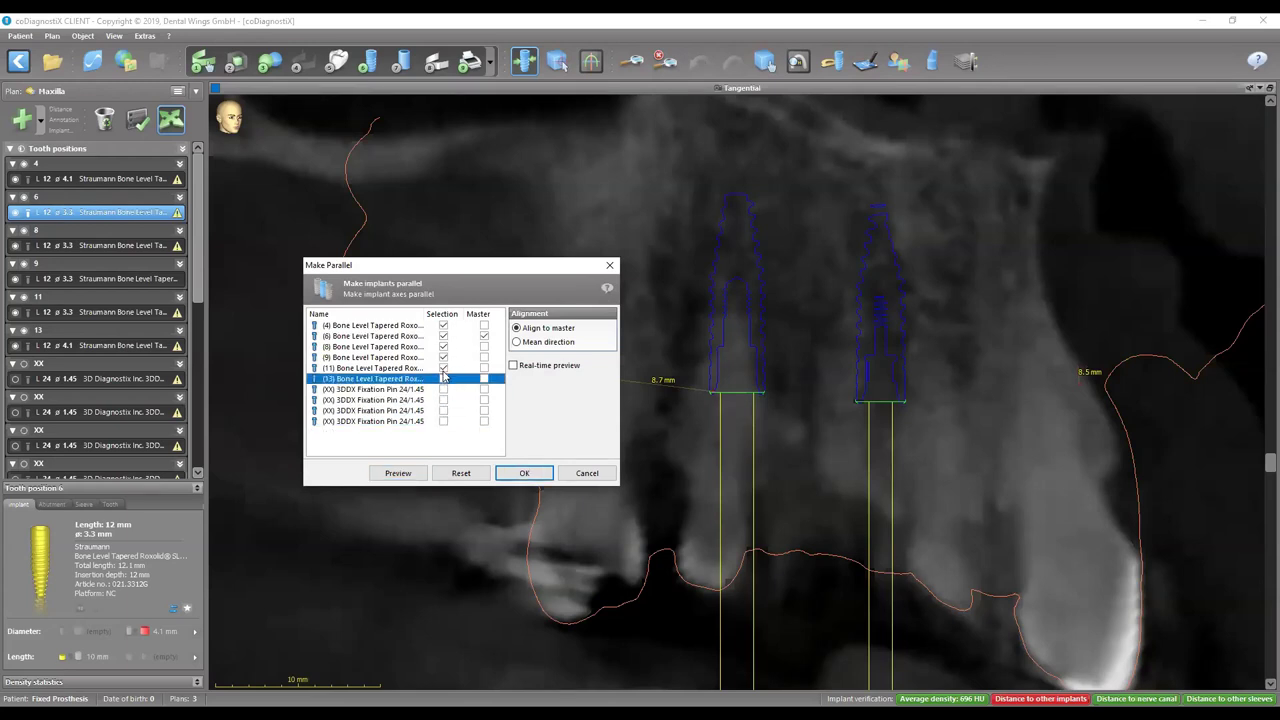
left_click(443, 368)
left_click(443, 357)
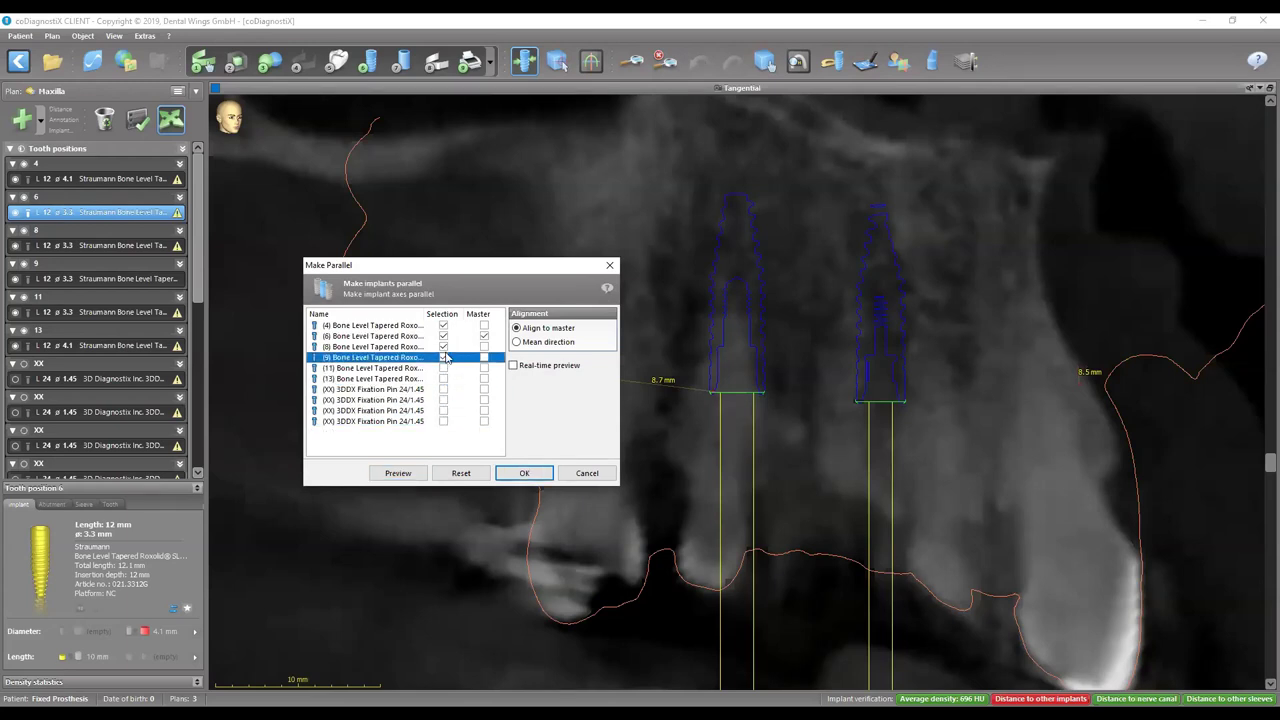
left_click(443, 346)
left_click(524, 473)
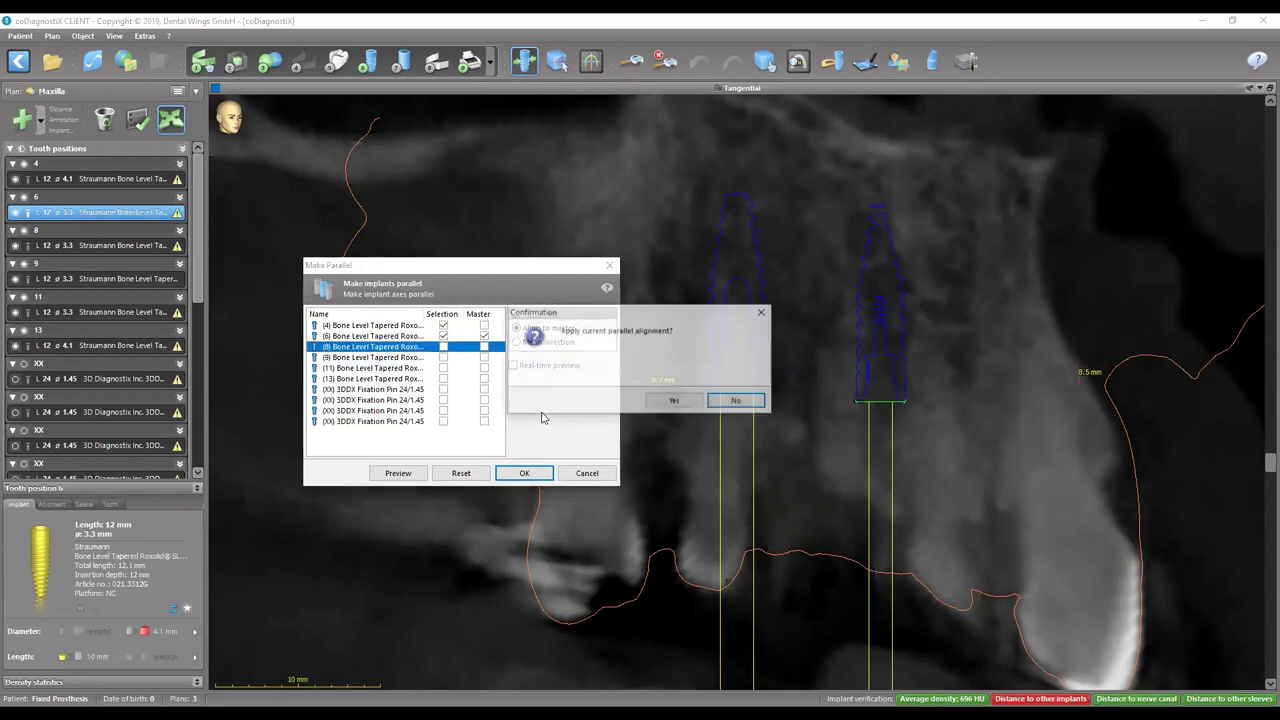
left_click(675, 401)
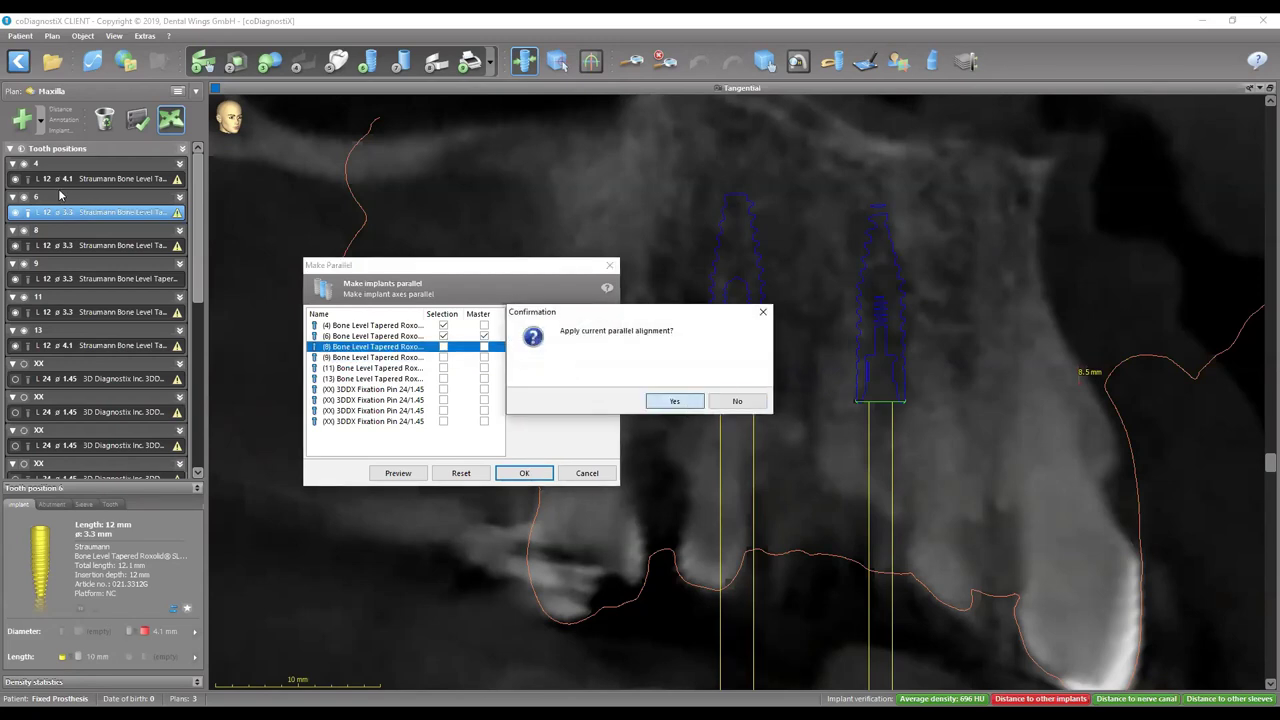
Step: Try tilting and shifting the implant at tooth position 4 along the sinus wall in the tangential view, and undo these changes
left_click(78, 182)
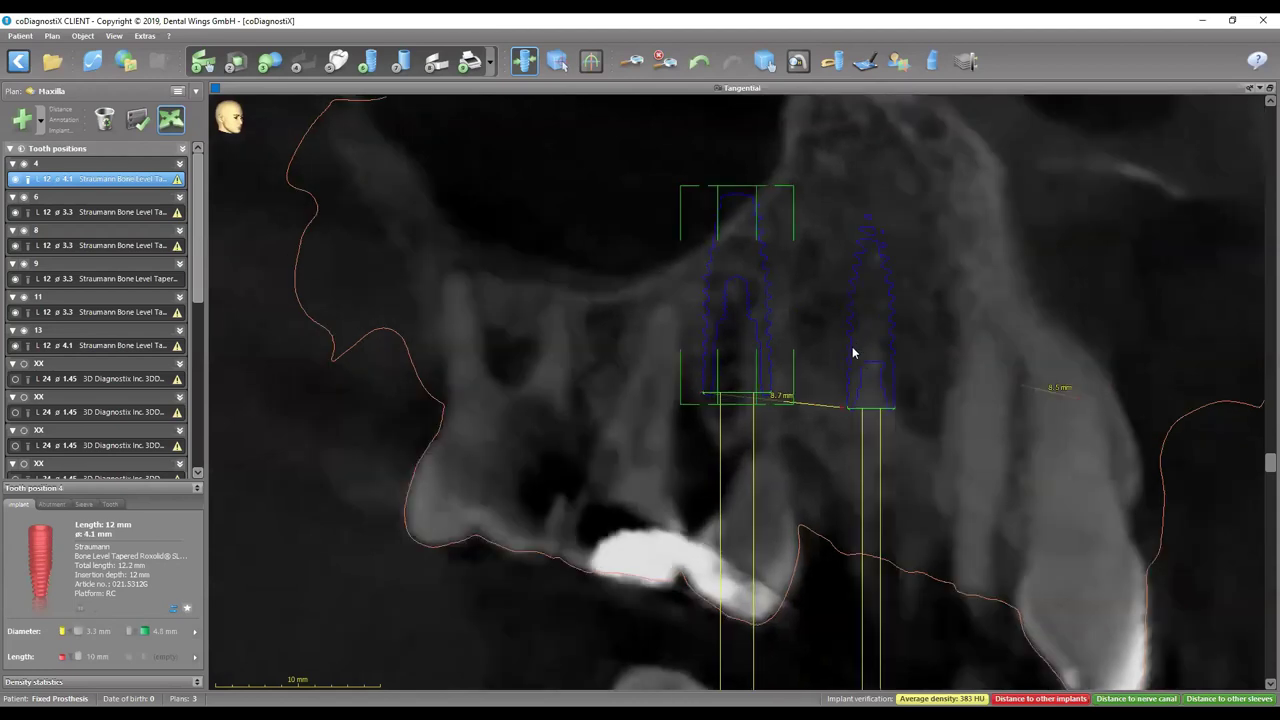
left_click(841, 340)
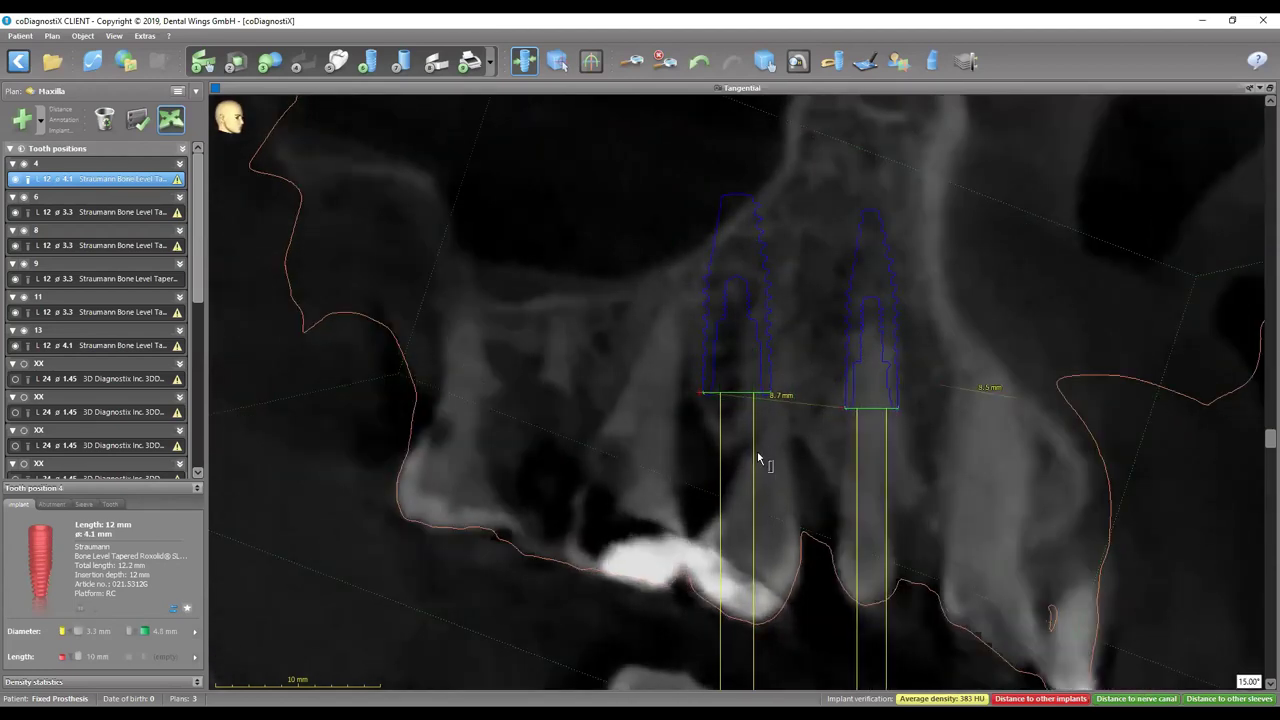
left_click_drag(743, 652, 502, 608)
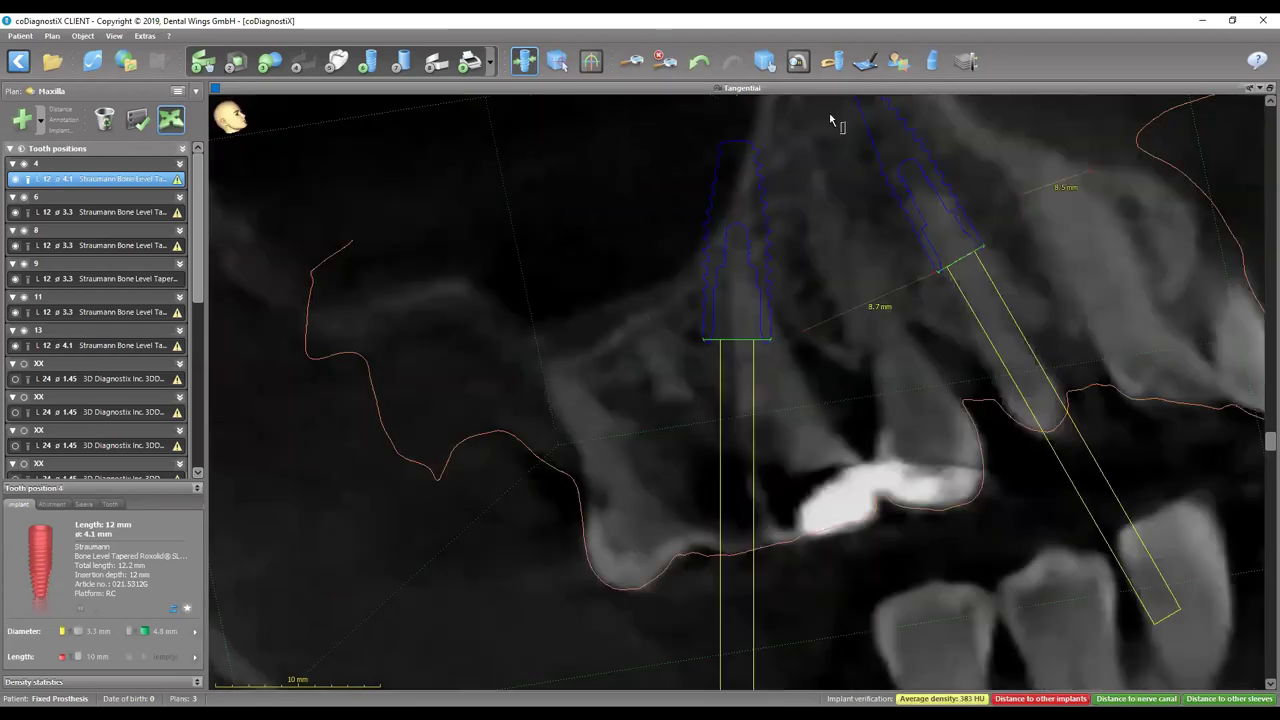
left_click_drag(737, 229, 789, 209)
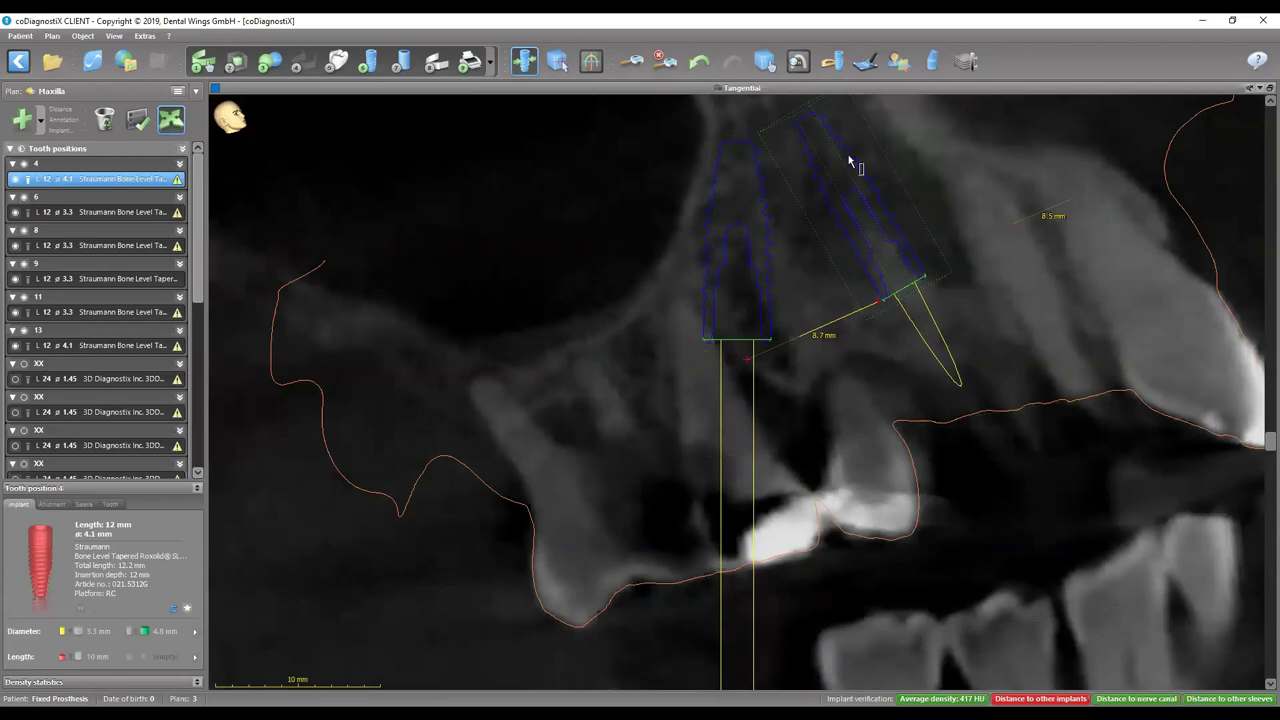
left_click(700, 63)
left_click(700, 63)
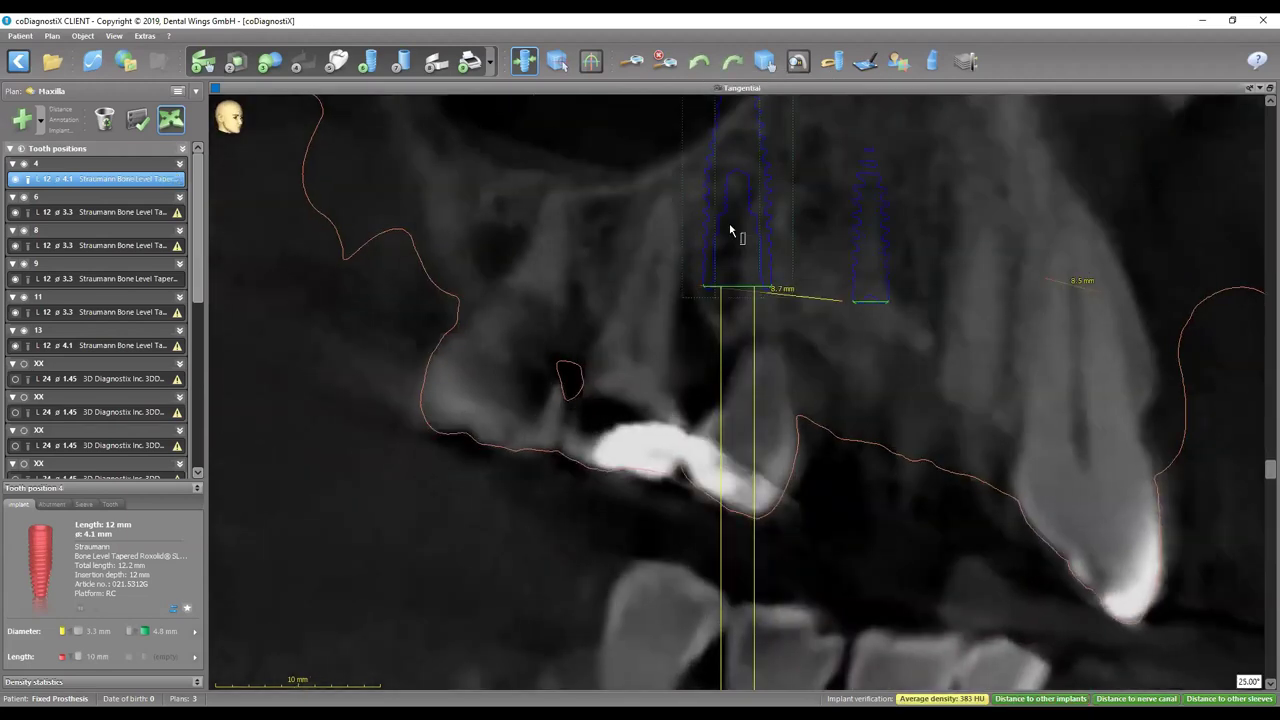
Step: Tilt the implant at tooth position 4 distally along the anterior sinus wall and adjust its position in the tangential view
key("ctrl+y")
left_click_drag(773, 110, 705, 172)
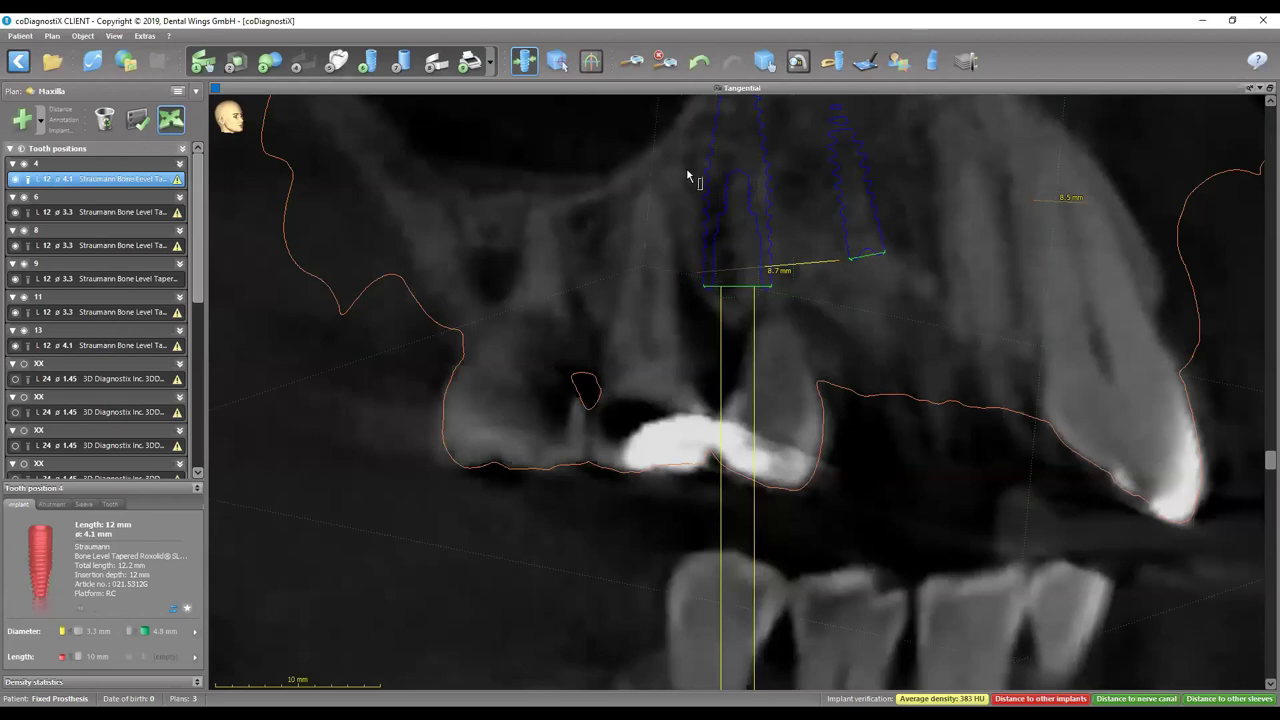
left_click_drag(738, 614, 470, 572)
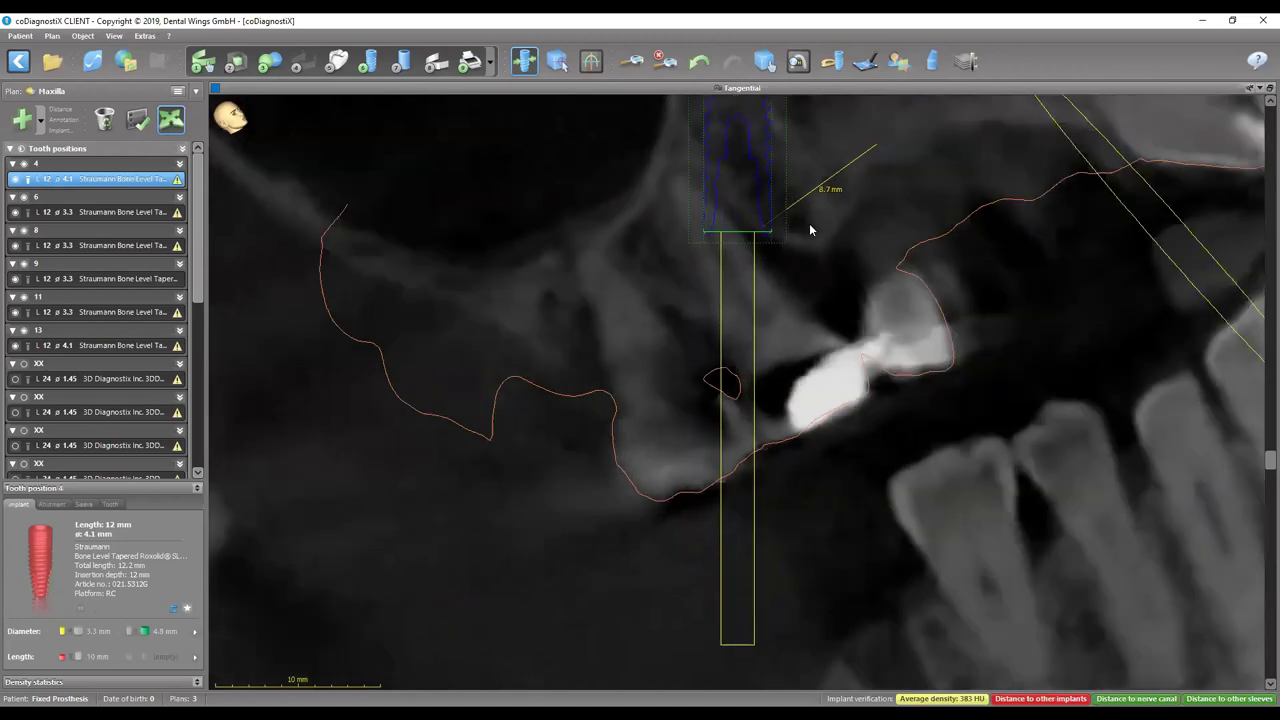
left_click(764, 61)
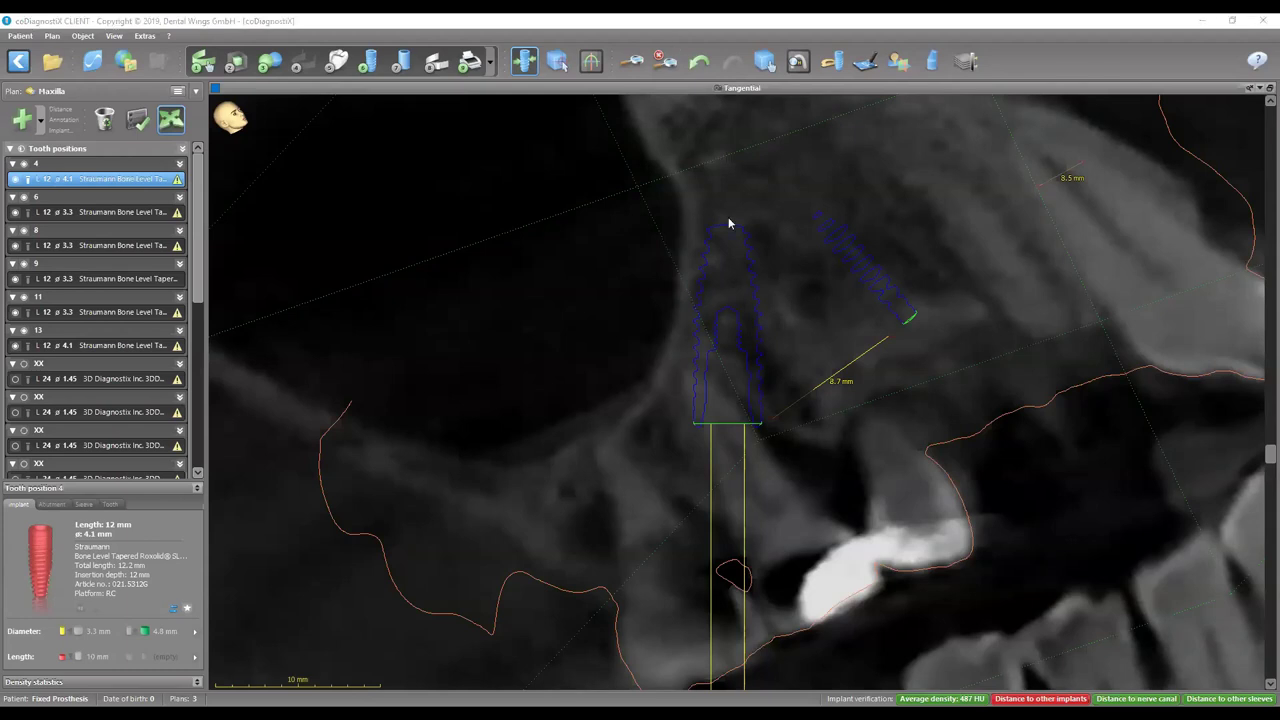
Step: Inspect the implant axes against the upper model in the enlarged 3D view and return to the multi-view layout
double_click(754, 89)
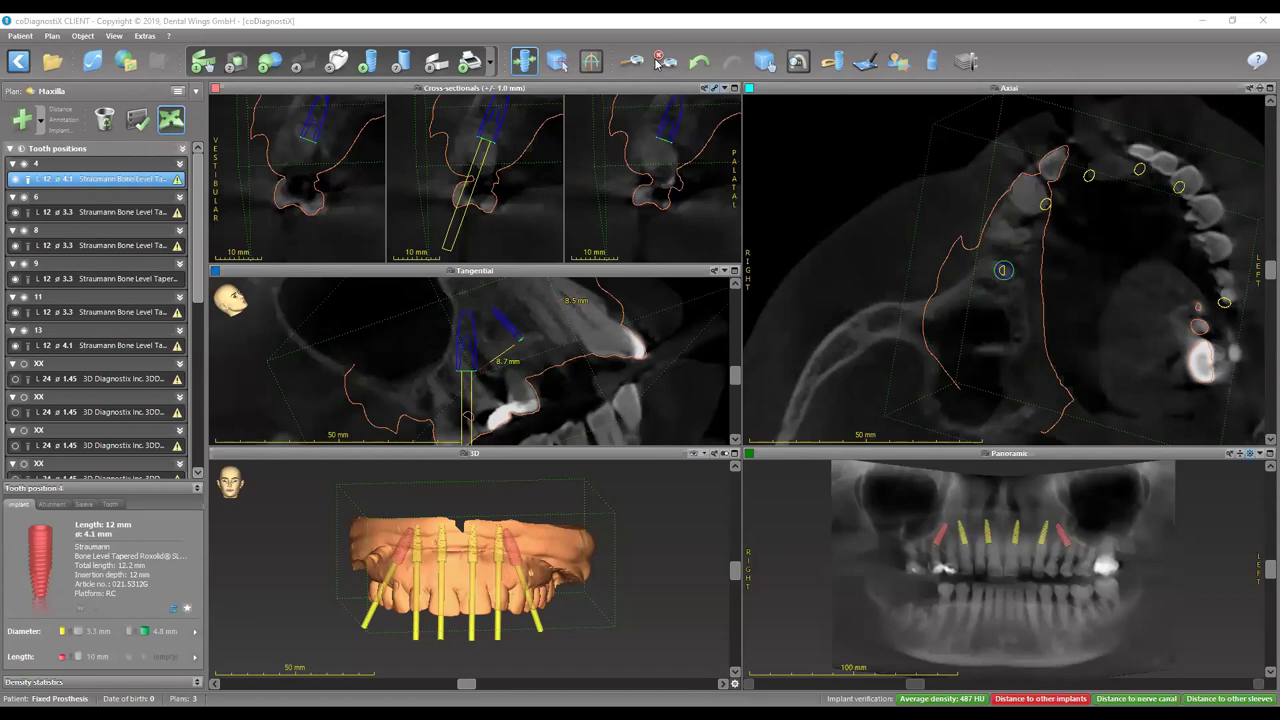
double_click(439, 456)
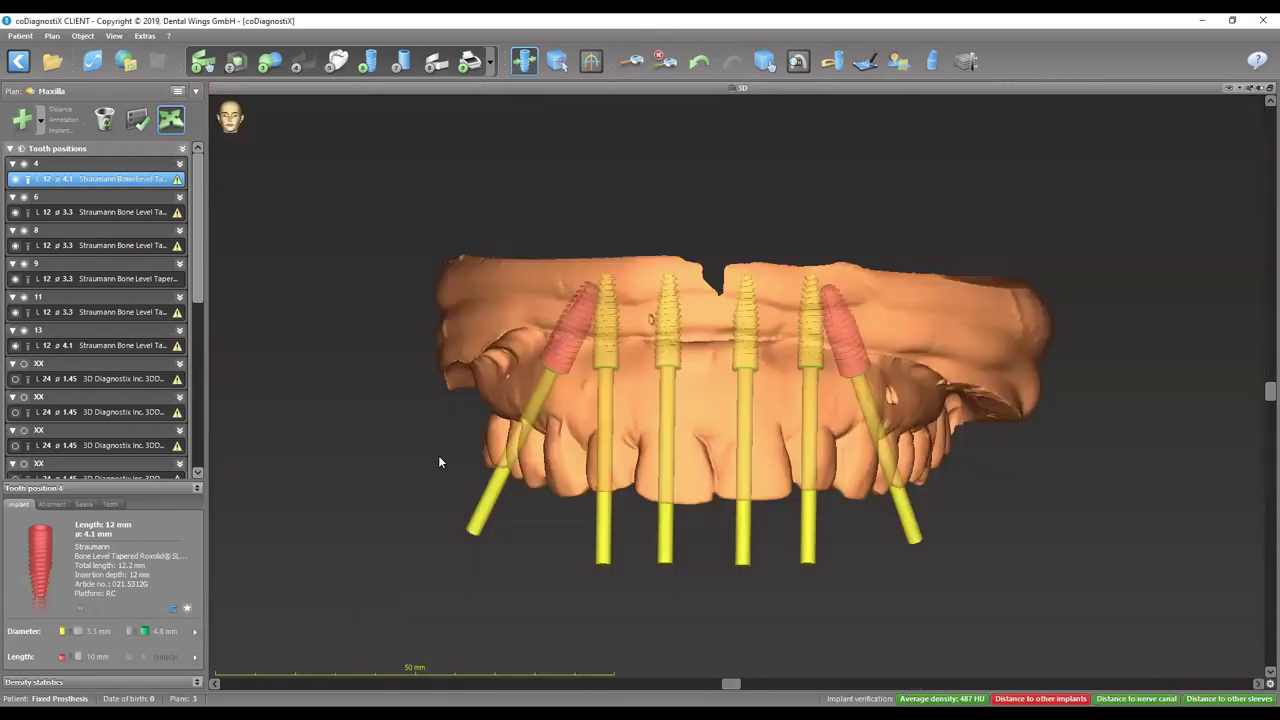
double_click(609, 88)
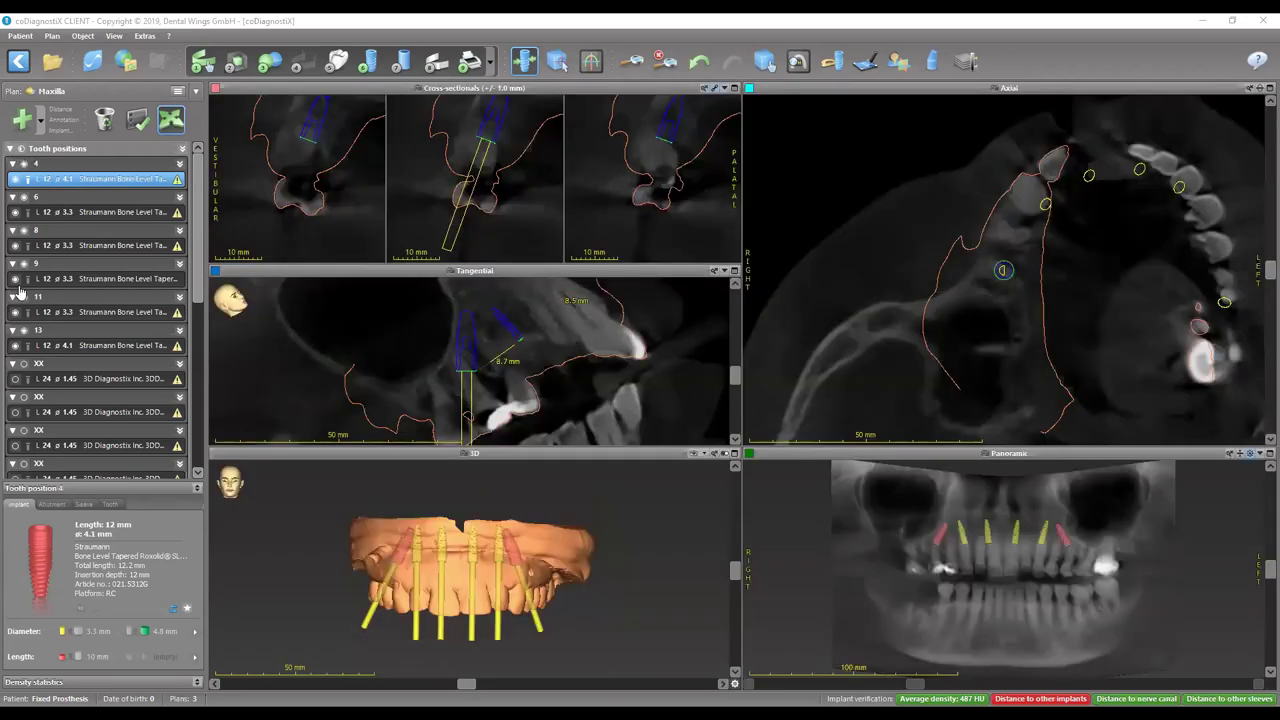
Step: Hide the implants, Upper STL 2 and Teeth Conversion, leaving only Maxillary Conversion, and examine the bone from below and the front in enlarged 3D
scroll(20, 300, "down", 5)
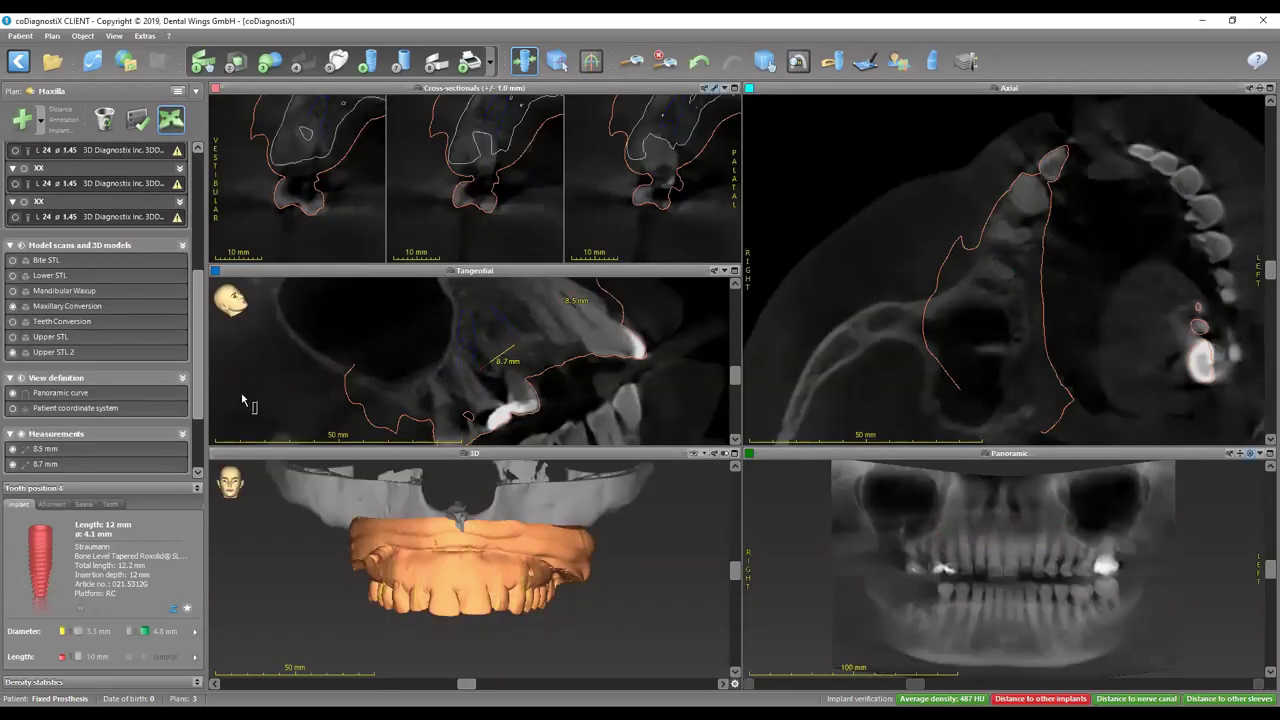
double_click(498, 455)
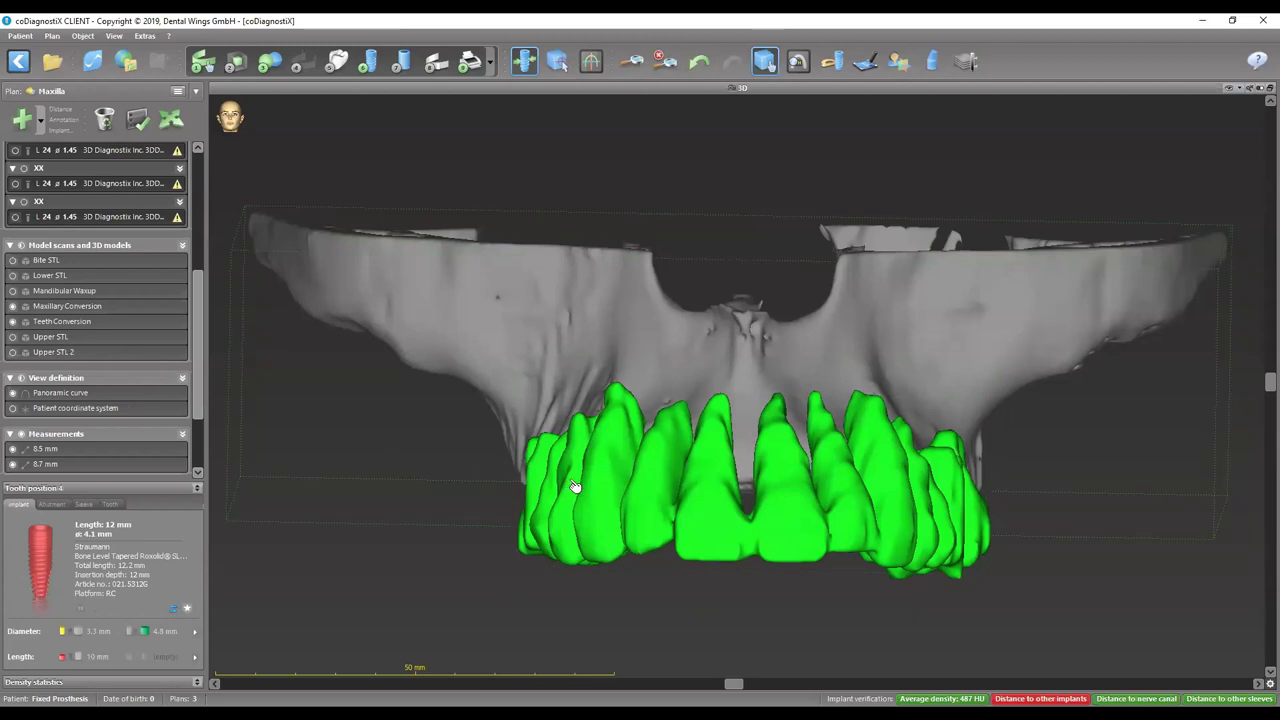
left_click(12, 321)
left_click_drag(766, 409, 774, 231)
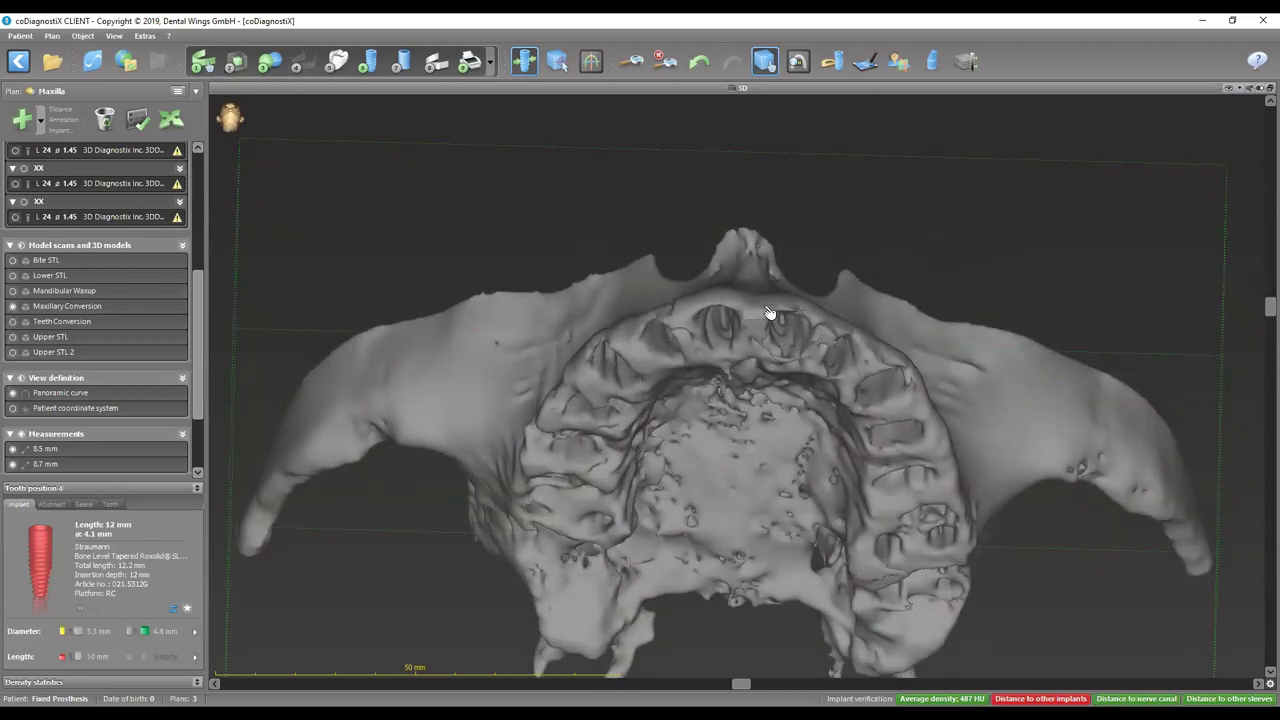
left_click_drag(820, 395, 647, 500)
left_click_drag(730, 451, 740, 589)
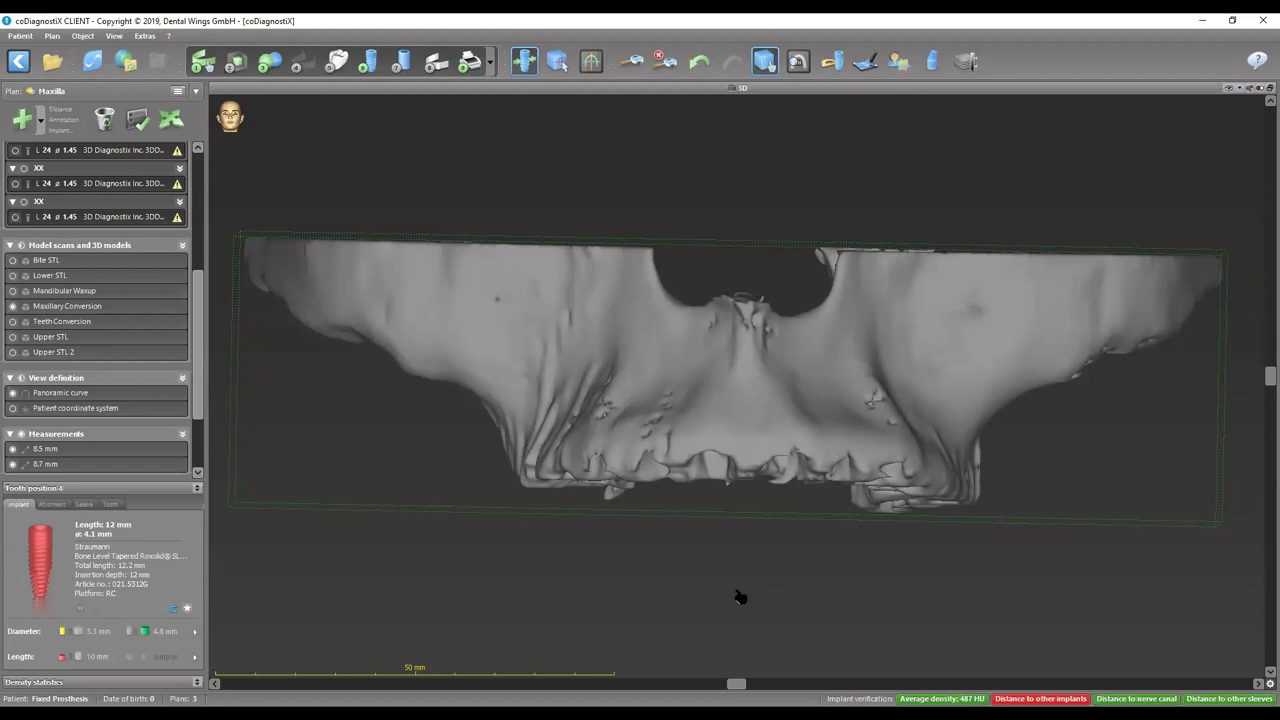
left_click(740, 219)
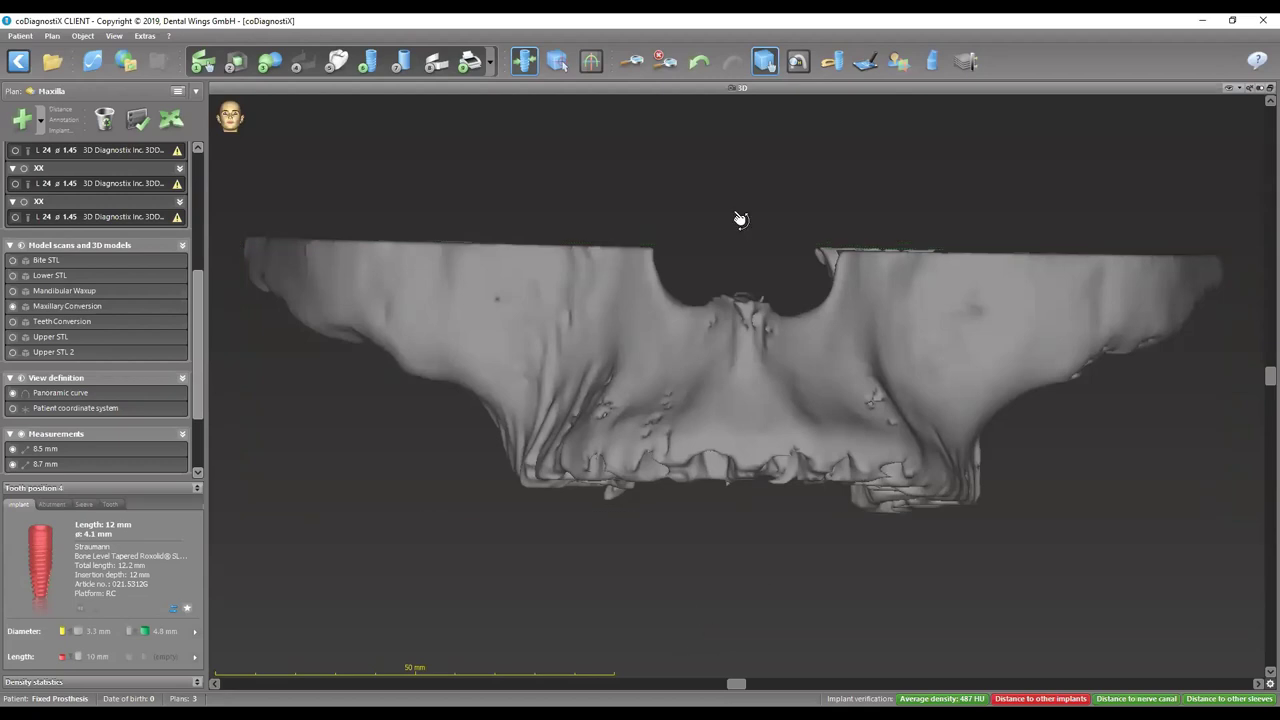